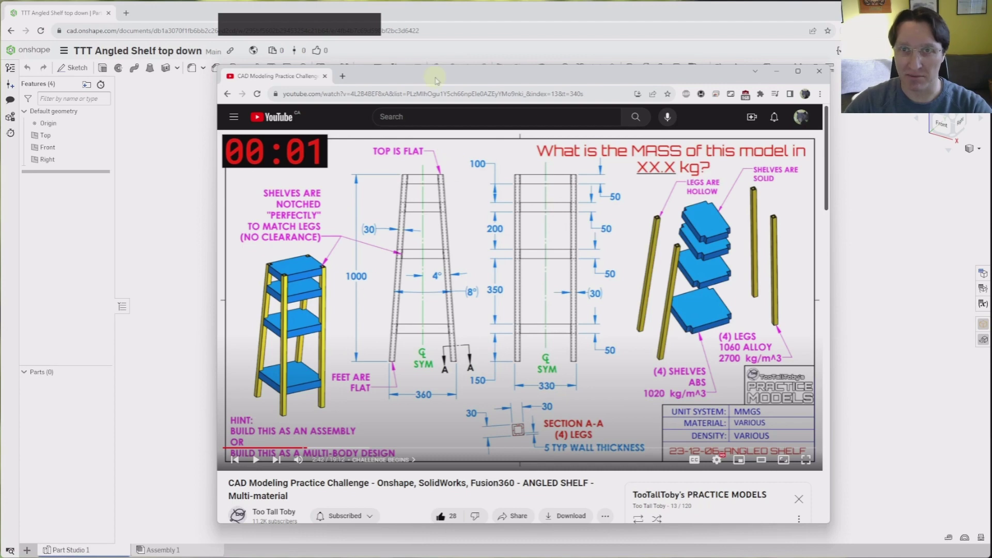
# - Add a Variable Studio to the document and rename it Parameters
pyautogui.moveTo(436, 80); pyautogui.dragTo(982, 59)
pyautogui.click(28, 549)
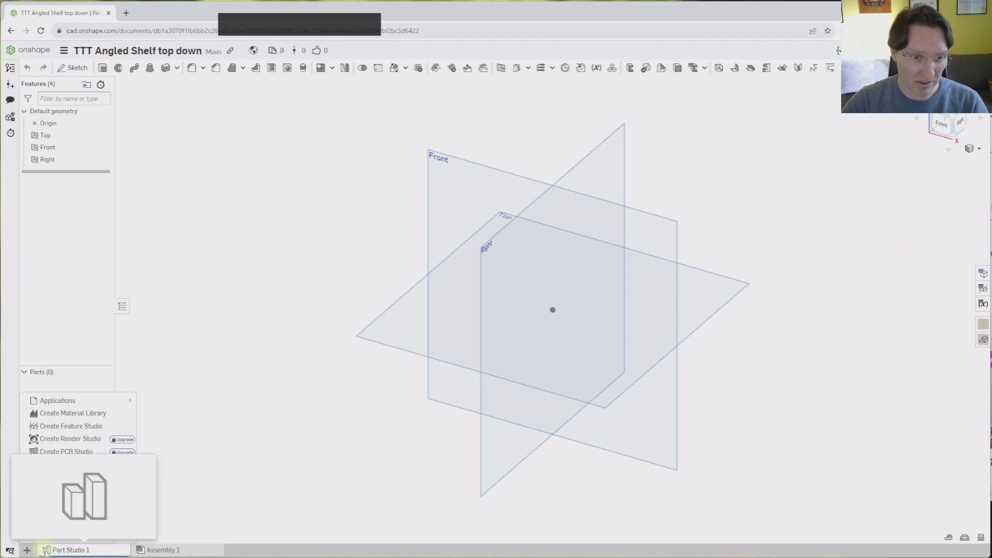
pyautogui.click(83, 497)
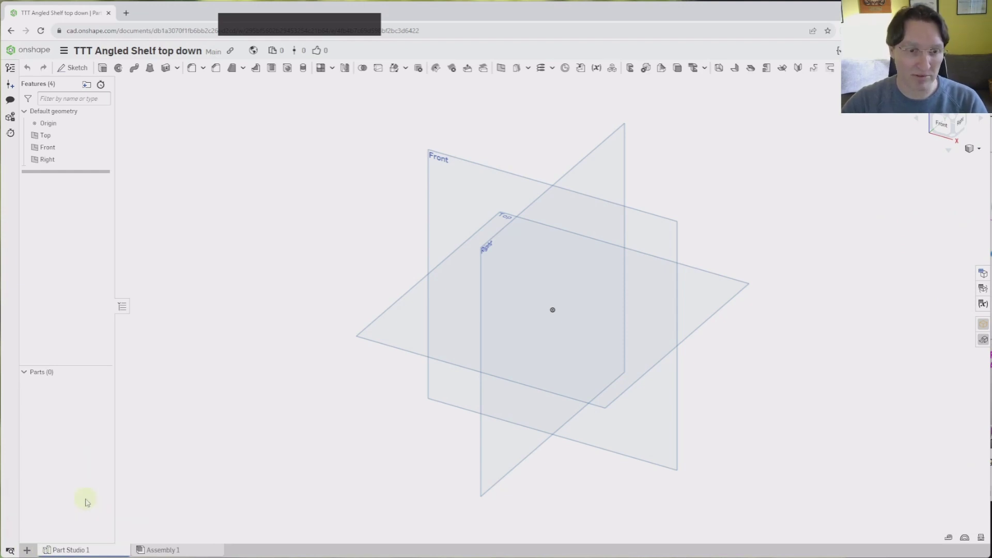
pyautogui.rightClick(173, 550)
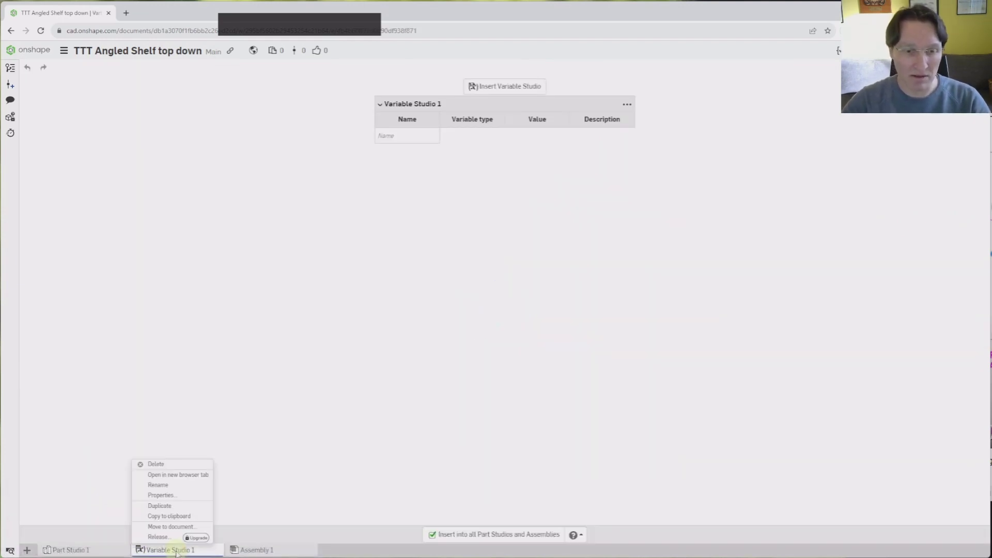
pyautogui.click(158, 485)
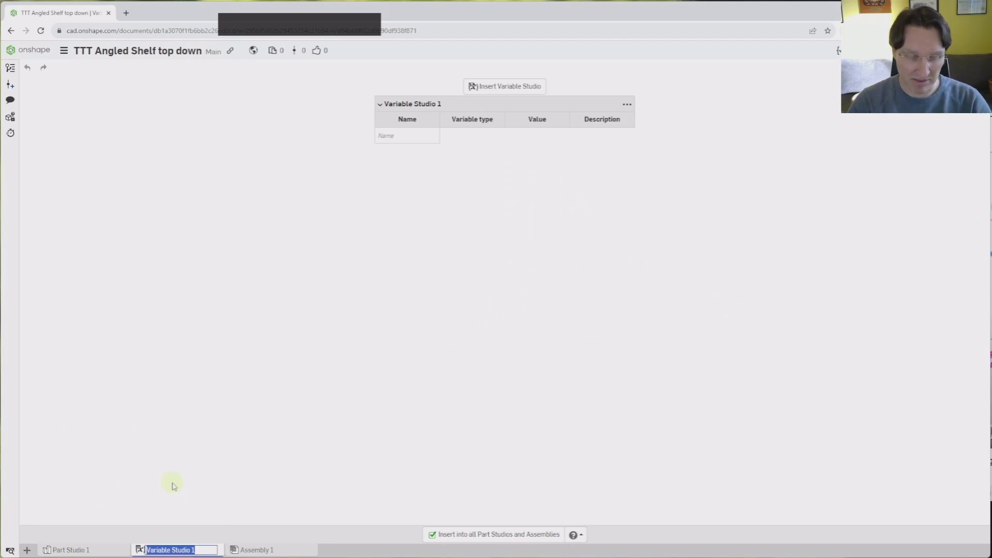
pyautogui.write('Parameters')
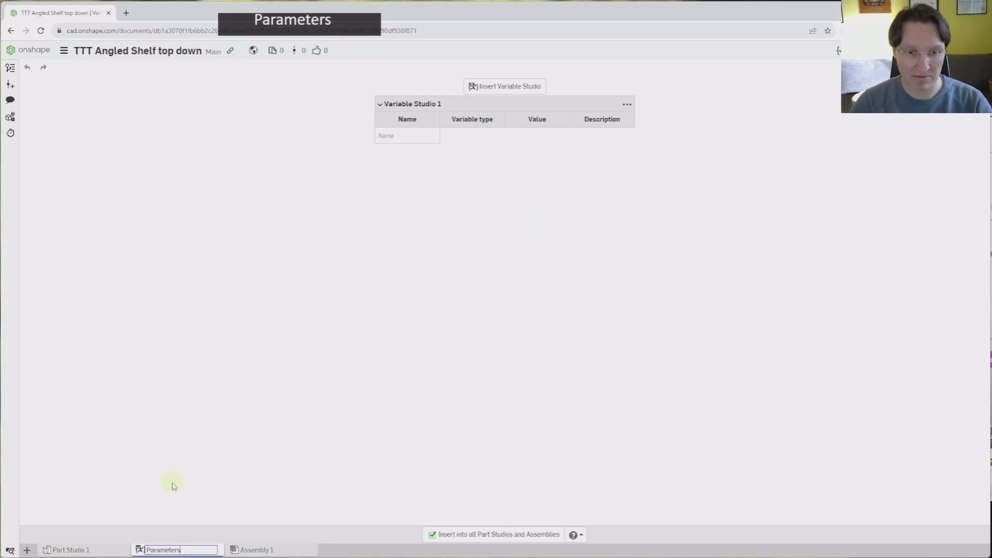
pyautogui.press('Return')
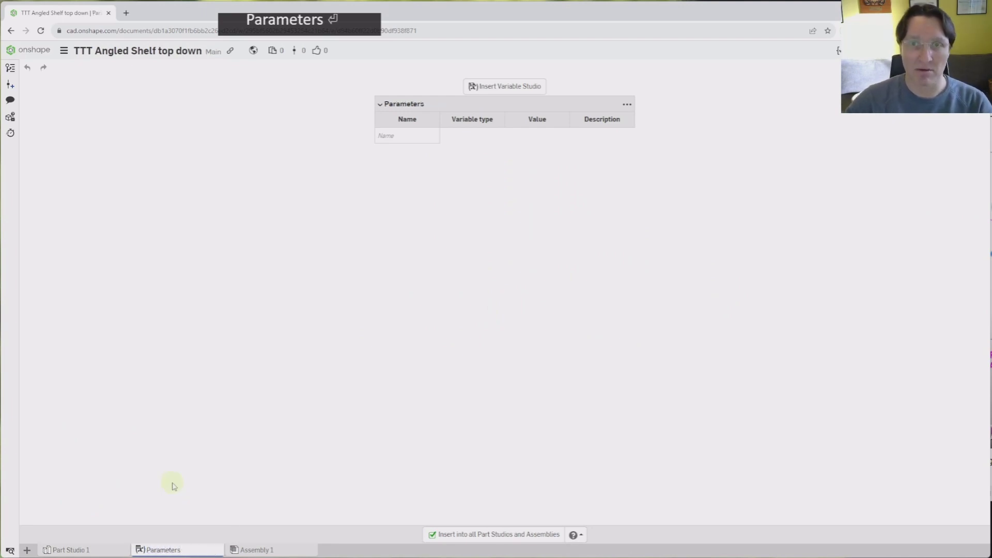
# - Add a length variable named Width with a value of 360 mm, consulting the reference drawing
pyautogui.click(402, 137)
pyautogui.moveTo(991, 64); pyautogui.dragTo(719, 76)
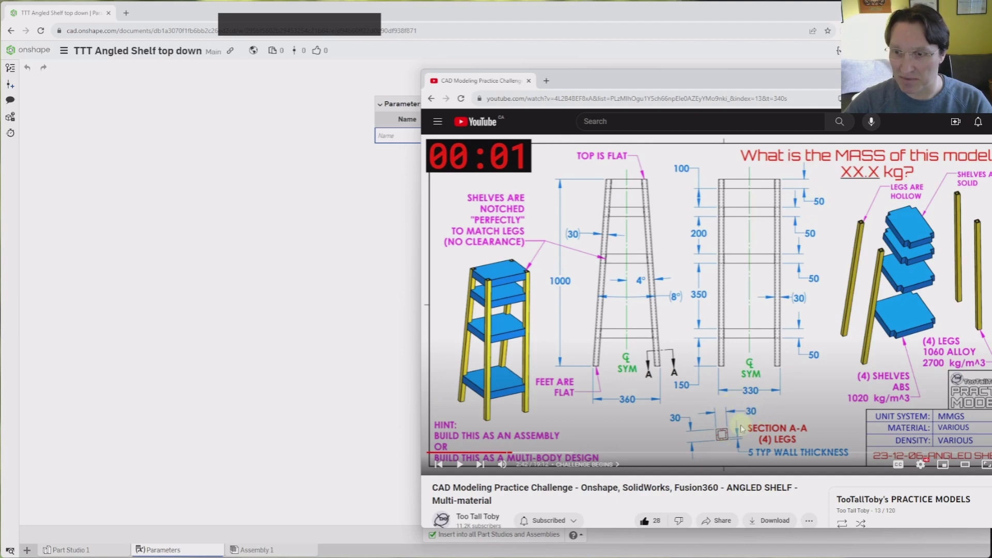
pyautogui.moveTo(660, 83); pyautogui.dragTo(991, 56)
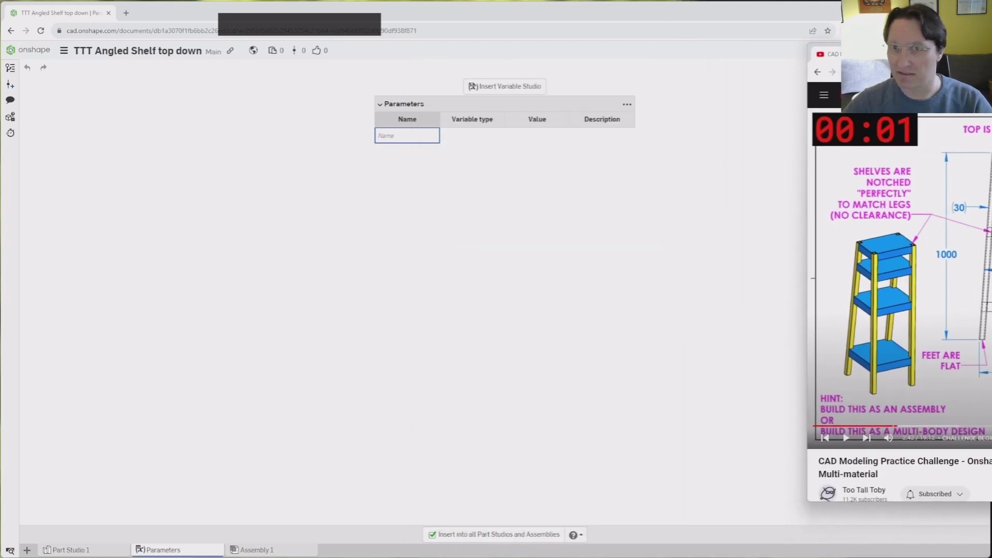
pyautogui.click(415, 136)
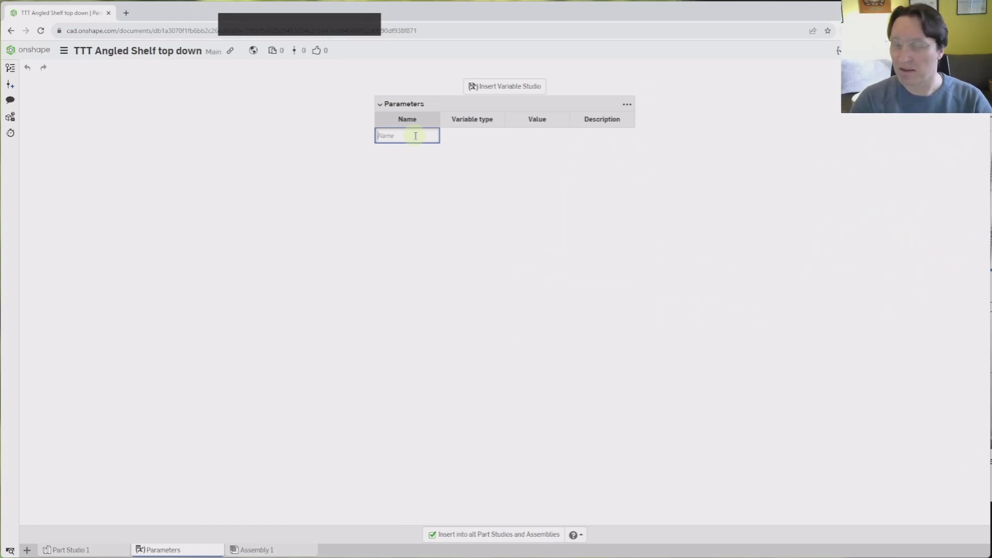
pyautogui.write('Width')
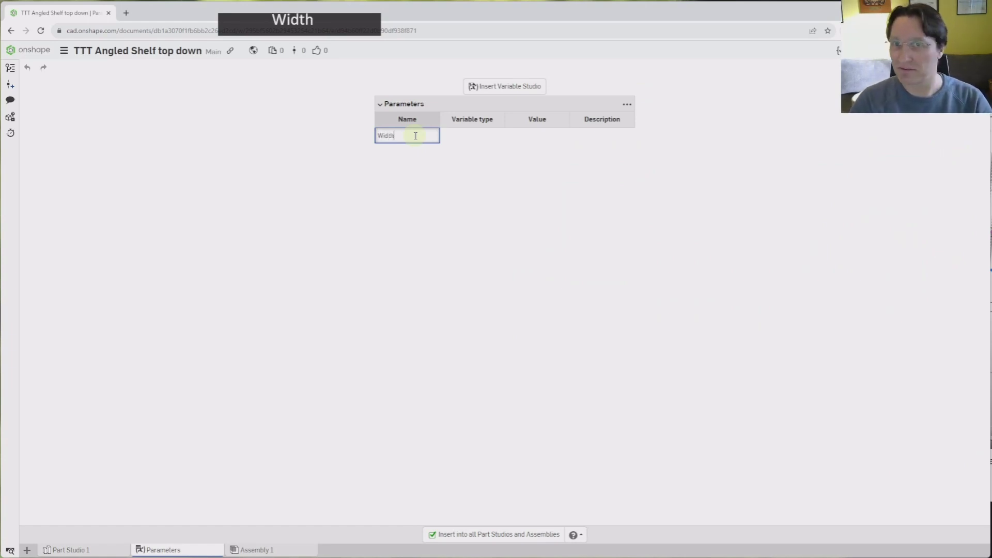
pyautogui.press('Return')
pyautogui.press('Up')
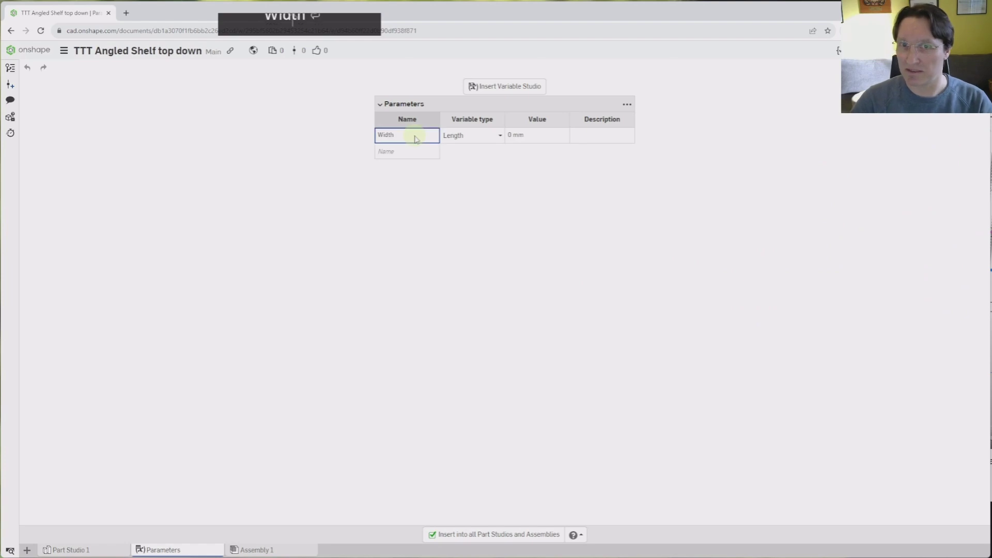
pyautogui.press('Right')
pyautogui.press('Right')
pyautogui.write('360')
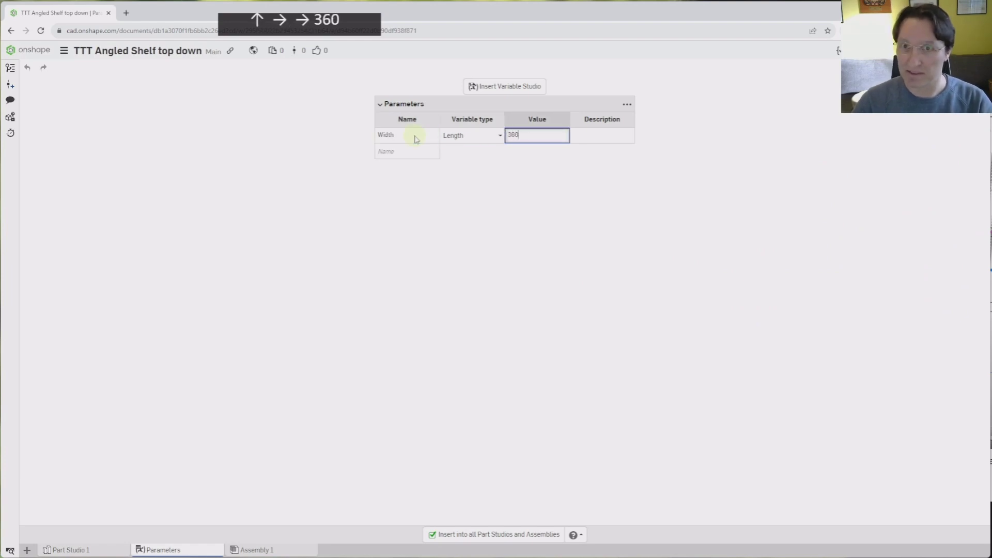
pyautogui.press('Return')
# - Add a length variable named Depth with a value of 330 mm
pyautogui.click(416, 157)
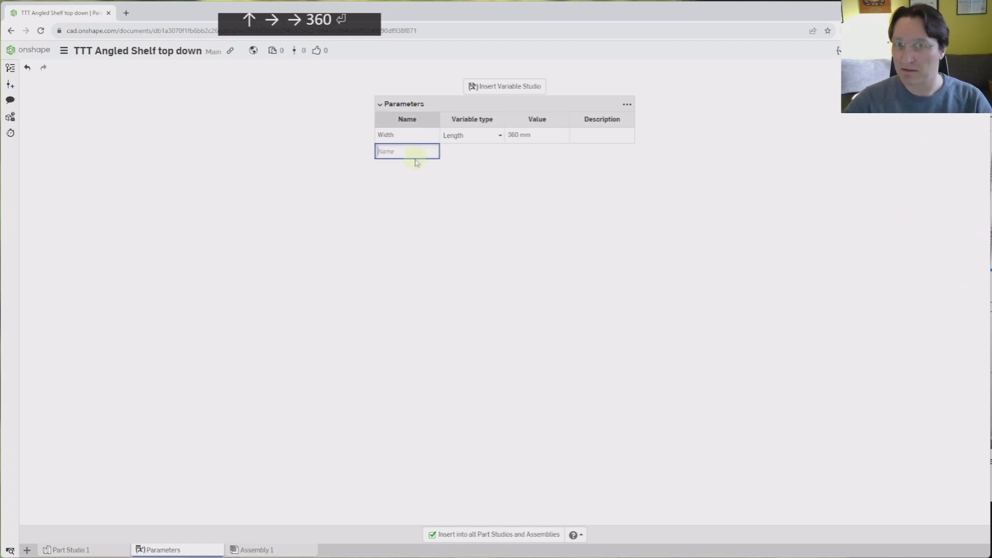
pyautogui.write('Depth')
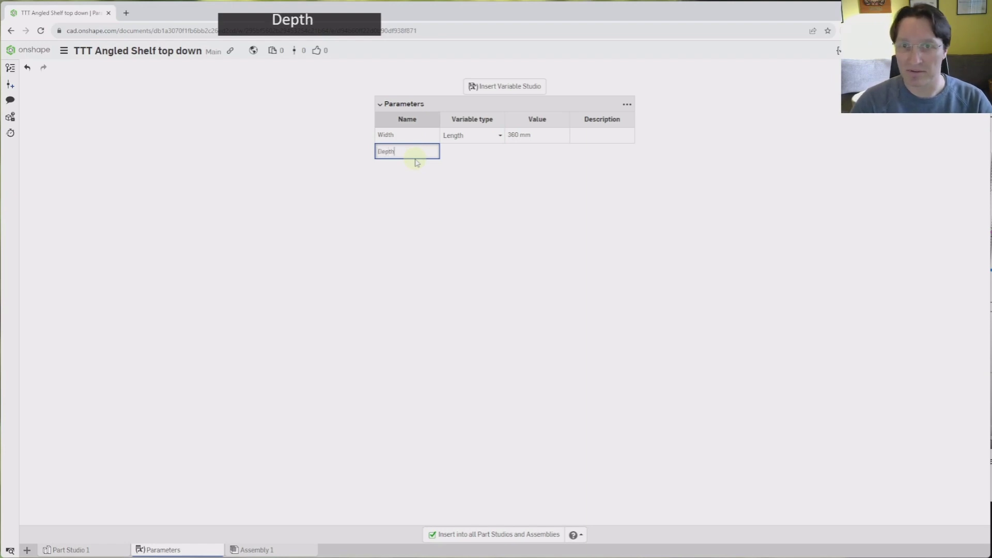
pyautogui.press('Right')
pyautogui.press('Left')
# - Add a length variable named TotalHeight of 1000 mm and place the document window beside the reference drawing
pyautogui.click(417, 167)
pyautogui.write('TotalHeight')
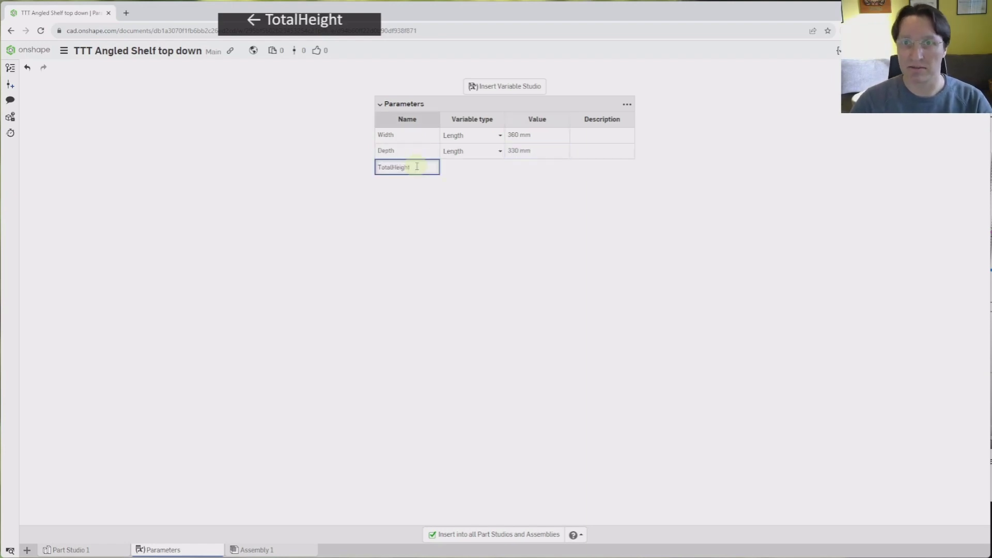
pyautogui.press('Right')
pyautogui.press('Right')
pyautogui.write('1000')
pyautogui.press('Down')
pyautogui.press('Up')
pyautogui.moveTo(644, 13)
pyautogui.mouseDown()
pyautogui.moveTo(631, 20)
pyautogui.moveTo(645, 15)
pyautogui.mouseUp()
pyautogui.moveTo(956, 54); pyautogui.dragTo(815, 64)
# - Add a variable named LegAngle, set its type to Angle and its value to 4 deg
pyautogui.click(284, 184)
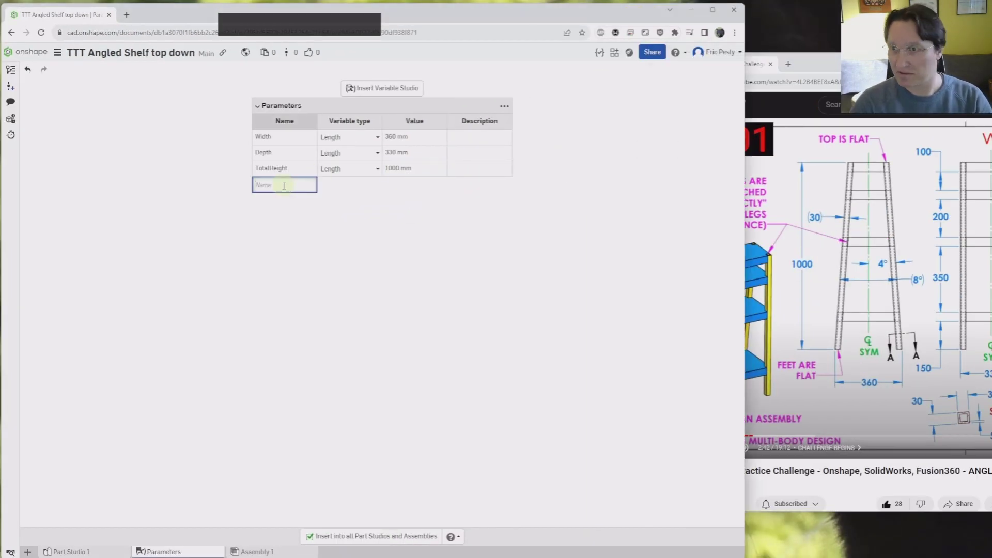
pyautogui.write('LegAngle')
pyautogui.press('Up')
pyautogui.press('Right')
pyautogui.press('Right')
pyautogui.press('Right')
pyautogui.write('4')
pyautogui.press('BackSpace')
pyautogui.press('BackSpace')
pyautogui.press('BackSpace')
pyautogui.click(378, 185)
pyautogui.click(341, 213)
pyautogui.click(419, 185)
pyautogui.write('4')
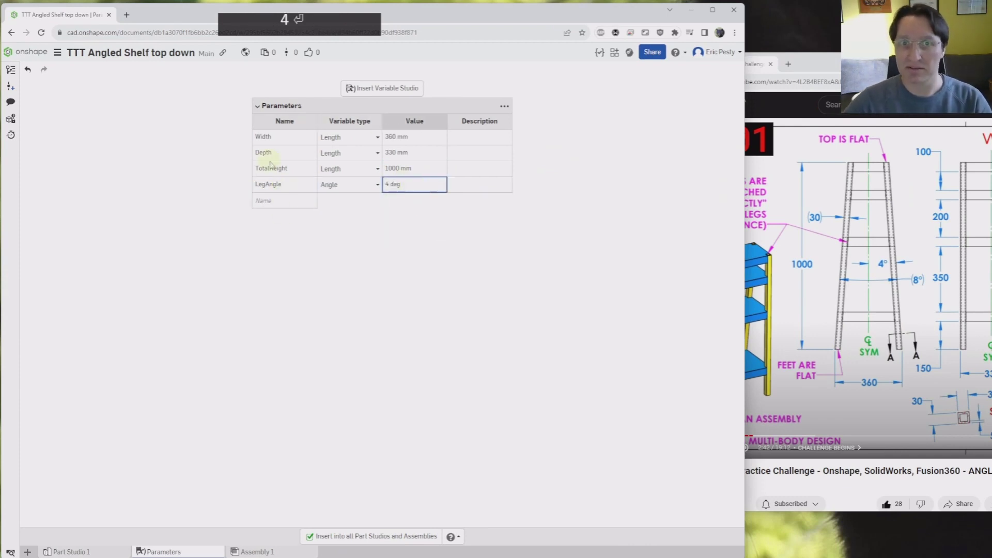
# - Add a length variable named LegWidth with a value of 30 mm
pyautogui.click(288, 201)
pyautogui.write('LegWidth')
pyautogui.press('Return')
pyautogui.press('Up')
pyautogui.press('Right')
pyautogui.press('Right')
pyautogui.write('30')
pyautogui.press('Return')
# - Add a length variable named LegThickness with a value of 5 mm
pyautogui.press('Left')
pyautogui.press('Left')
pyautogui.press('Down')
pyautogui.write('LegThickness')
pyautogui.press('Return')
pyautogui.press('Up')
pyautogui.press('Right')
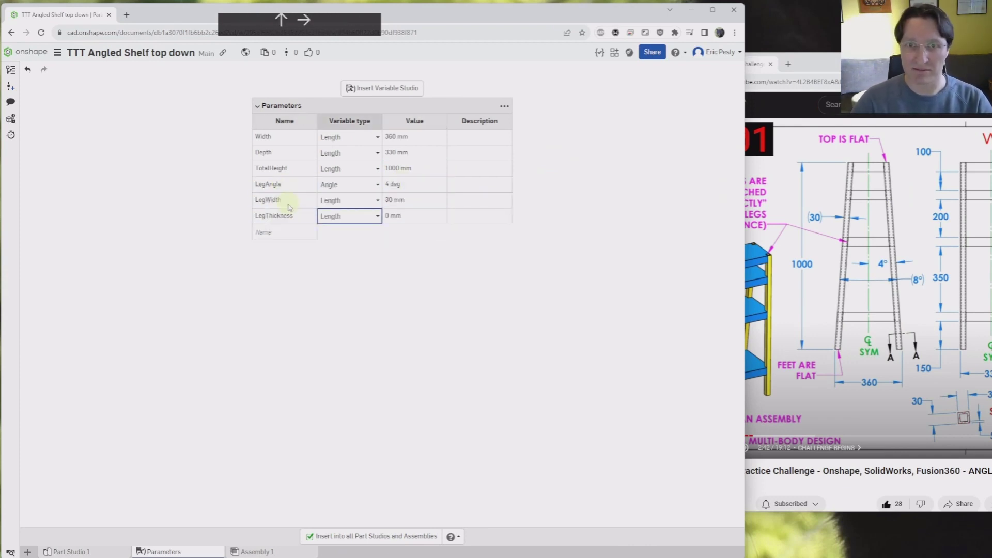
pyautogui.press('Right')
pyautogui.write('5mm')
pyautogui.press('Return')
# - Add a length variable named ShelfThickness with a value of 50 mm
pyautogui.press('Down')
pyautogui.press('Down')
pyautogui.press('Down')
pyautogui.write('ShelfThickness')
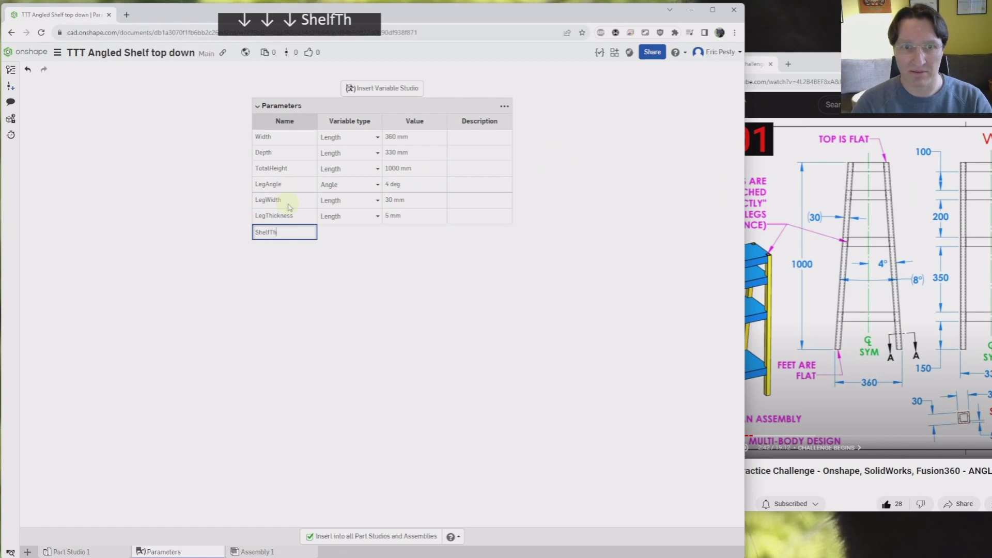
pyautogui.press('Return')
pyautogui.press('Right')
pyautogui.press('Up')
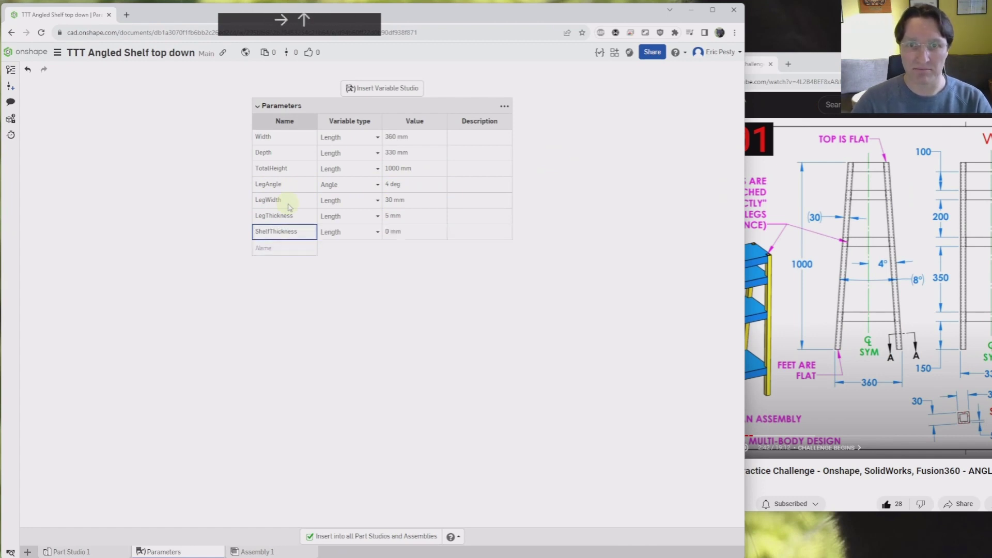
pyautogui.press('Right')
pyautogui.press('Up')
pyautogui.press('Right')
pyautogui.write('50')
pyautogui.press('Return')
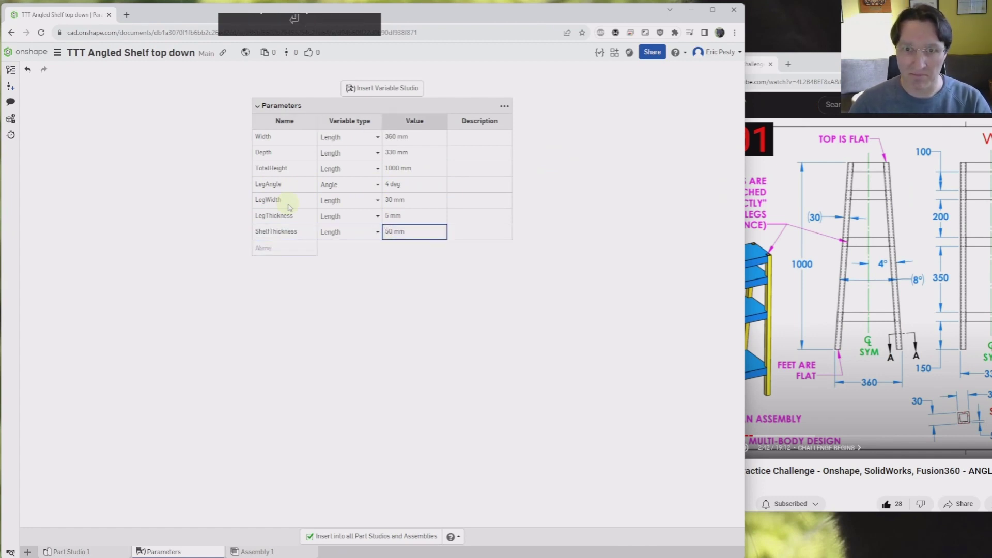
# - Reorder Parameters ahead of Part Studio 1, and rename Part Studio 1 to Reference
pyautogui.moveTo(178, 553); pyautogui.dragTo(67, 552)
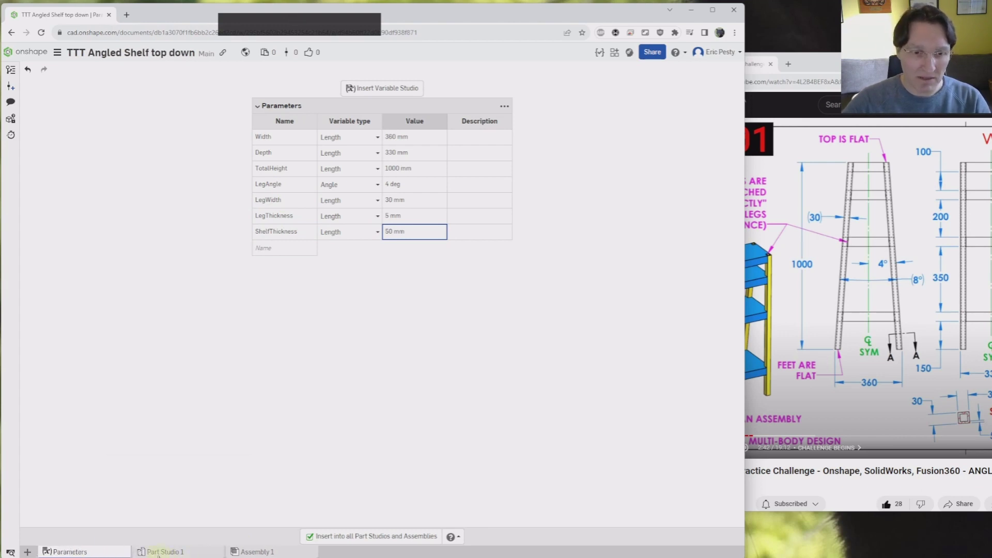
pyautogui.click(161, 552)
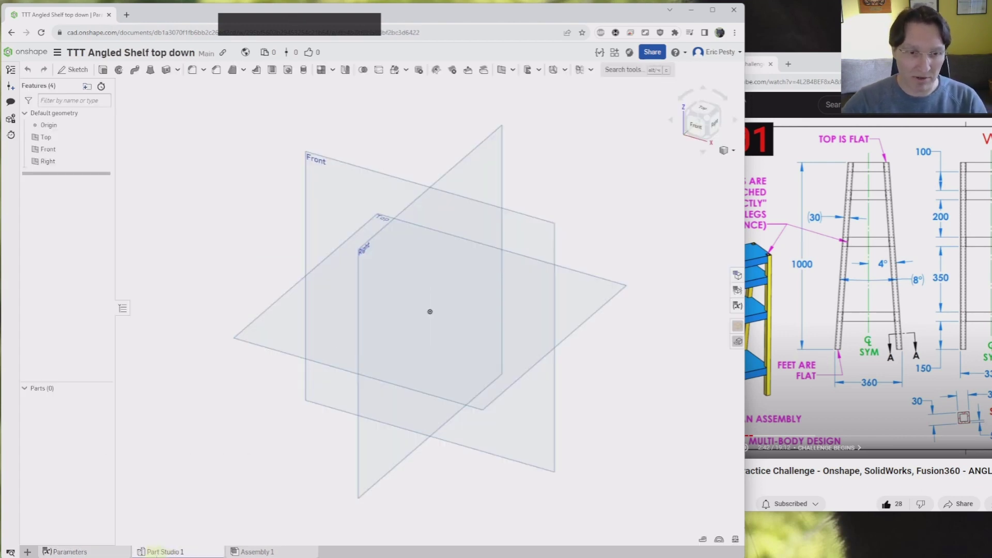
pyautogui.rightClick(163, 552)
pyautogui.click(189, 479)
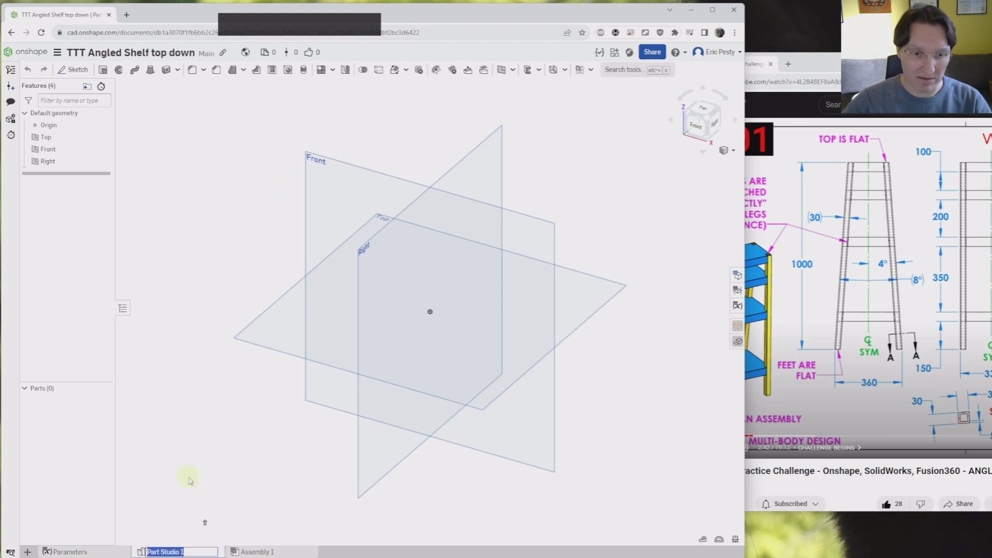
pyautogui.write('Referen')
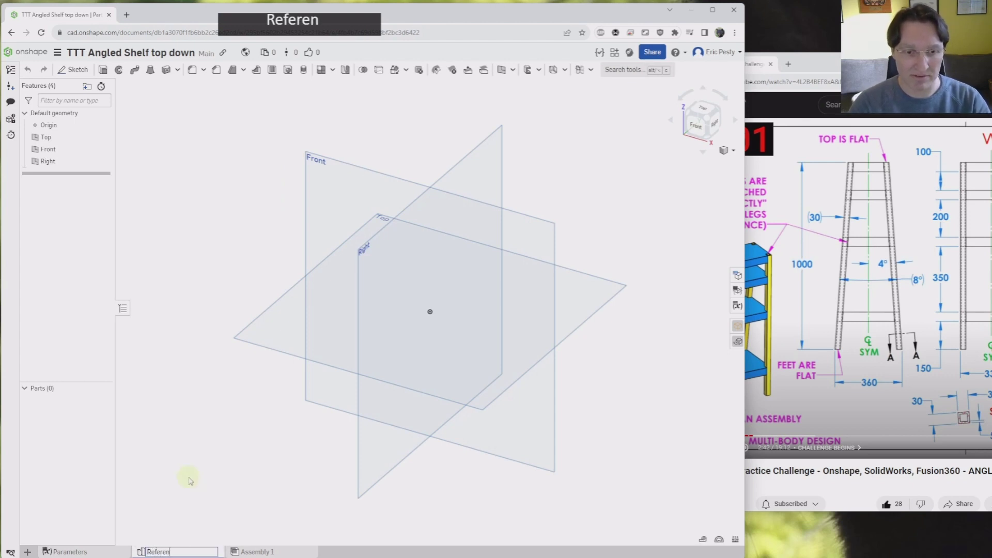
pyautogui.write('ce')
pyautogui.press('Return')
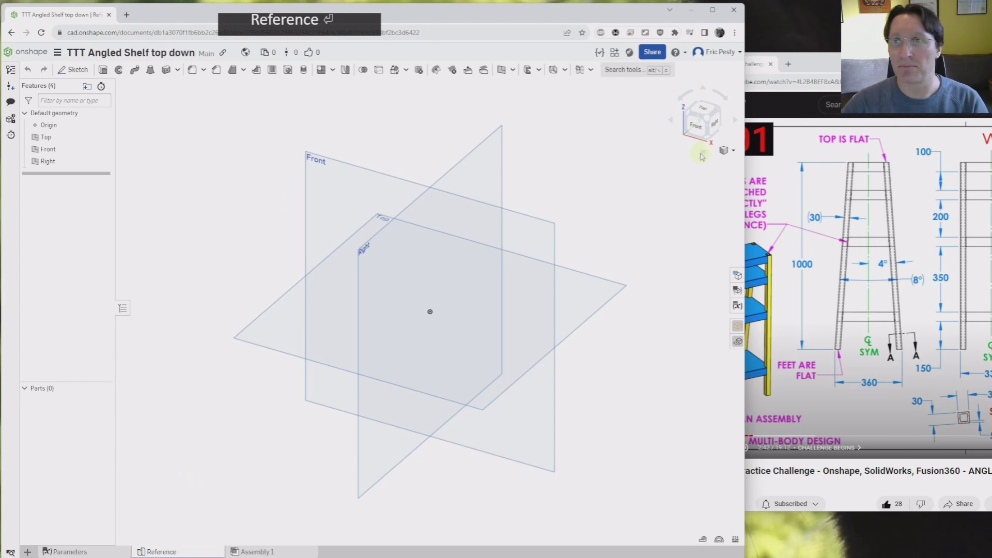
# - Start a sketch on the Front plane and draw a horizontal line about 98 mm long from the origin toward negative X
pyautogui.click(696, 125)
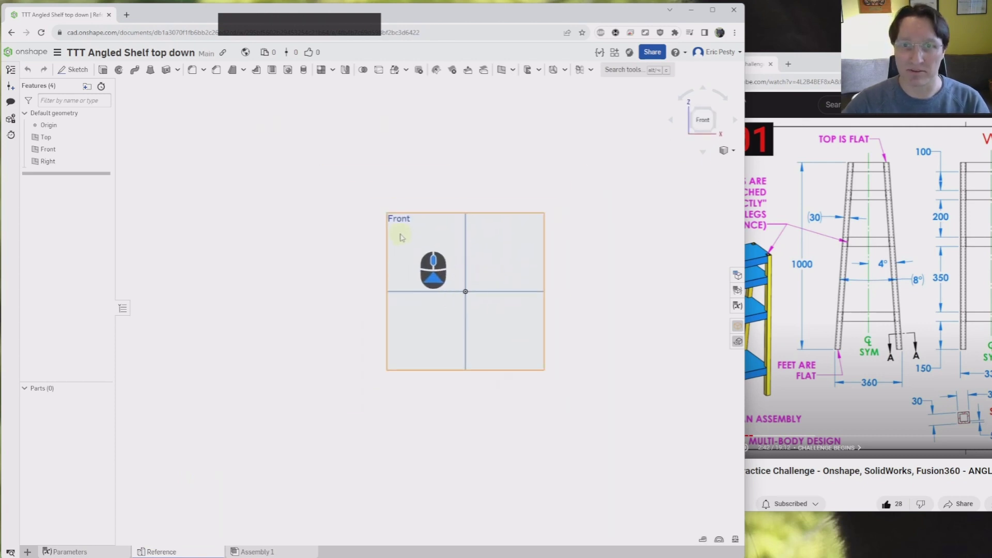
pyautogui.click(402, 236)
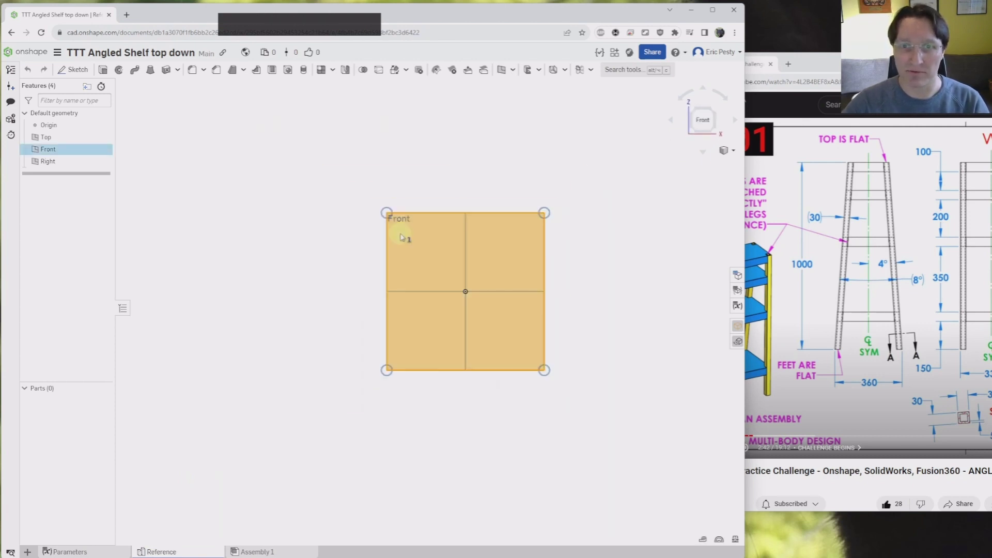
pyautogui.click(77, 70)
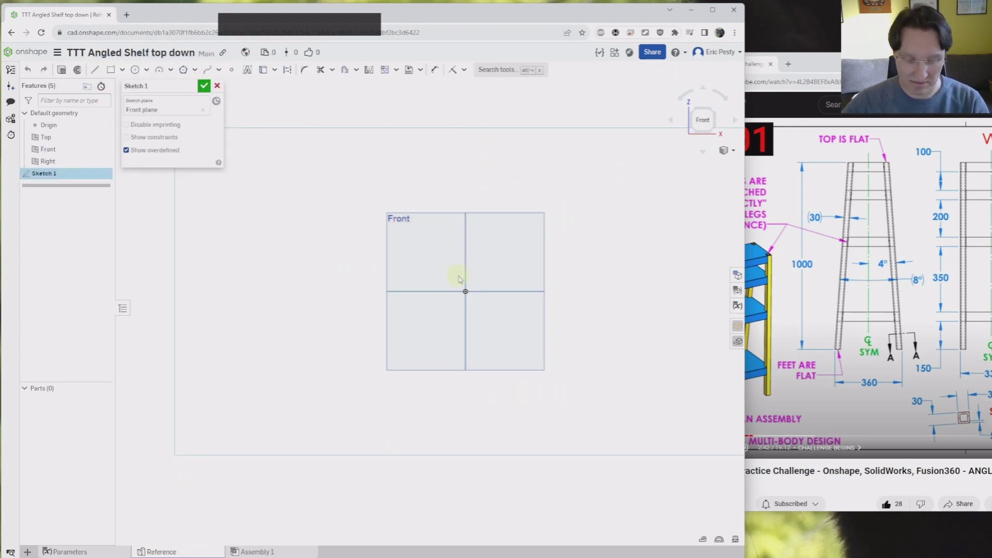
pyautogui.press('l')
pyautogui.click(465, 292)
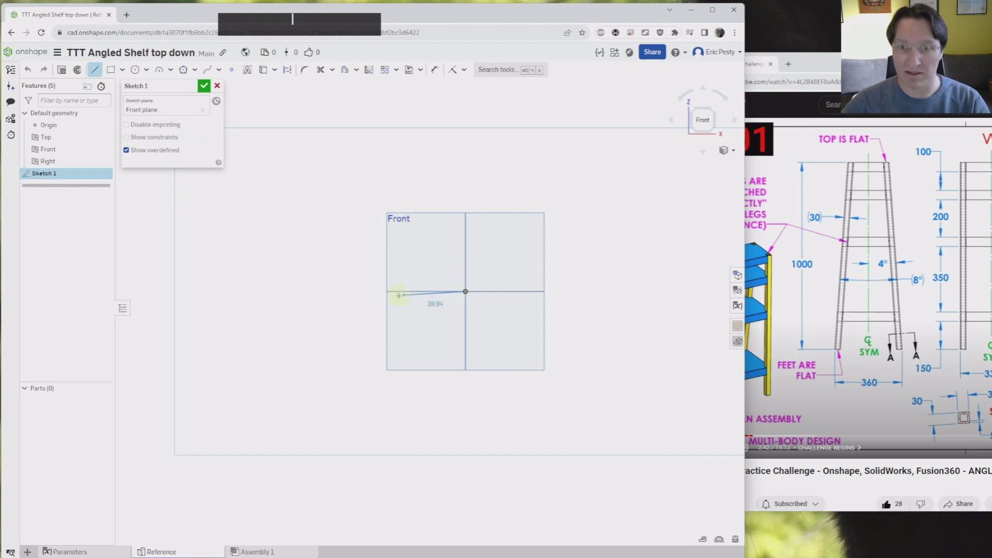
pyautogui.click(363, 292)
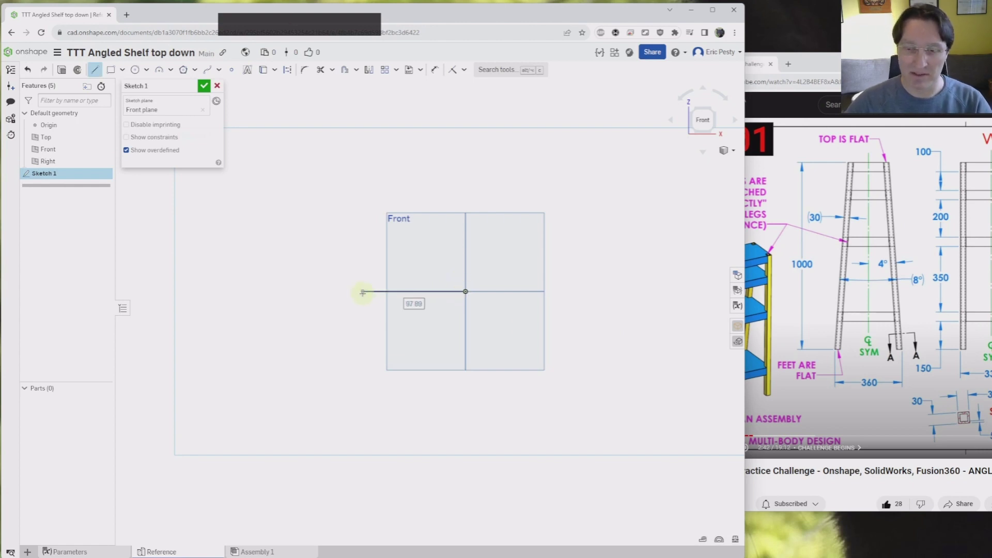
# - Show the variable table in the Reference studio and check the Parameters studio's option for inserting into all Part Studios and Assemblies
pyautogui.click(738, 308)
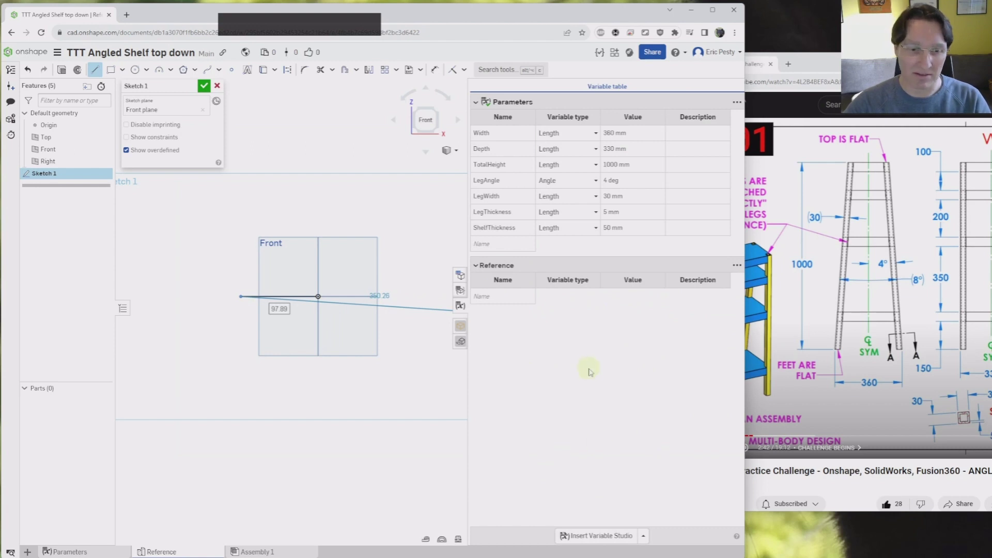
pyautogui.click(97, 552)
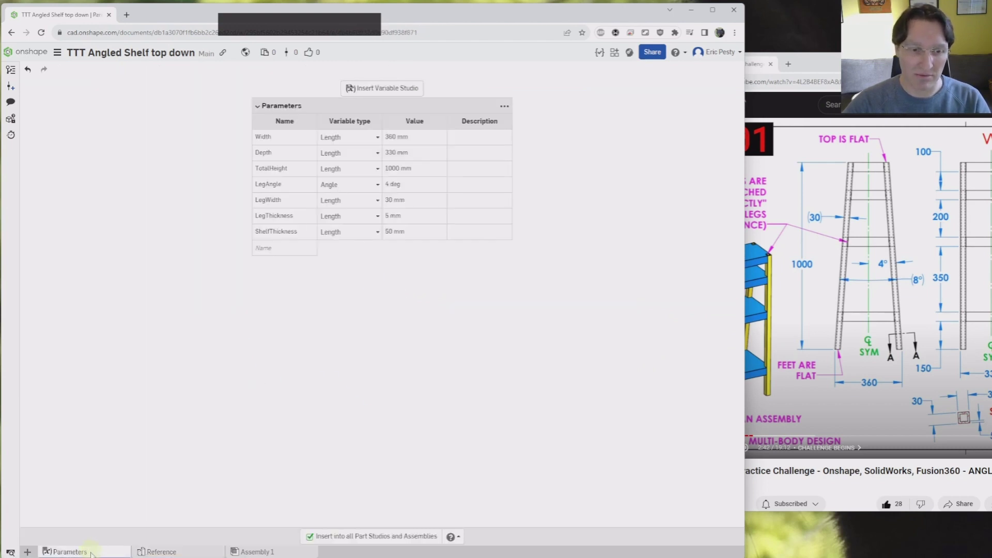
pyautogui.click(173, 552)
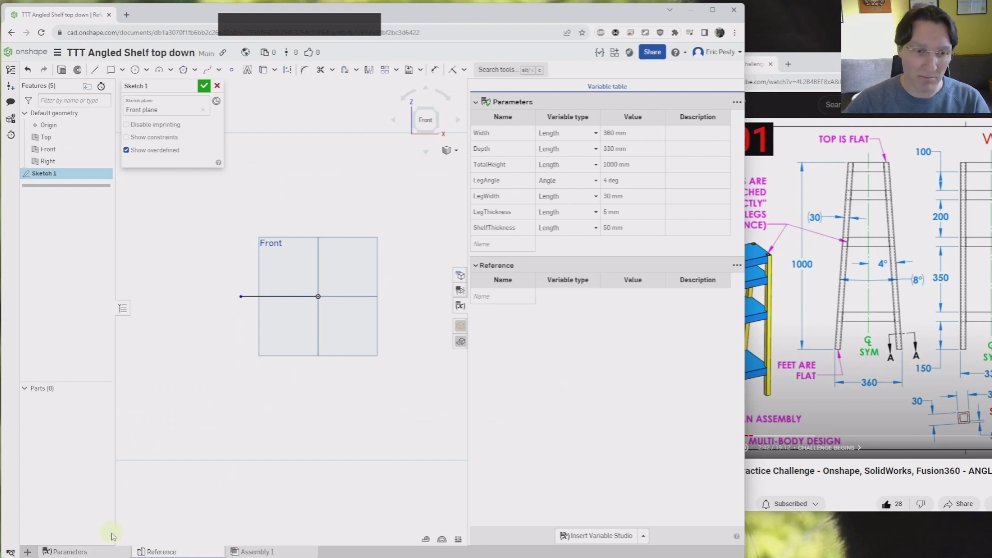
pyautogui.click(81, 553)
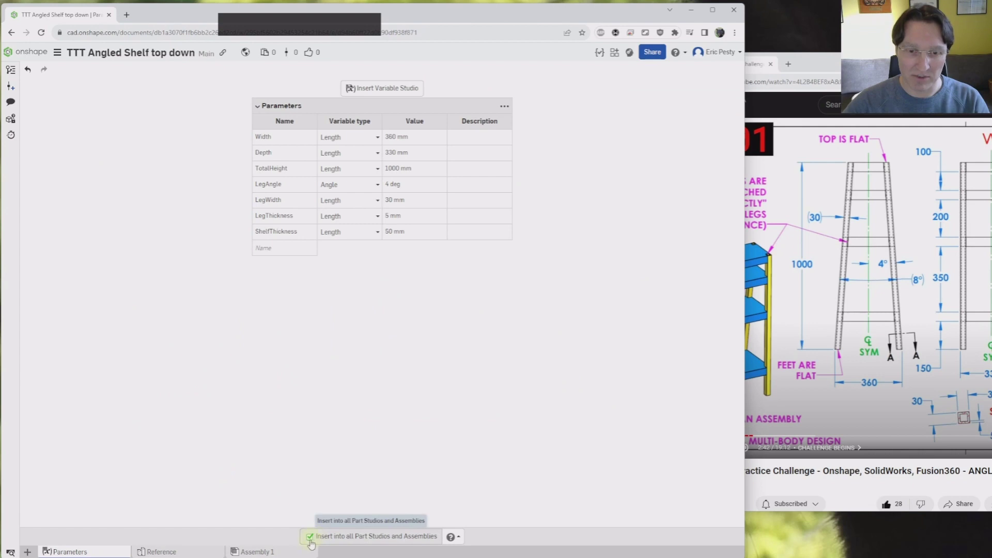
# - Return to the Reference studio, delete the existing horizontal line from the Front plane sketch, and slightly narrow the variable table
pyautogui.click(184, 553)
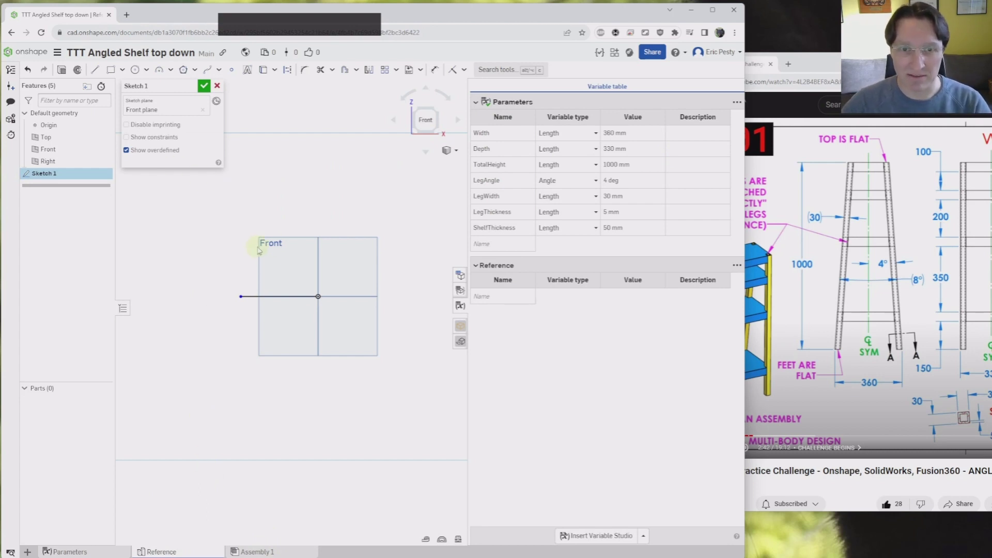
pyautogui.press('Escape')
pyautogui.moveTo(221, 258)
pyautogui.mouseDown()
pyautogui.moveTo(339, 335)
pyautogui.moveTo(335, 325)
pyautogui.mouseUp()
pyautogui.press('Delete')
pyautogui.moveTo(468, 360)
pyautogui.mouseDown()
pyautogui.moveTo(534, 360)
pyautogui.moveTo(478, 357)
pyautogui.mouseUp()
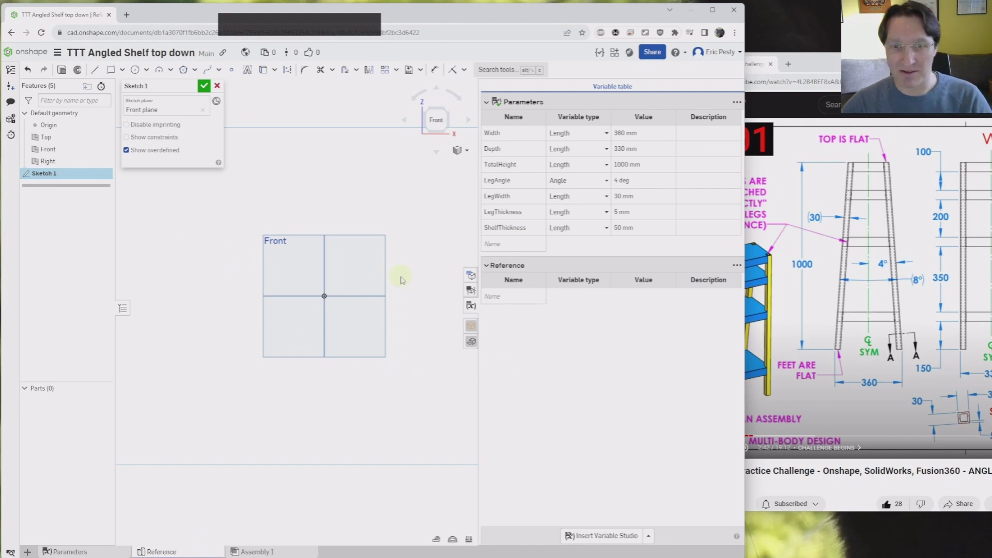
# - Draw a horizontal line about 114 mm long from the origin toward negative X
pyautogui.press('l')
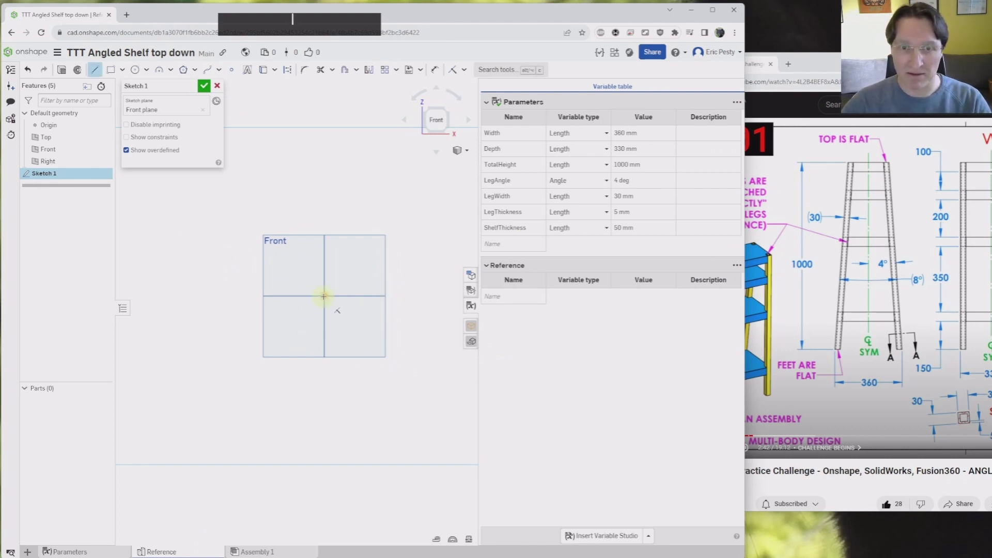
pyautogui.click(323, 296)
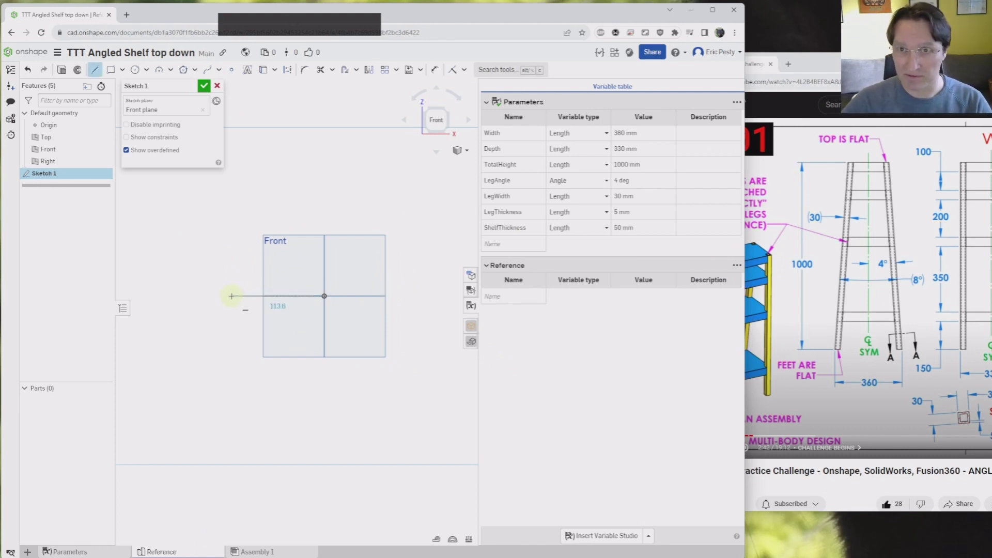
pyautogui.click(231, 296)
pyautogui.hotkey('shift', 'w')
pyautogui.press('BackSpace')
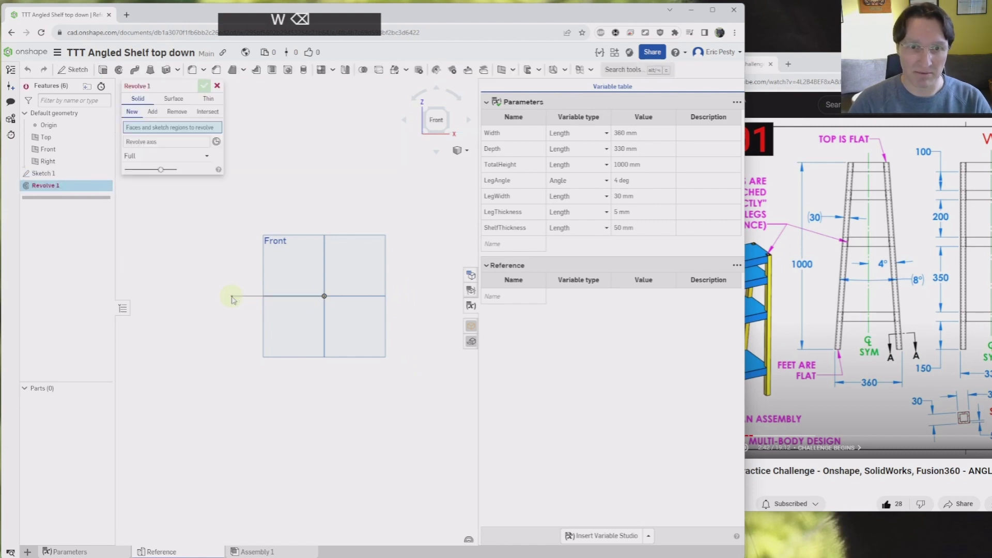
pyautogui.press('Escape')
# - Reopen Sketch 1 for editing and dimension the horizontal line's length with the variable #Width
pyautogui.press('d')
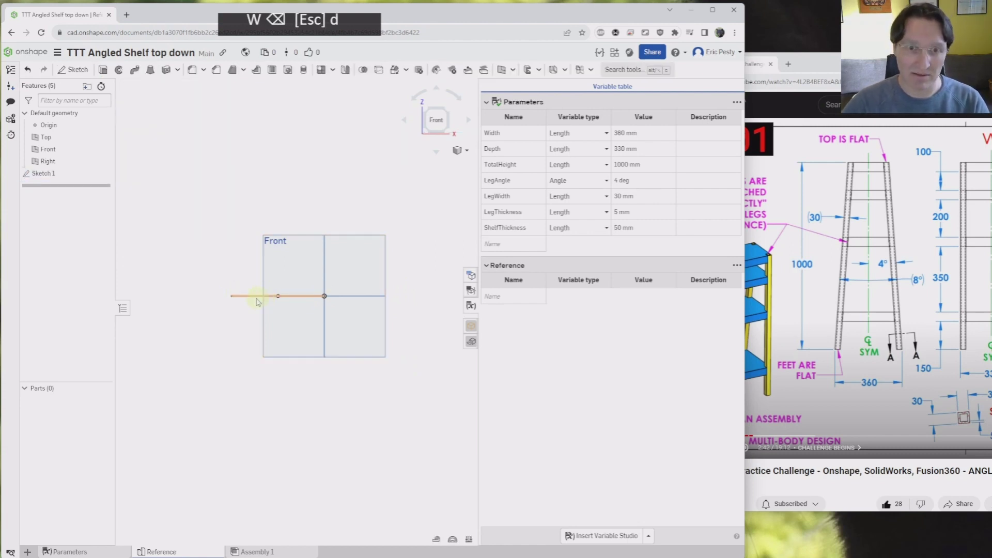
pyautogui.press('d')
pyautogui.doubleClick(57, 173)
pyautogui.press('d')
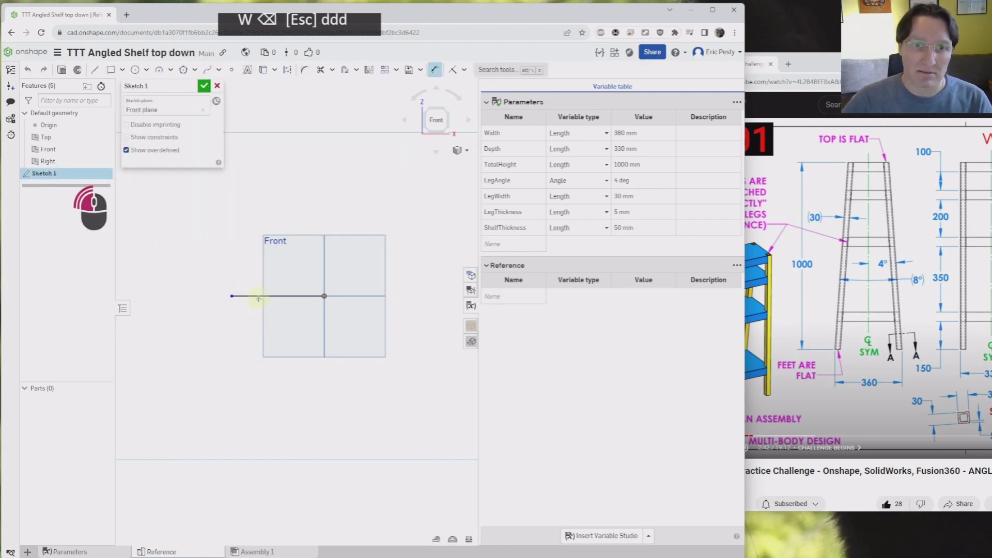
pyautogui.click(255, 296)
pyautogui.click(257, 329)
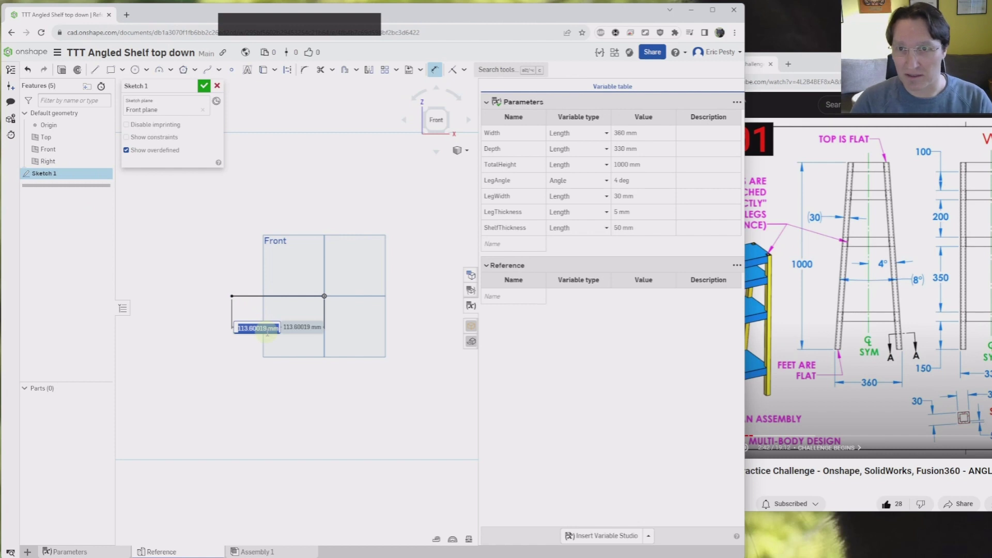
pyautogui.write('W')
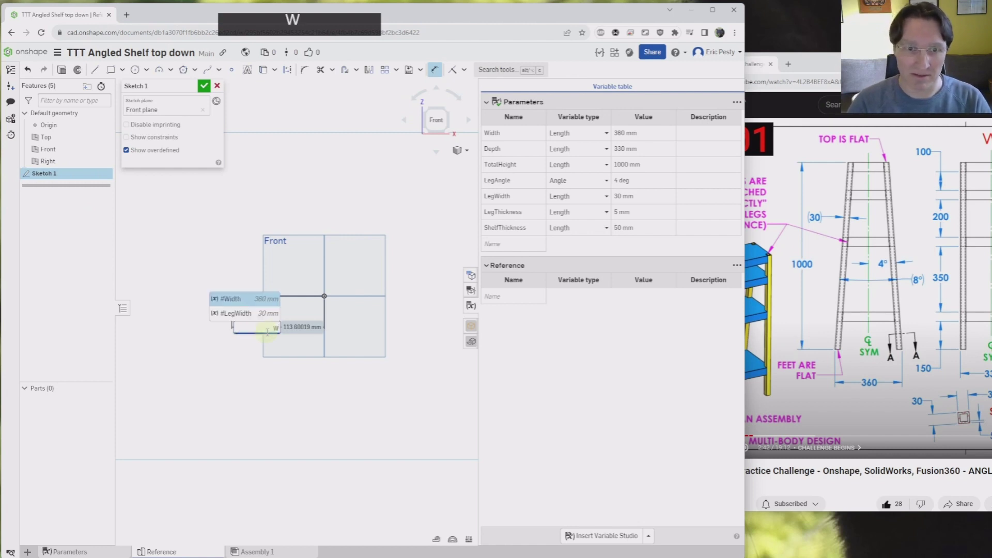
pyautogui.press('Return')
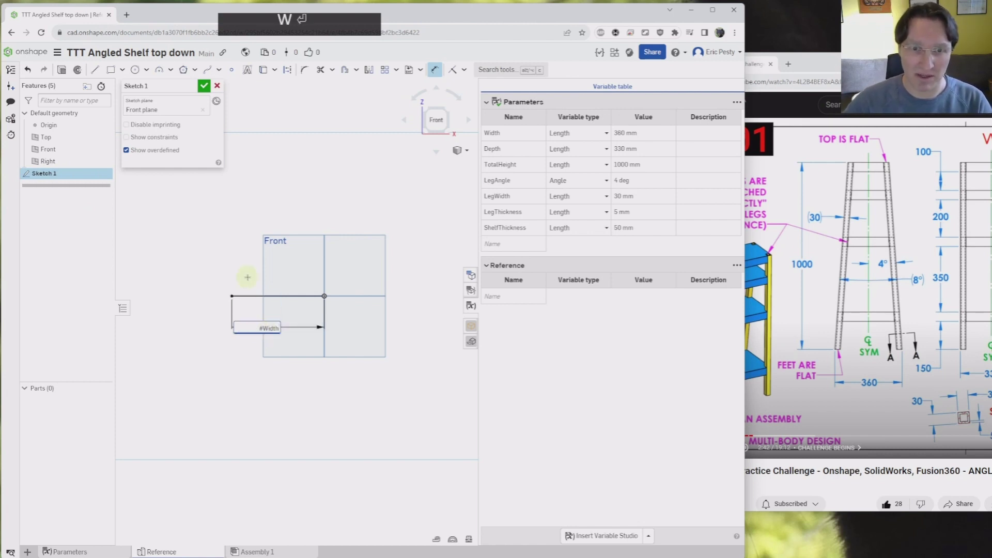
# - Close a trapezoid above the base line with a slanted left side about 779 mm, a top about 200 mm, and a vertical side to the origin
pyautogui.scroll(-5, 304, 305)
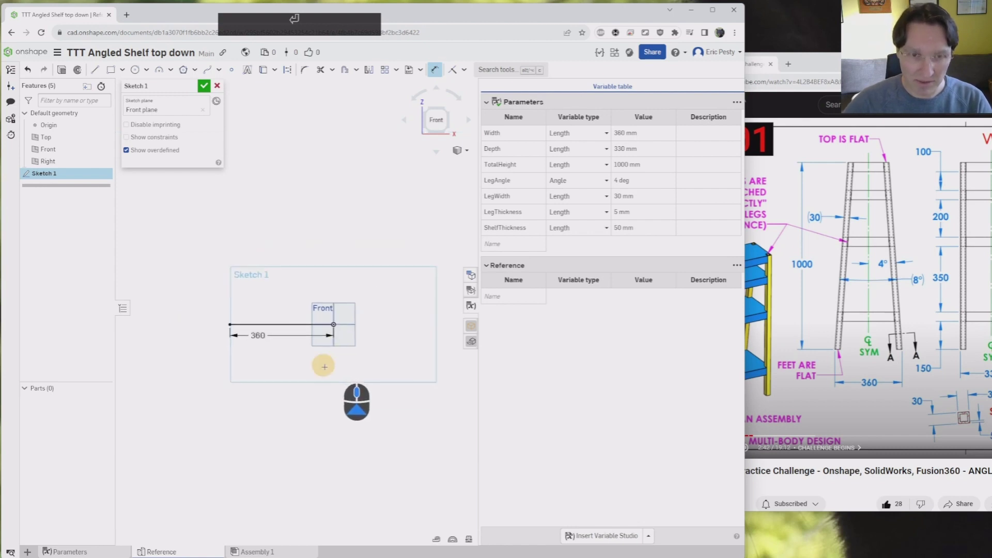
pyautogui.press('l')
pyautogui.click(266, 350)
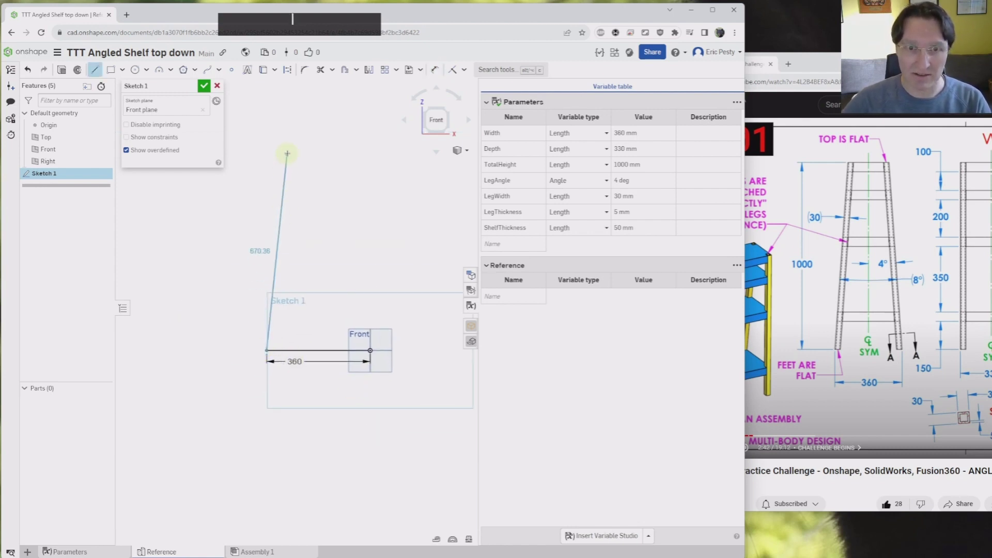
pyautogui.click(312, 133)
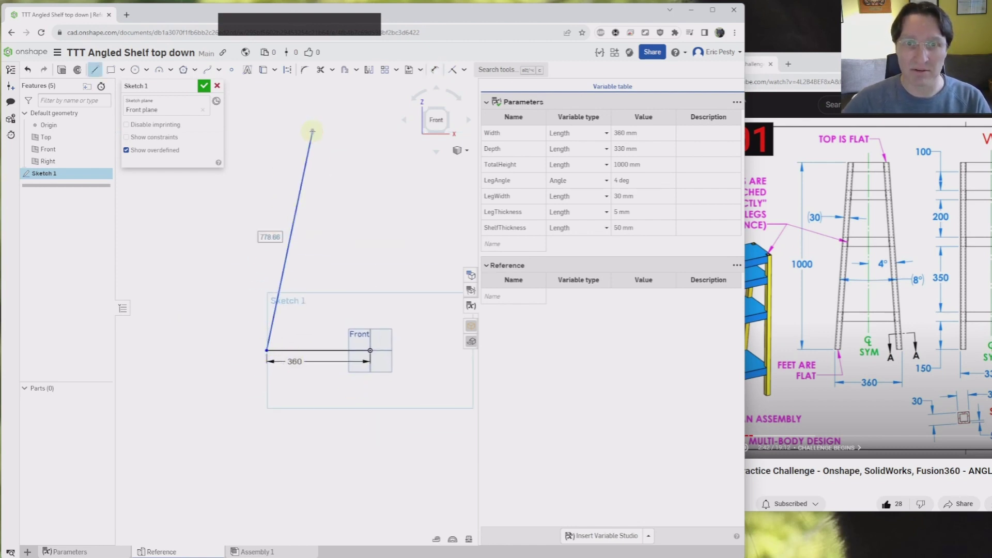
pyautogui.click(368, 132)
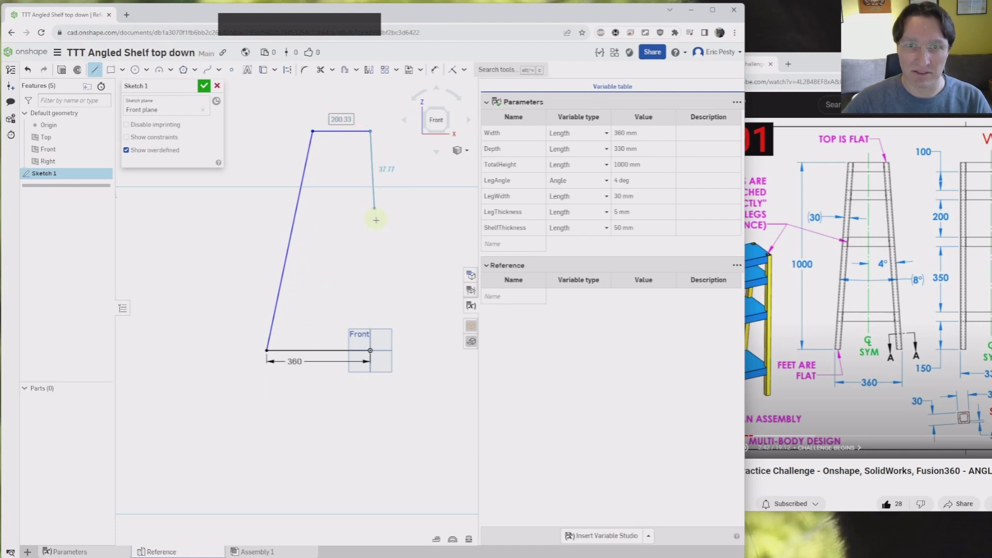
pyautogui.click(370, 350)
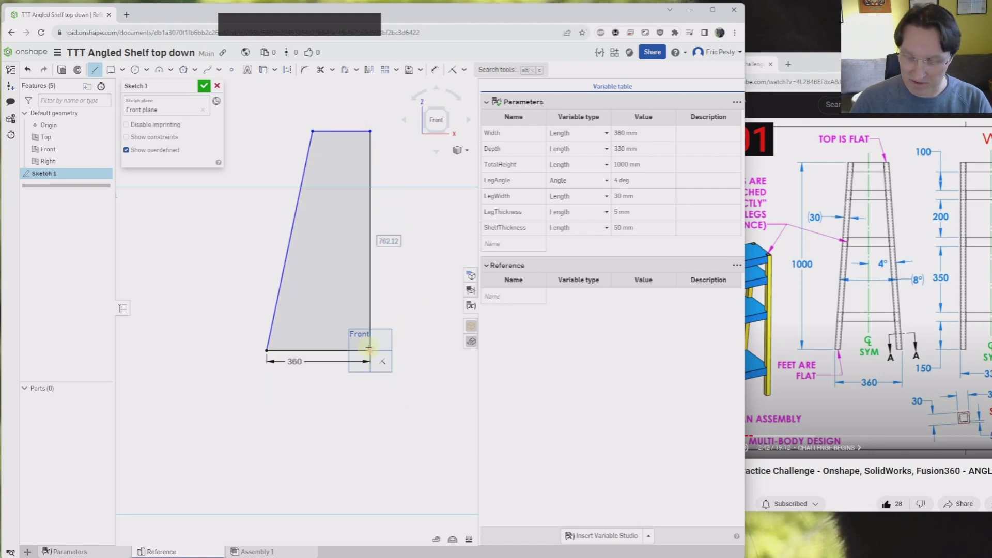
# - Set the length of the trapezoid's vertical side to the variable #TotalHeight
pyautogui.write('2')
pyautogui.press('BackSpace')
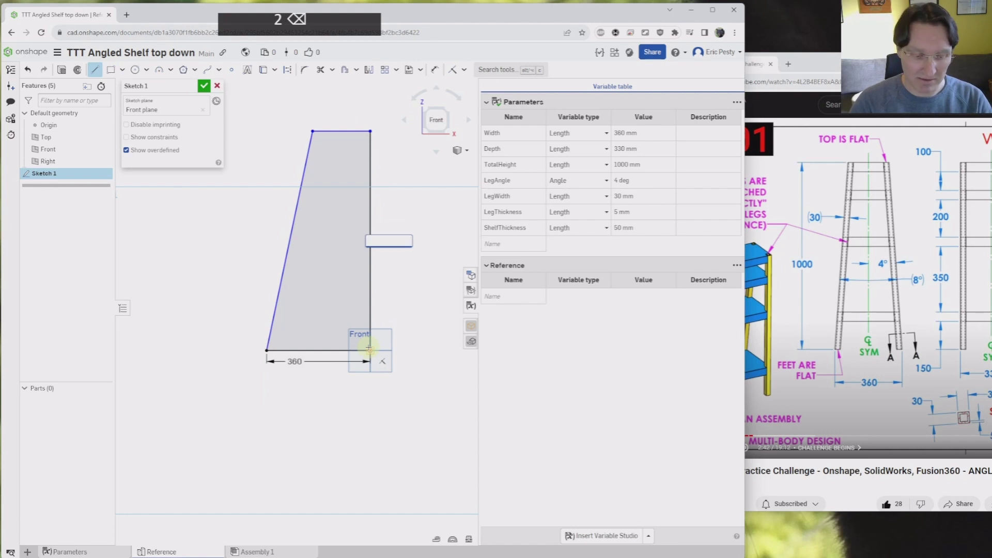
pyautogui.write('#')
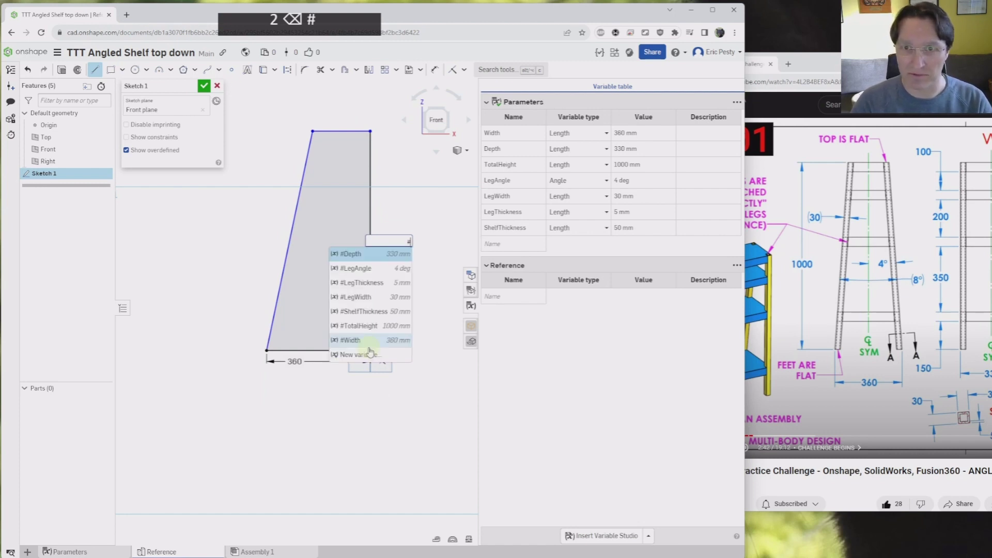
pyautogui.write('T')
pyautogui.press('Return')
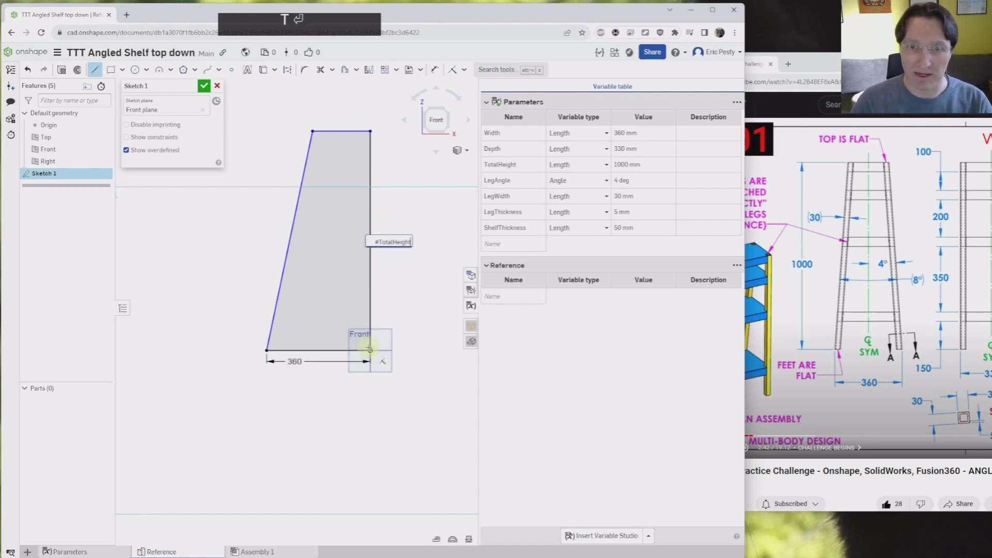
pyautogui.press('Return')
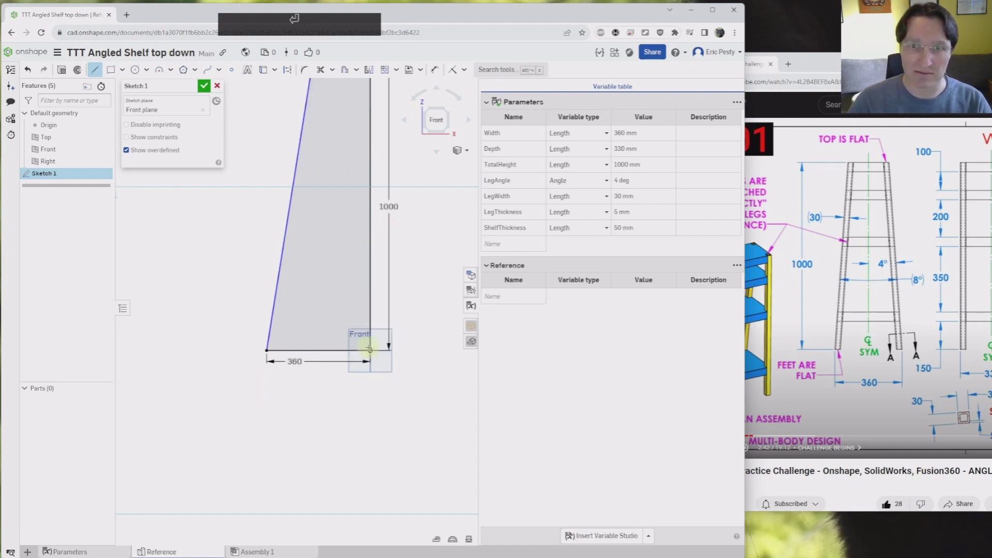
# - Dimension the angle between the slanted side and the vertical side with the variable #LegAngle
pyautogui.press('d')
pyautogui.click(283, 235)
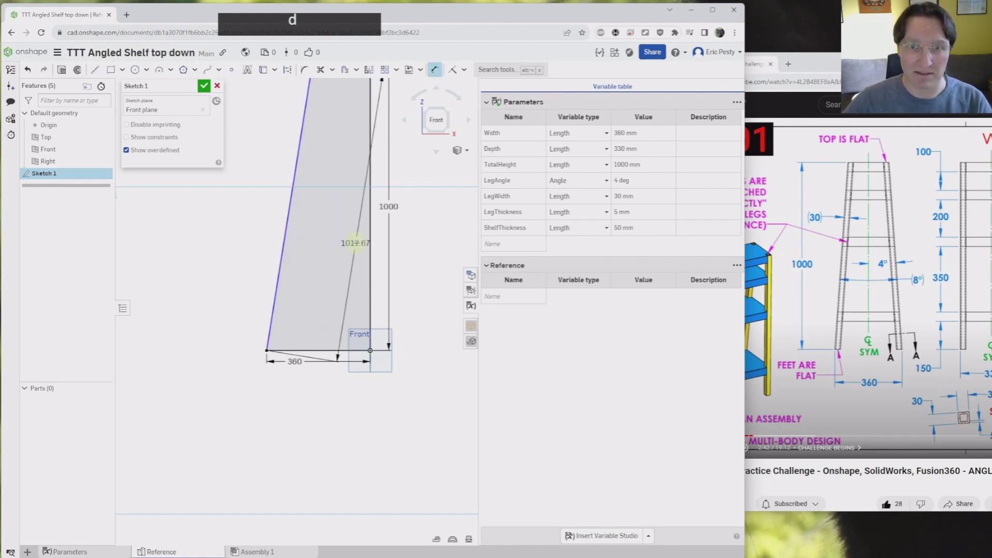
pyautogui.click(370, 241)
pyautogui.click(336, 263)
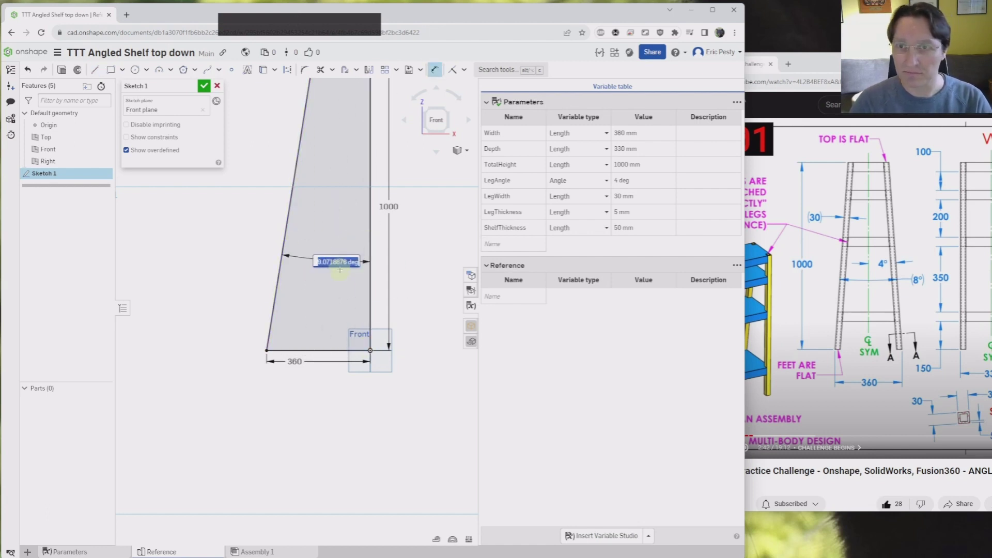
pyautogui.write('l')
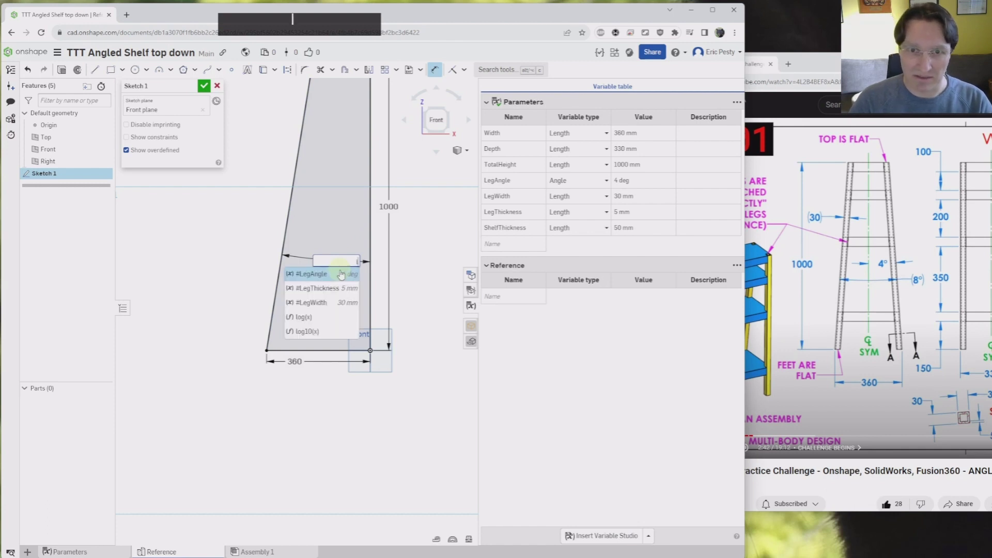
pyautogui.press('Return')
pyautogui.press('Return')
pyautogui.scroll(-5, 339, 270)
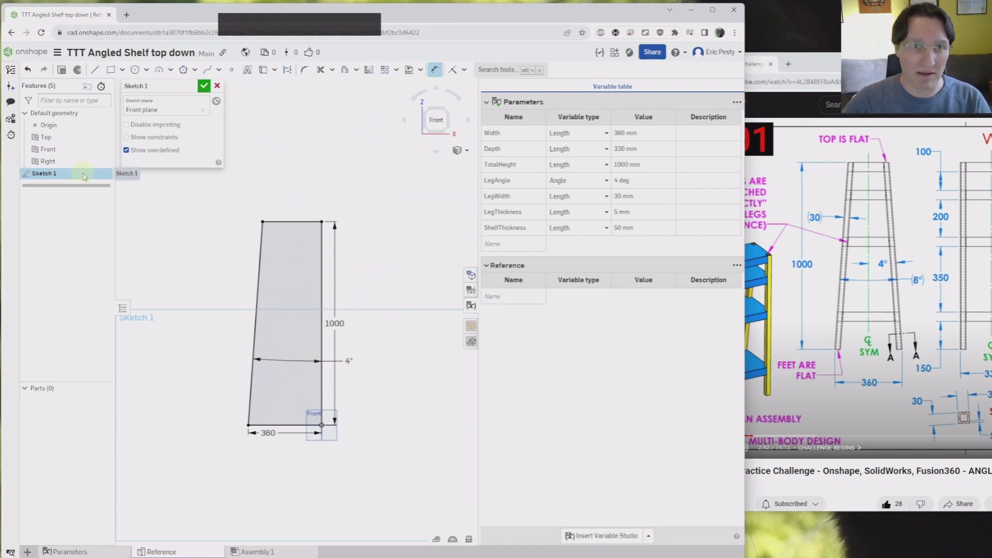
# - Rename the sketch as Front Profile and finish it
pyautogui.click(167, 88)
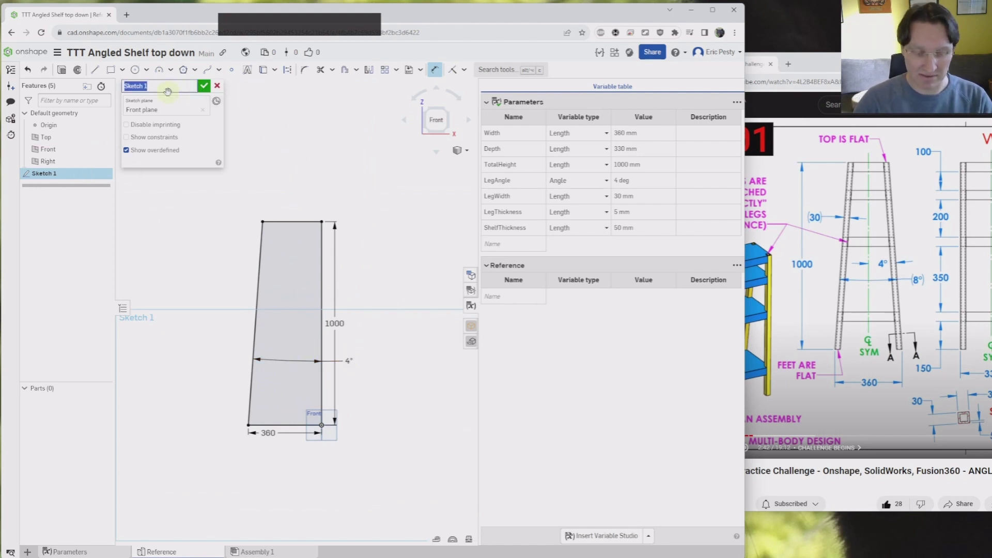
pyautogui.write('Front')
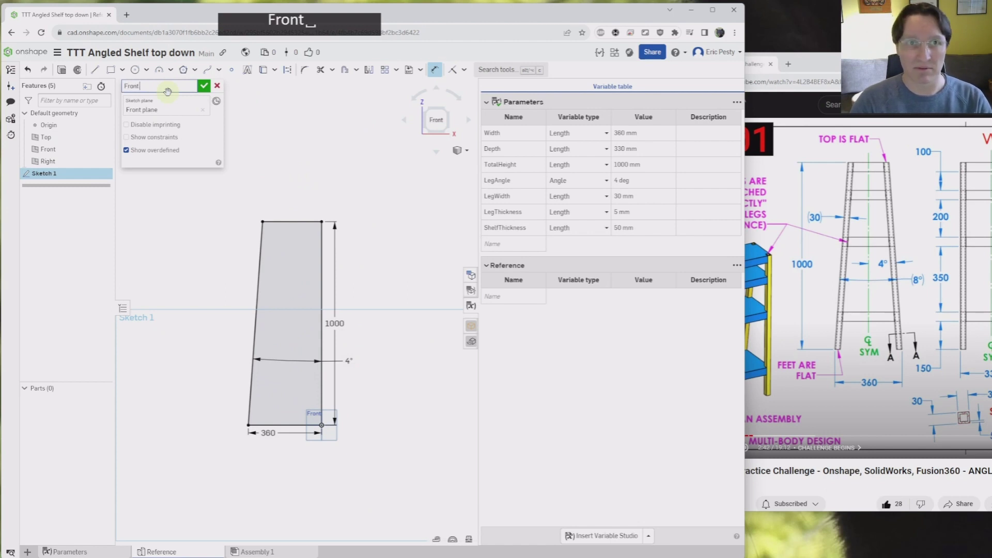
pyautogui.press('BackSpace')
pyautogui.write('file')
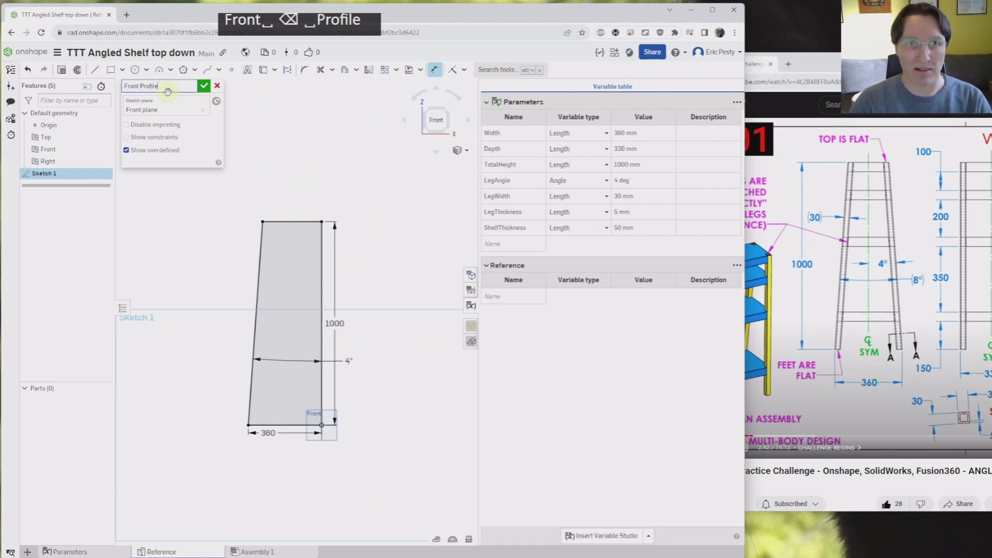
pyautogui.press('Return')
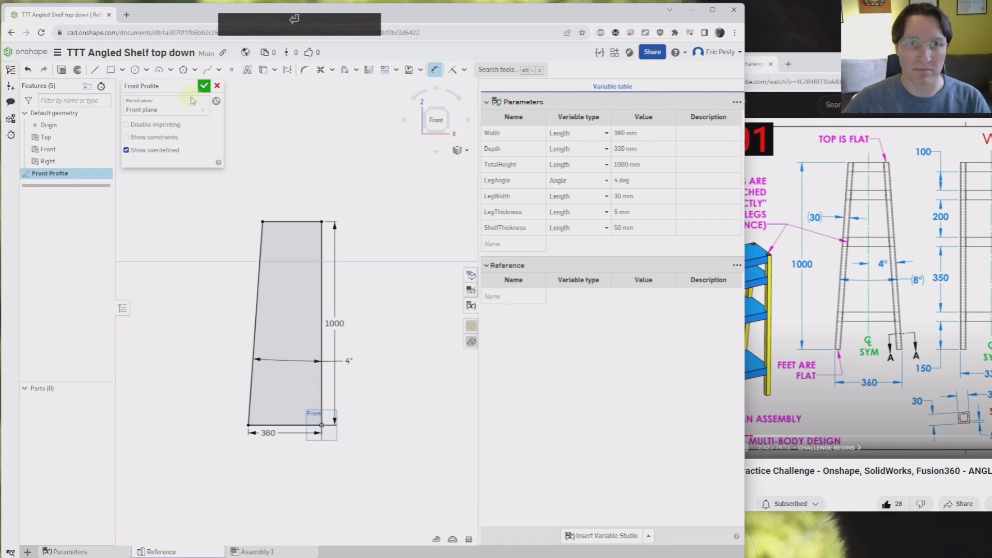
pyautogui.click(204, 86)
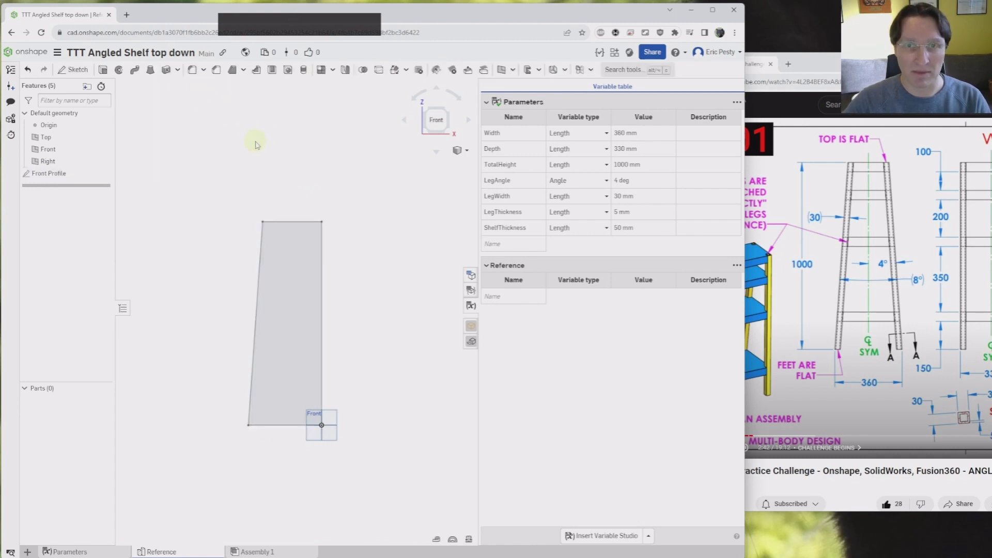
# - Start a new sketch on a horizontal mate connector at the upper end of Front Profile's slanted side, and orient the view to Top
pyautogui.moveTo(267, 139)
pyautogui.mouseDown(button='right')
pyautogui.moveTo(268, 159)
pyautogui.moveTo(277, 149)
pyautogui.moveTo(265, 156)
pyautogui.mouseUp(button='right')
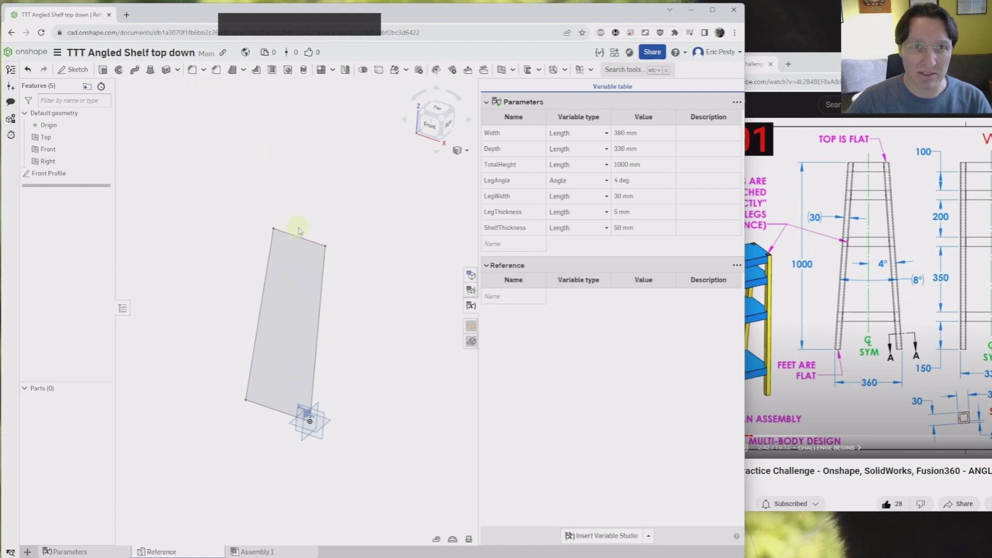
pyautogui.click(74, 70)
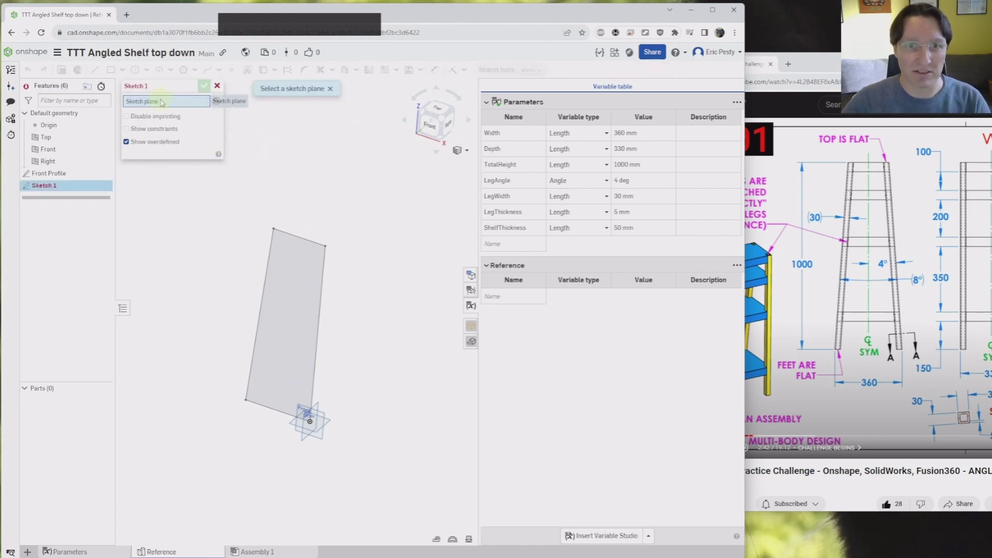
pyautogui.click(216, 102)
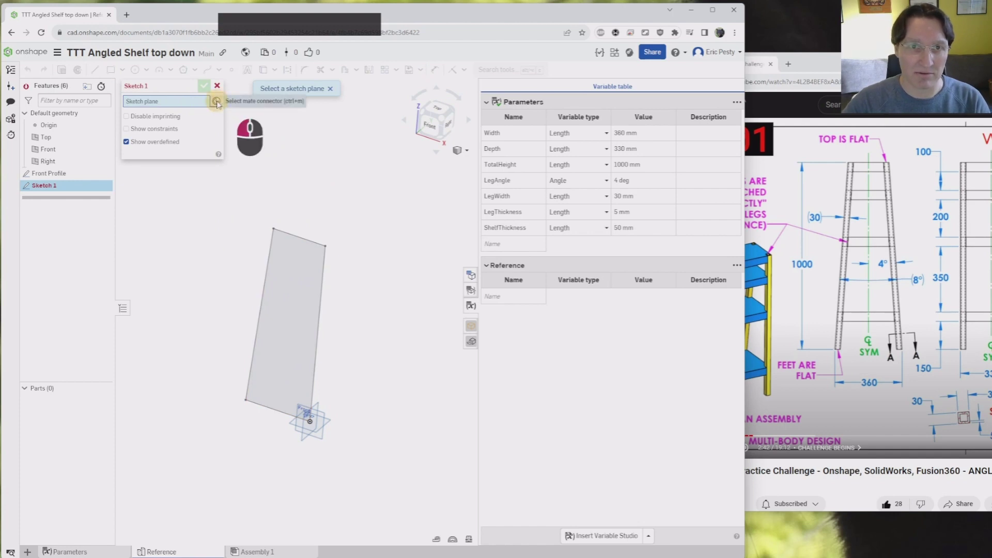
pyautogui.scroll(5, 261, 177)
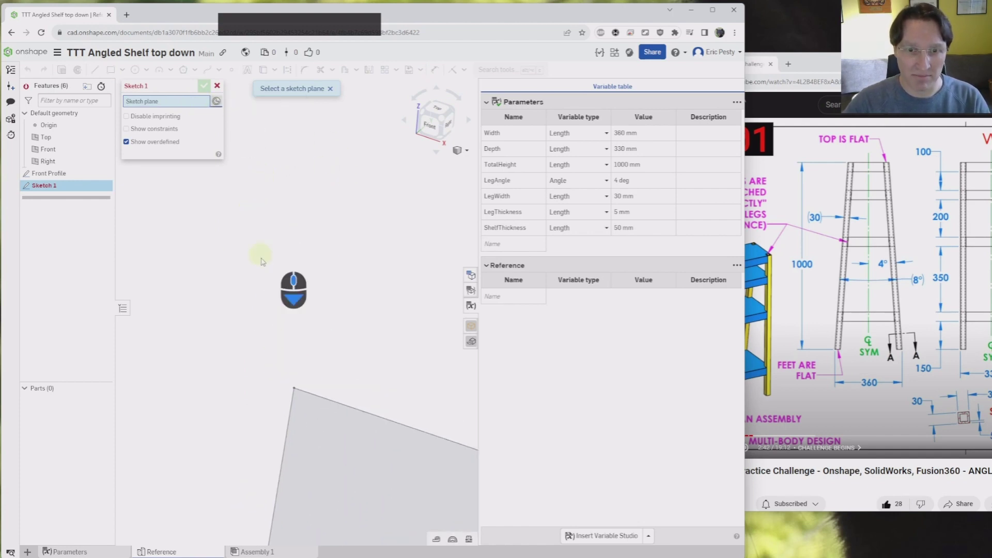
pyautogui.click(293, 400)
pyautogui.moveTo(293, 398)
pyautogui.mouseDown(button='right')
pyautogui.moveTo(353, 142)
pyautogui.moveTo(372, 176)
pyautogui.mouseUp(button='right')
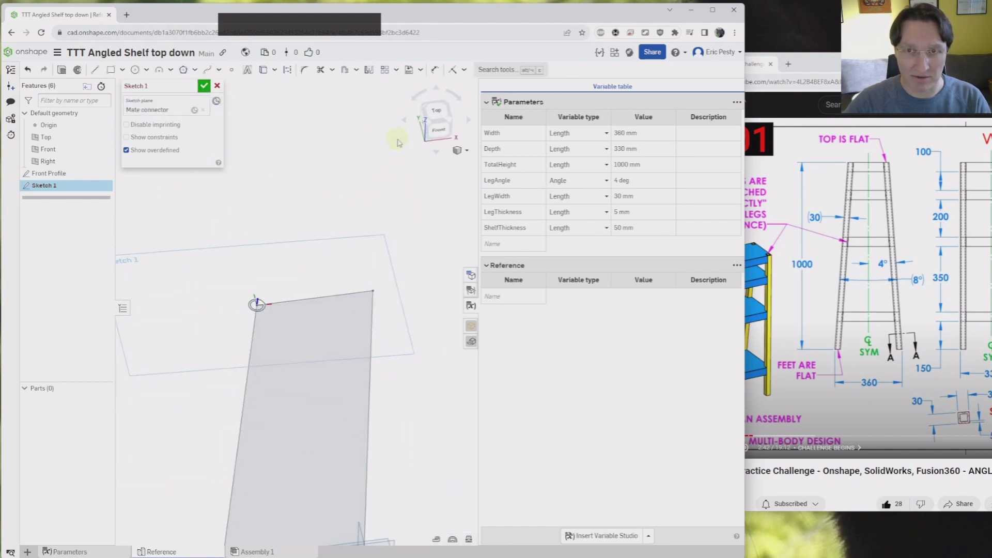
pyautogui.click(441, 136)
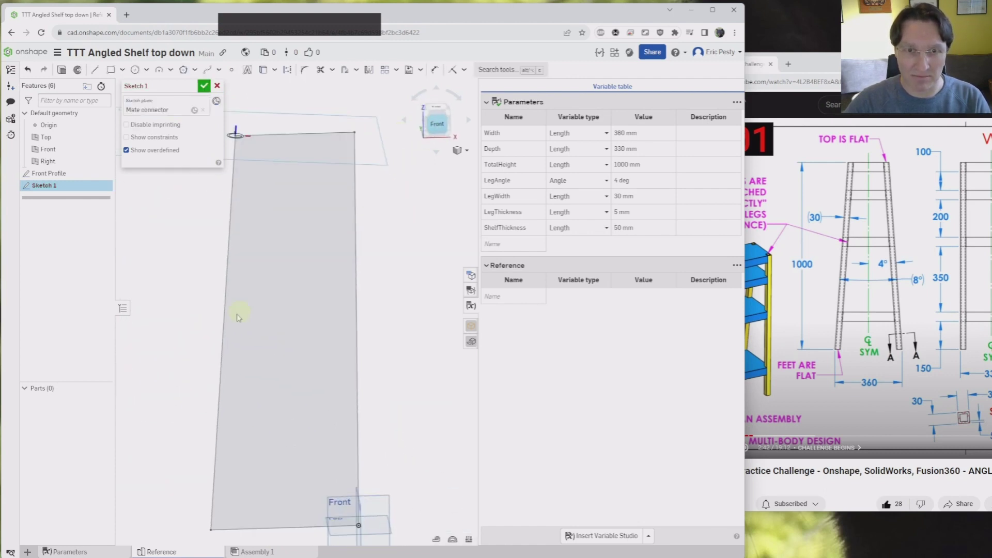
pyautogui.moveTo(431, 164); pyautogui.dragTo(431, 191, button='right')
pyautogui.click(436, 109)
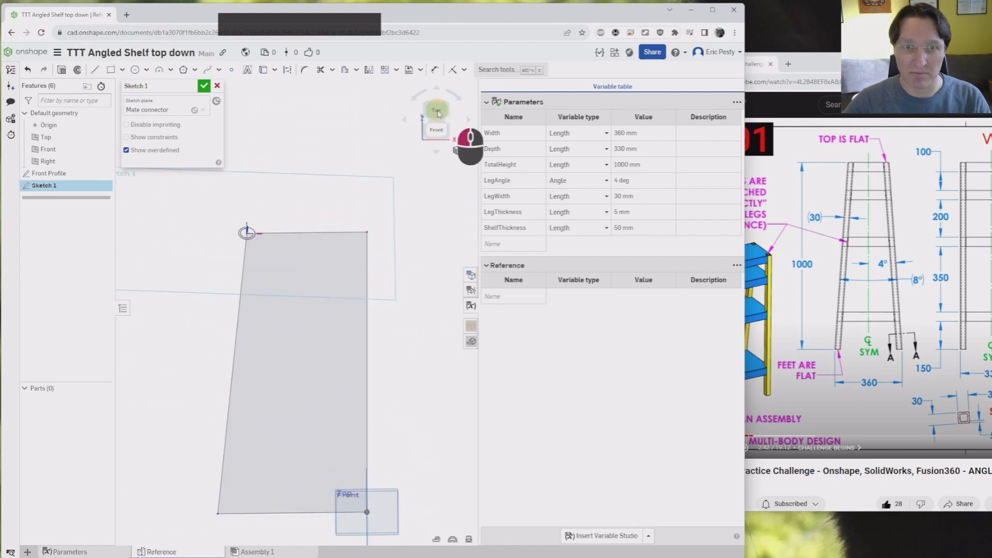
# - Offset the sketch plane's mate connector along Y by -#Depth/2
pyautogui.click(195, 110)
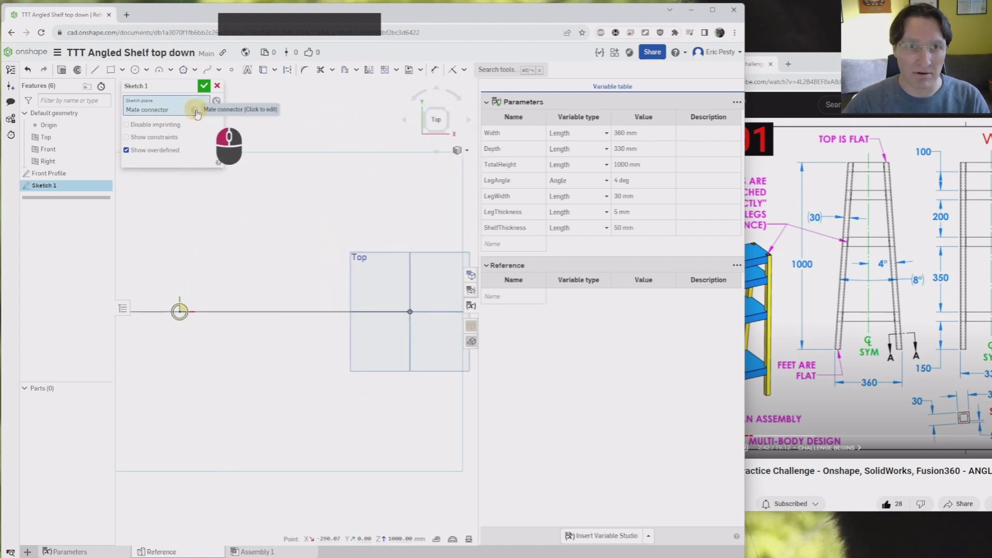
pyautogui.scroll(-2, 287, 479)
pyautogui.scroll(-1, 288, 480)
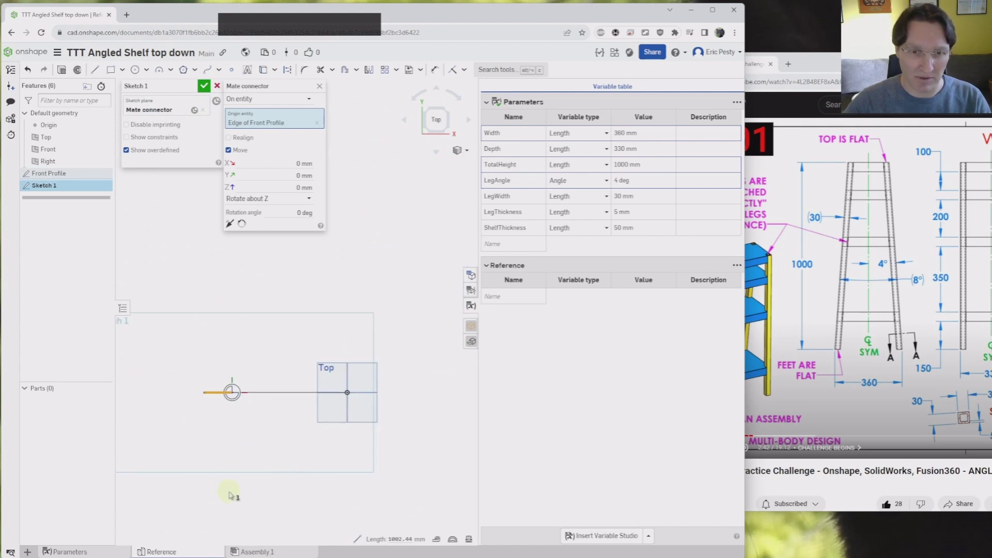
pyautogui.click(292, 176)
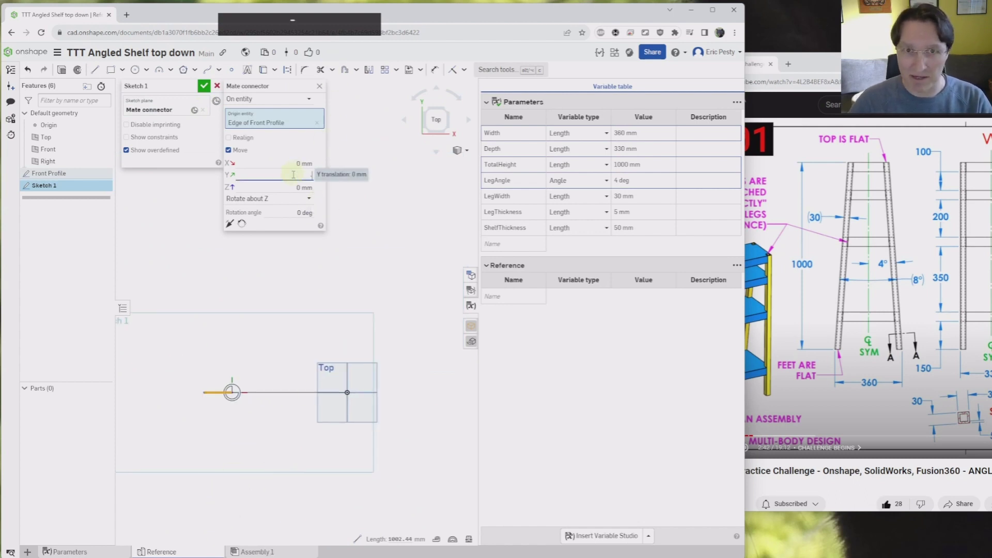
pyautogui.write('-')
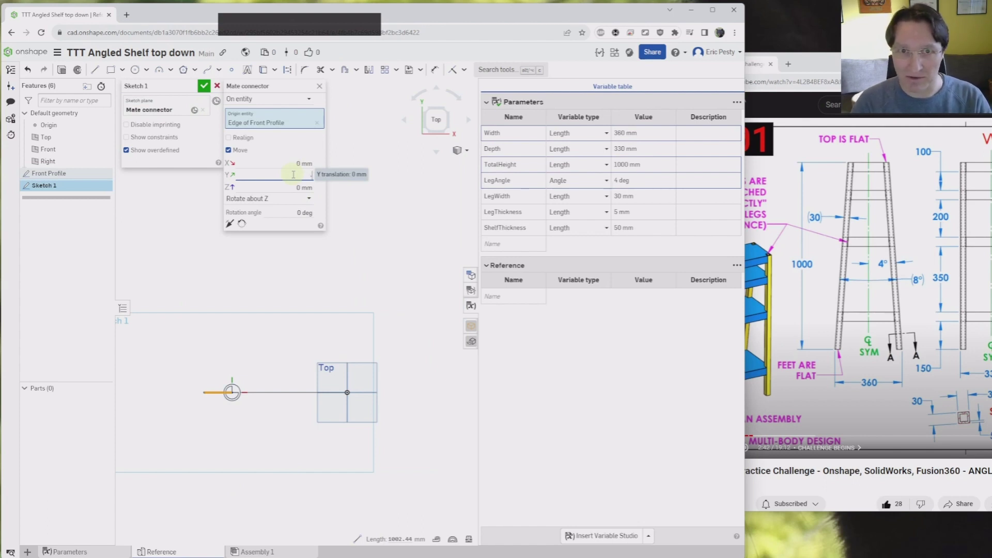
pyautogui.write('de')
pyautogui.press('Return')
pyautogui.write('/')
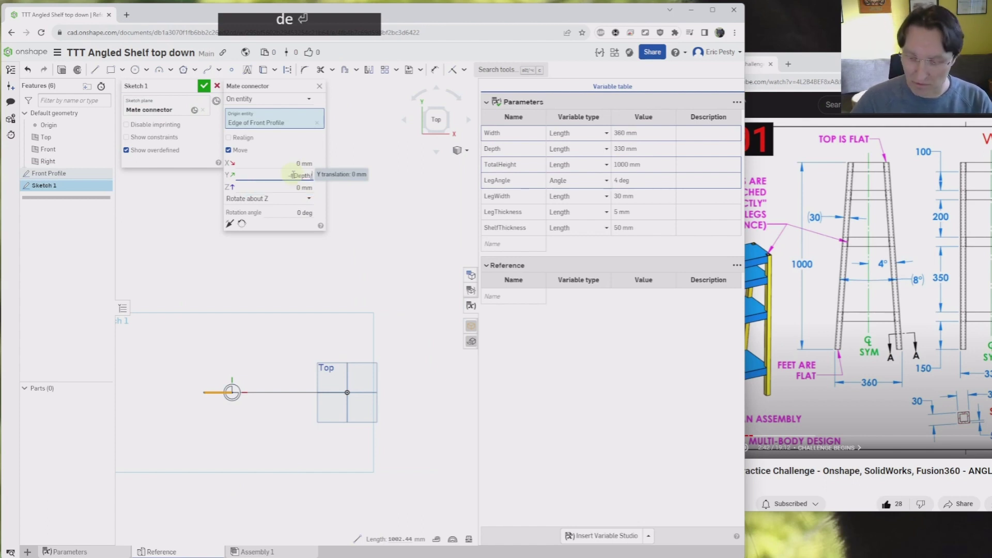
pyautogui.write('2')
pyautogui.press('Return')
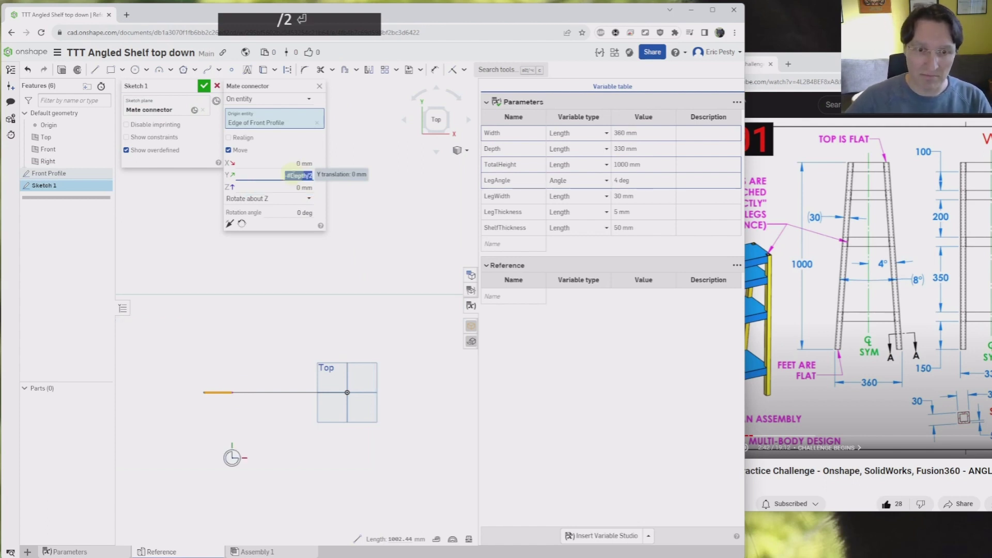
pyautogui.click(321, 88)
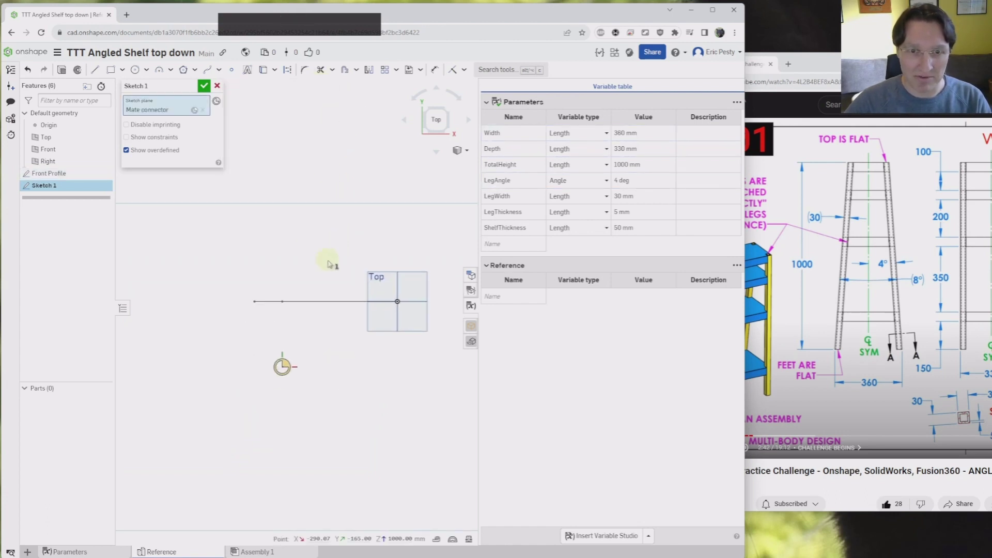
# - Sketch a square about 66 mm wide with a corner rectangle starting at the offset mate connector's origin
pyautogui.click(110, 69)
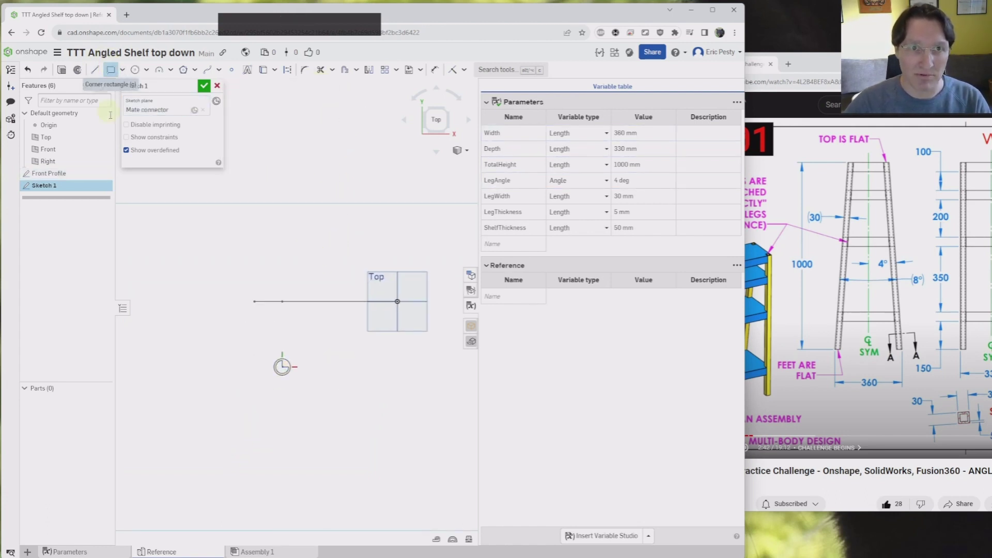
pyautogui.scroll(3, 308, 356)
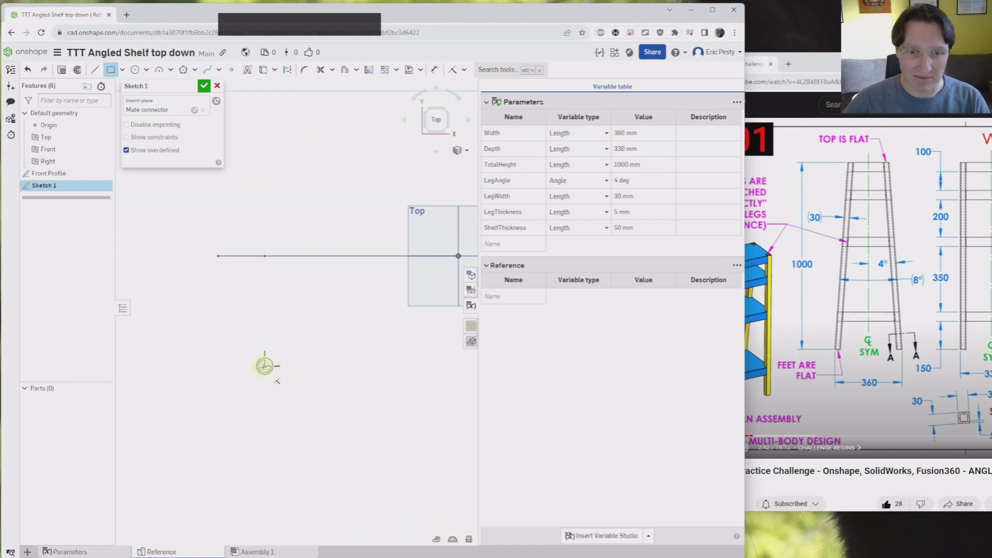
pyautogui.moveTo(265, 366); pyautogui.dragTo(309, 322)
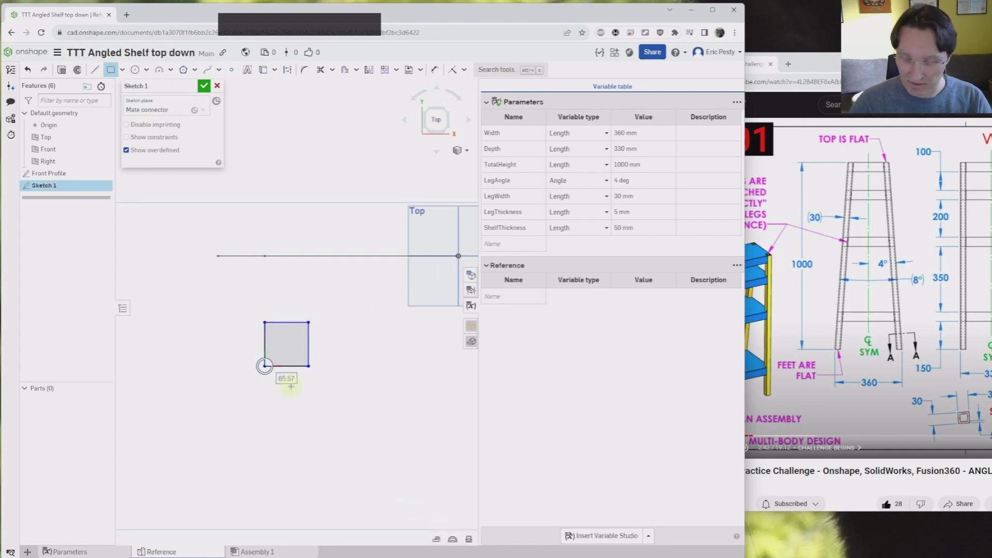
# - Set the square's side length to the variable #LegWidth
pyautogui.write('2')
pyautogui.press('BackSpace')
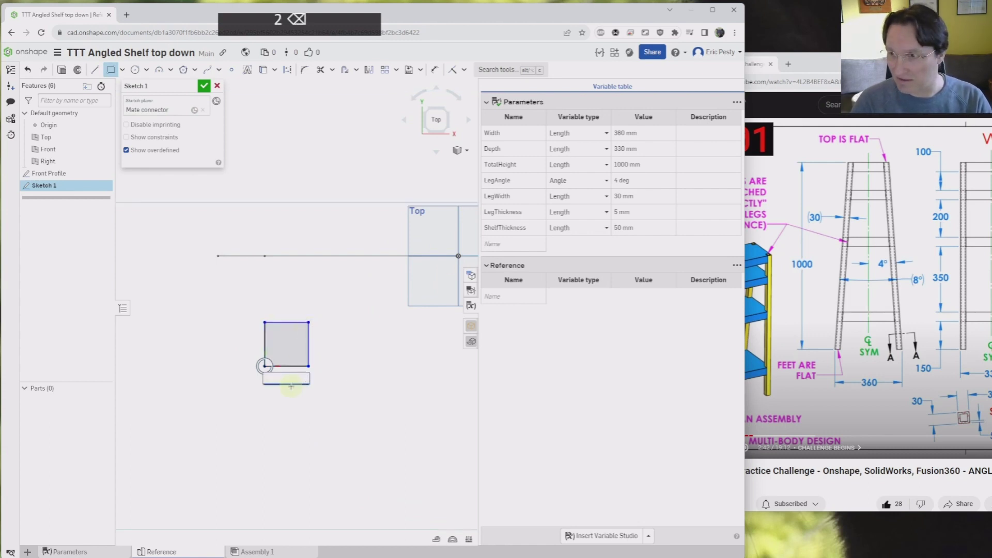
pyautogui.write('Le')
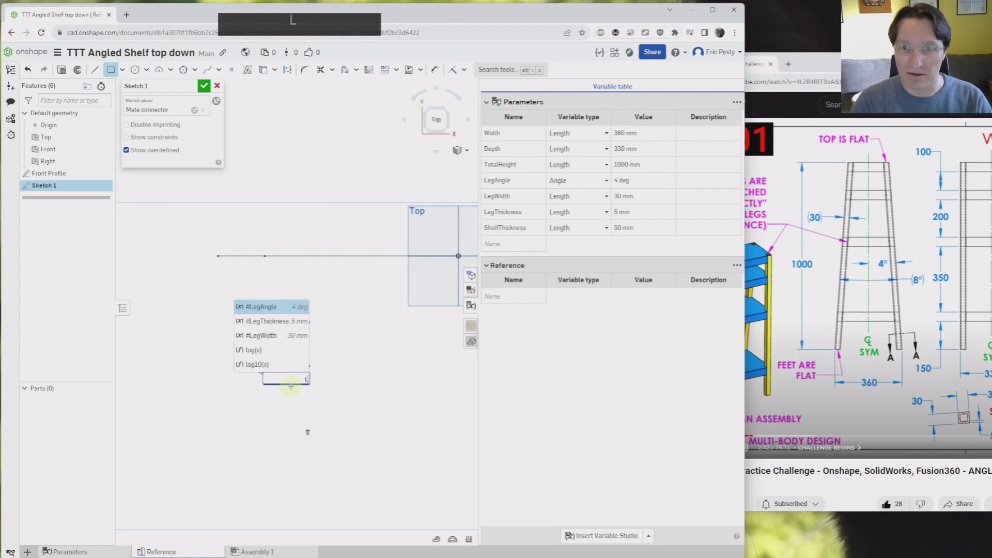
pyautogui.press('Down')
pyautogui.press('Down')
pyautogui.press('Return')
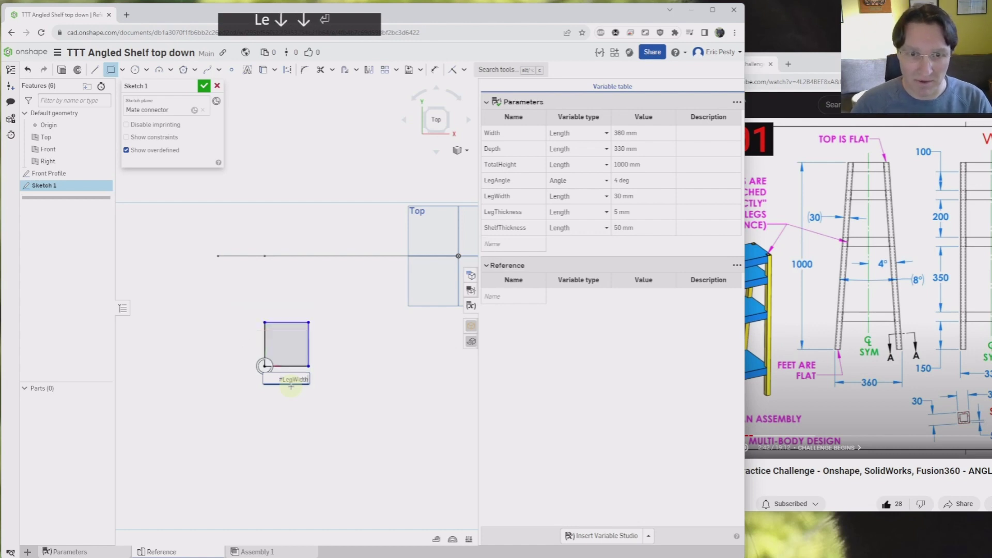
pyautogui.press('Return')
pyautogui.scroll(-4, 263, 324)
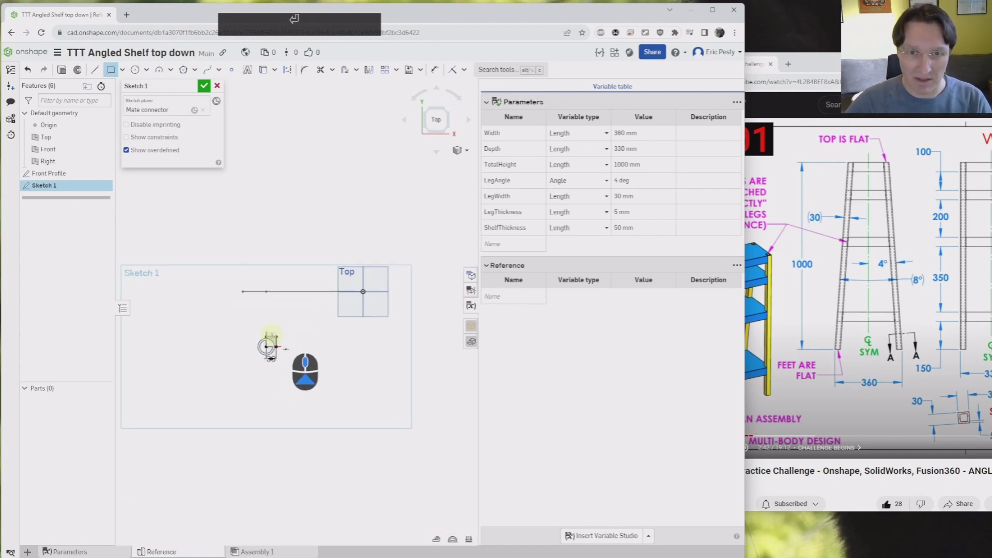
pyautogui.scroll(2, 308, 374)
# - Rename the sketch as Leg section and finish it
pyautogui.click(193, 91)
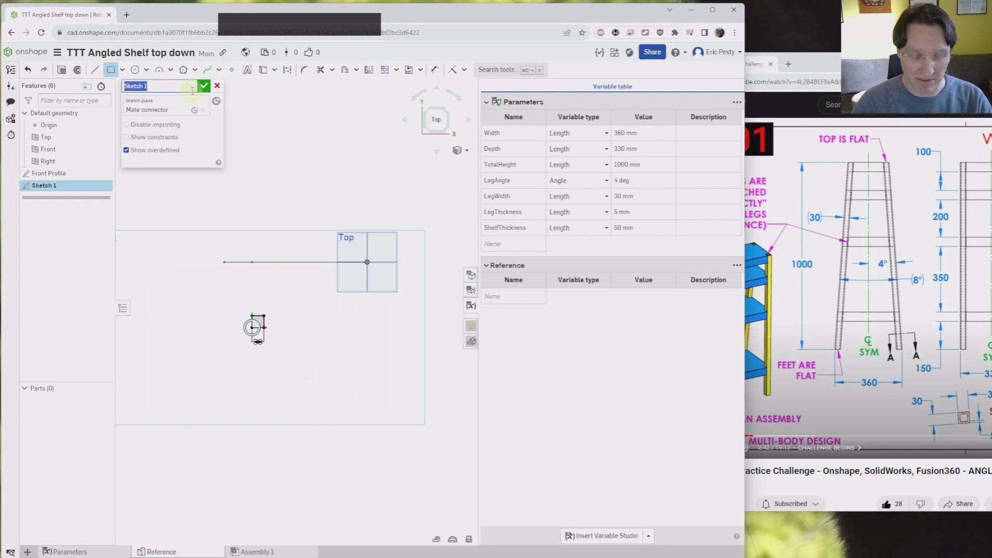
pyautogui.write('Leg section')
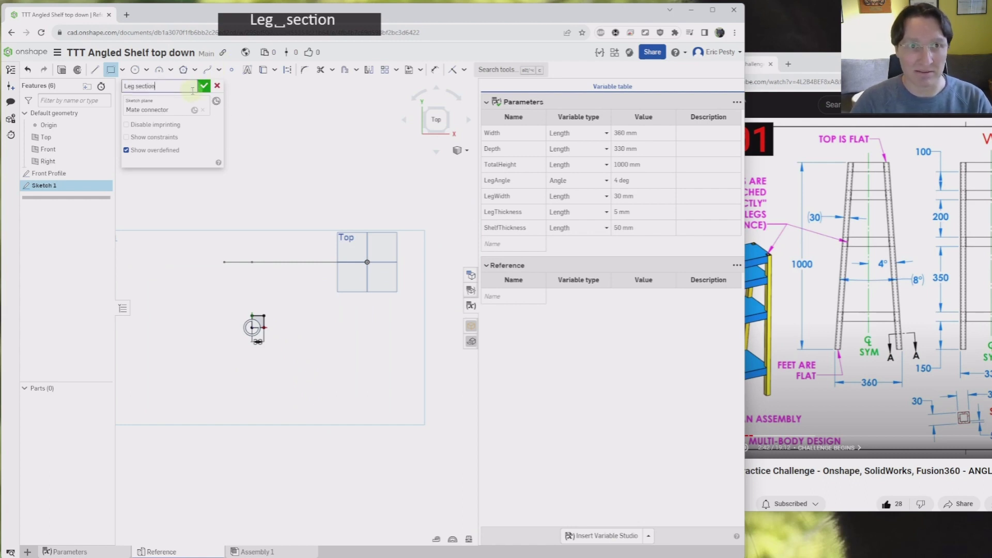
pyautogui.press('Return')
pyautogui.click(204, 88)
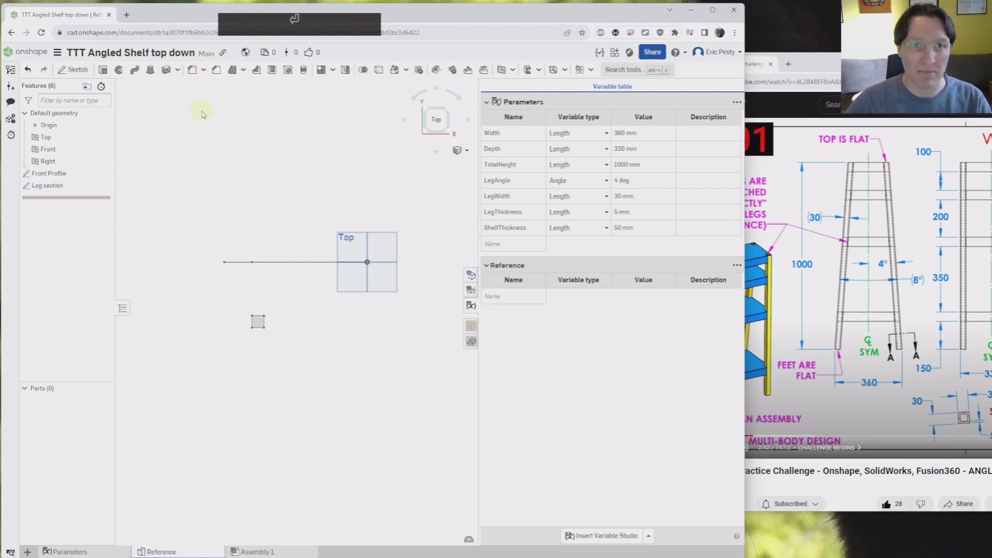
# - Hide the variable table to free up the modelling area
pyautogui.moveTo(318, 326); pyautogui.dragTo(315, 271, button='right')
pyautogui.moveTo(322, 294); pyautogui.dragTo(285, 253, button='middle')
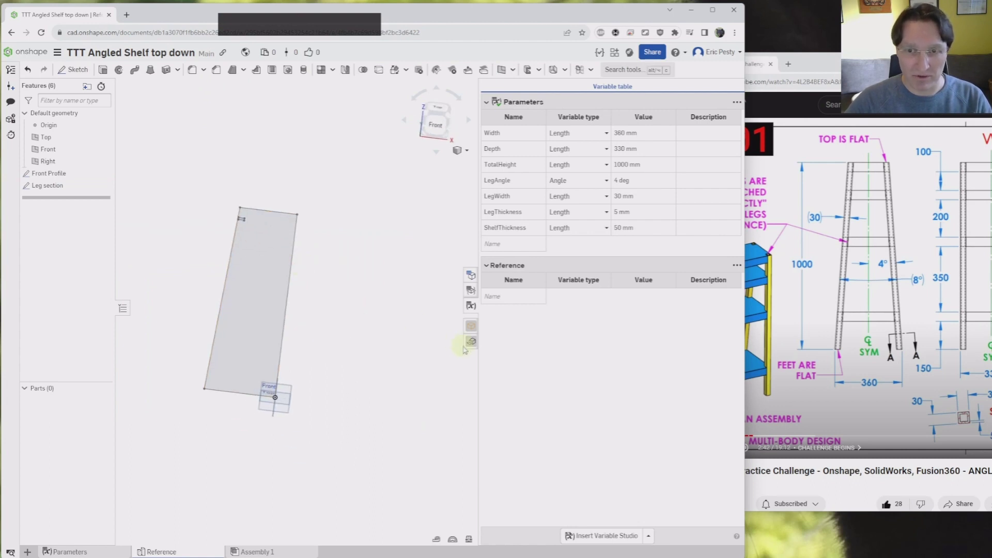
pyautogui.click(470, 306)
pyautogui.moveTo(476, 394); pyautogui.dragTo(383, 410, button='right')
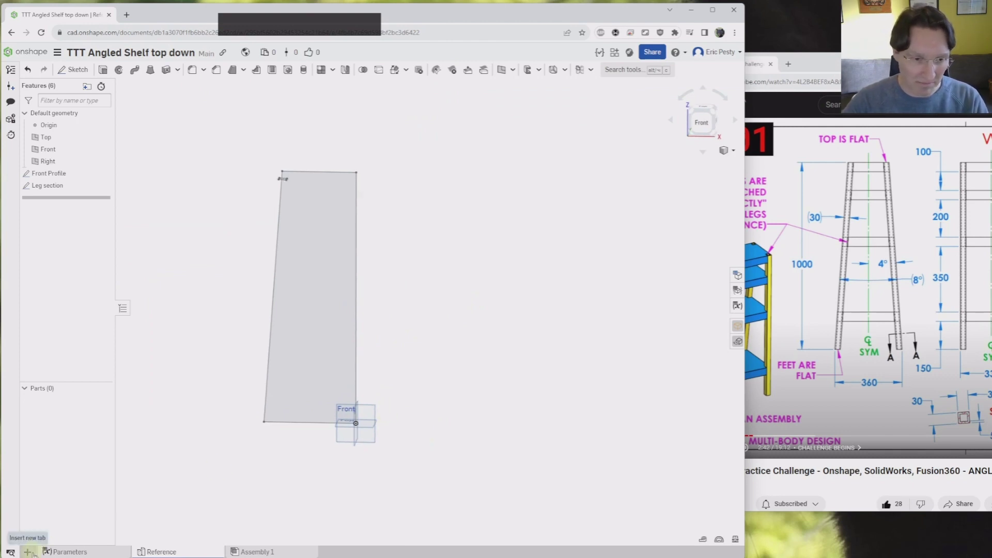
# - Create a new Part Studio in the document and name it Leg
pyautogui.click(28, 552)
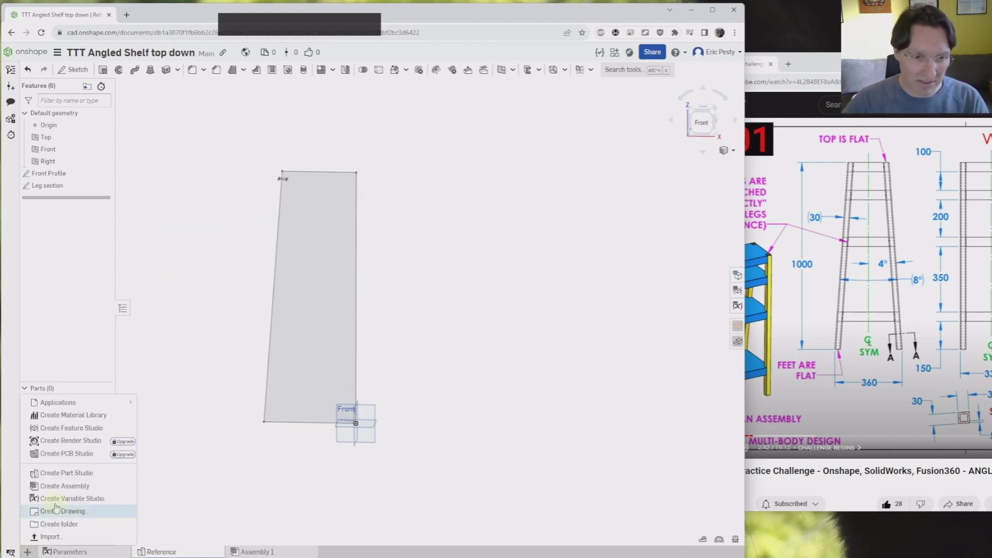
pyautogui.click(65, 472)
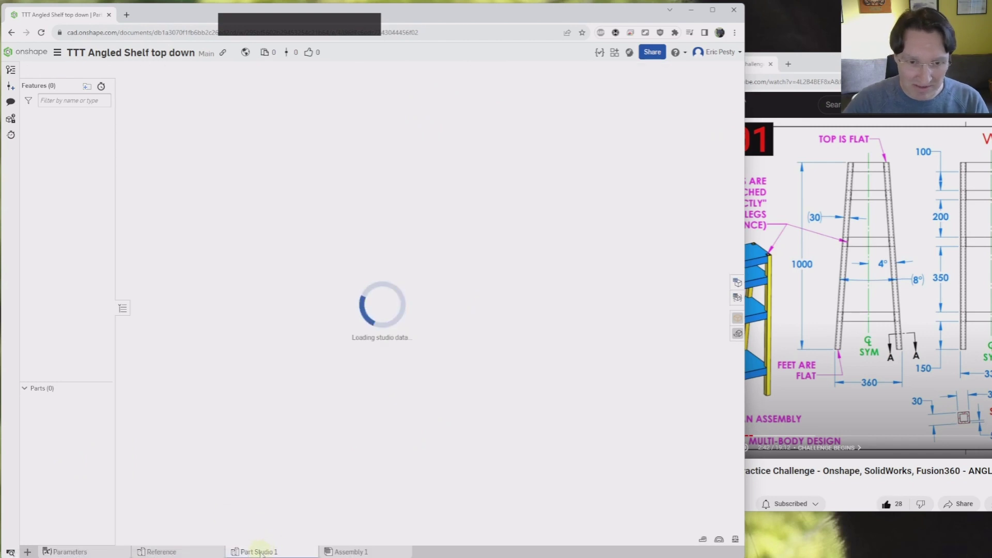
pyautogui.rightClick(273, 549)
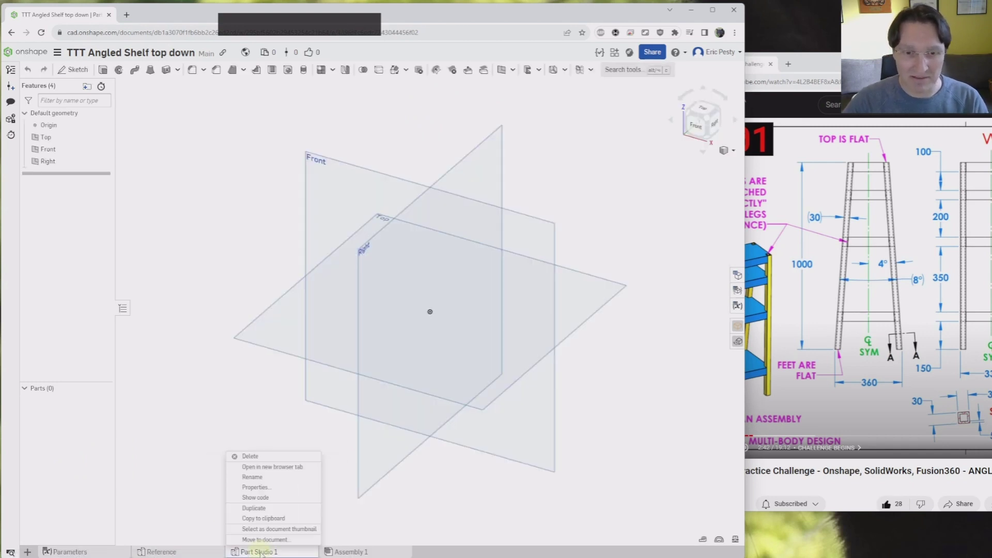
pyautogui.click(268, 477)
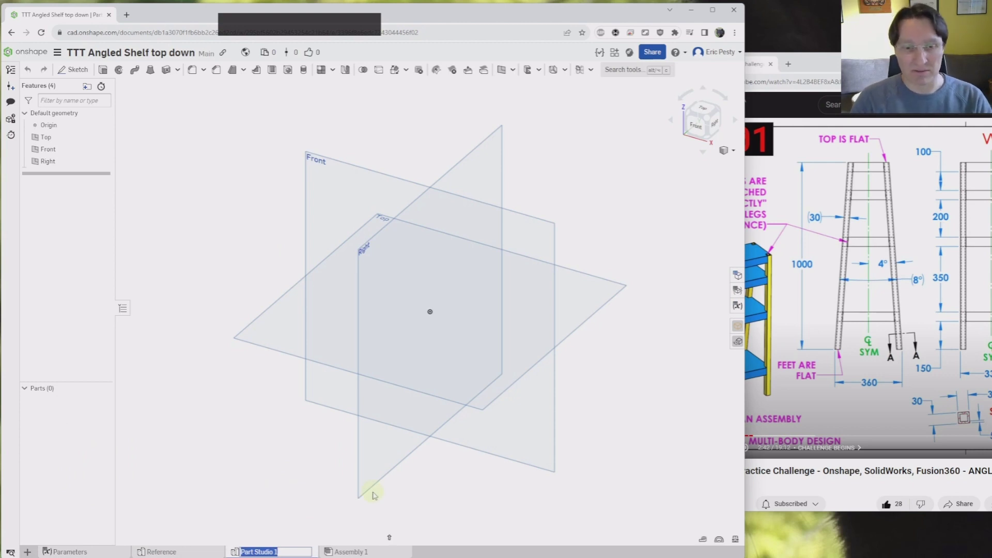
pyautogui.write('LEg')
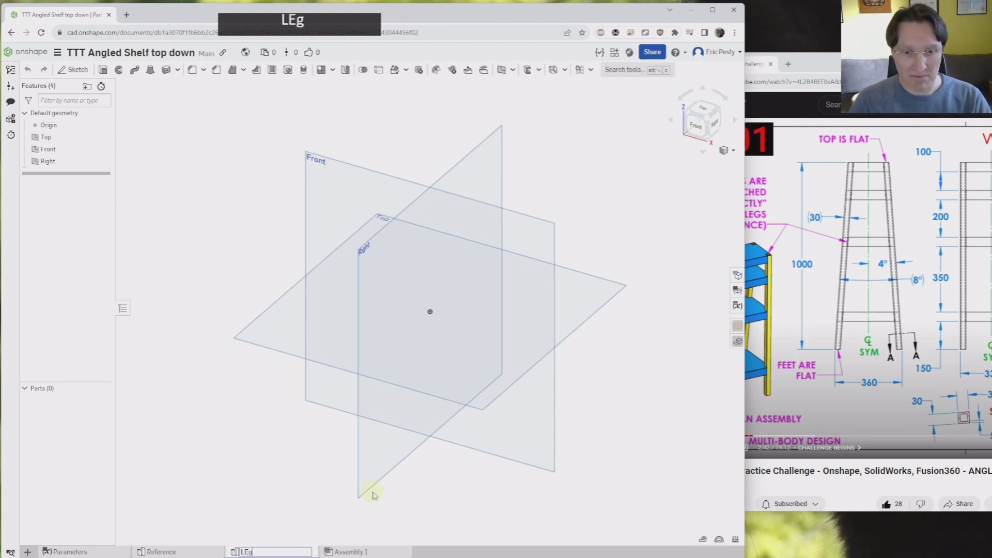
pyautogui.press('BackSpace')
pyautogui.press('BackSpace')
pyautogui.write('eg')
pyautogui.press('Return')
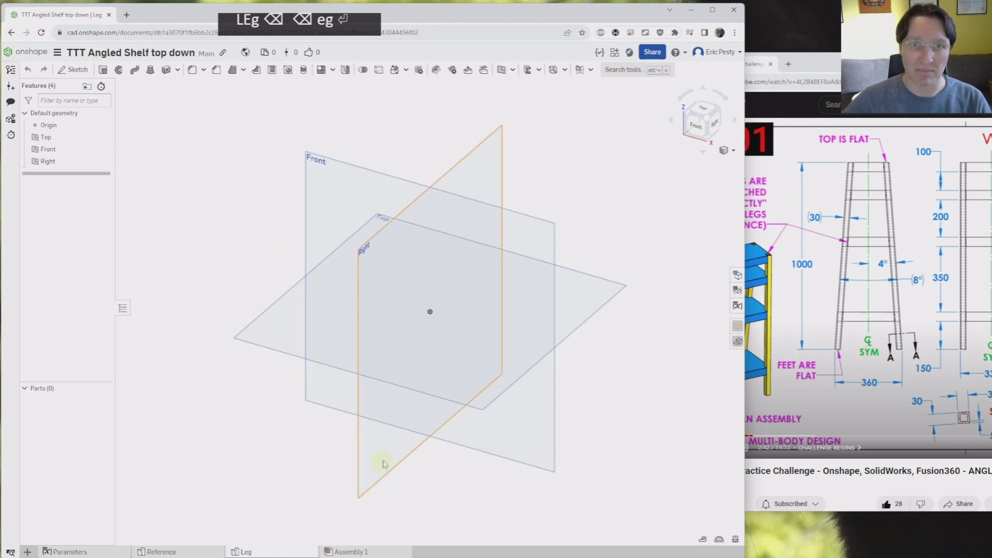
# - Derive the Front Profile and Leg section sketches from Reference into the Leg Part Studio
pyautogui.click(611, 73)
pyautogui.write('der')
pyautogui.press('Return')
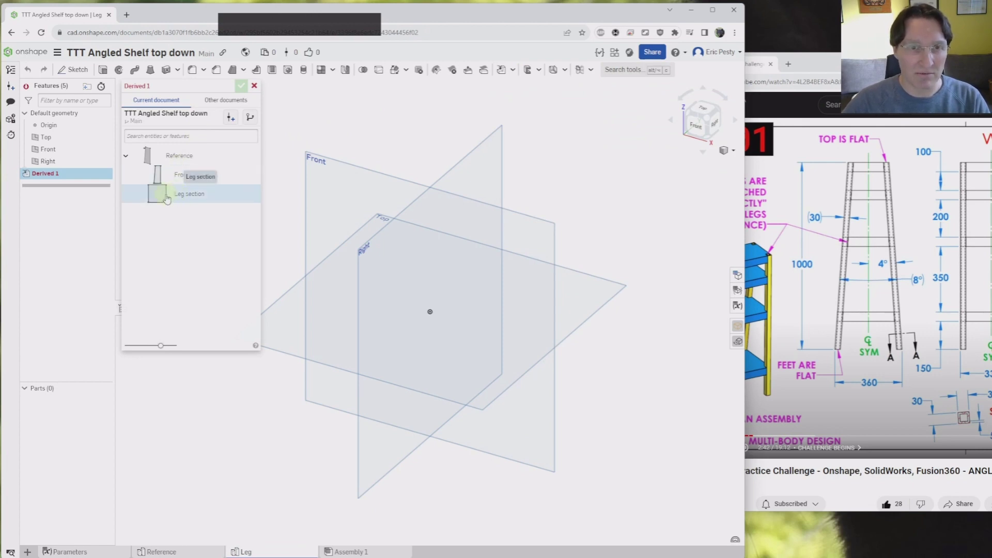
pyautogui.click(171, 176)
pyautogui.click(173, 193)
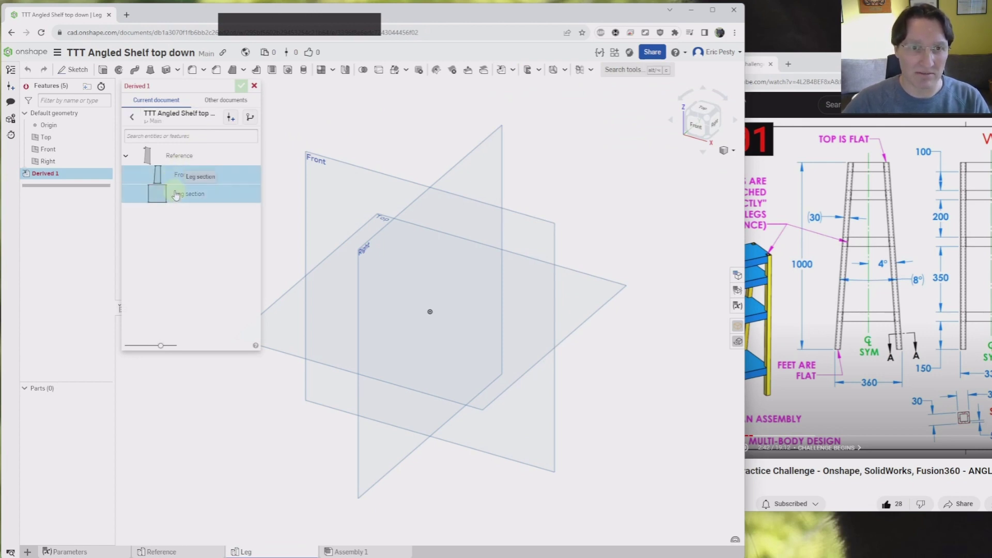
pyautogui.click(241, 85)
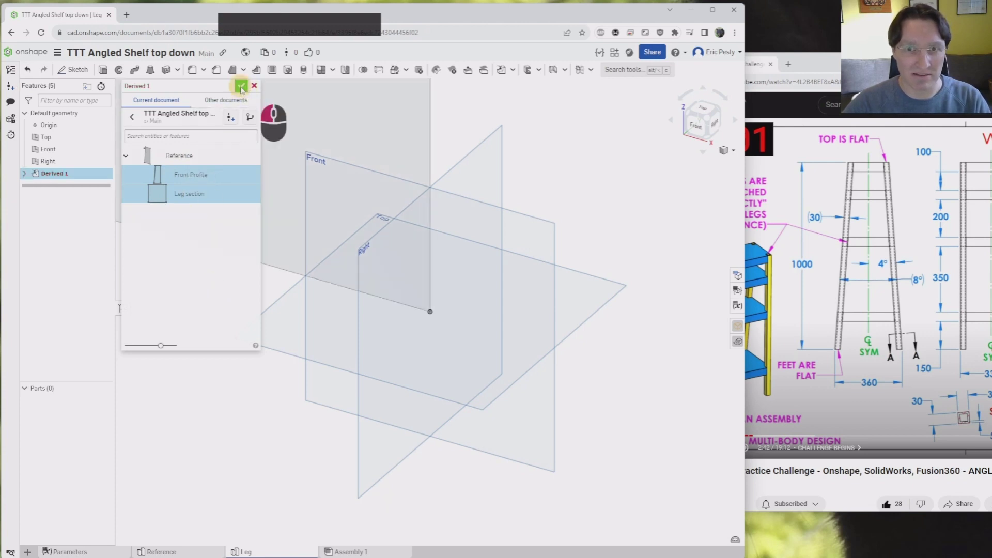
pyautogui.scroll(-2, 283, 278)
pyautogui.scroll(-3, 282, 279)
pyautogui.moveTo(282, 283); pyautogui.dragTo(255, 265, button='right')
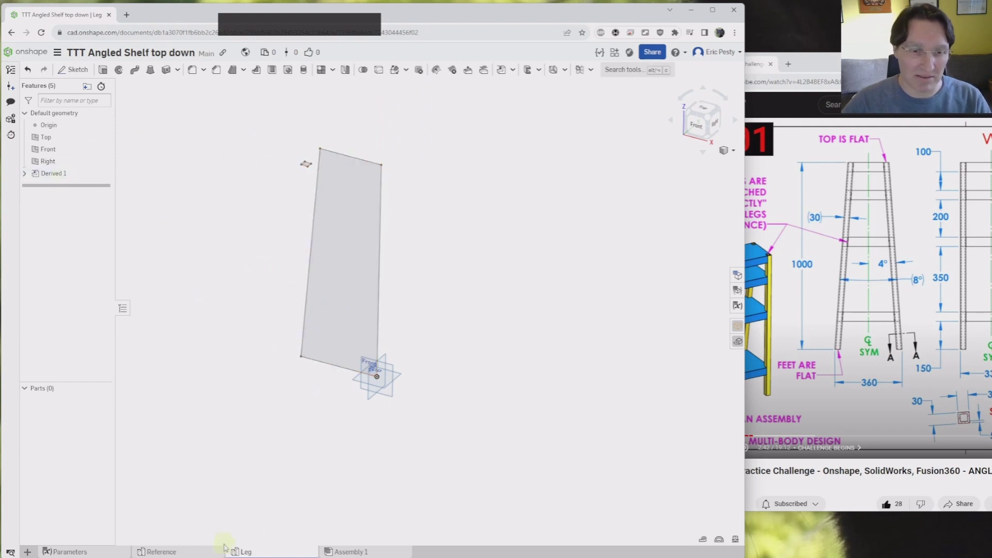
pyautogui.moveTo(267, 284); pyautogui.dragTo(280, 290, button='right')
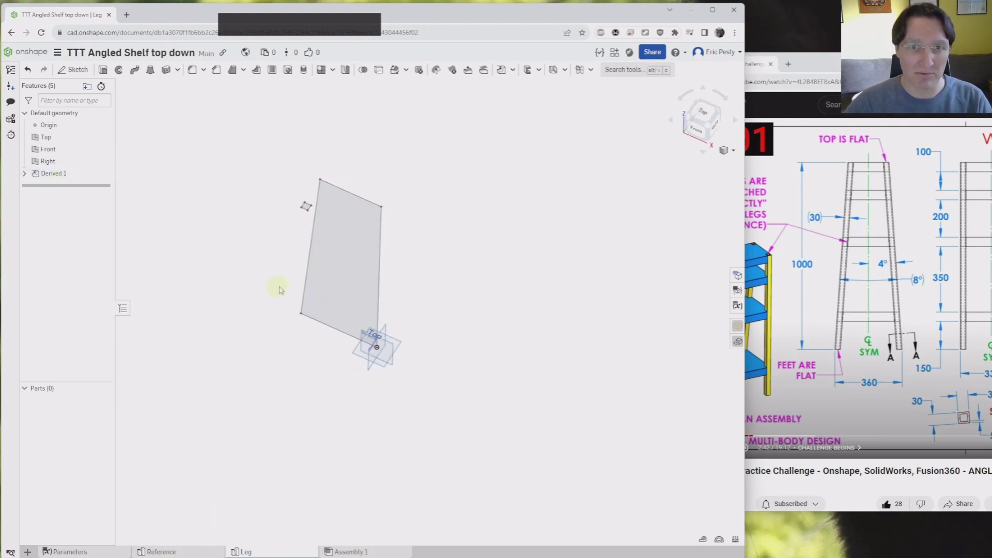
# - Start a thin extrude as a new part from the Leg section square
pyautogui.click(102, 69)
pyautogui.scroll(-2, 261, 289)
pyautogui.moveTo(261, 289); pyautogui.dragTo(320, 330, button='middle')
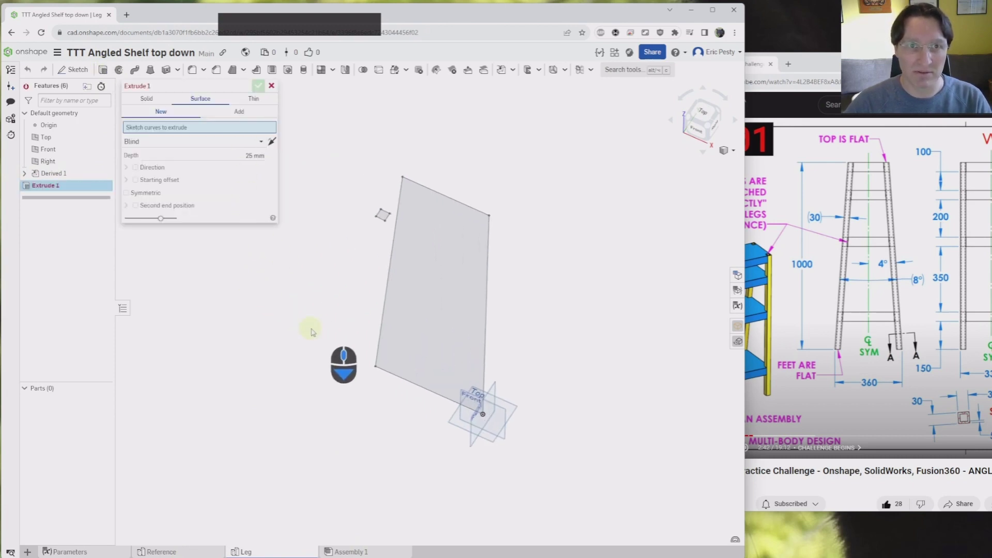
pyautogui.click(253, 100)
pyautogui.scroll(-1, 317, 221)
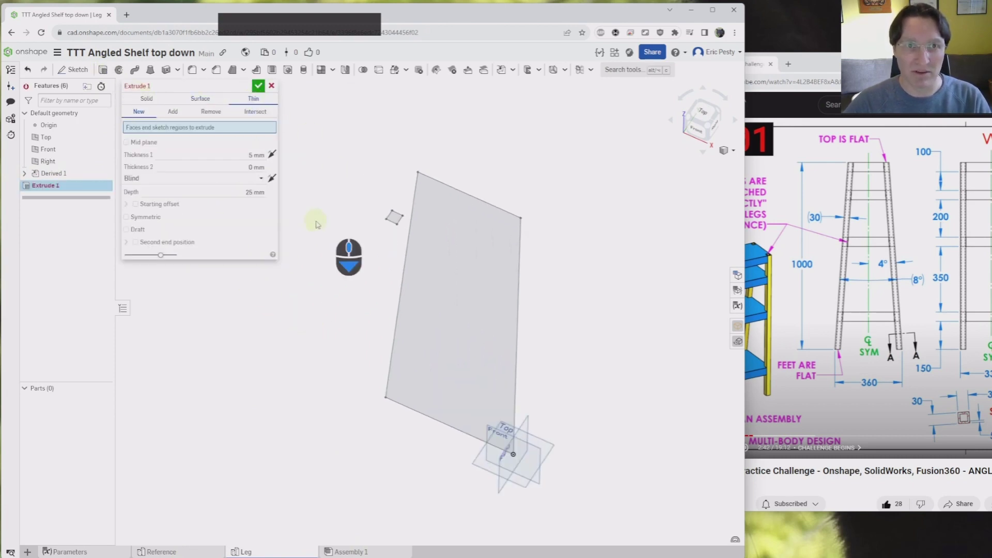
pyautogui.scroll(-4, 520, 221)
pyautogui.click(524, 196)
pyautogui.scroll(5, 453, 239)
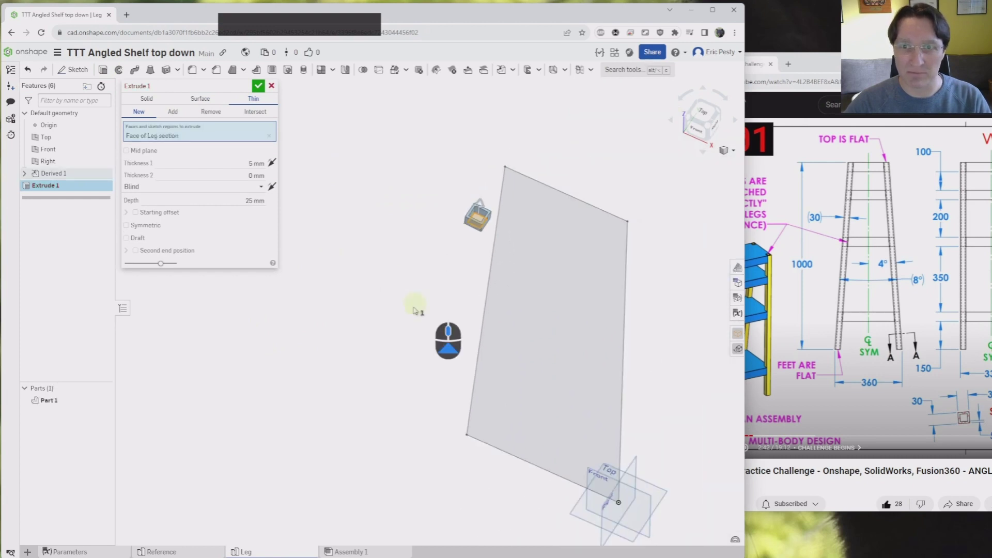
pyautogui.scroll(-5, 483, 233)
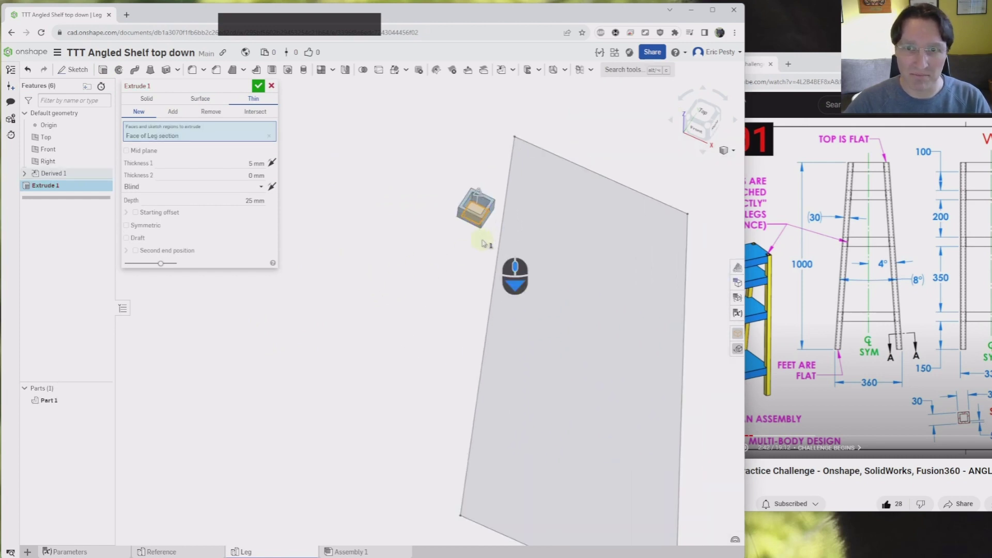
# - Set the thin extrude's first wall thickness to #LegThickness and flip it so the wall lies inside the leg section square
pyautogui.click(227, 159)
pyautogui.write('leg')
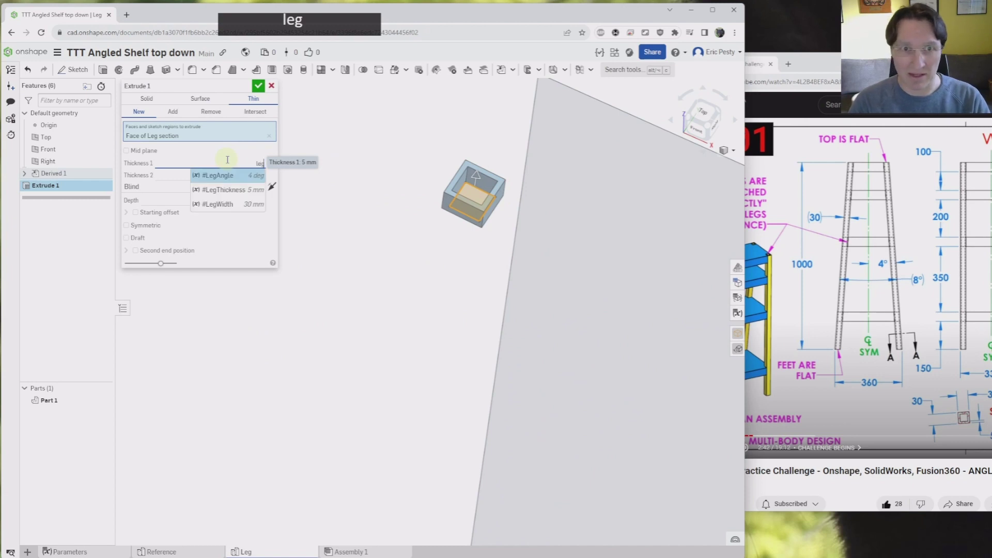
pyautogui.press('Down')
pyautogui.press('Return')
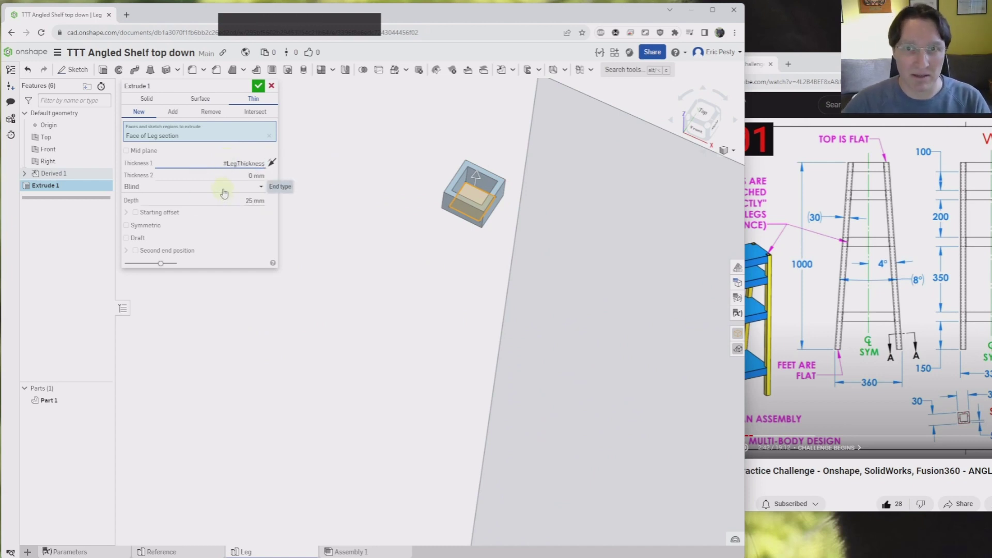
pyautogui.scroll(-3, 469, 213)
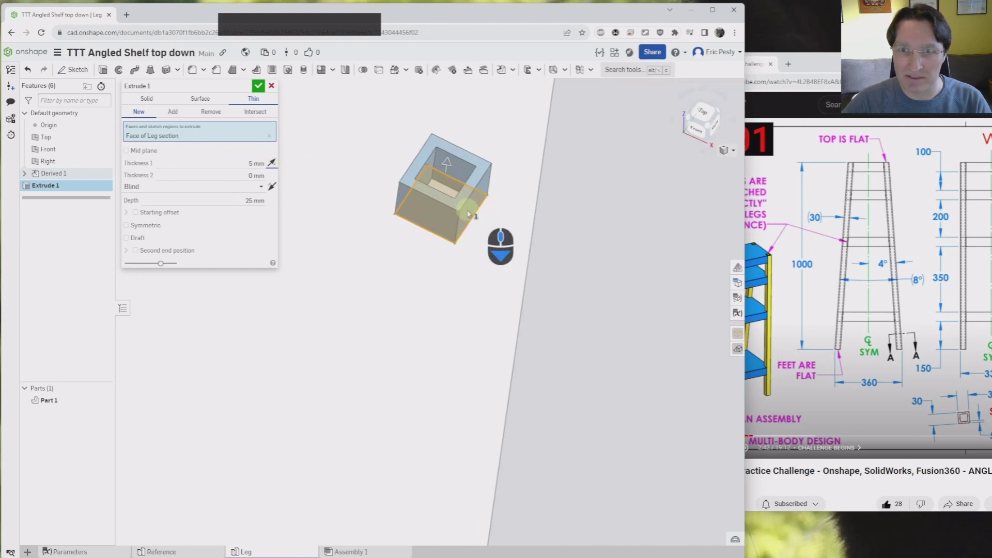
pyautogui.scroll(3, 465, 219)
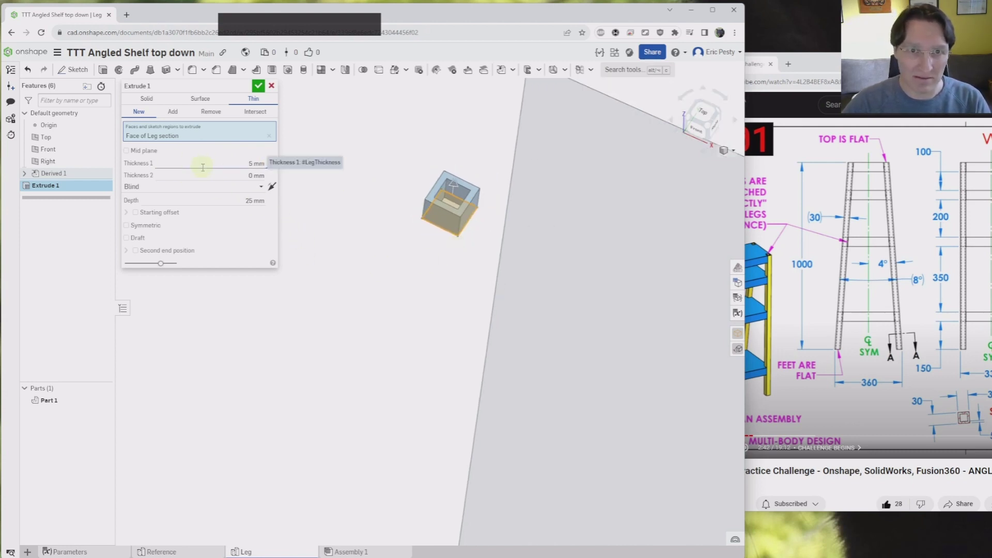
# - Set the leg extrude's end condition to Up to face and pick the Top plane as the end
pyautogui.click(215, 187)
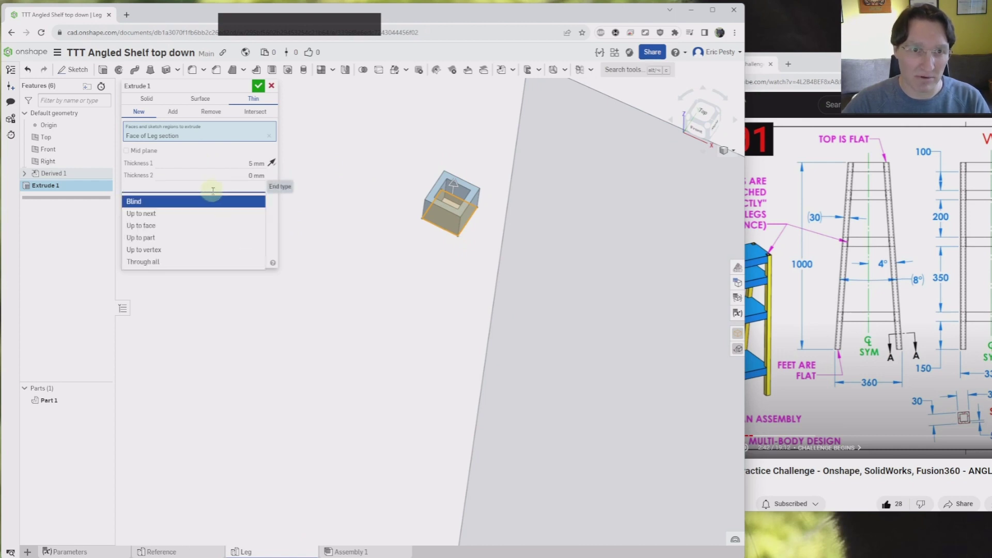
pyautogui.click(155, 226)
pyautogui.scroll(-3, 372, 421)
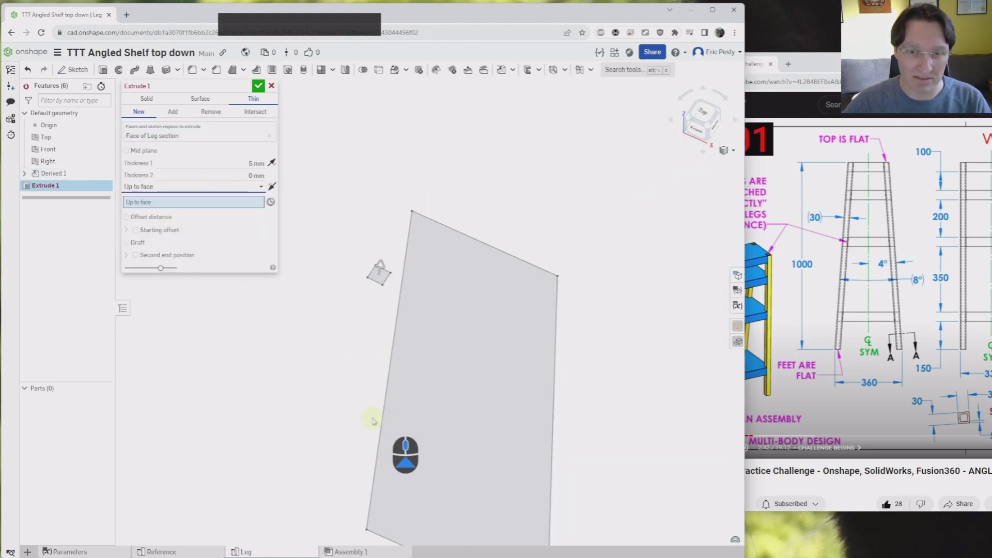
pyautogui.scroll(-2, 371, 421)
pyautogui.click(581, 440)
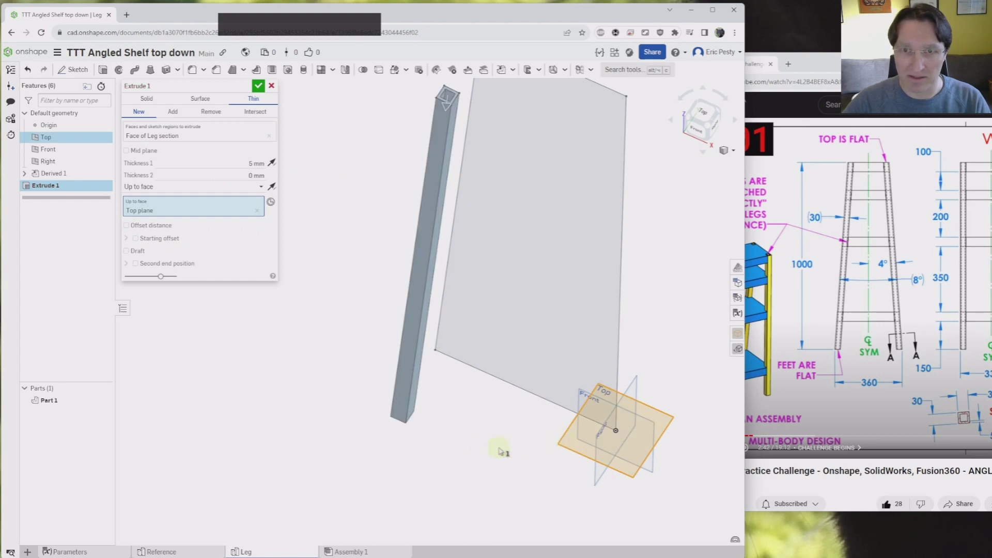
pyautogui.moveTo(500, 451); pyautogui.dragTo(568, 214, button='right')
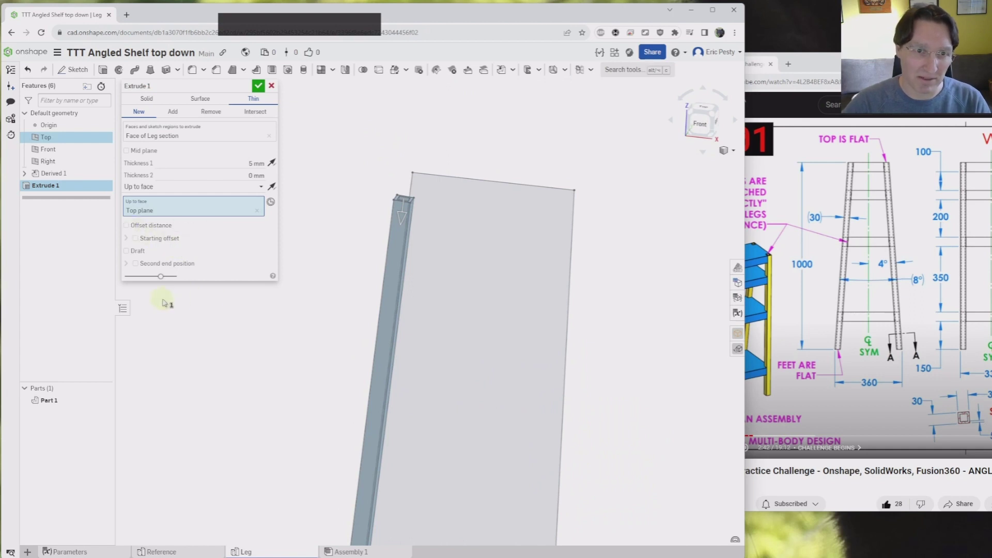
# - Add a second end position up to a horizontal mate connector at the Front Profile's upper centreline corner, and finish the leg extrude
pyautogui.click(136, 263)
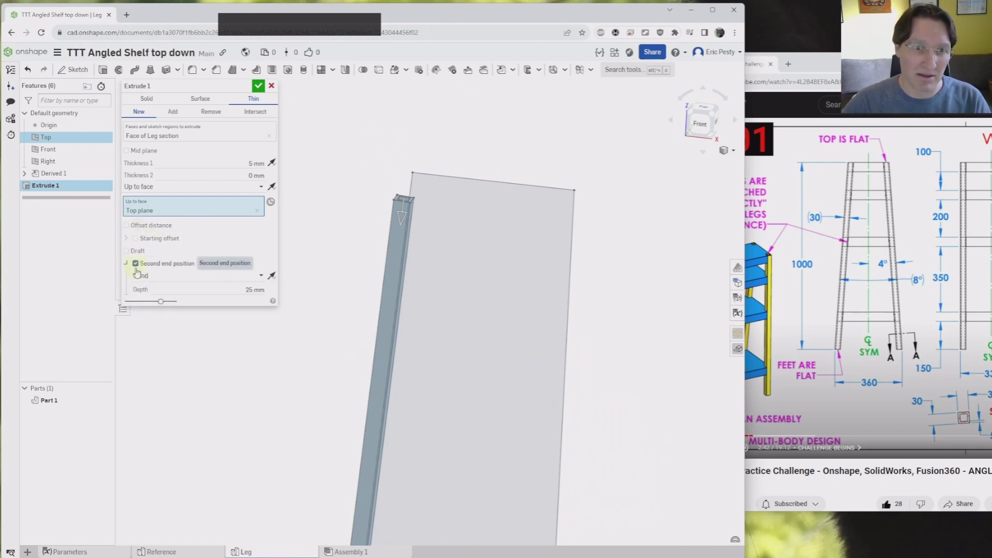
pyautogui.click(172, 277)
pyautogui.click(166, 314)
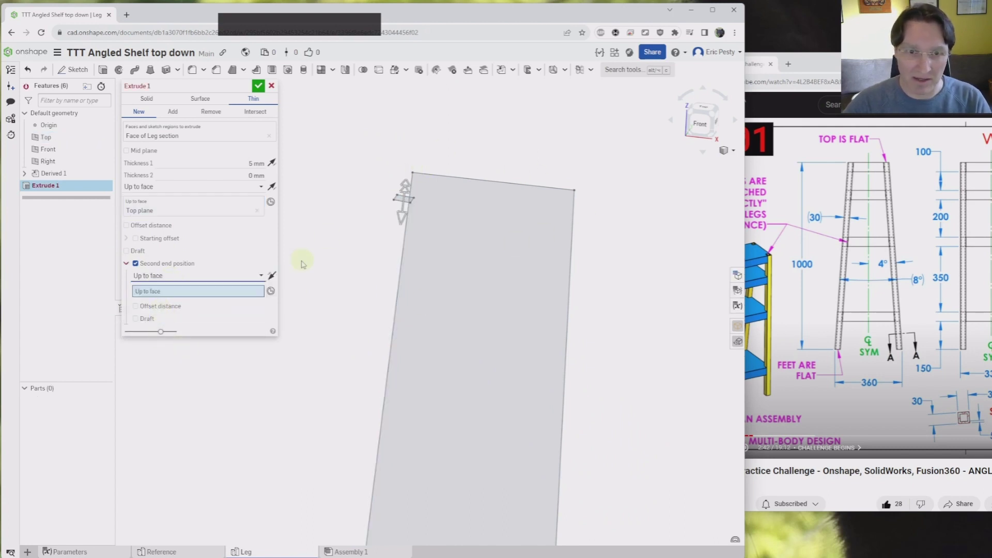
pyautogui.click(271, 290)
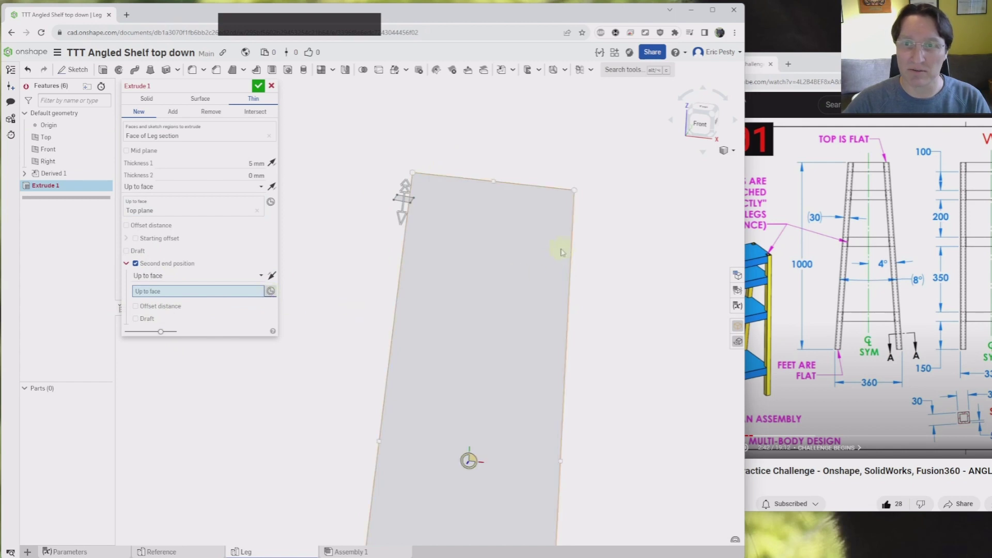
pyautogui.scroll(3, 583, 215)
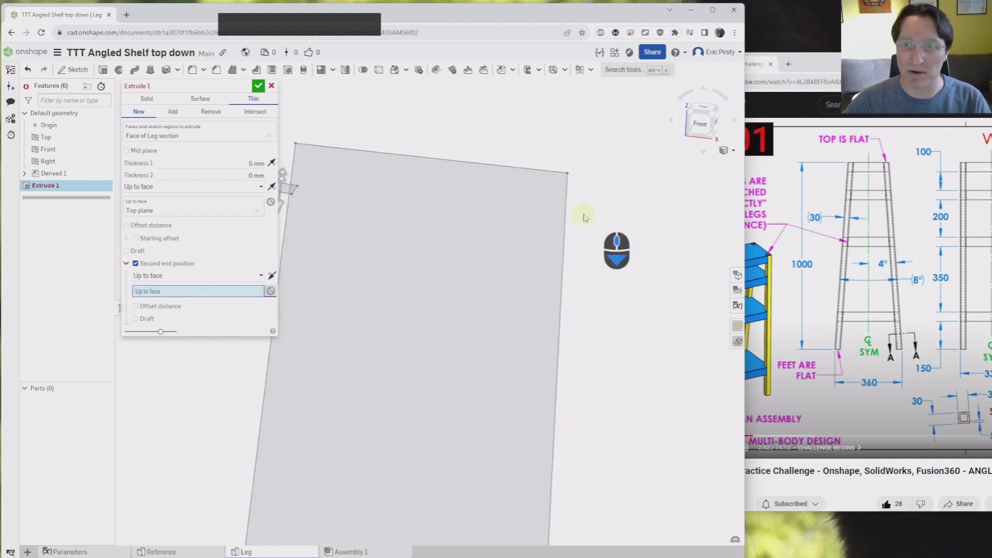
pyautogui.click(566, 193)
pyautogui.scroll(-3, 537, 307)
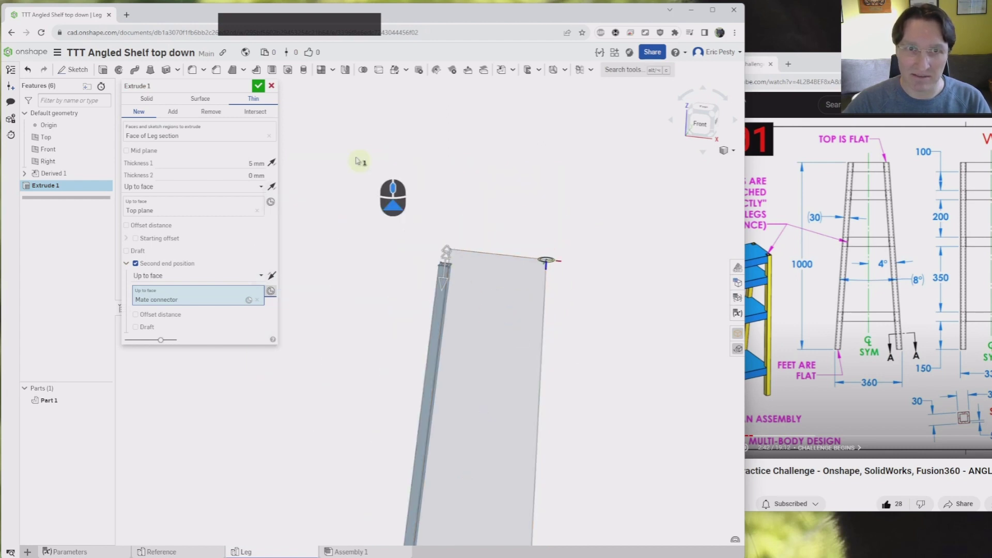
pyautogui.click(258, 85)
# - Hide the derived sketches and rename the extruded part as Leg
pyautogui.click(700, 123)
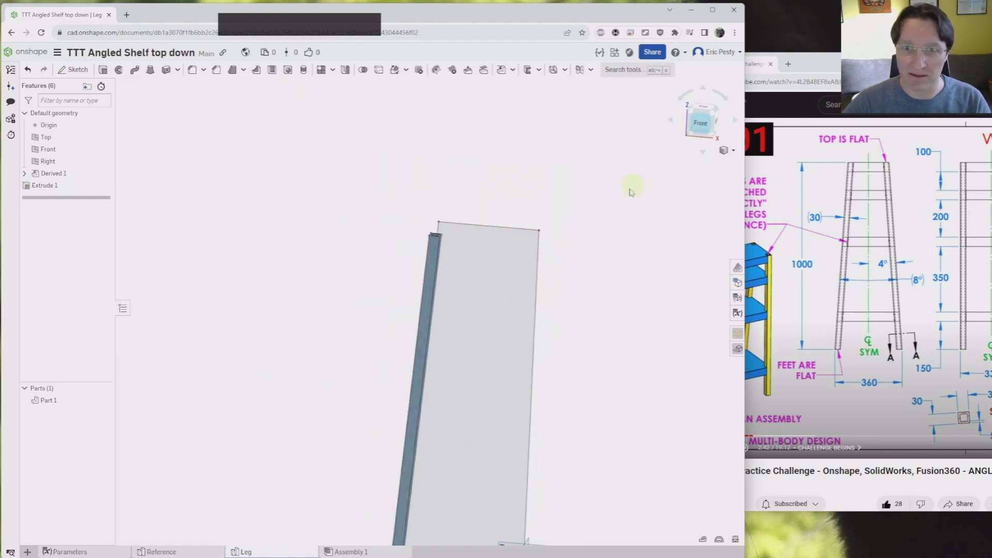
pyautogui.scroll(-2, 343, 490)
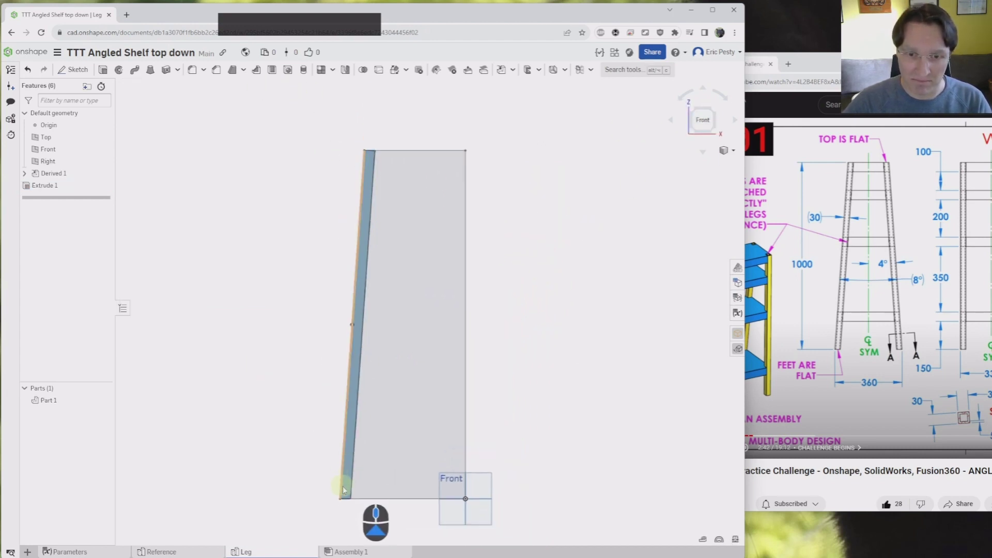
pyautogui.scroll(5, 361, 258)
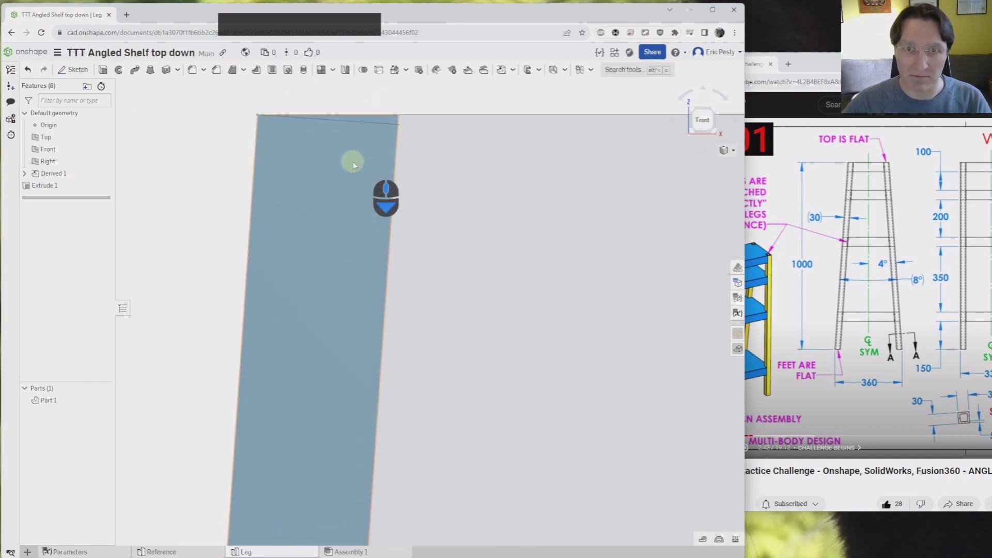
pyautogui.scroll(-5, 357, 233)
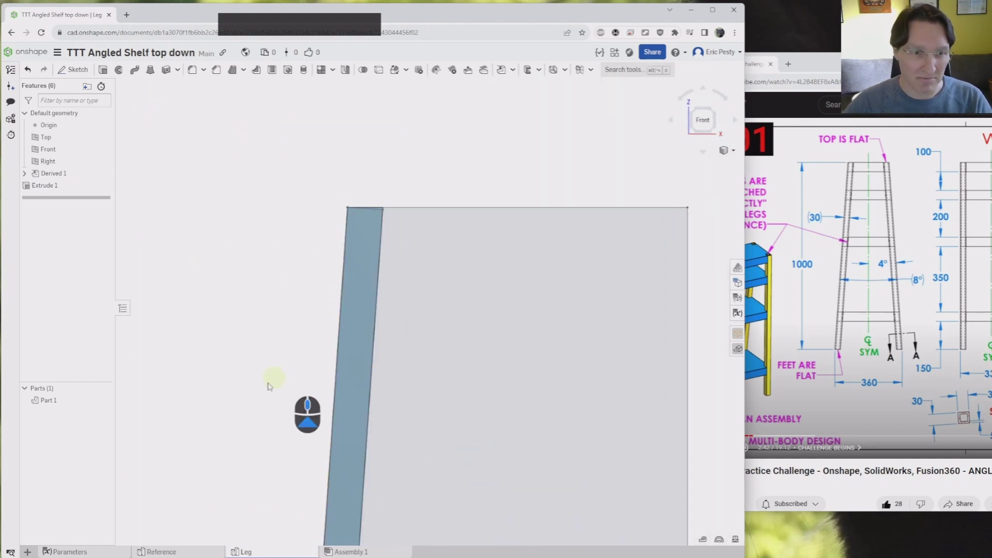
pyautogui.click(103, 174)
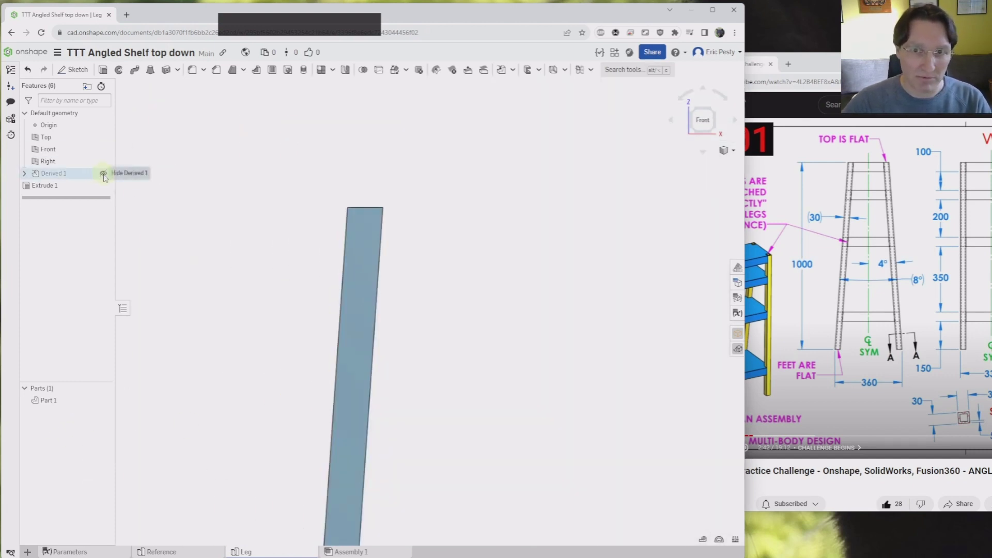
pyautogui.rightClick(86, 403)
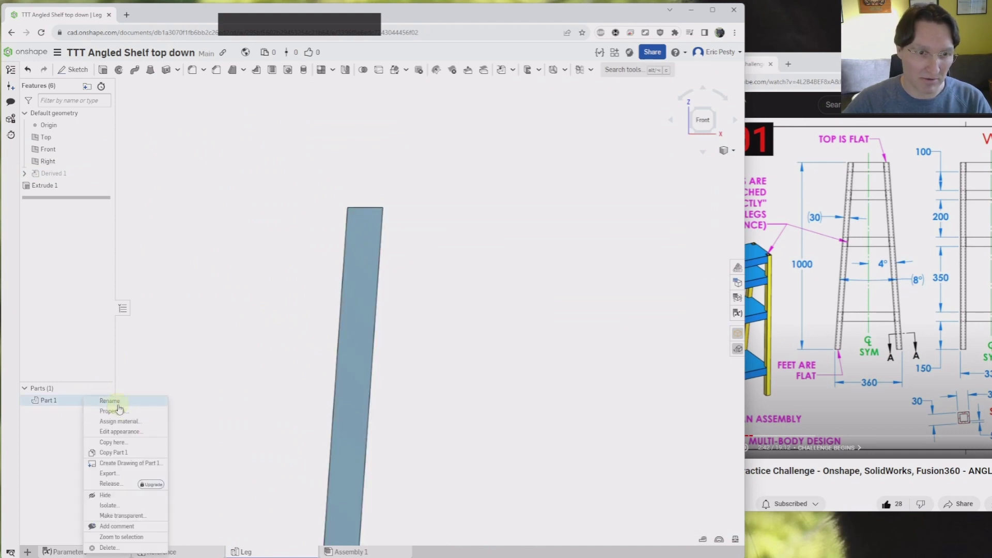
pyautogui.click(117, 408)
pyautogui.write('Leg')
pyautogui.press('Return')
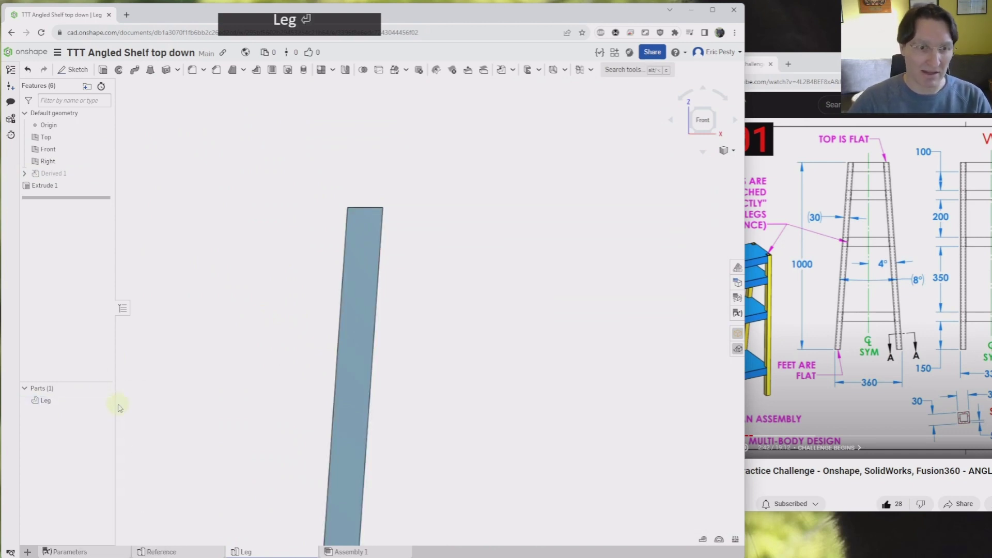
# - Show the derived sketches and add a mate connector at the lower end of the Front Profile's vertical centre edge, owned by the Leg part
pyautogui.moveTo(187, 171); pyautogui.dragTo(335, 272, button='right')
pyautogui.click(103, 173)
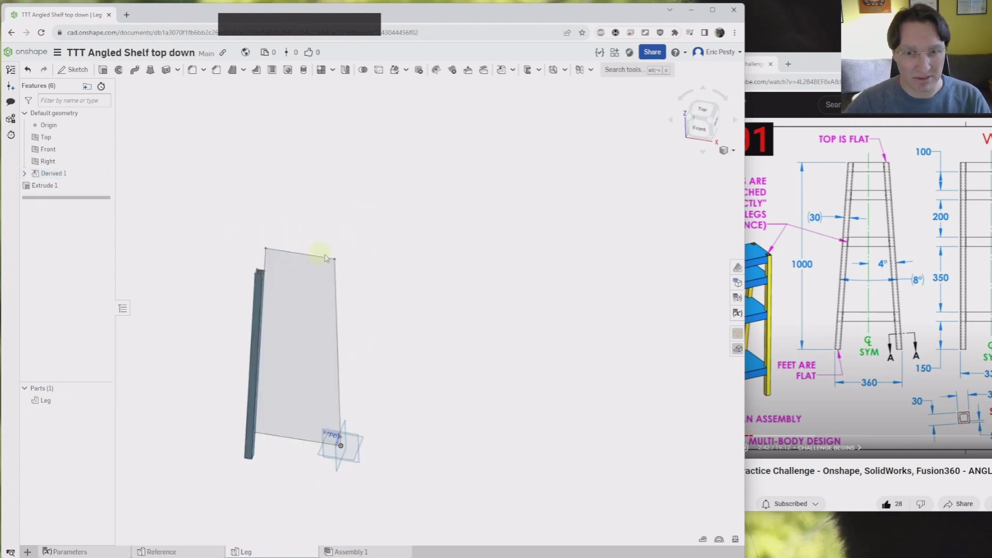
pyautogui.moveTo(358, 250); pyautogui.dragTo(396, 253, button='middle')
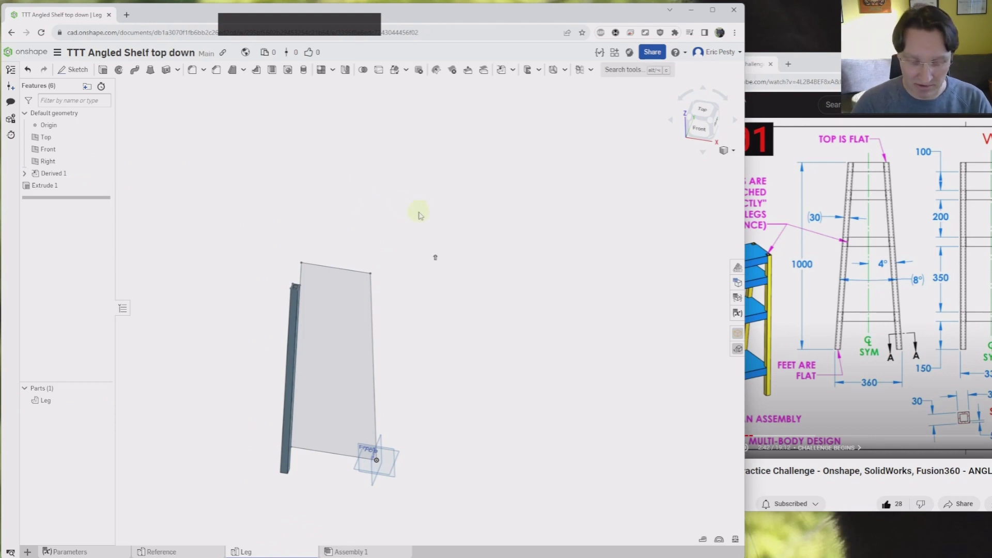
pyautogui.hotkey('ctrl', 'm')
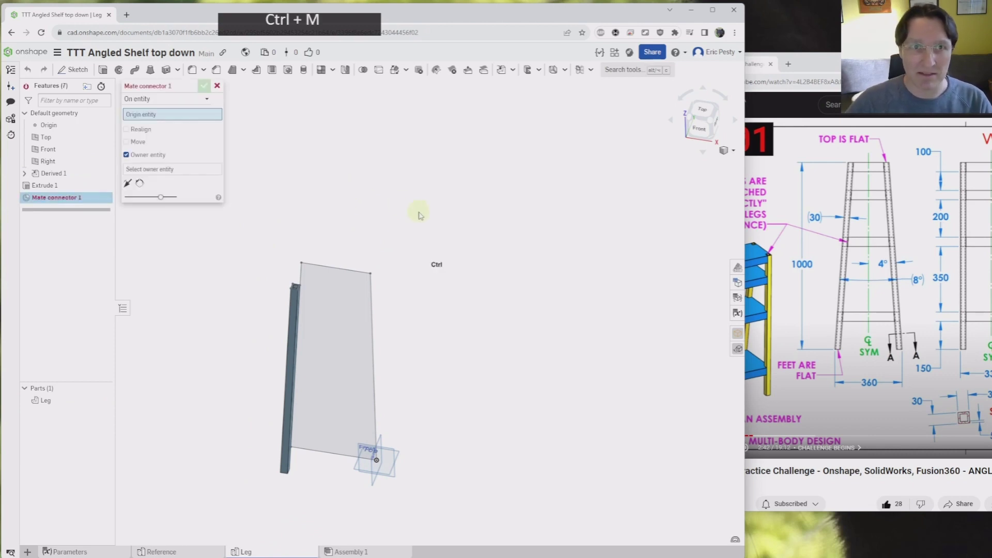
pyautogui.scroll(3, 372, 459)
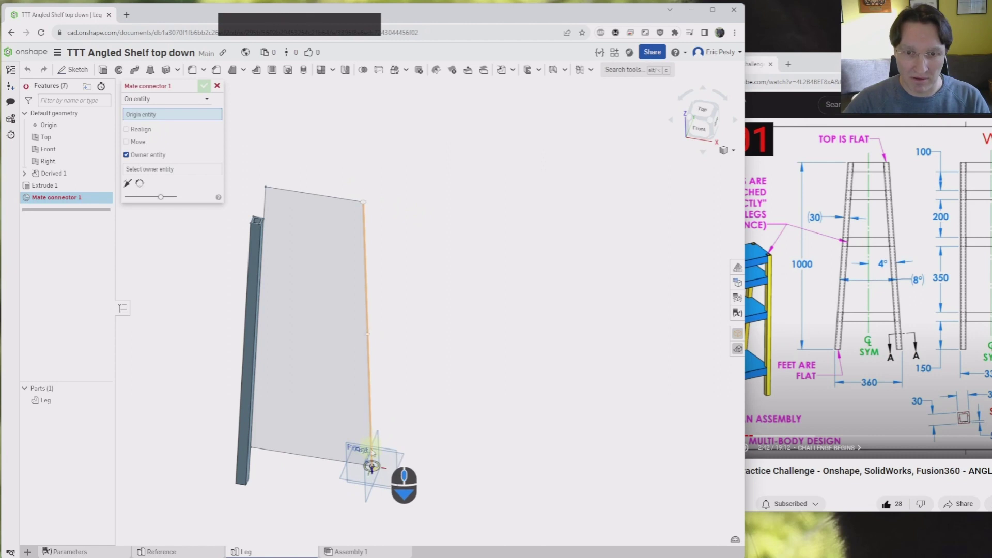
pyautogui.click(371, 453)
pyautogui.click(372, 454)
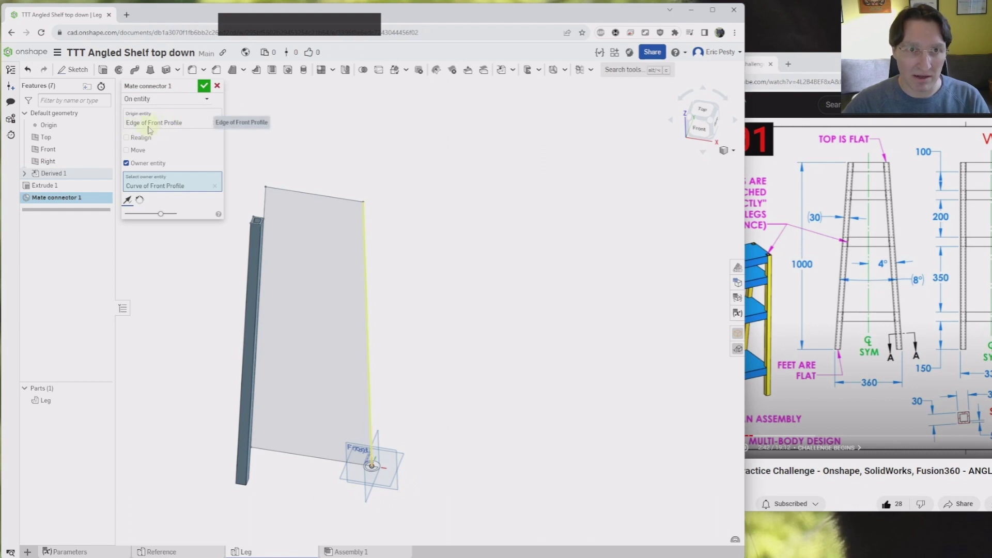
pyautogui.click(214, 186)
pyautogui.click(252, 283)
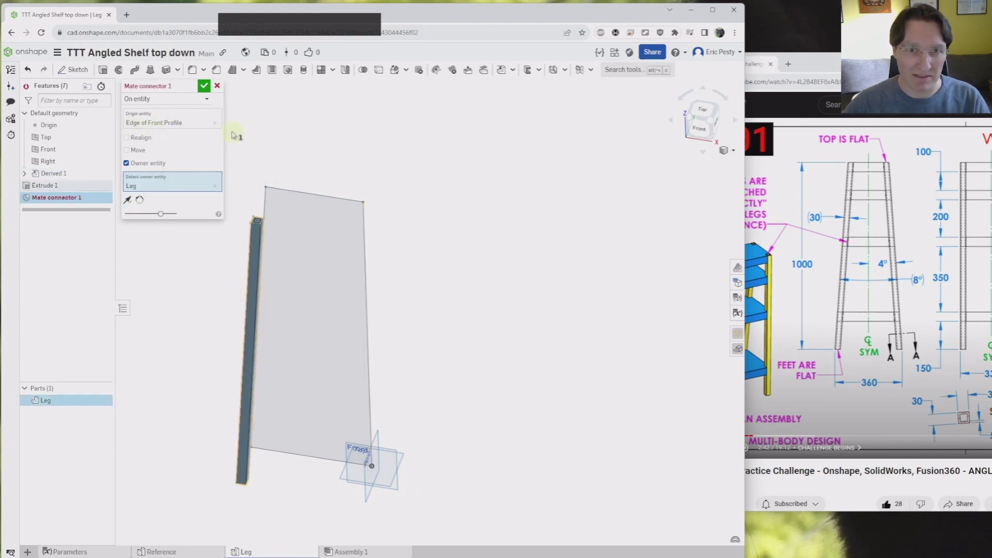
pyautogui.click(205, 86)
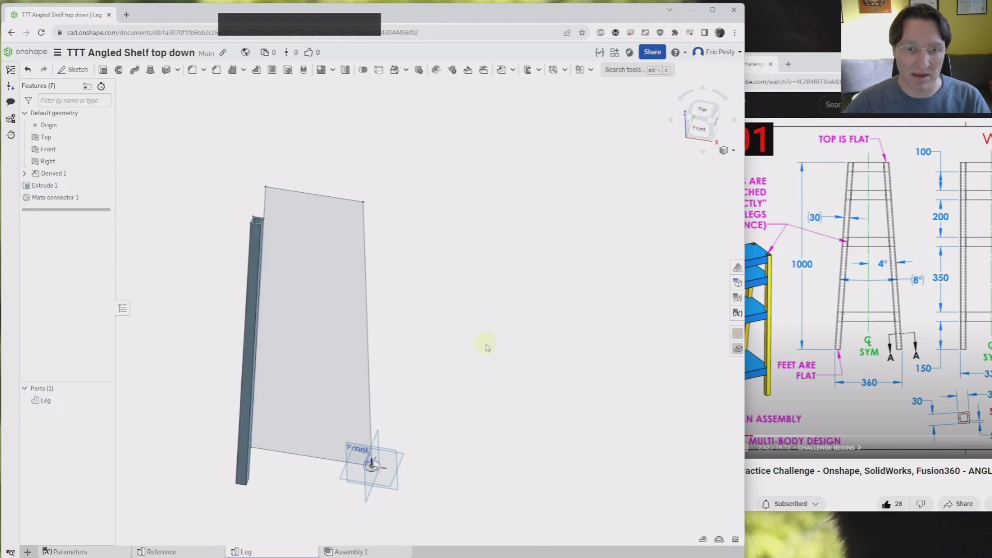
pyautogui.moveTo(268, 472); pyautogui.dragTo(292, 466, button='right')
pyautogui.moveTo(292, 489); pyautogui.dragTo(317, 454, button='right')
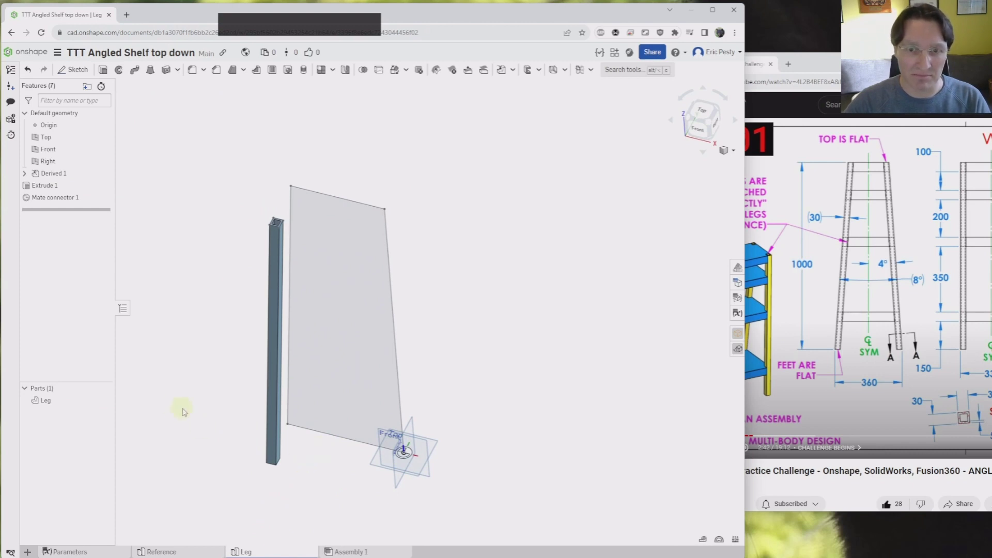
pyautogui.moveTo(184, 412); pyautogui.dragTo(189, 396, button='right')
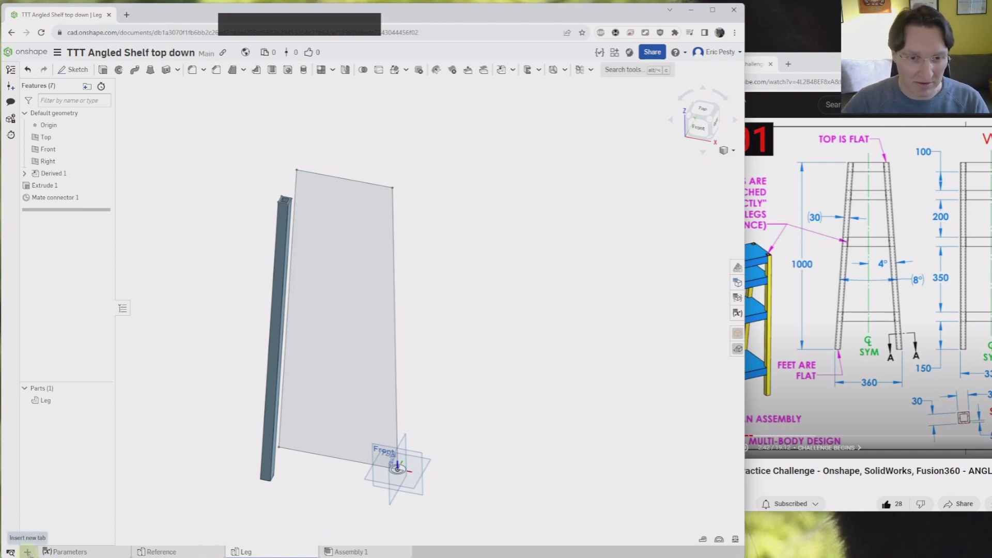
# - Duplicate the Leg Part Studio, open the copy and rename it as Shelf
pyautogui.rightClick(245, 552)
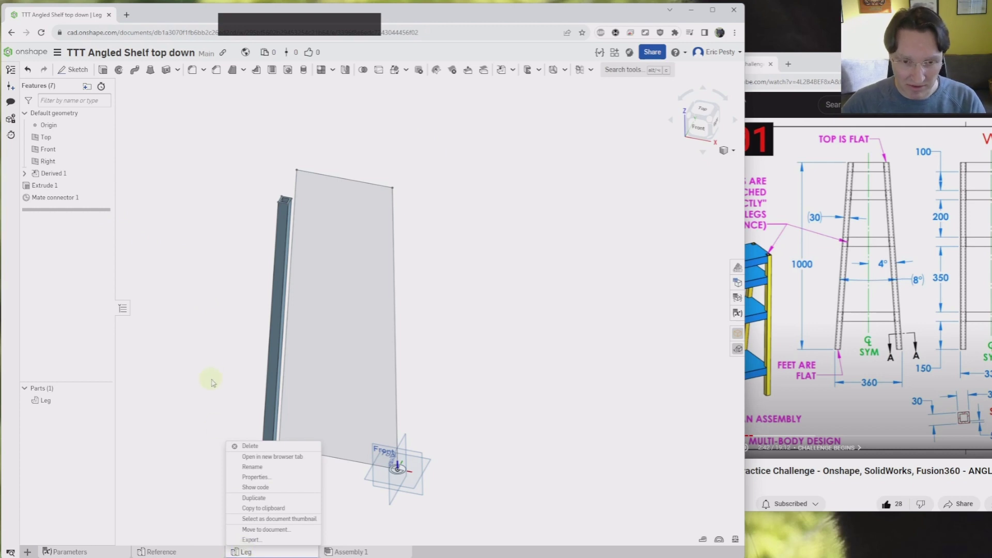
pyautogui.click(254, 498)
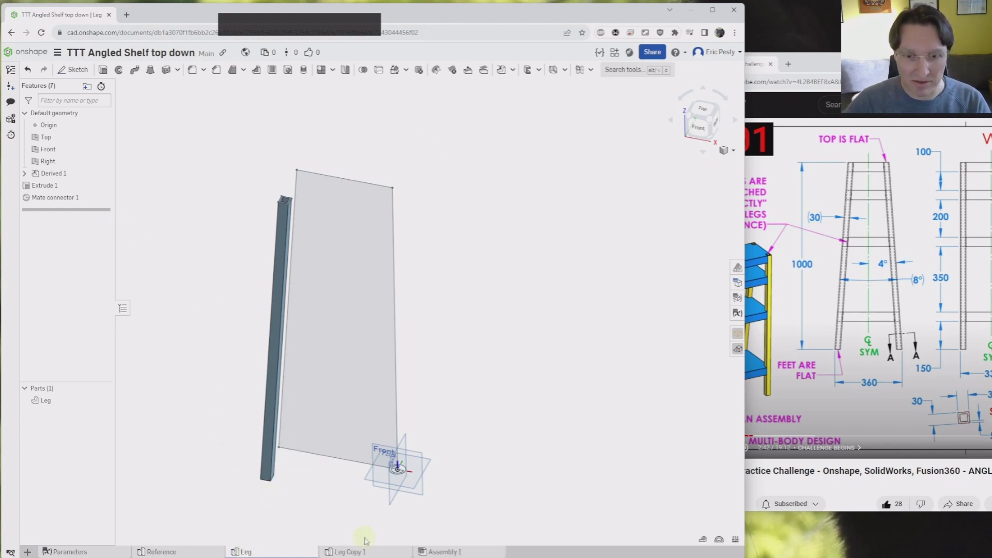
pyautogui.click(352, 552)
pyautogui.rightClick(352, 552)
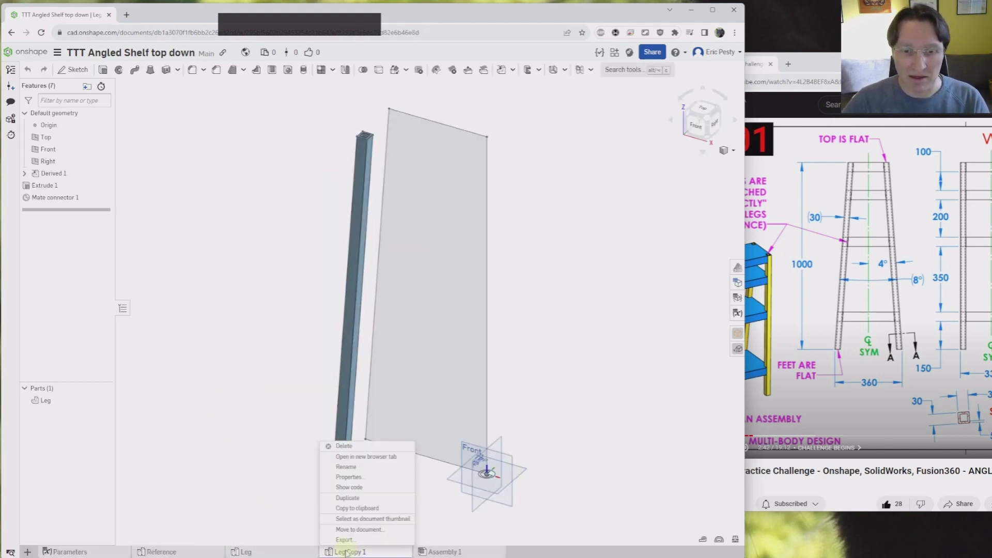
pyautogui.click(354, 467)
pyautogui.write('Shelf')
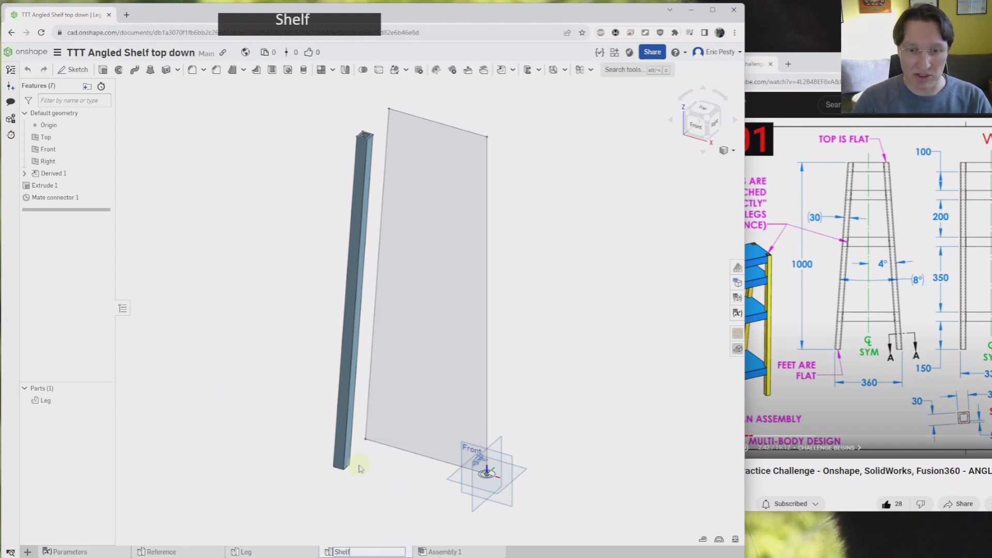
pyautogui.press('Return')
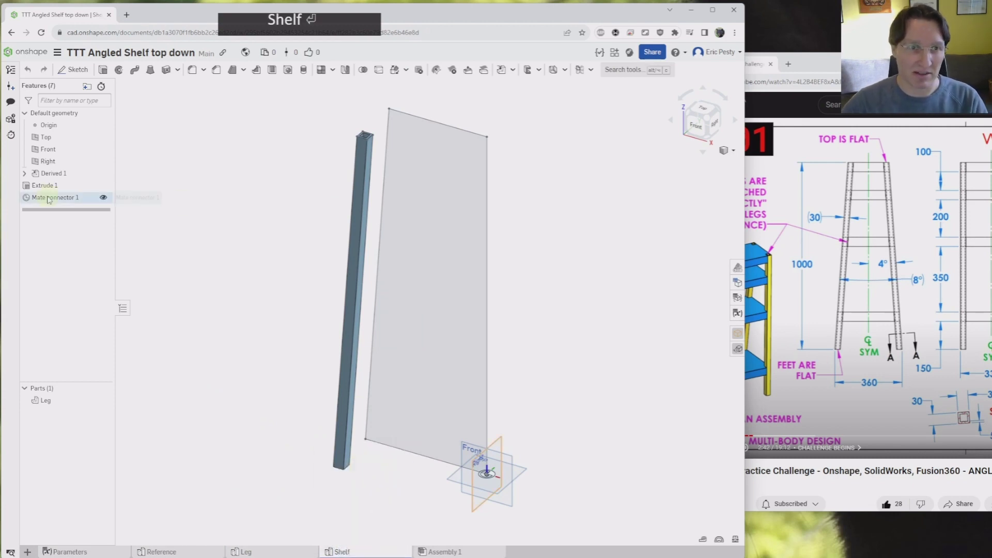
pyautogui.click(47, 186)
pyautogui.click(171, 223)
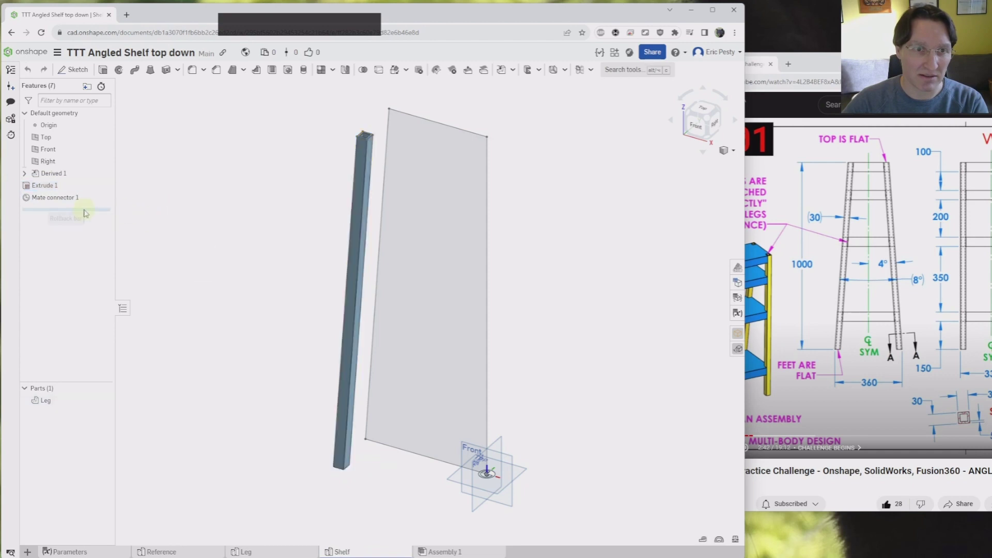
# - Roll the Shelf feature history back above the mate connector and delete the leg extrude
pyautogui.moveTo(84, 210); pyautogui.dragTo(111, 197)
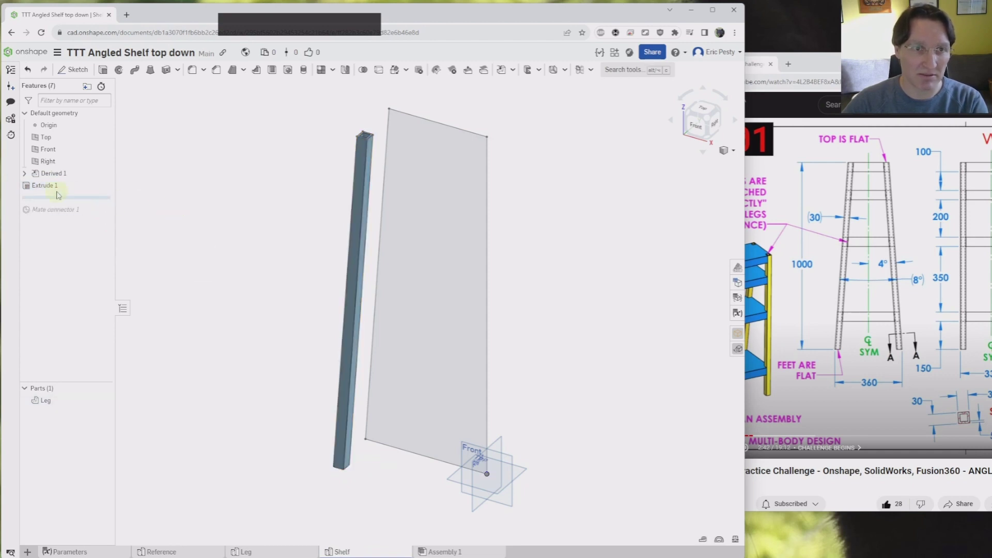
pyautogui.press('Delete')
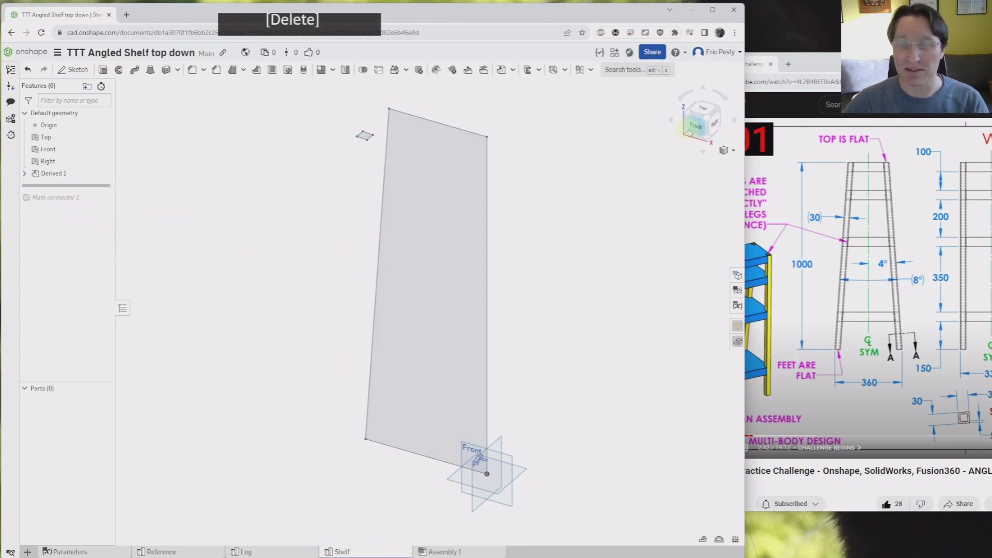
pyautogui.click(694, 133)
pyautogui.scroll(-5, 332, 255)
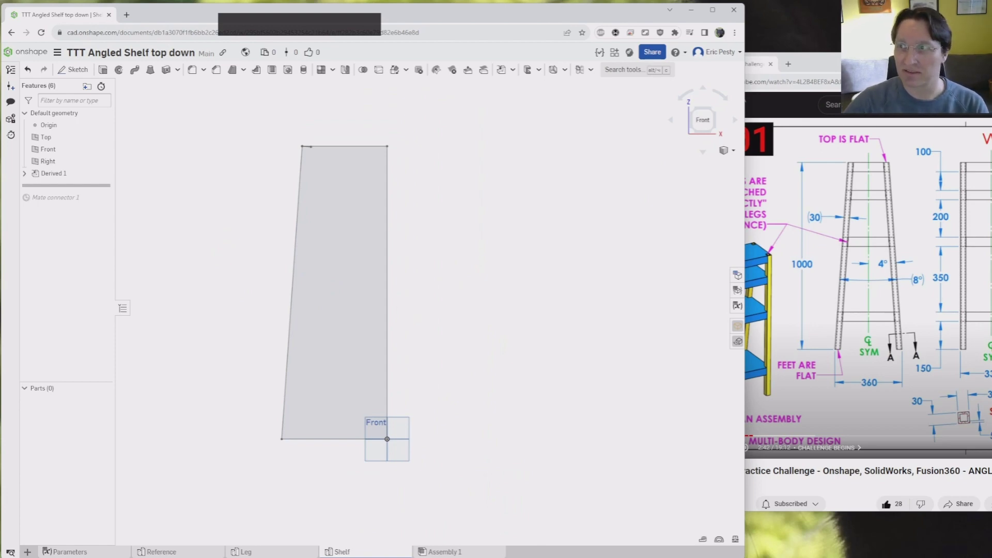
# - Add a length configuration variable named Top Height with a default of 500 mm to the Shelf Part Studio
pyautogui.moveTo(991, 62)
pyautogui.mouseDown()
pyautogui.moveTo(953, 84)
pyautogui.moveTo(393, 93)
pyautogui.mouseUp()
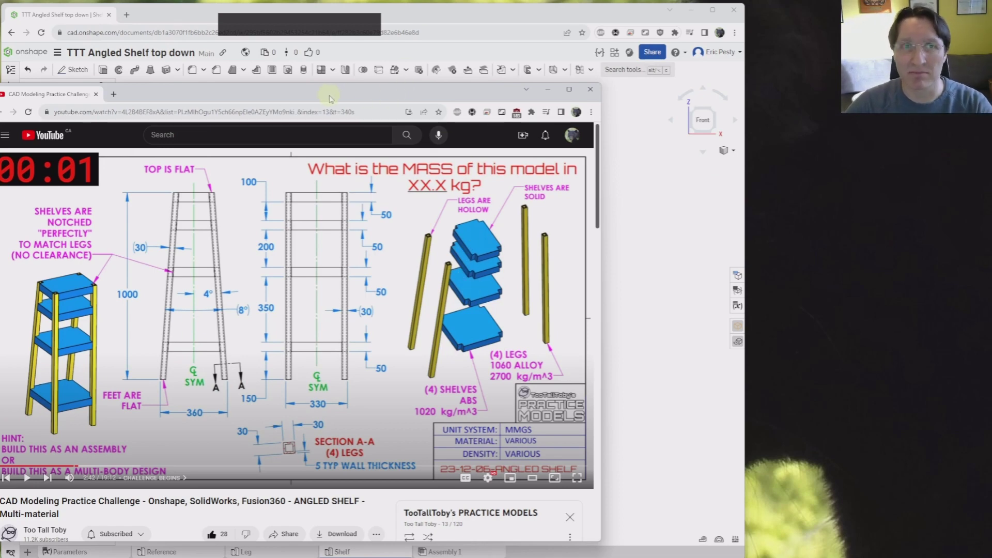
pyautogui.moveTo(324, 98)
pyautogui.mouseDown()
pyautogui.moveTo(475, 90)
pyautogui.moveTo(418, 105)
pyautogui.moveTo(761, 52)
pyautogui.moveTo(847, 95)
pyautogui.moveTo(991, 91)
pyautogui.mouseUp()
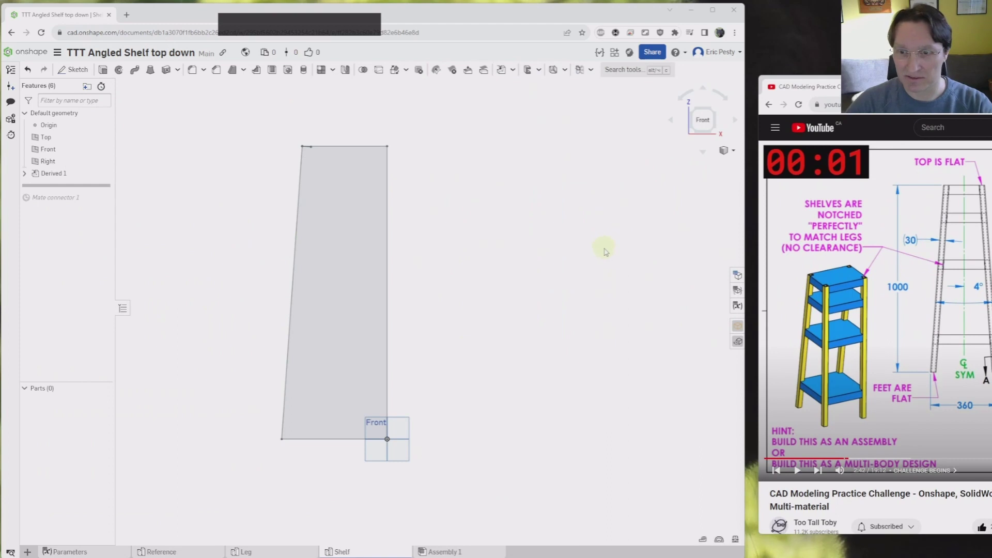
pyautogui.click(738, 275)
pyautogui.click(649, 105)
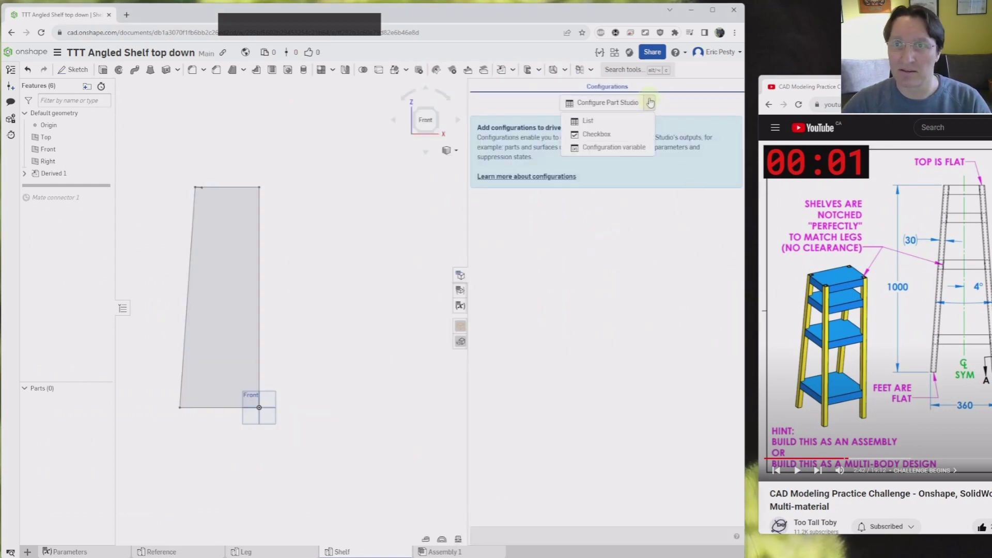
pyautogui.click(618, 148)
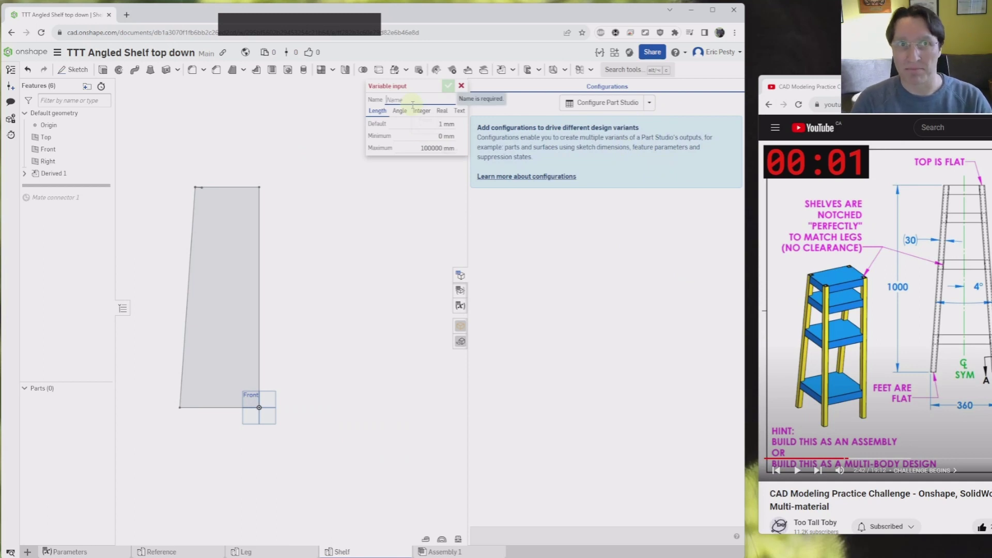
pyautogui.write('Top ')
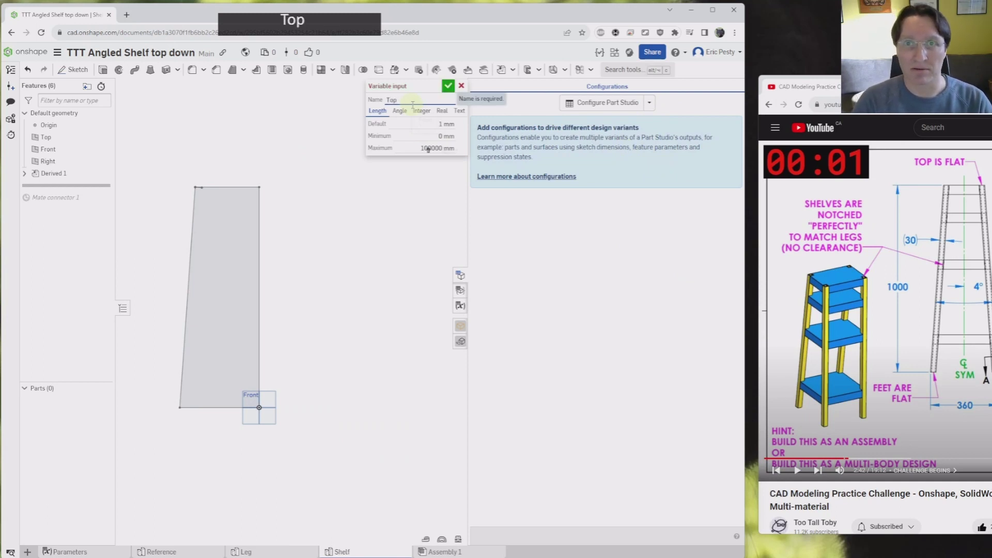
pyautogui.write('H')
pyautogui.press('BackSpace')
pyautogui.write('Height')
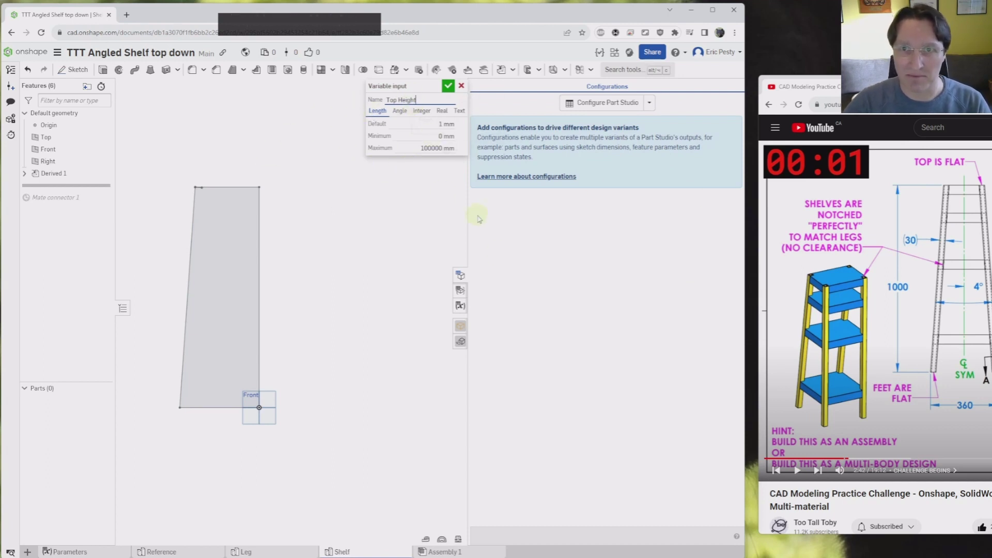
pyautogui.click(429, 124)
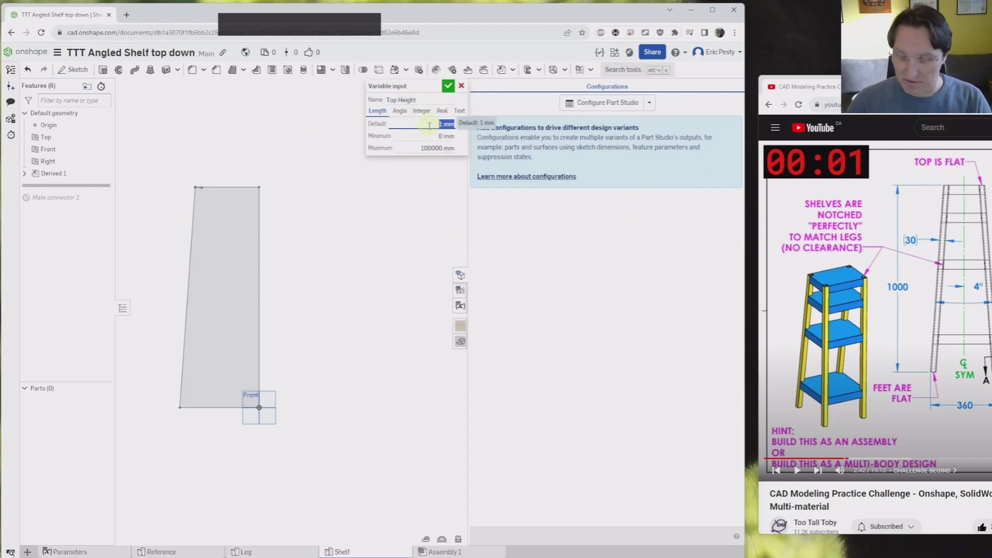
pyautogui.write('500')
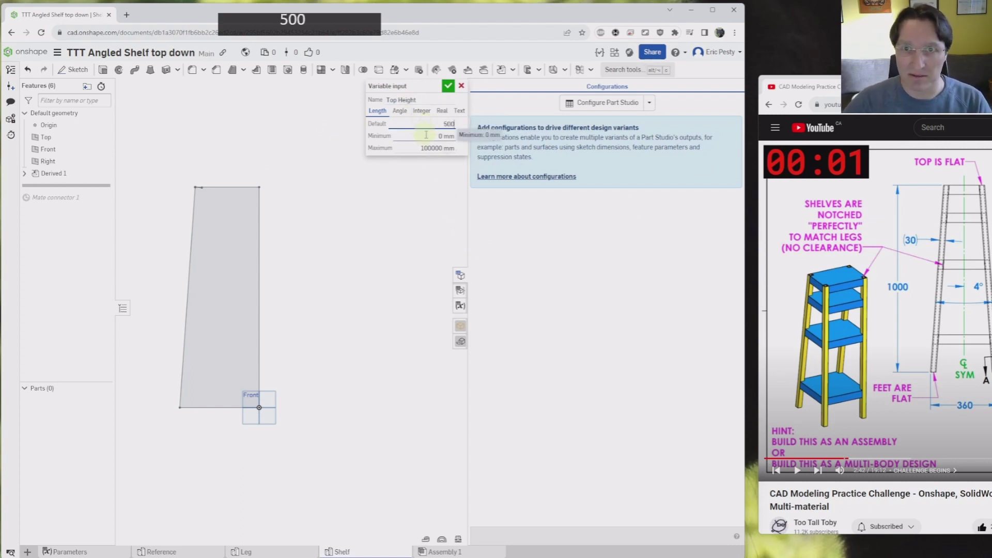
pyautogui.click(411, 148)
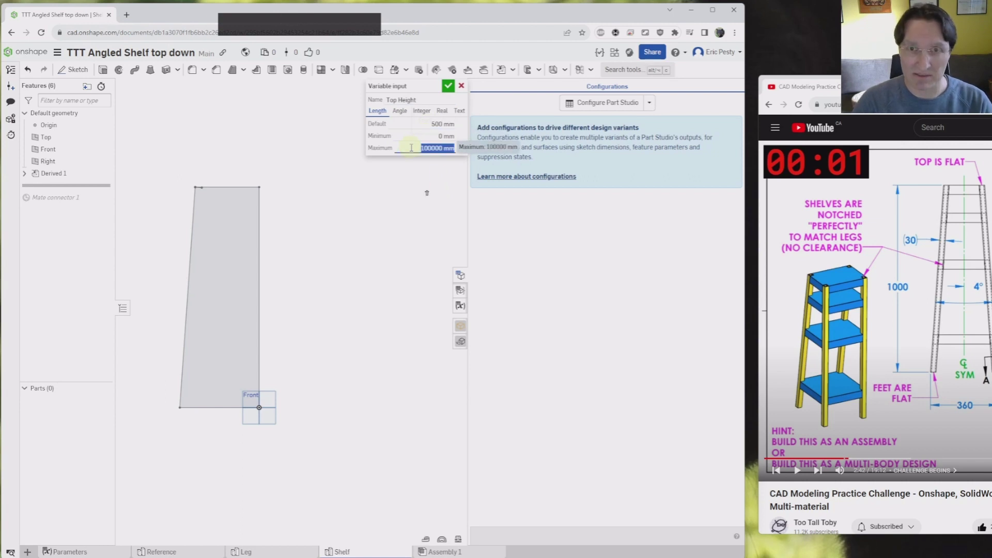
pyautogui.write('H')
pyautogui.press('BackSpace')
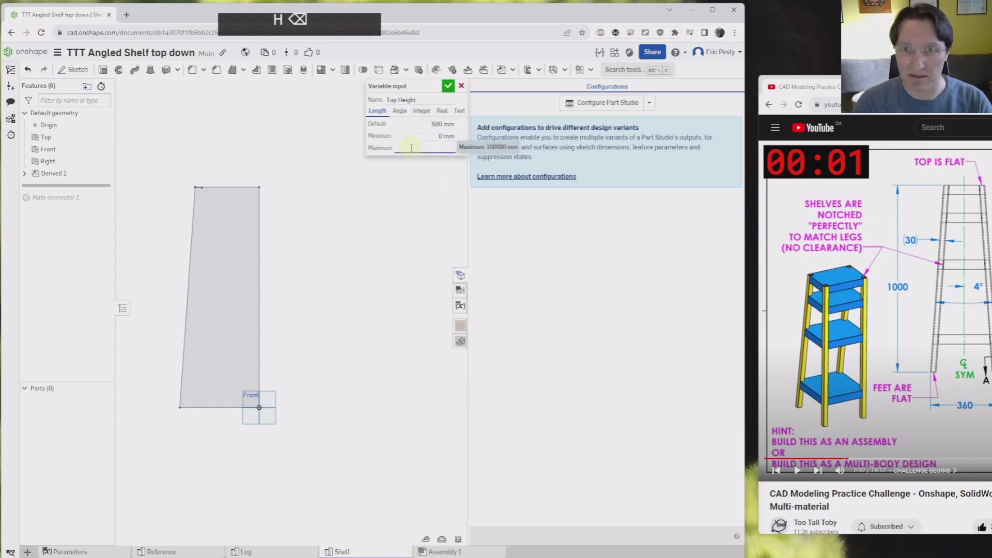
pyautogui.write('#he')
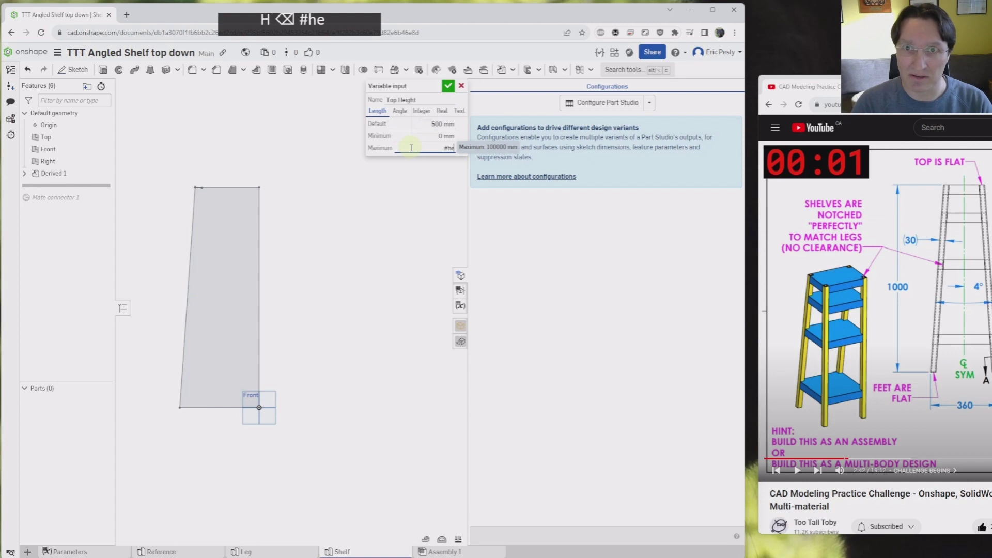
pyautogui.press('BackSpace')
pyautogui.press('BackSpace')
pyautogui.press('BackSpace')
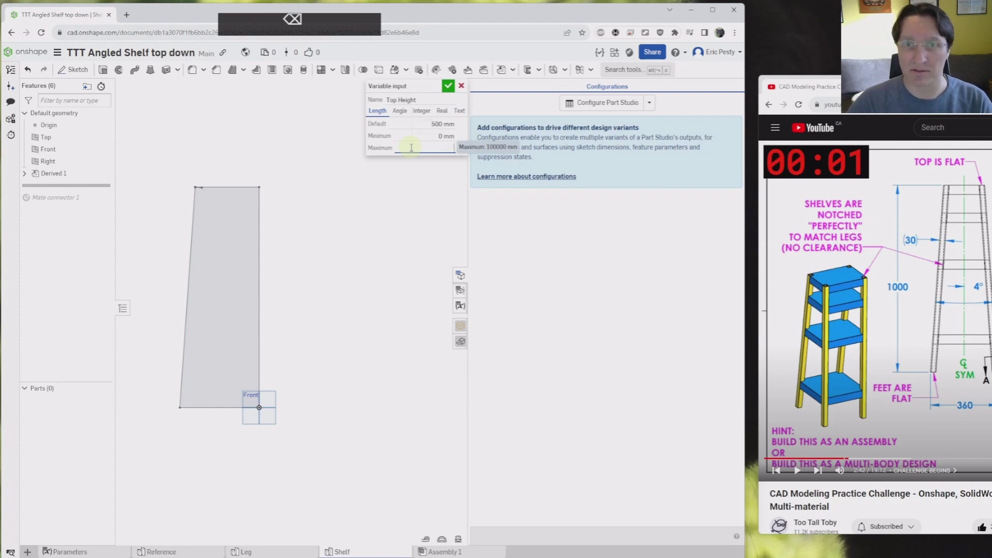
pyautogui.press('Escape')
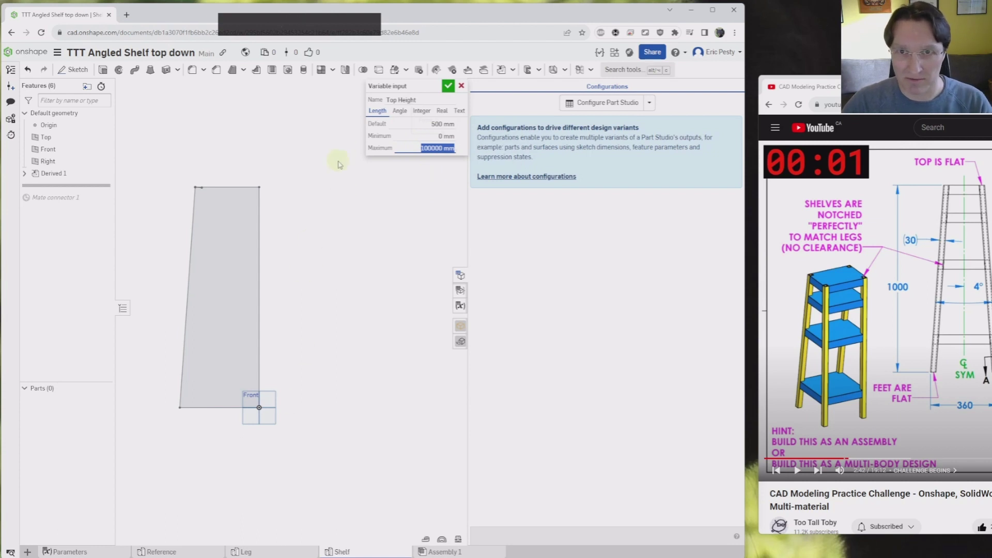
# - Accept the Top Height configuration variable and narrow the configurations area to enlarge the model view
pyautogui.click(448, 86)
pyautogui.moveTo(469, 202); pyautogui.dragTo(593, 193)
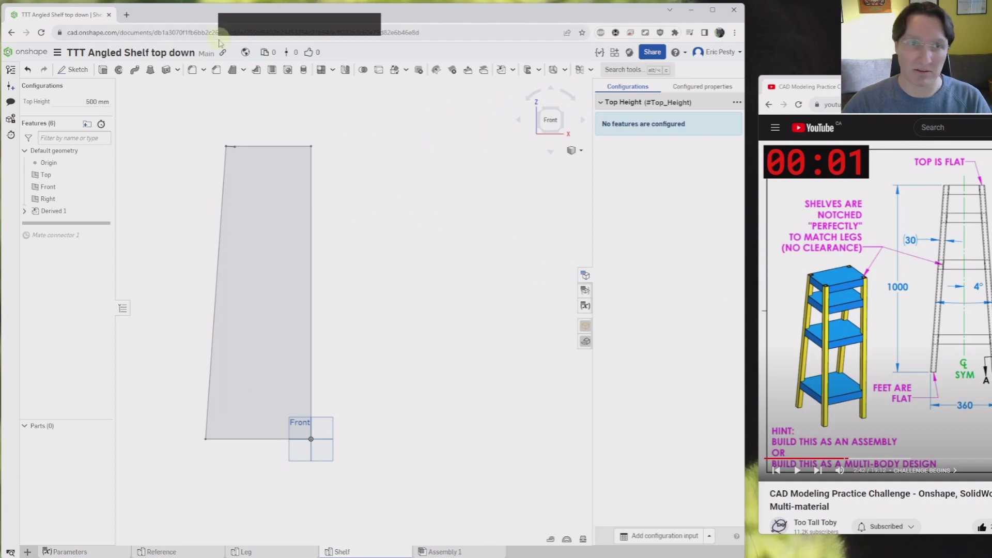
# - Sketch a closed shelf band on the Front plane between the profile's slanted and vertical edges, about 327 mm wide and about 119 mm high
pyautogui.click(69, 187)
pyautogui.click(77, 72)
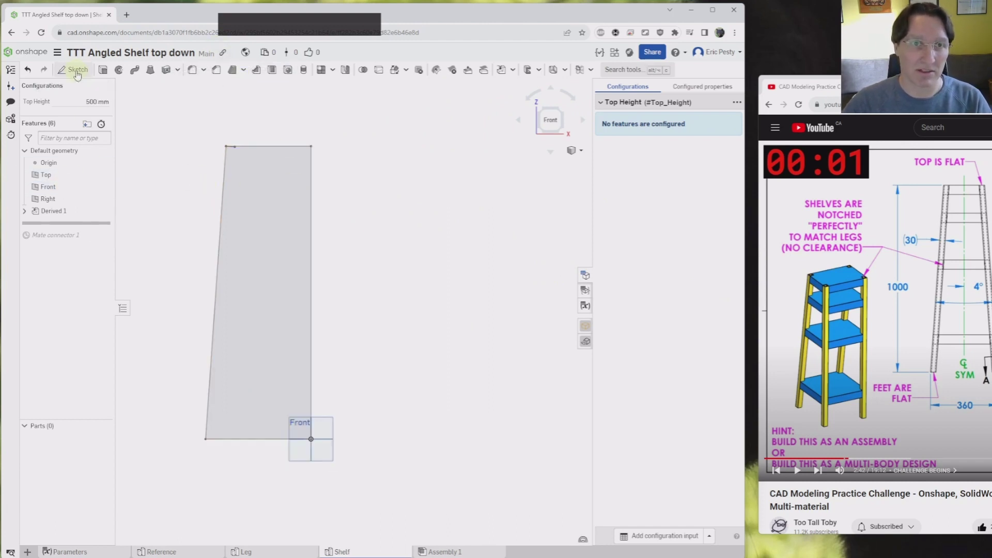
pyautogui.click(309, 267)
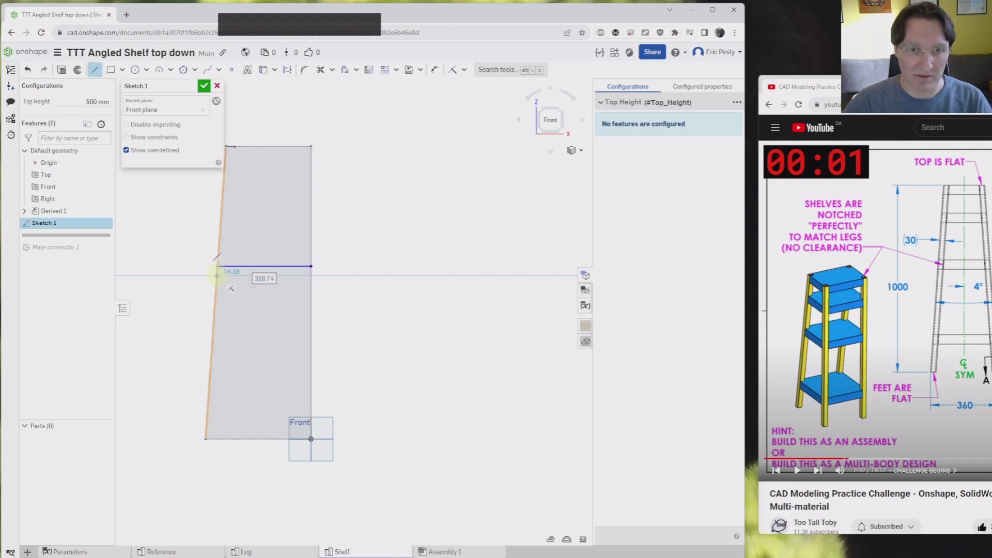
pyautogui.click(216, 300)
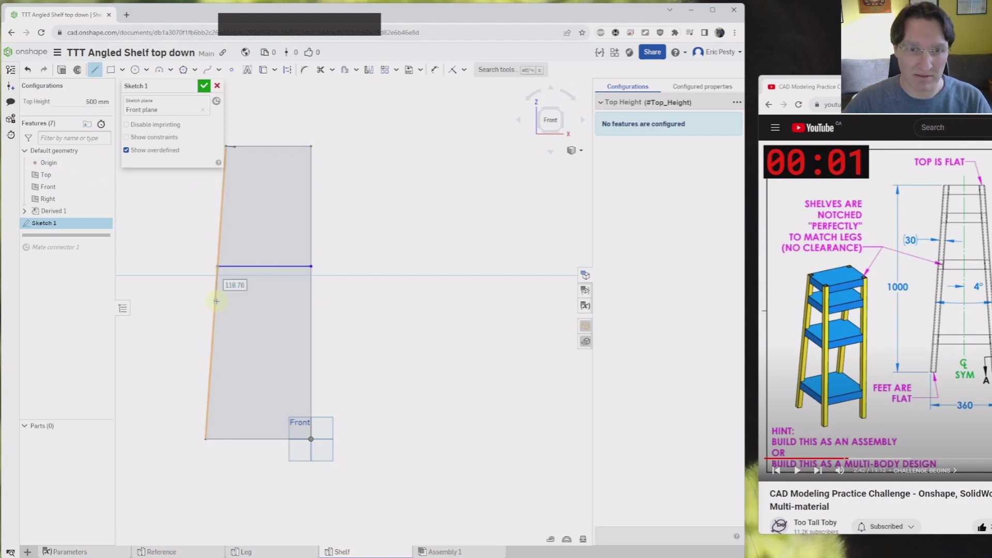
pyautogui.click(310, 301)
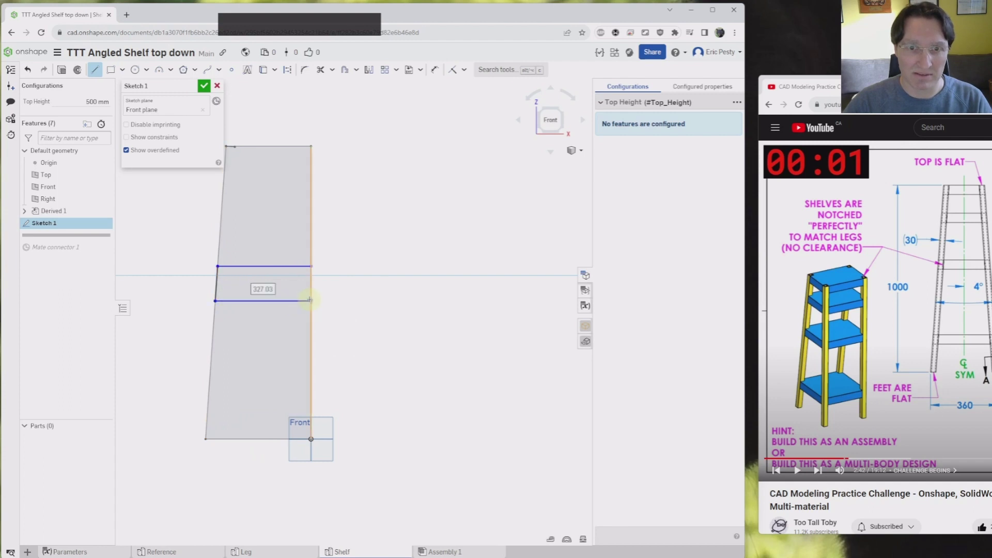
pyautogui.click(311, 266)
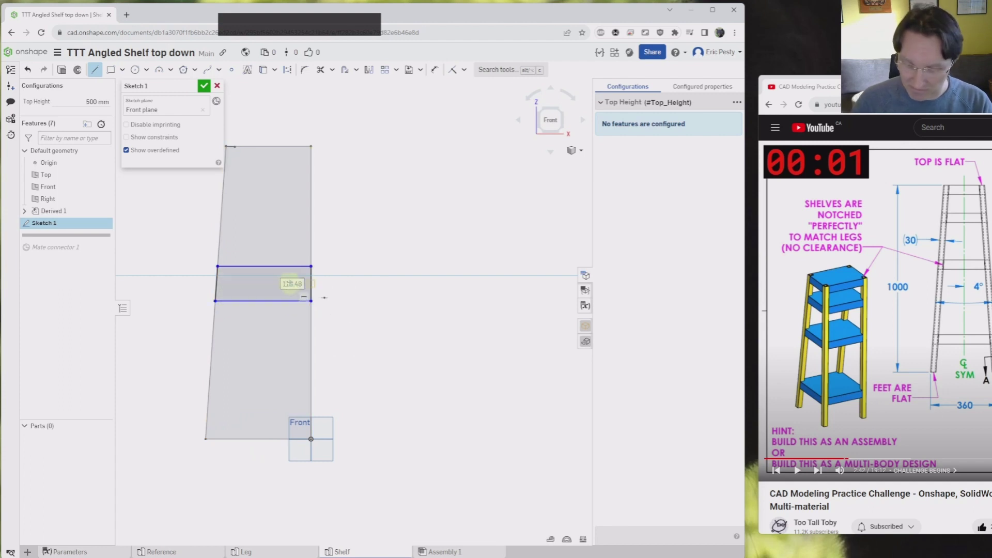
# - Set the sketched band's height to the #ShelfThickness variable
pyautogui.doubleClick(291, 283)
pyautogui.write('2')
pyautogui.press('BackSpace')
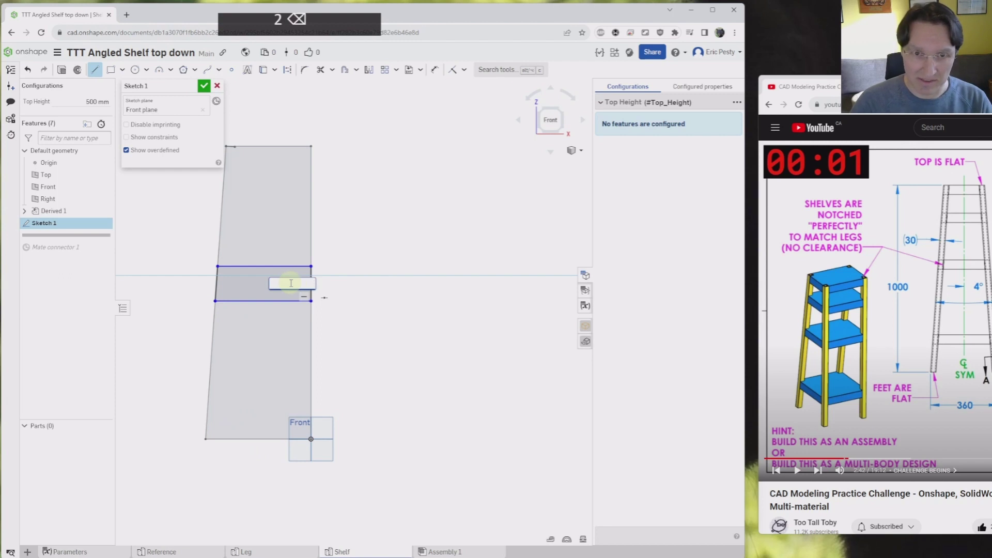
pyautogui.write('shl')
pyautogui.press('Return')
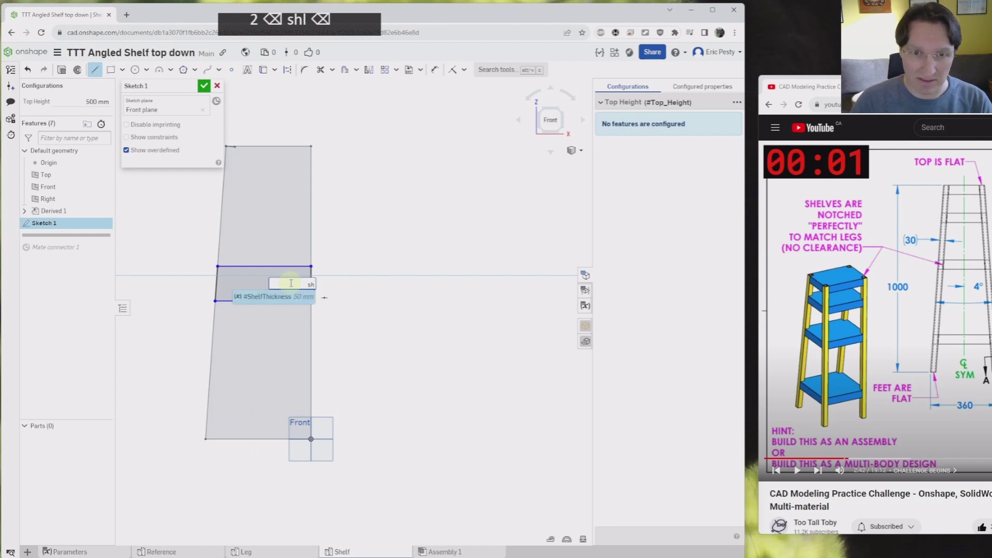
pyautogui.press('Return')
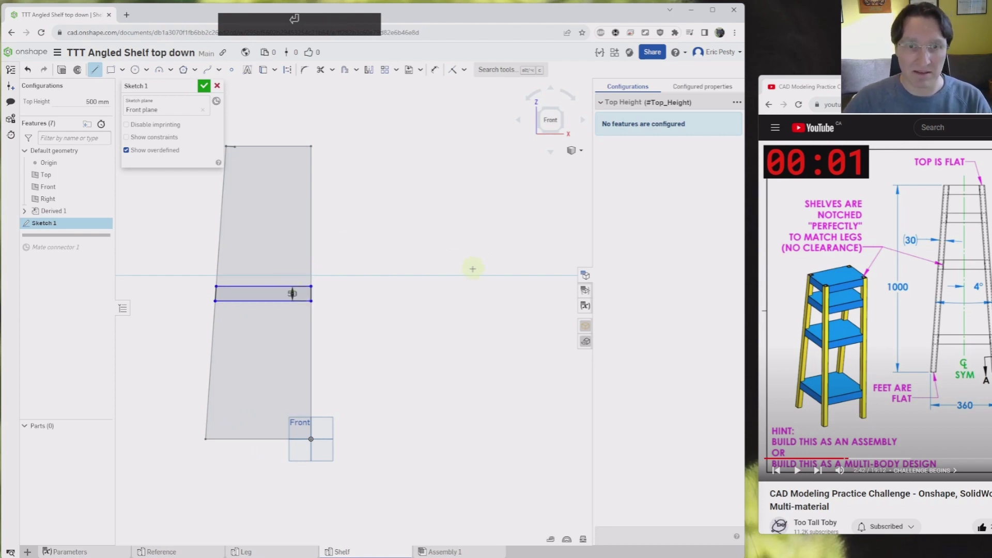
# - Dimension the height of the band's upper edge above the origin with the #Top_Height configuration variable
pyautogui.press('d')
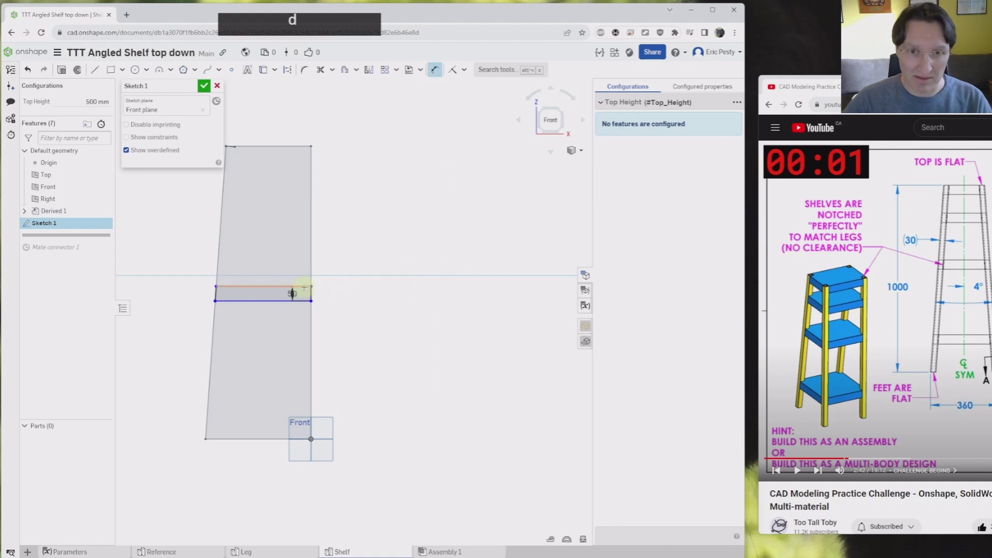
pyautogui.click(215, 300)
pyautogui.click(311, 438)
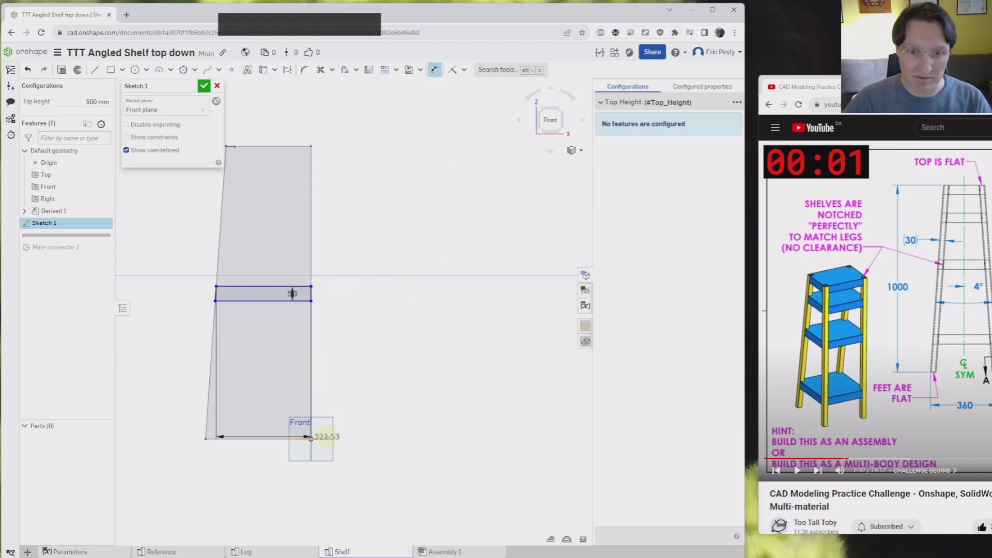
pyautogui.click(370, 368)
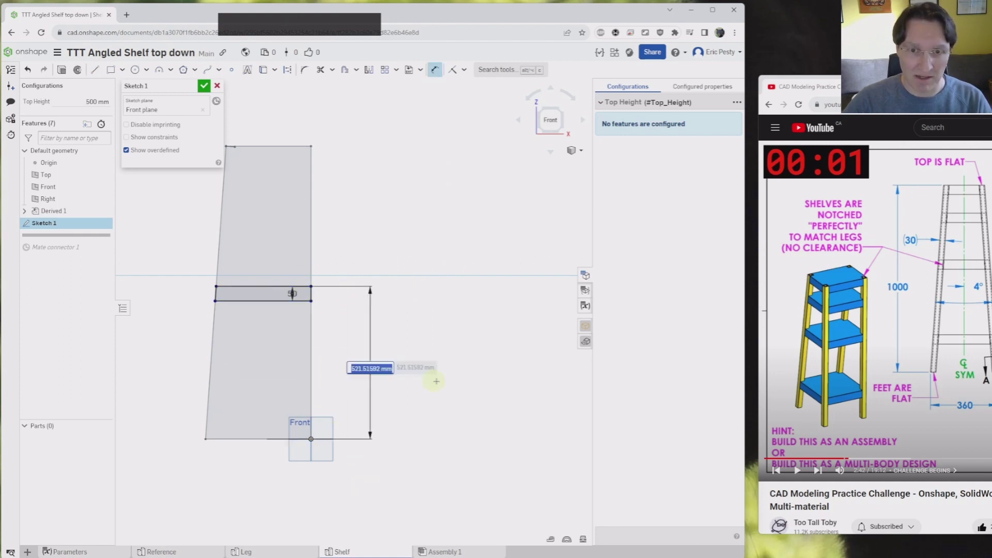
pyautogui.write('Top')
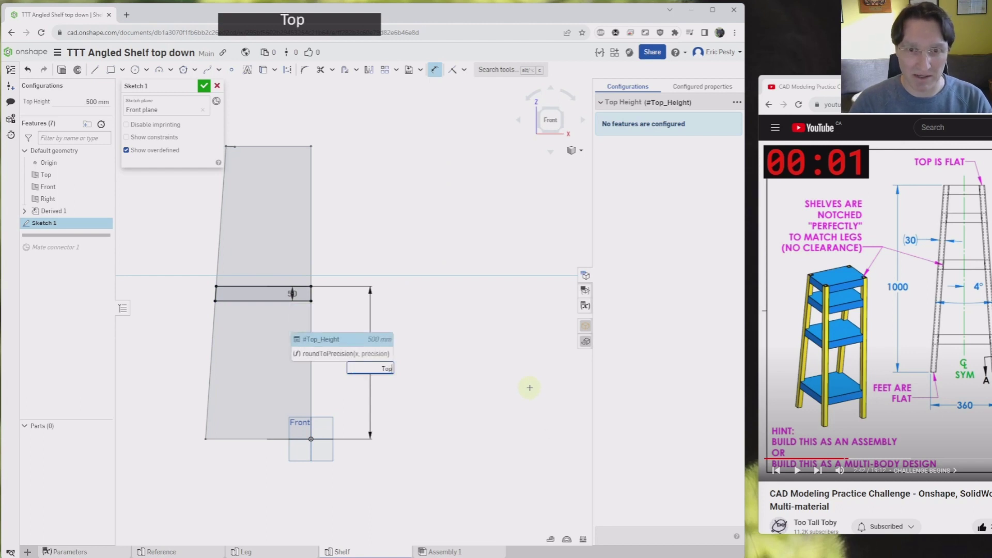
pyautogui.press('Return')
pyautogui.press('Return')
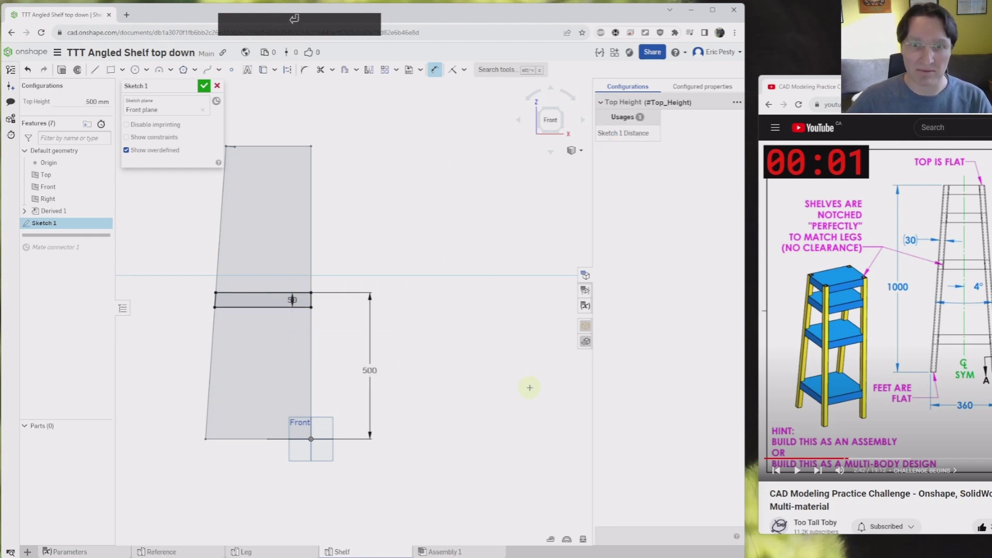
# - Set the Top Height configuration value to 750 mm to test the shelf position
pyautogui.click(70, 104)
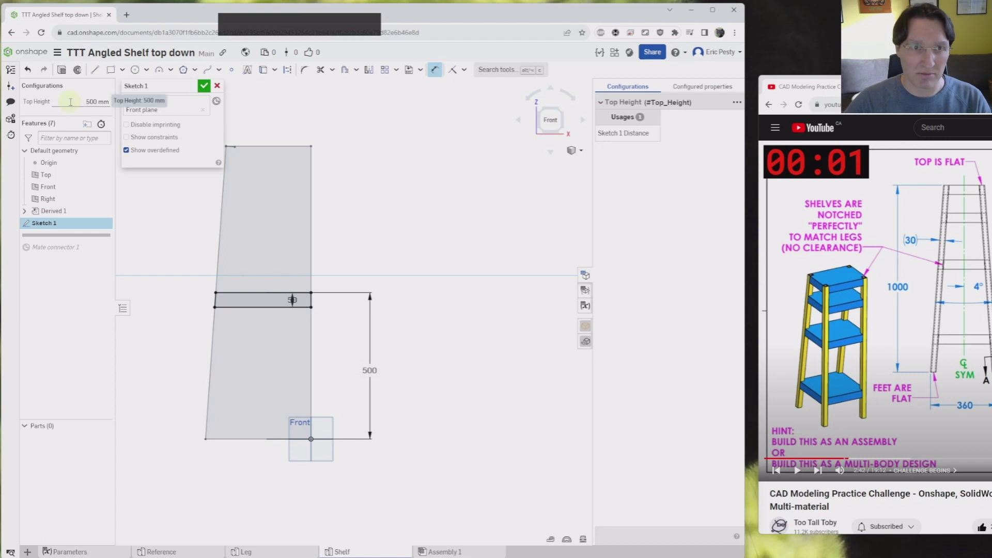
pyautogui.scroll(8, 70, 103)
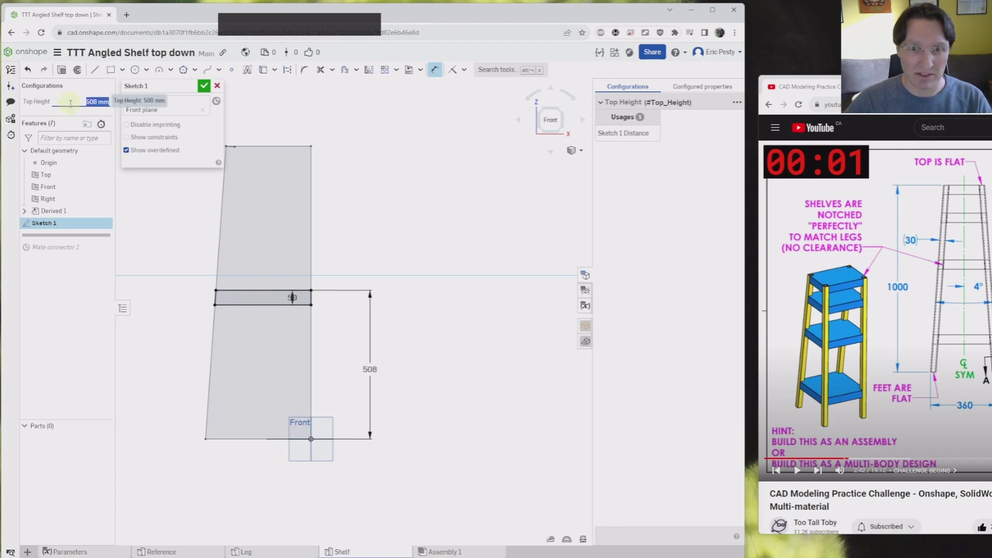
pyautogui.write('750')
pyautogui.press('Return')
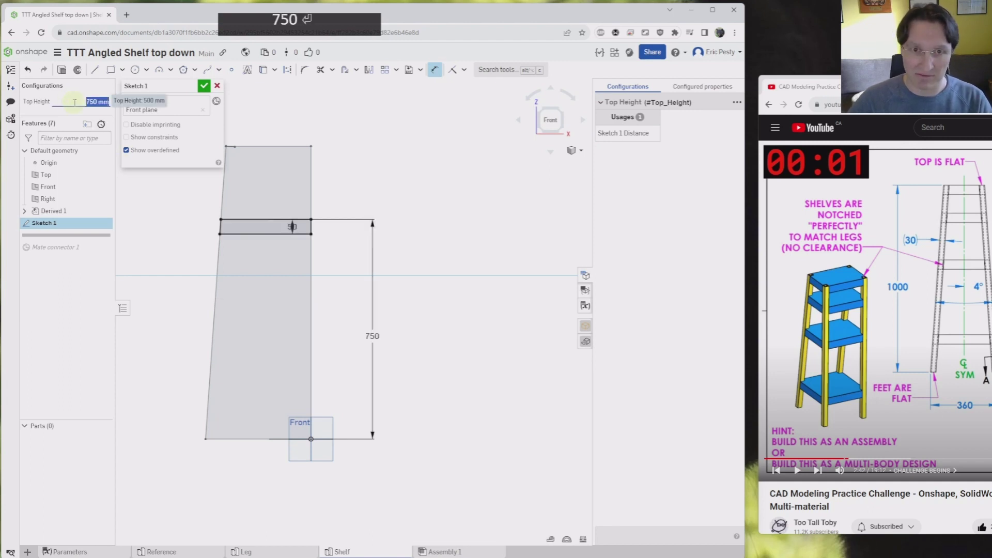
pyautogui.moveTo(329, 138)
pyautogui.mouseDown(button='right')
pyautogui.moveTo(350, 163)
pyautogui.moveTo(403, 185)
pyautogui.mouseUp(button='right')
pyautogui.write('e')
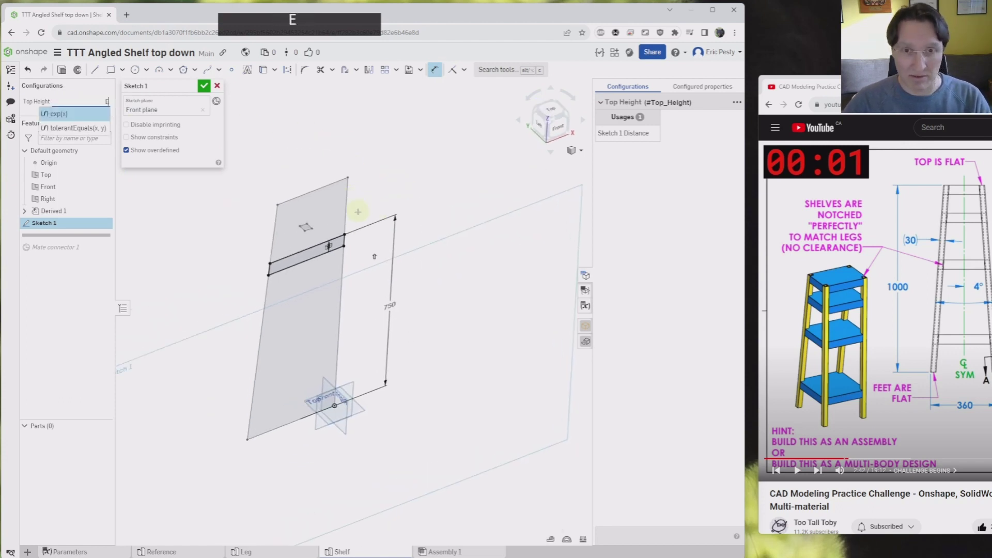
pyautogui.press('Escape')
pyautogui.press('Escape')
pyautogui.press('Escape')
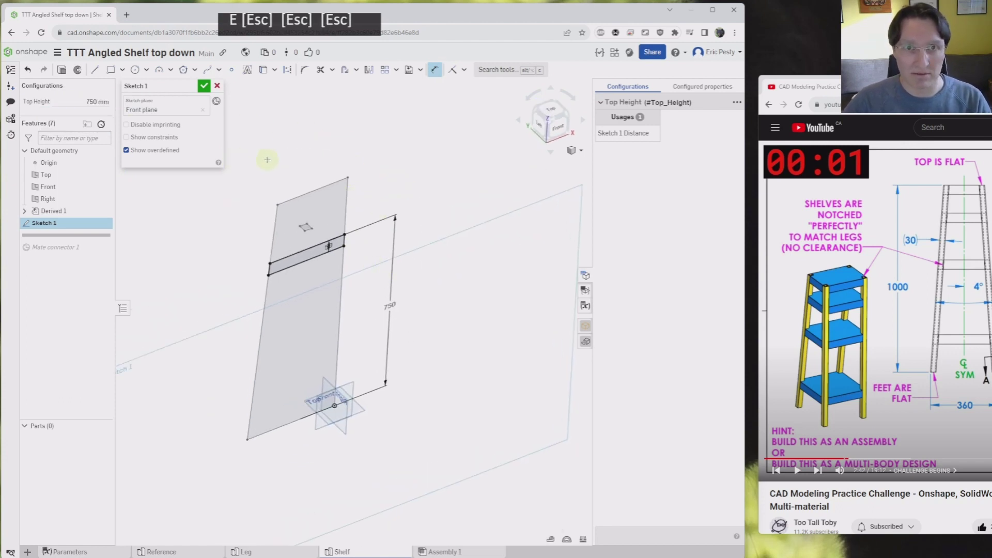
# - Start a solid extrusion of the sketched shelf band region and keep the derived reference sketches shown
pyautogui.press('e')
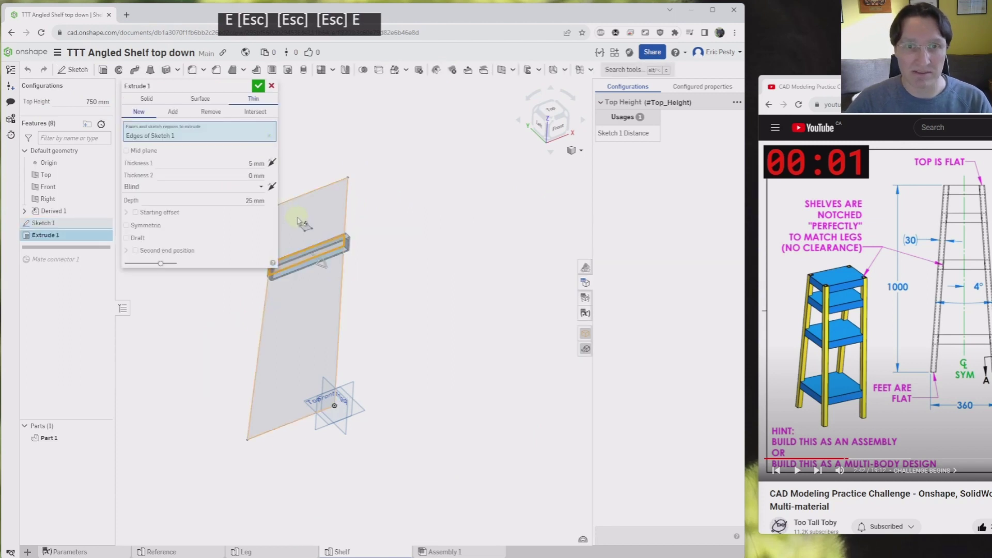
pyautogui.click(147, 98)
pyautogui.scroll(5, 289, 226)
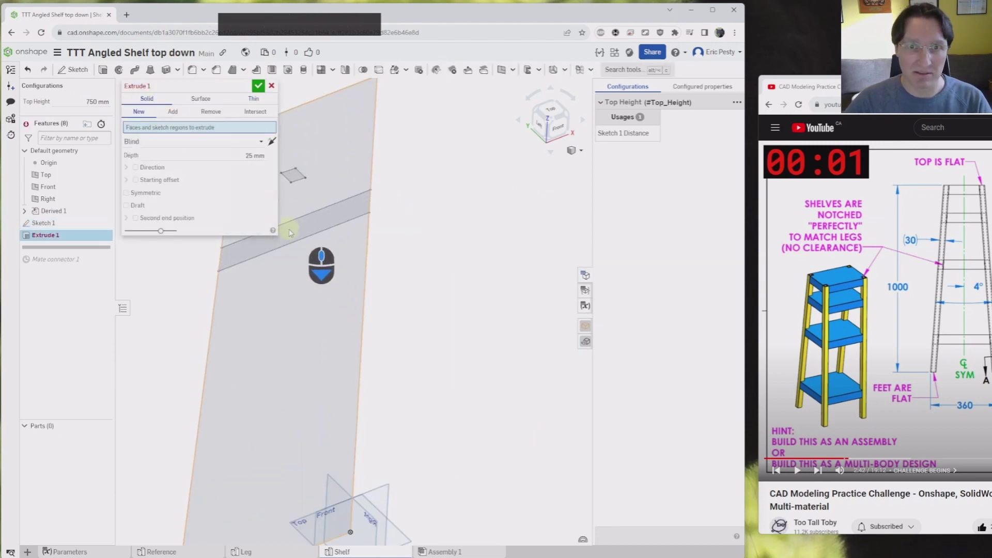
pyautogui.click(296, 228)
pyautogui.click(296, 228)
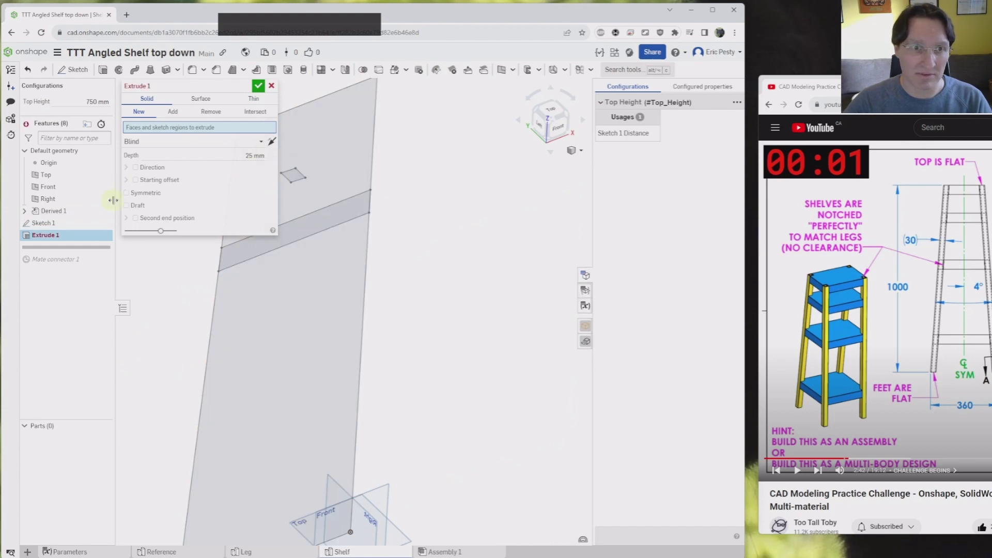
pyautogui.click(344, 217)
pyautogui.scroll(-3, 372, 321)
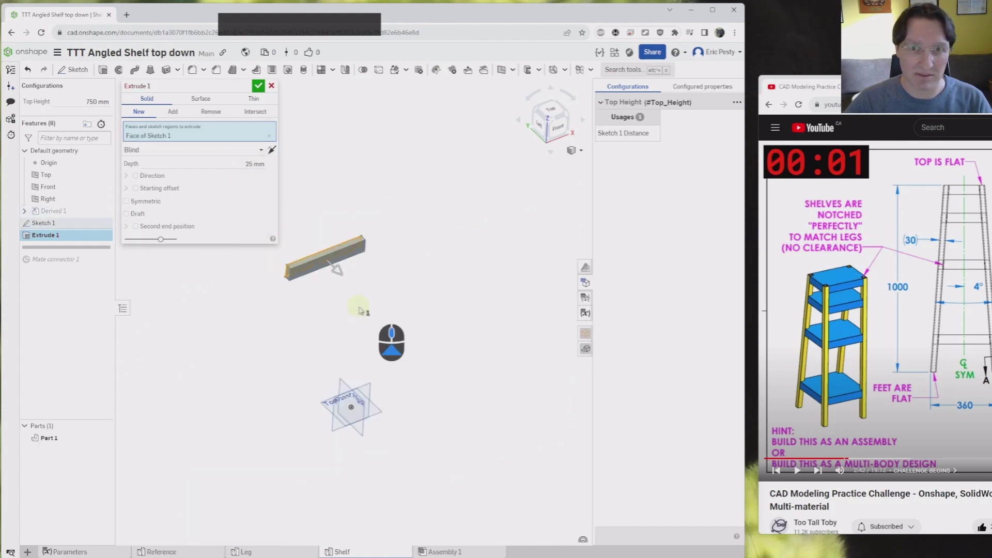
pyautogui.click(101, 212)
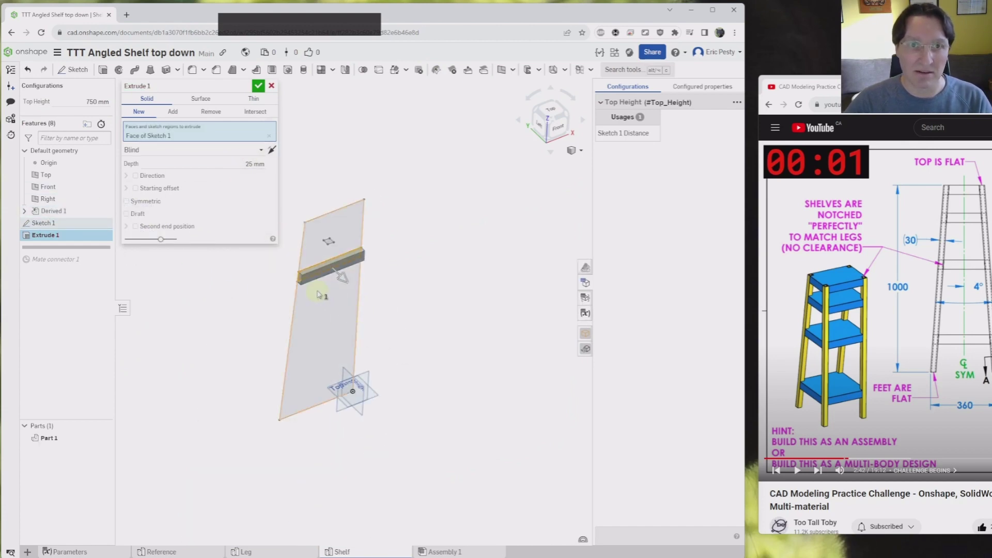
# - Set the shelf band's extrusion depth to #Depth/2 and accept the feature
pyautogui.click(227, 162)
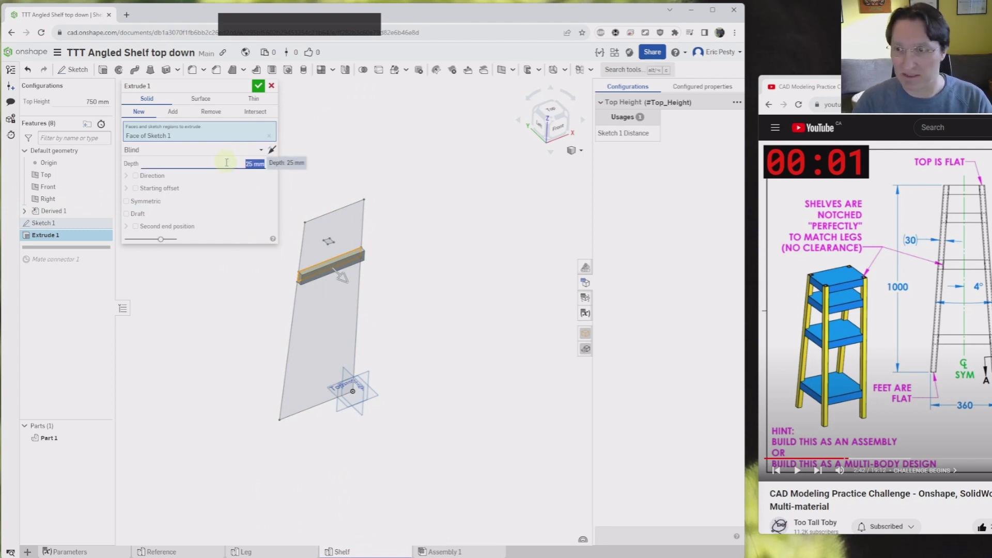
pyautogui.write('De')
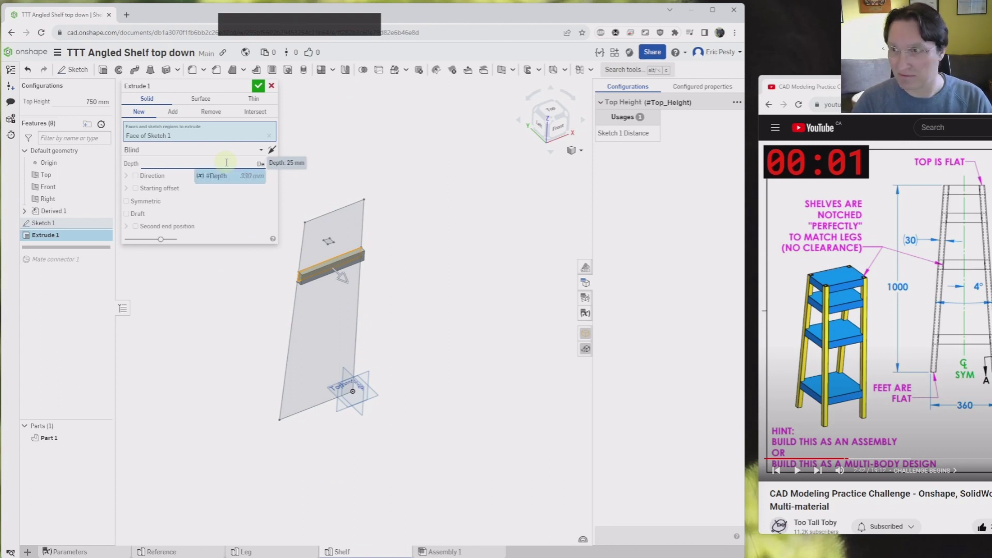
pyautogui.press('Return')
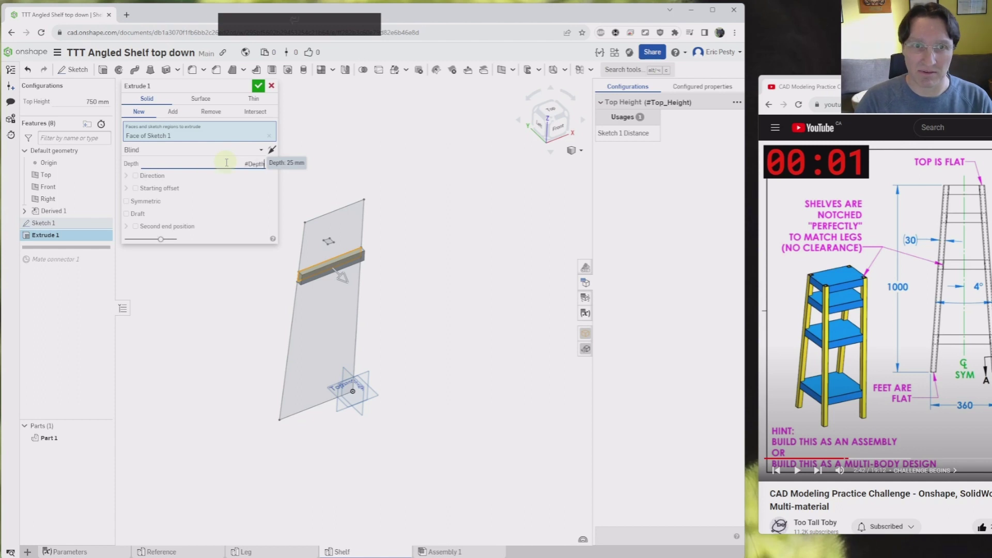
pyautogui.write('/2')
pyautogui.press('Return')
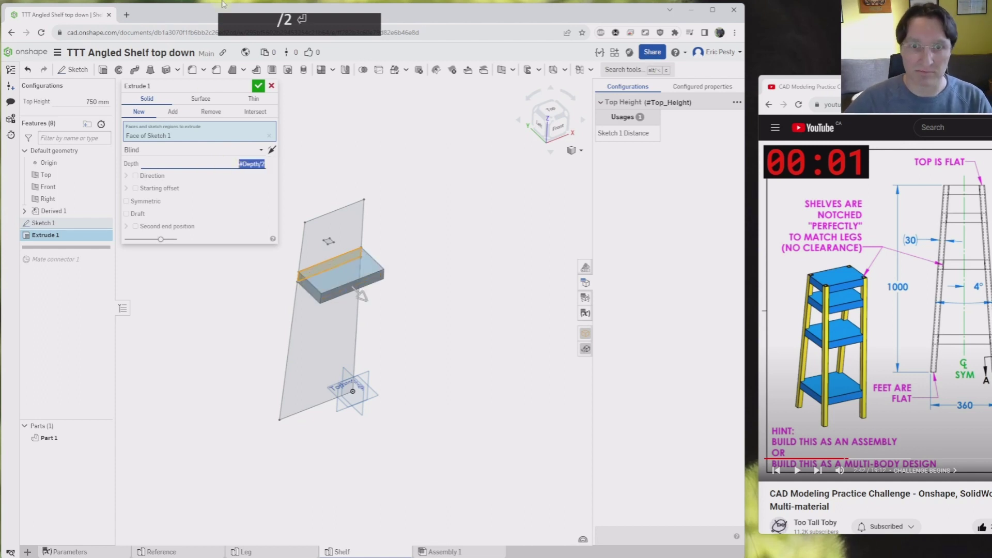
pyautogui.click(259, 85)
# - Extrude the derived leg section as a symmetric through-all removal to notch the shelf's corner
pyautogui.moveTo(443, 207); pyautogui.dragTo(419, 207, button='right')
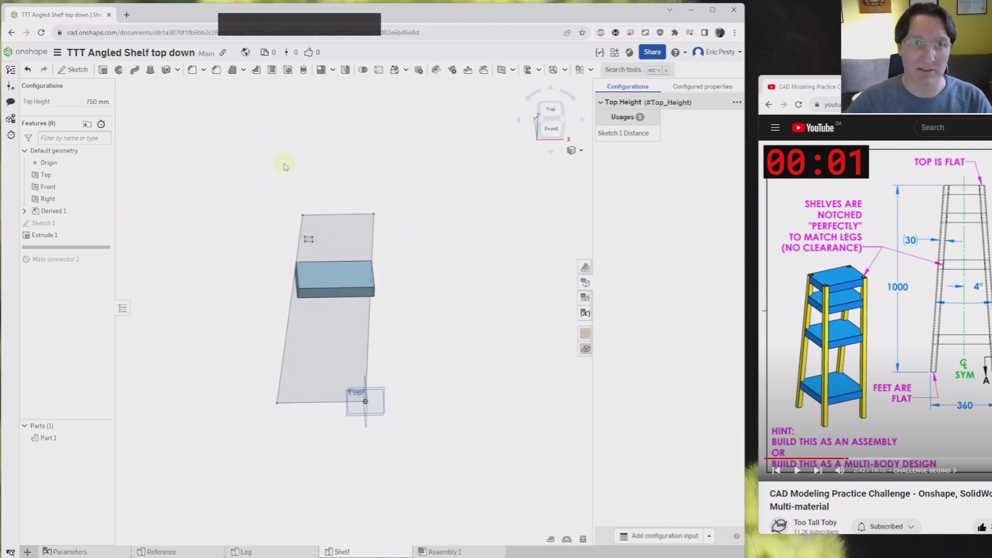
pyautogui.scroll(-5, 312, 284)
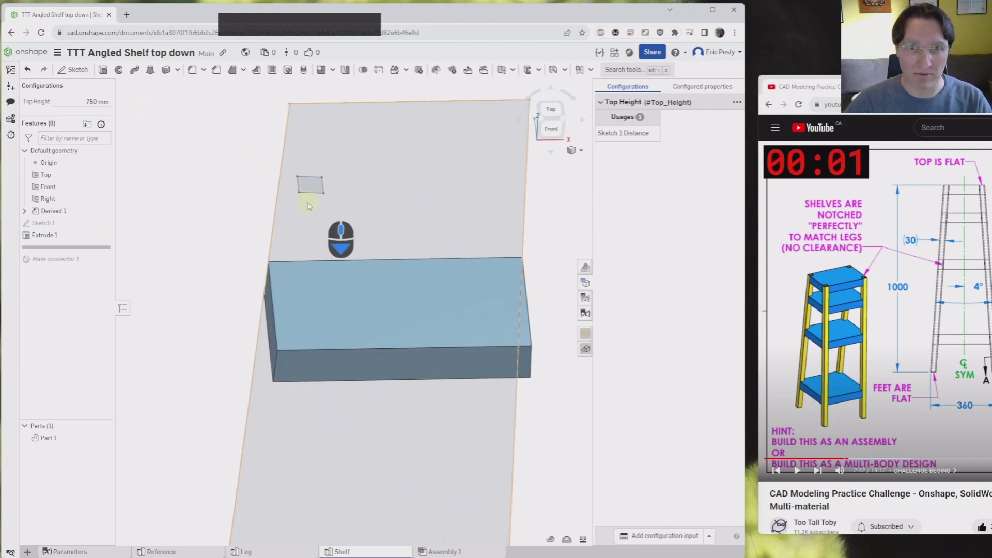
pyautogui.click(310, 186)
pyautogui.press('e')
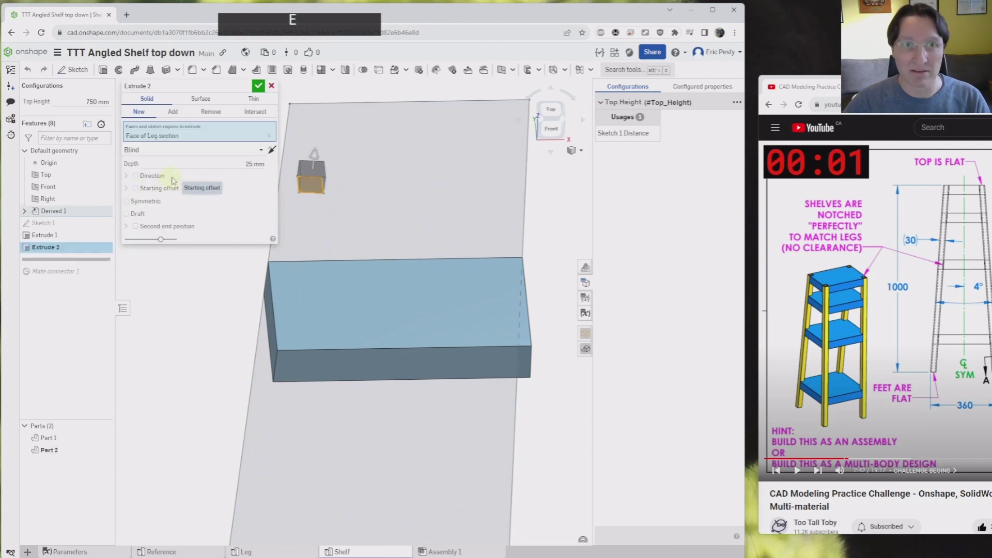
pyautogui.click(210, 112)
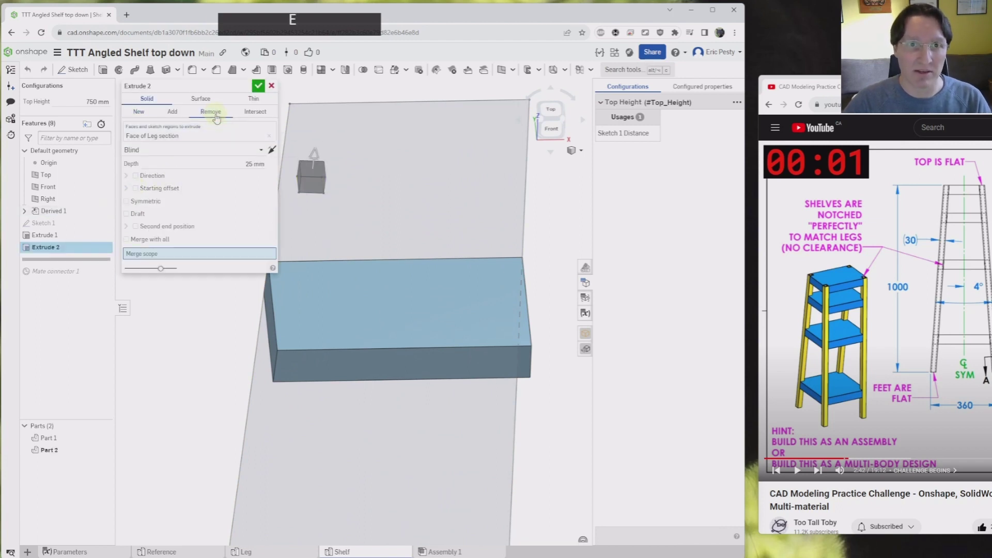
pyautogui.click(212, 149)
pyautogui.click(193, 224)
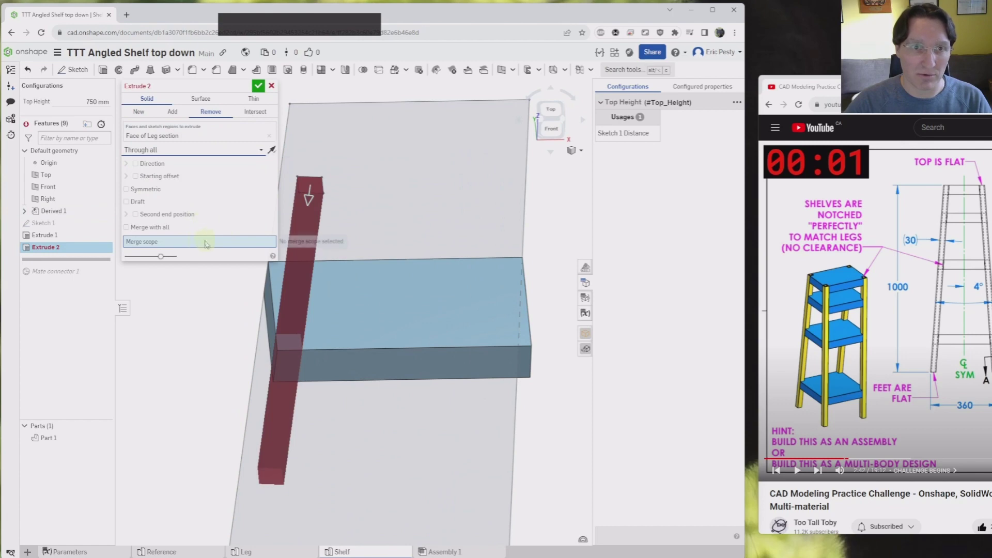
pyautogui.click(147, 189)
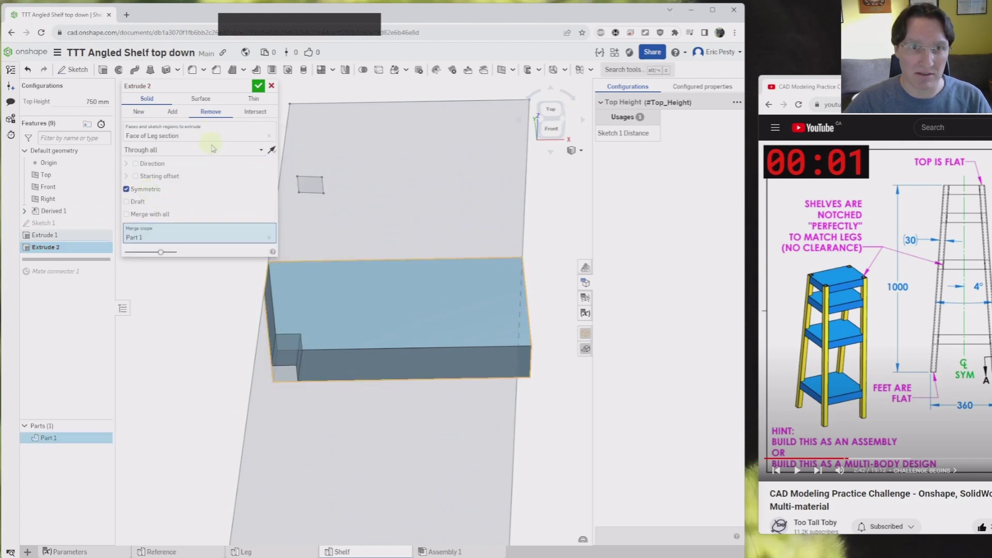
# - Turn off the notch cut's Symmetric option and check the cut in the front view
pyautogui.scroll(-4, 334, 295)
pyautogui.moveTo(335, 295); pyautogui.dragTo(329, 252, button='right')
pyautogui.click(549, 123)
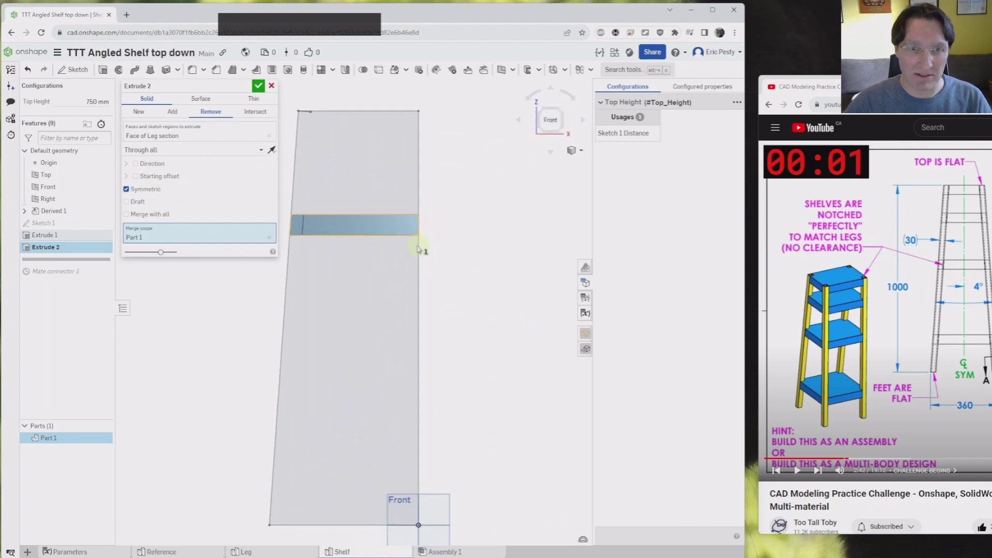
pyautogui.moveTo(345, 221); pyautogui.dragTo(408, 259, button='middle')
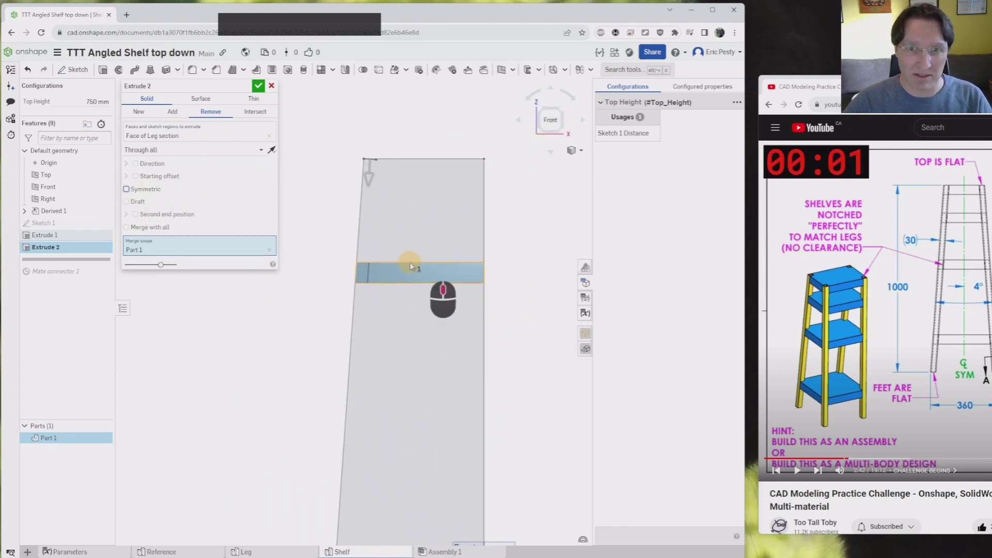
pyautogui.scroll(-4, 388, 133)
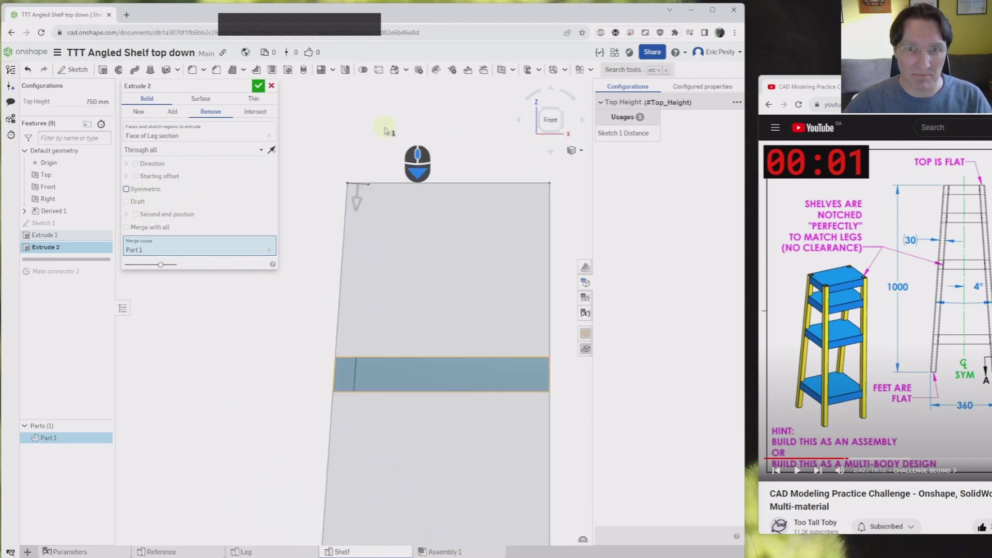
# - Set the Top Height configuration value to 1000 mm and inspect the notch where the leg section meets the shelf
pyautogui.click(77, 103)
pyautogui.write('1000')
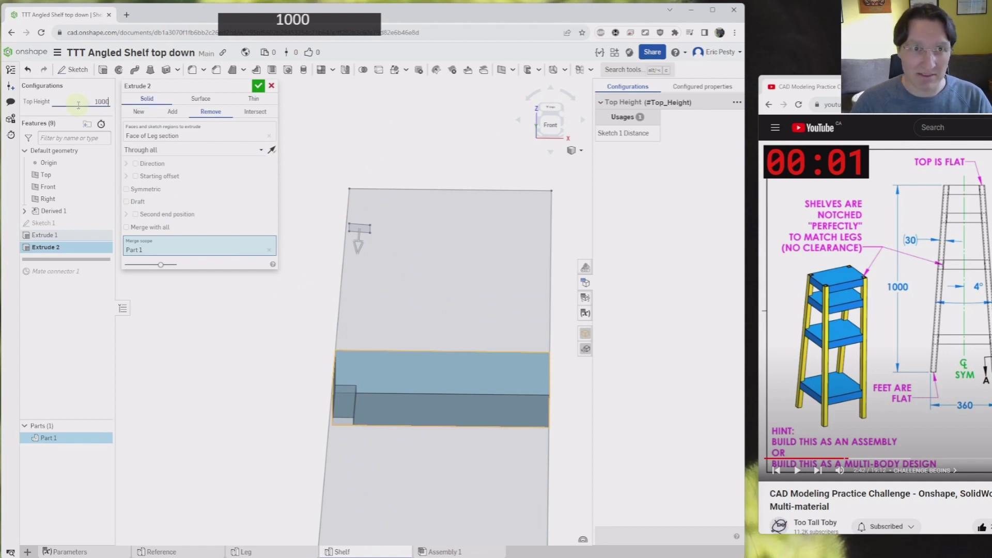
pyautogui.press('Return')
pyautogui.scroll(5, 348, 243)
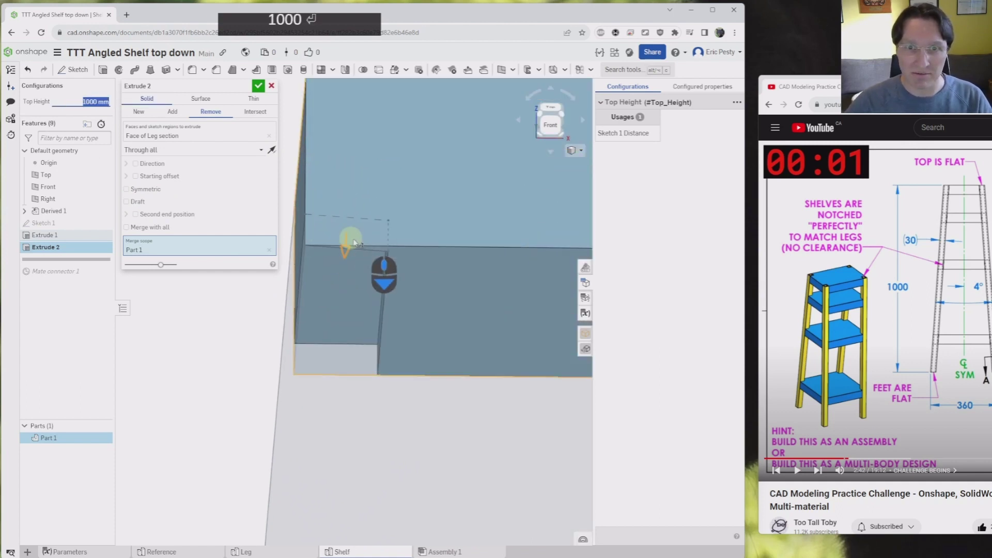
pyautogui.scroll(-3, 269, 248)
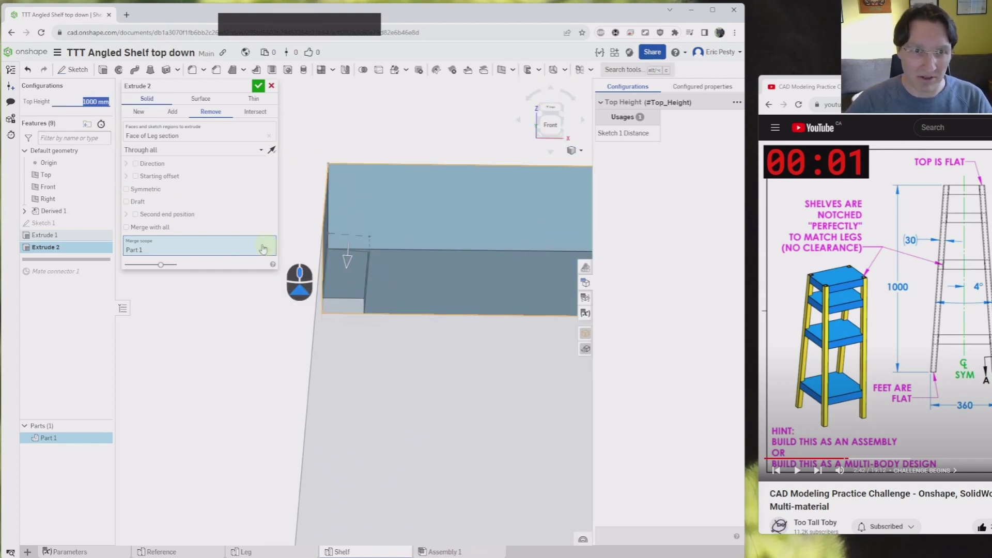
# - Make the through-all notch cut symmetric so it cuts both above and below the leg section
pyautogui.click(126, 189)
pyautogui.scroll(-3, 443, 291)
pyautogui.moveTo(442, 303); pyautogui.dragTo(397, 318, button='right')
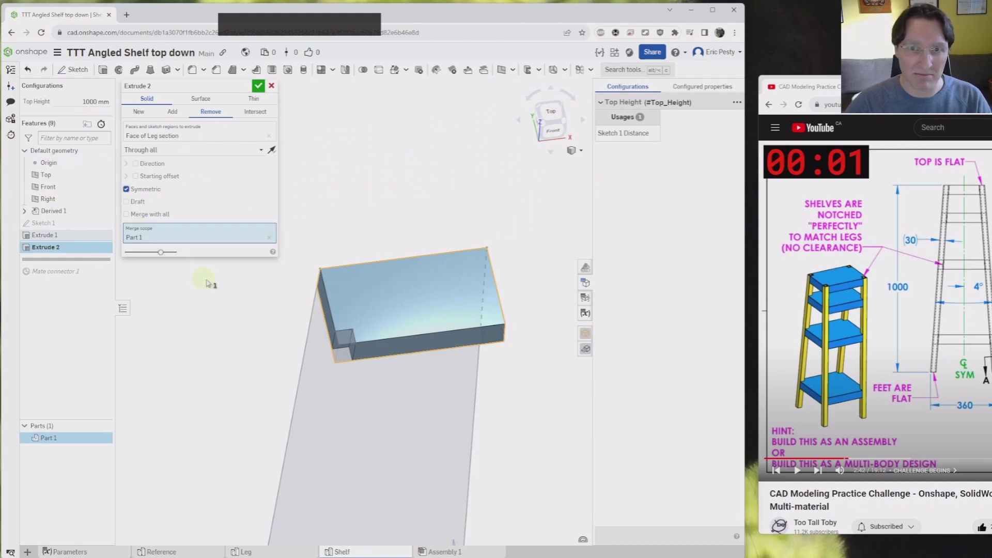
pyautogui.moveTo(330, 274)
pyautogui.mouseDown(button='right')
pyautogui.moveTo(331, 234)
pyautogui.moveTo(333, 263)
pyautogui.mouseUp(button='right')
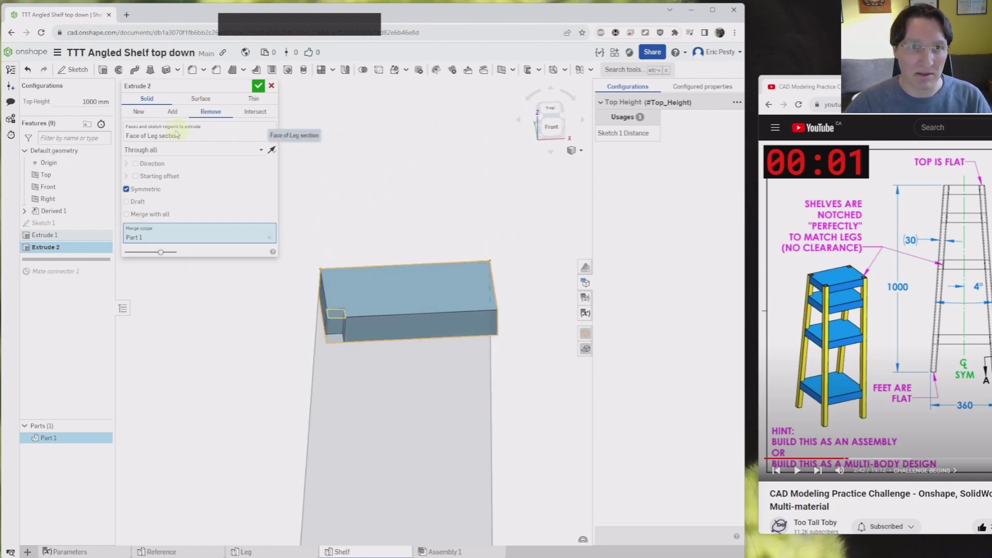
# - Set the Top Height configuration value to 500 mm, check the notch at that height, and accept the cut
pyautogui.click(73, 100)
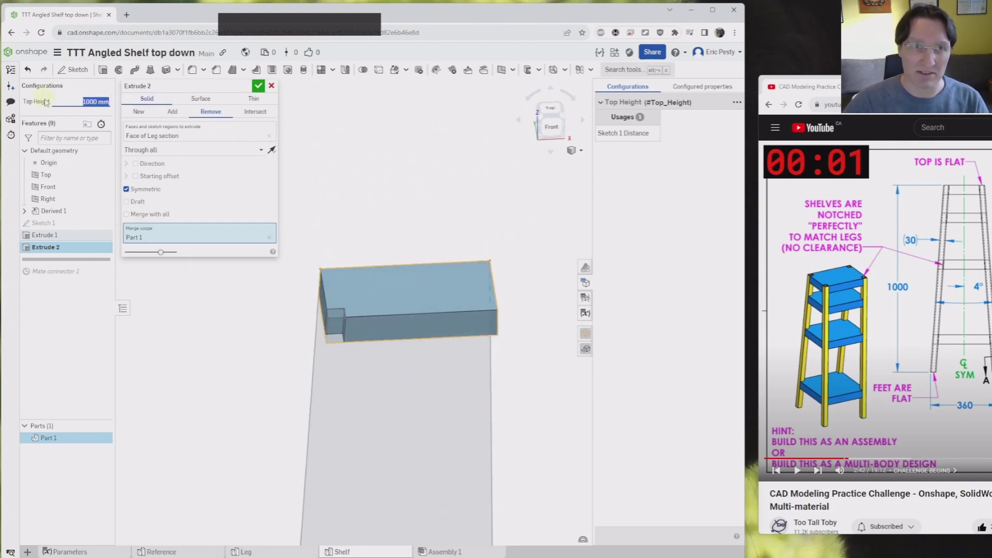
pyautogui.write('500')
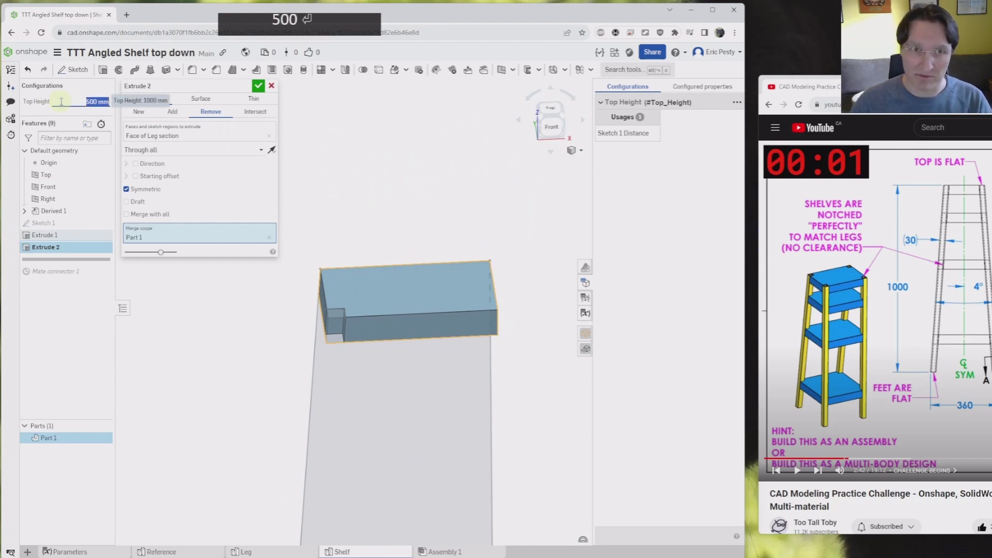
pyautogui.press('Return')
pyautogui.scroll(5, 317, 365)
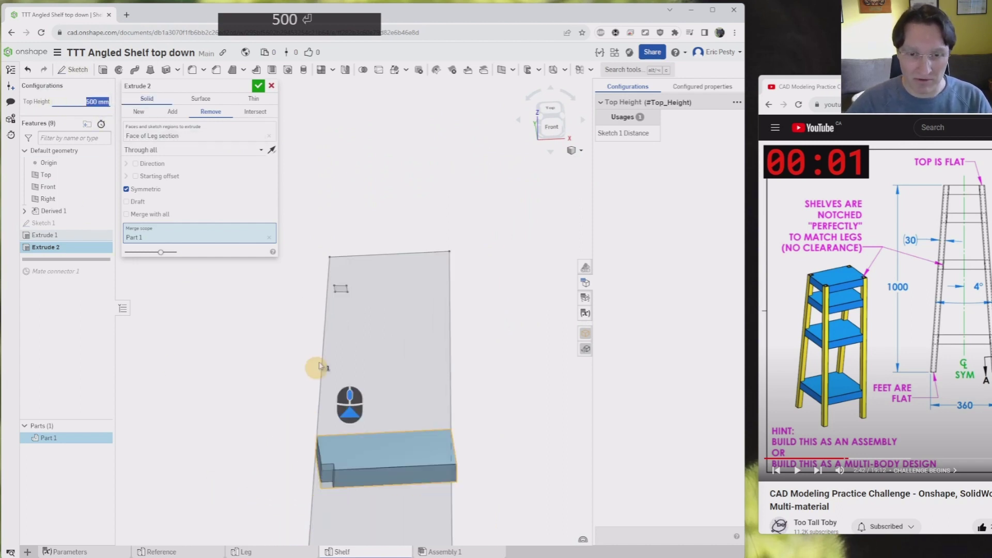
pyautogui.moveTo(472, 316); pyautogui.dragTo(478, 304, button='right')
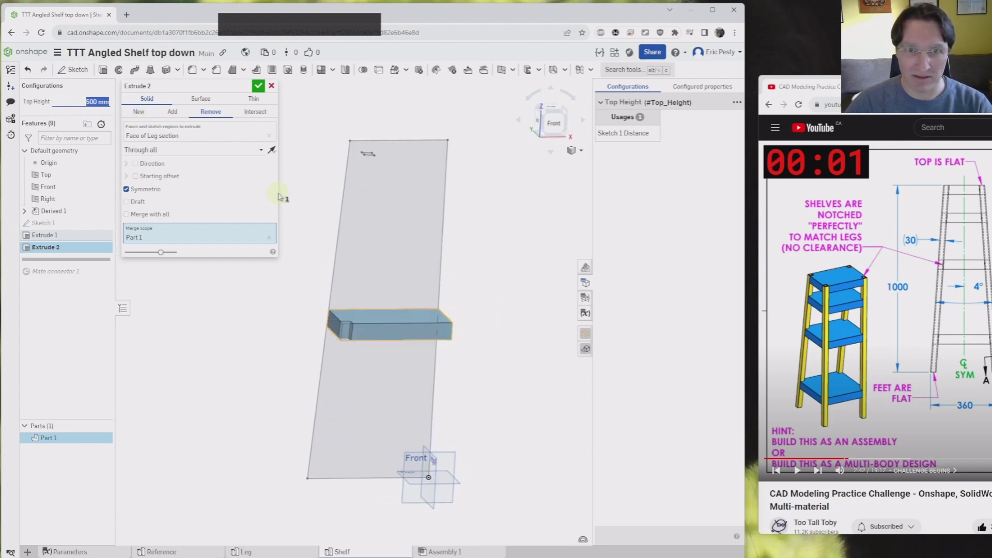
pyautogui.scroll(-5, 370, 361)
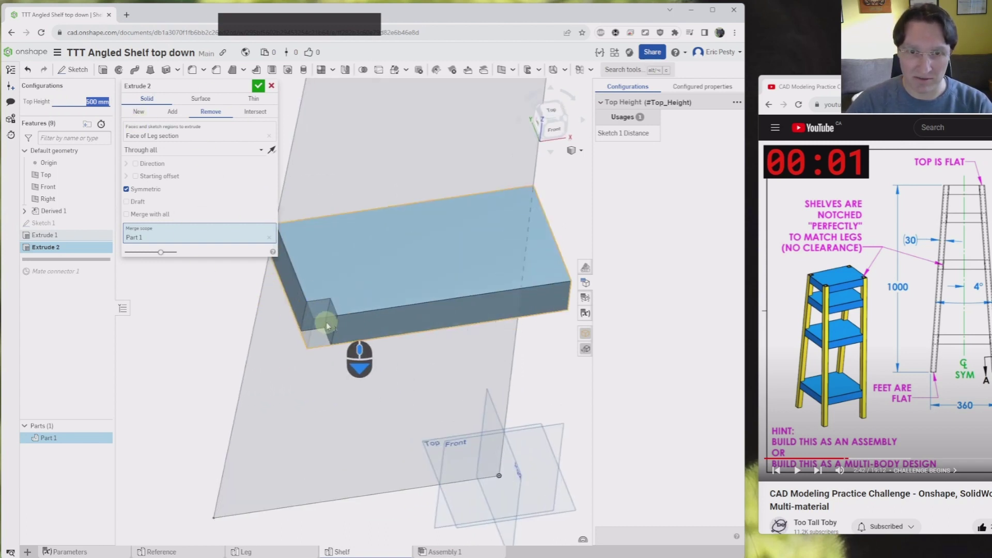
pyautogui.moveTo(160, 252); pyautogui.dragTo(149, 254)
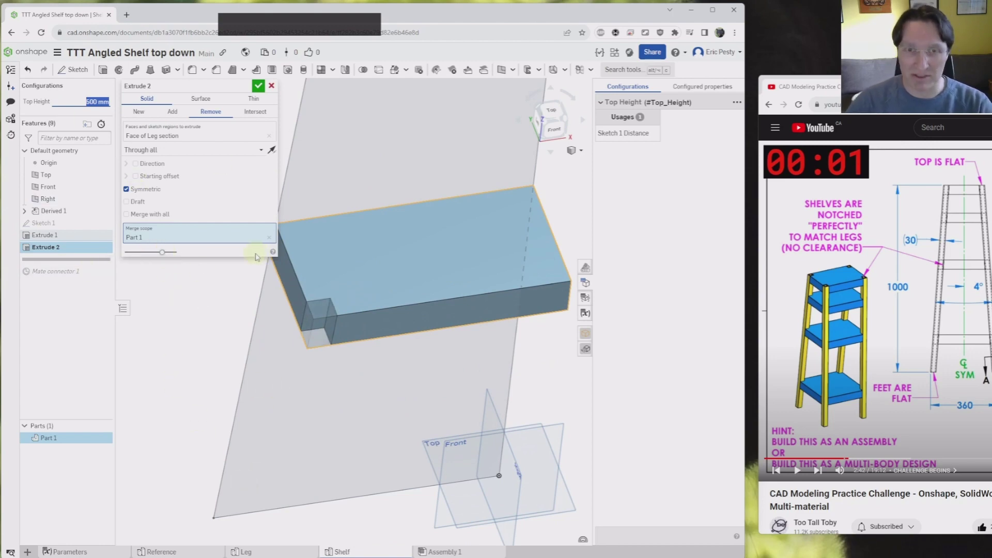
pyautogui.click(258, 87)
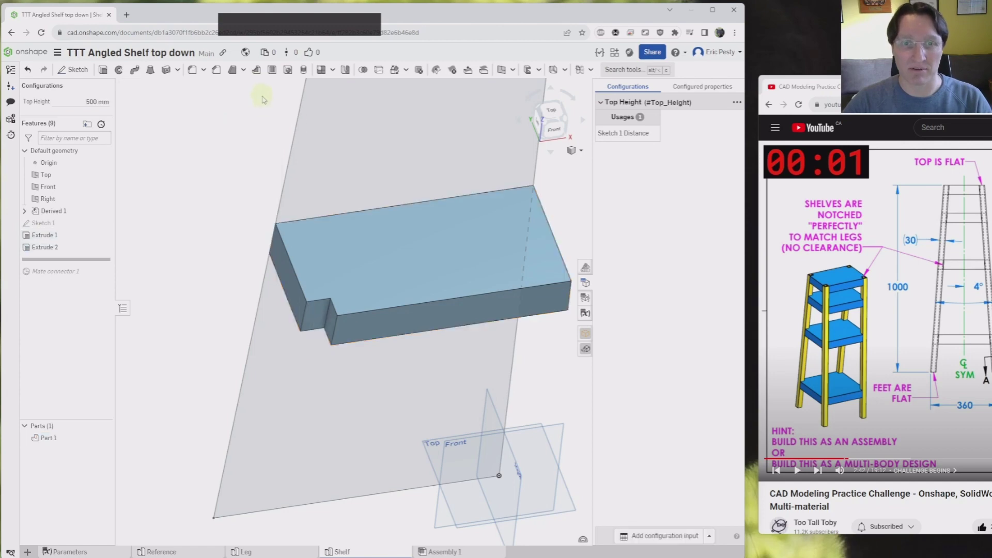
# - Mirror the notched quarter shelf in X and Y only with the Multi Mirror feature
pyautogui.moveTo(393, 258); pyautogui.dragTo(310, 217, button='right')
pyautogui.press('s')
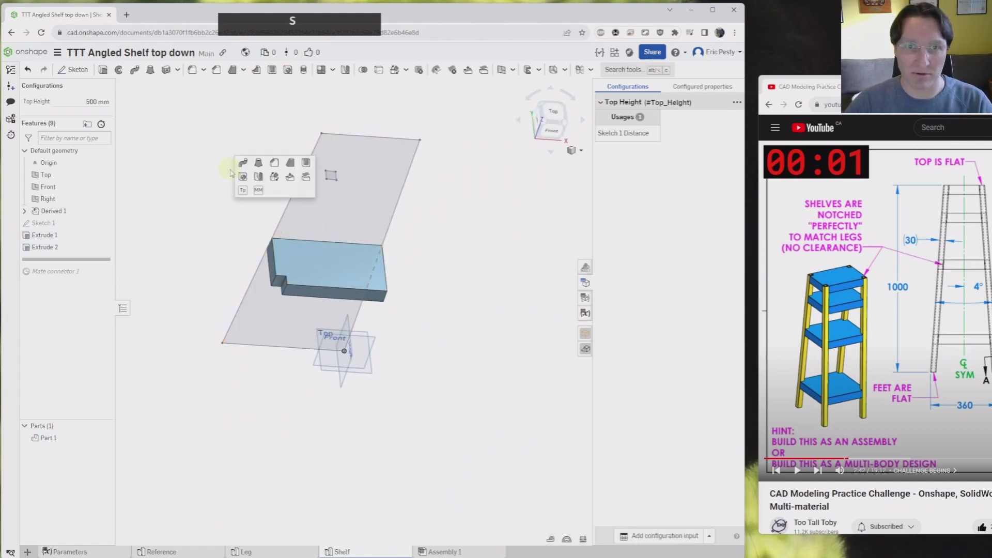
pyautogui.click(258, 191)
pyautogui.moveTo(202, 214); pyautogui.dragTo(215, 214, button='right')
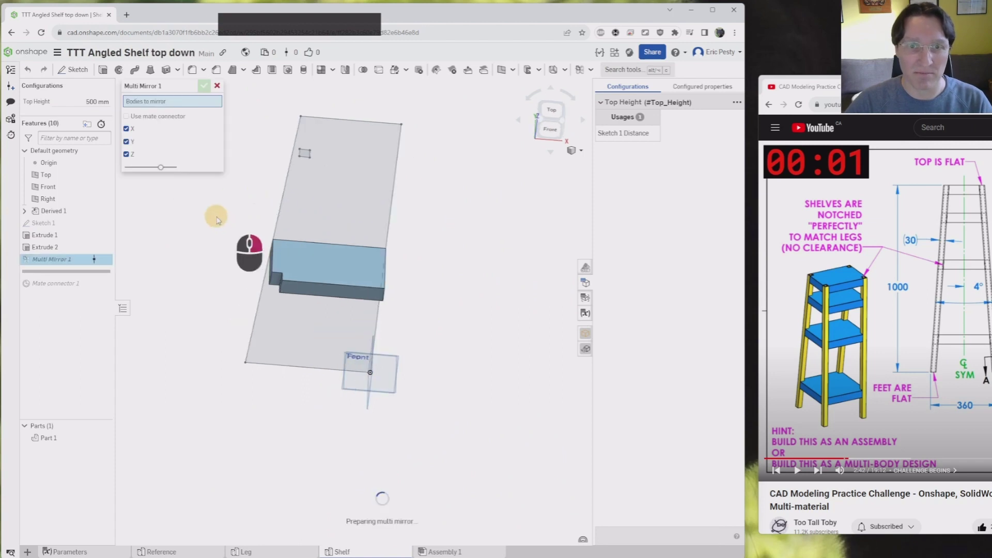
pyautogui.click(127, 154)
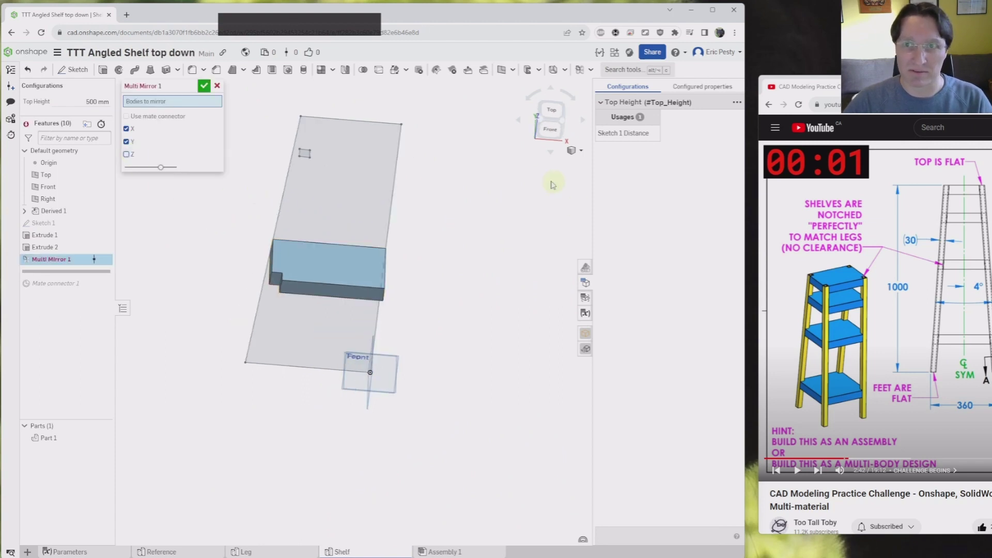
pyautogui.click(343, 255)
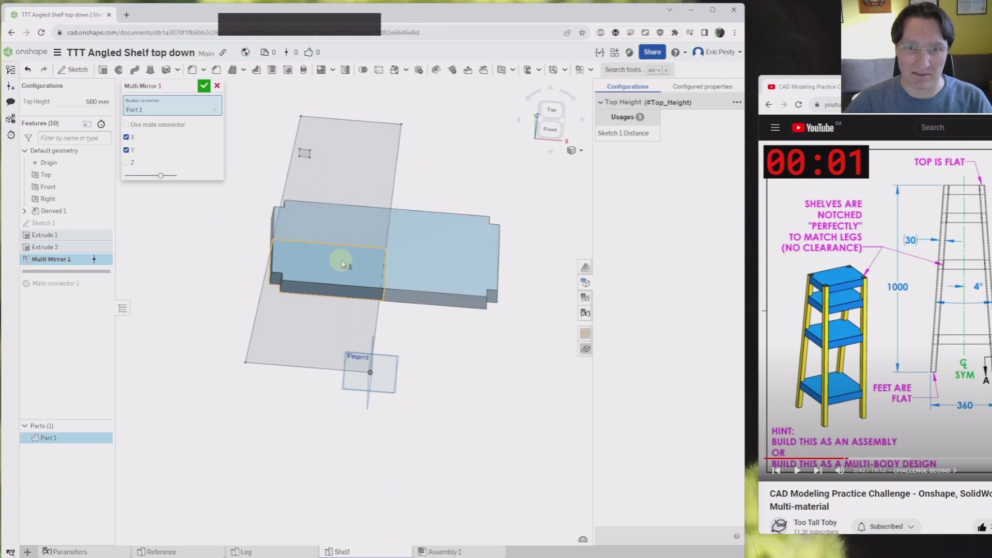
pyautogui.click(204, 85)
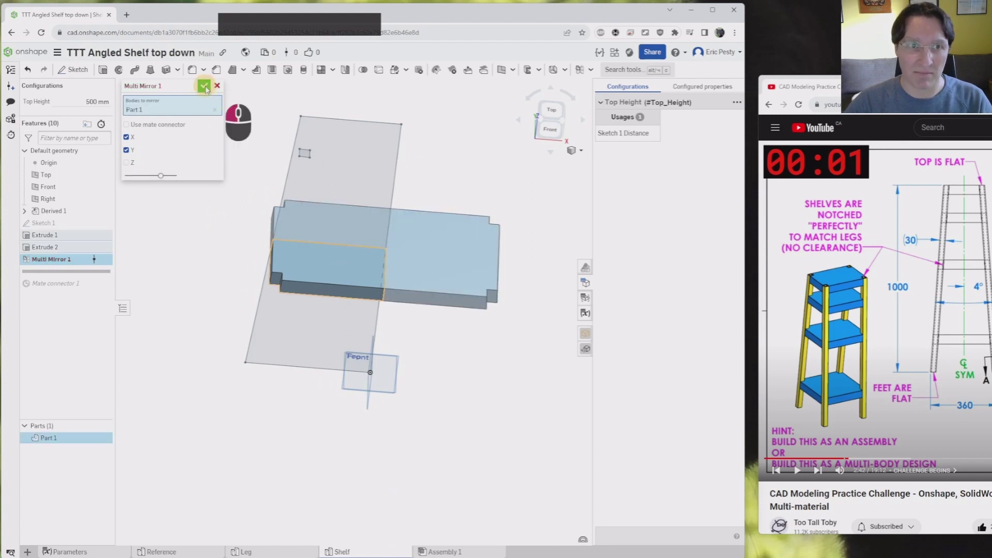
# - Rename the mirrored part as Shelf in the parts list
pyautogui.rightClick(64, 444)
pyautogui.click(113, 287)
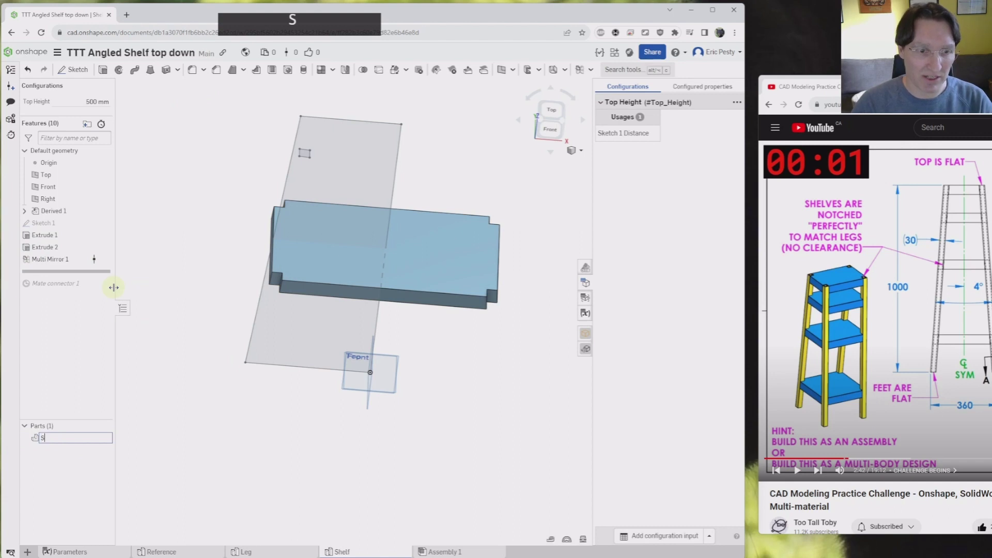
pyautogui.press('Return')
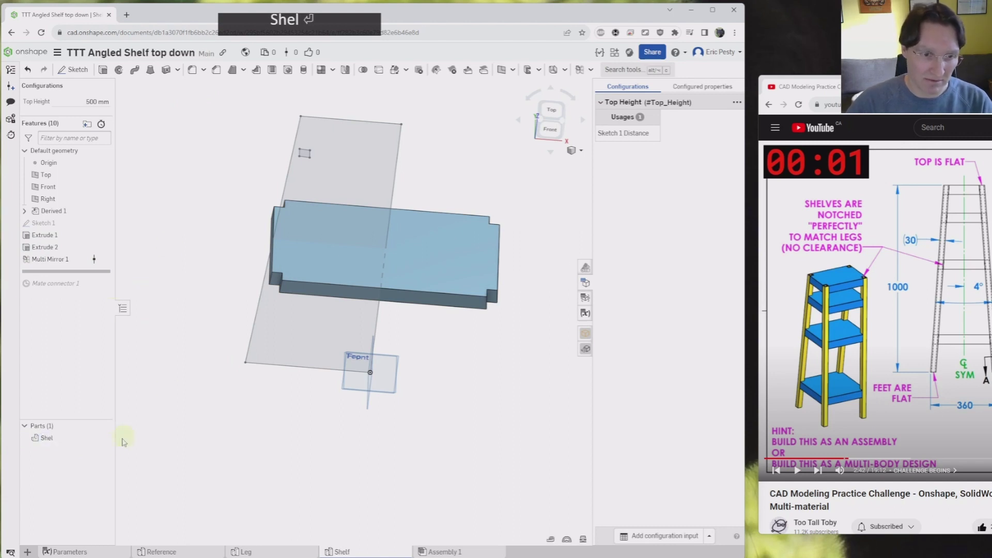
pyautogui.rightClick(77, 441)
pyautogui.click(109, 287)
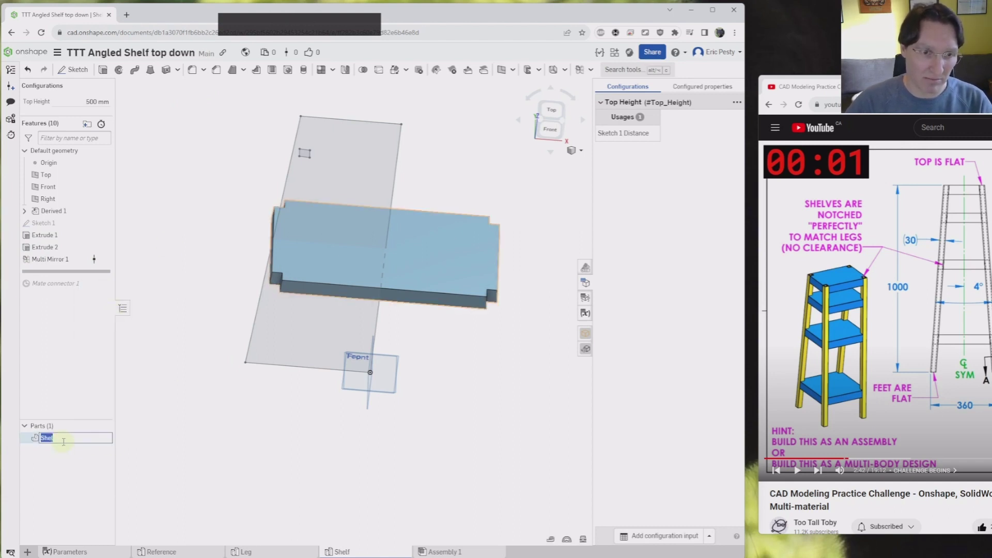
pyautogui.click(64, 442)
pyautogui.write('f')
pyautogui.click(141, 439)
# - Roll the feature history forward past Mate connector 1, remove its missing owner part, and accept the connector at the shelf's origin
pyautogui.moveTo(94, 271); pyautogui.dragTo(96, 291)
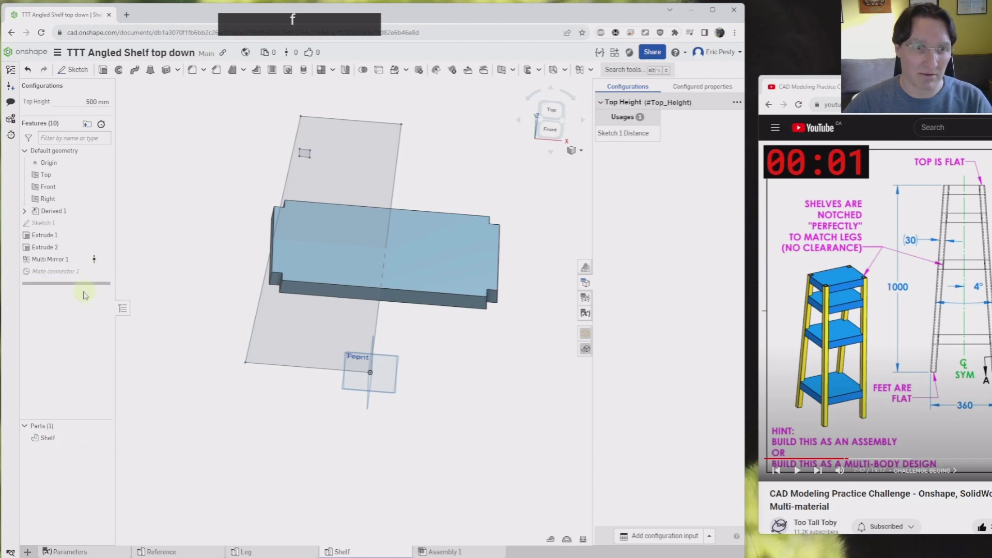
pyautogui.doubleClick(54, 271)
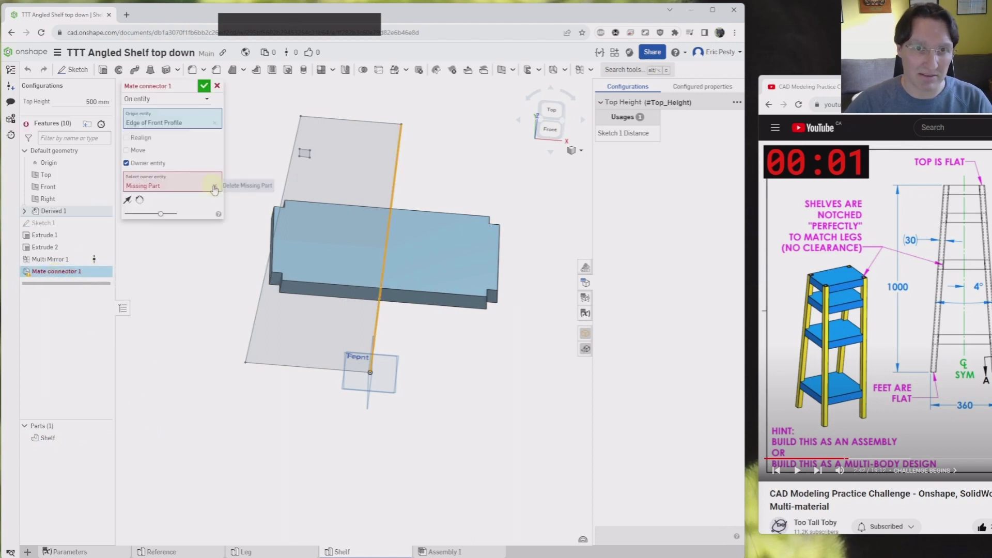
pyautogui.click(215, 187)
pyautogui.click(204, 86)
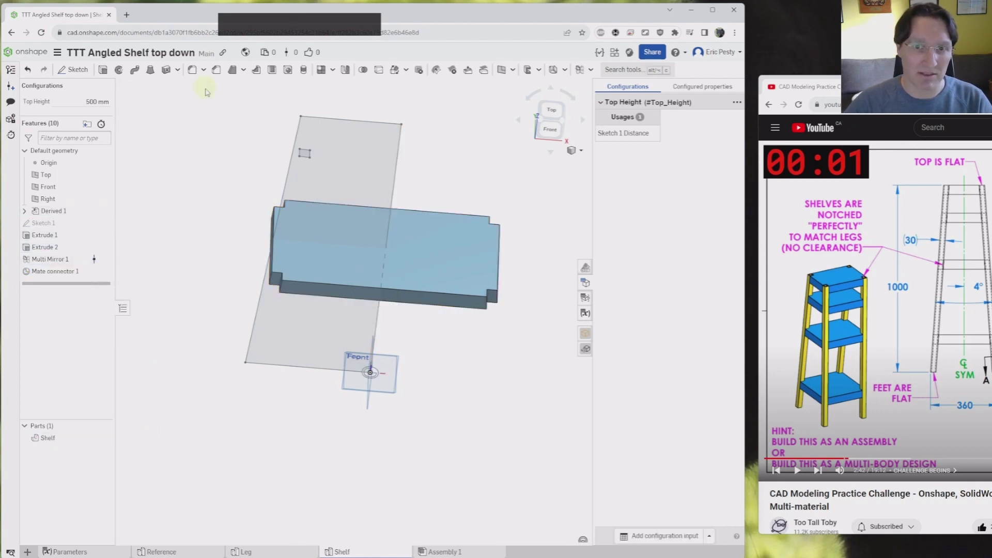
pyautogui.moveTo(394, 458); pyautogui.dragTo(383, 427, button='right')
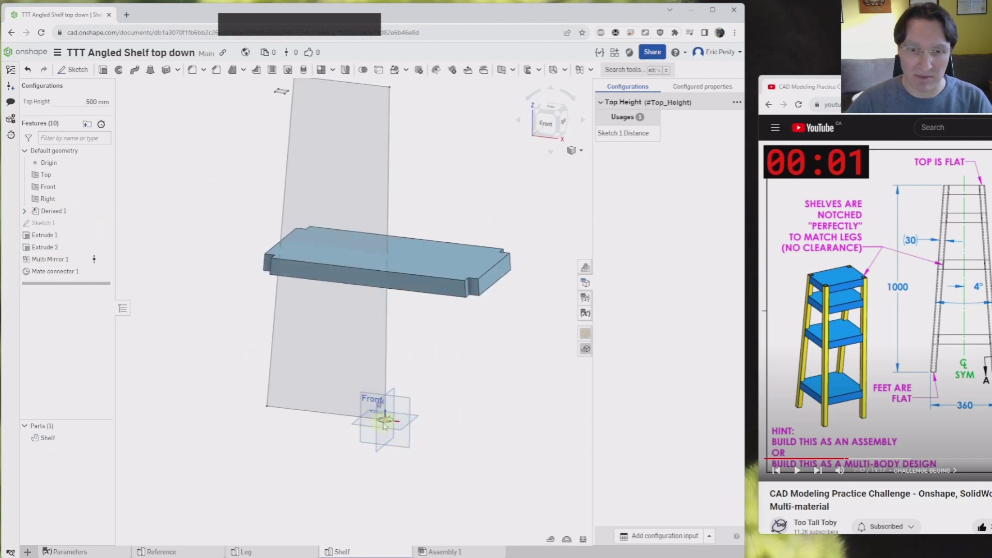
pyautogui.scroll(-3, 313, 421)
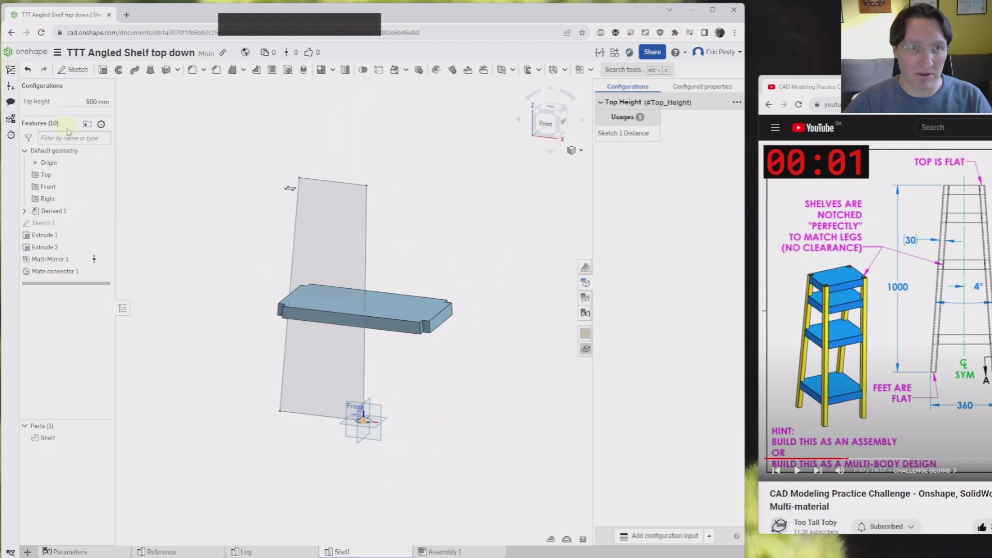
# - Insert one Leg part and one Shelf part with a 500 mm Top Height into Assembly 1
pyautogui.moveTo(203, 260)
pyautogui.mouseDown(button='right')
pyautogui.moveTo(209, 221)
pyautogui.moveTo(227, 269)
pyautogui.moveTo(212, 260)
pyautogui.mouseUp(button='right')
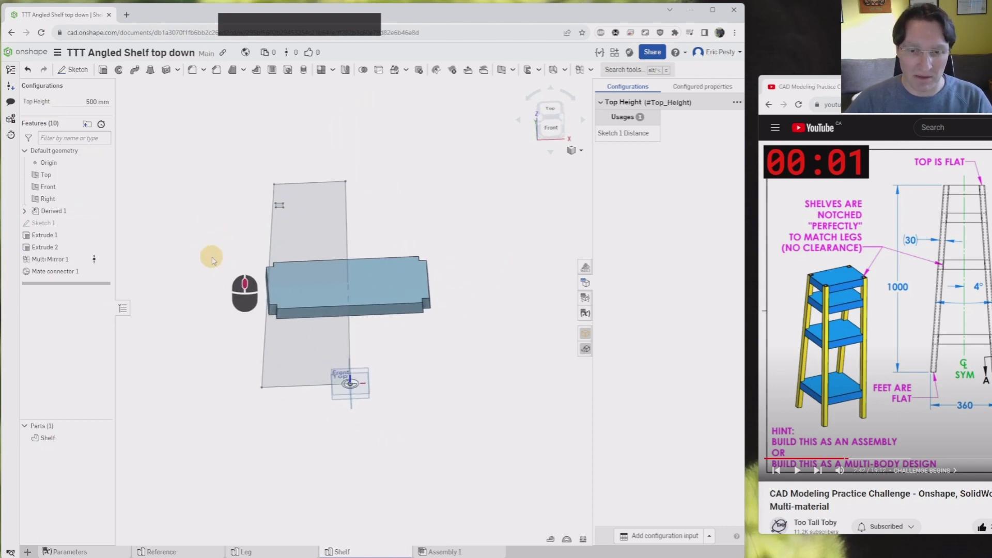
pyautogui.click(446, 551)
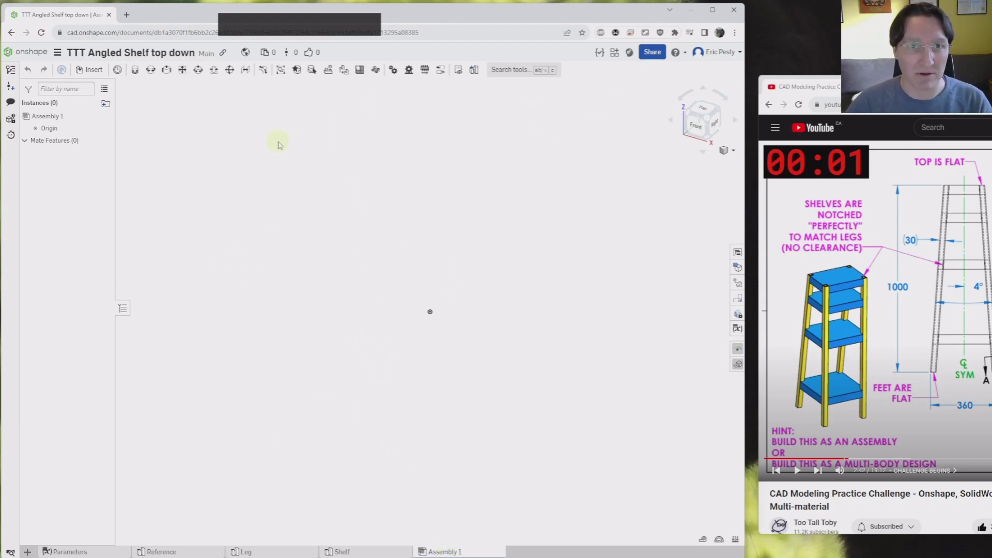
pyautogui.click(88, 69)
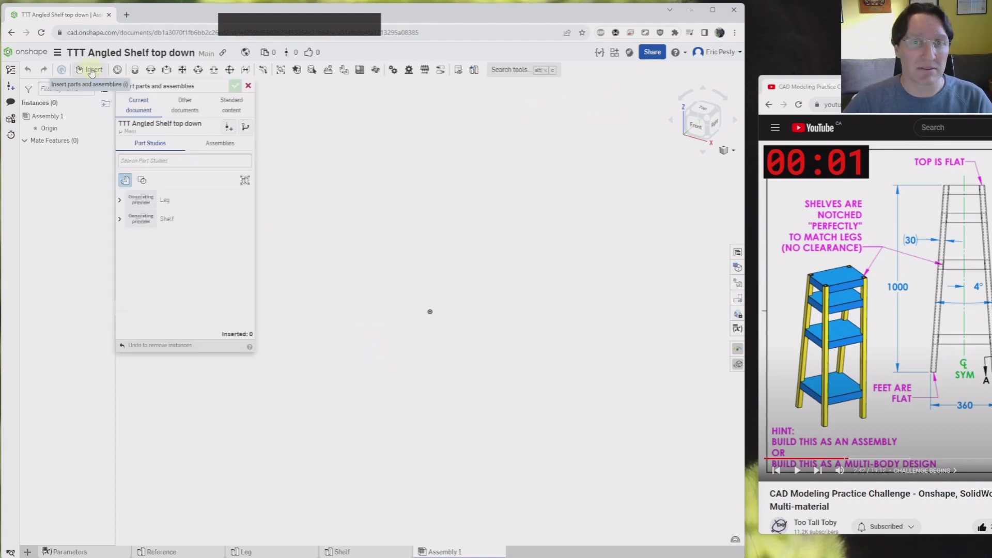
pyautogui.click(119, 200)
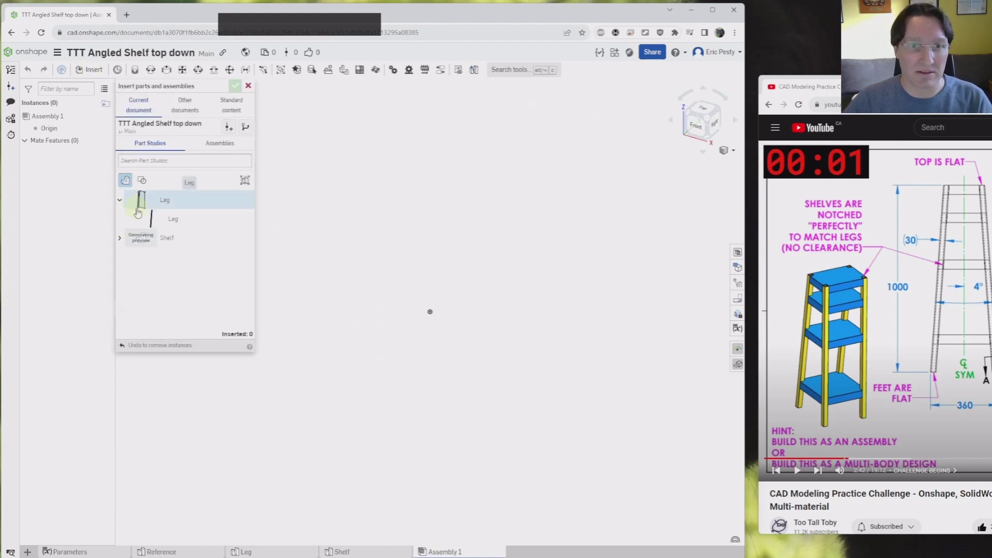
pyautogui.click(158, 220)
pyautogui.click(120, 238)
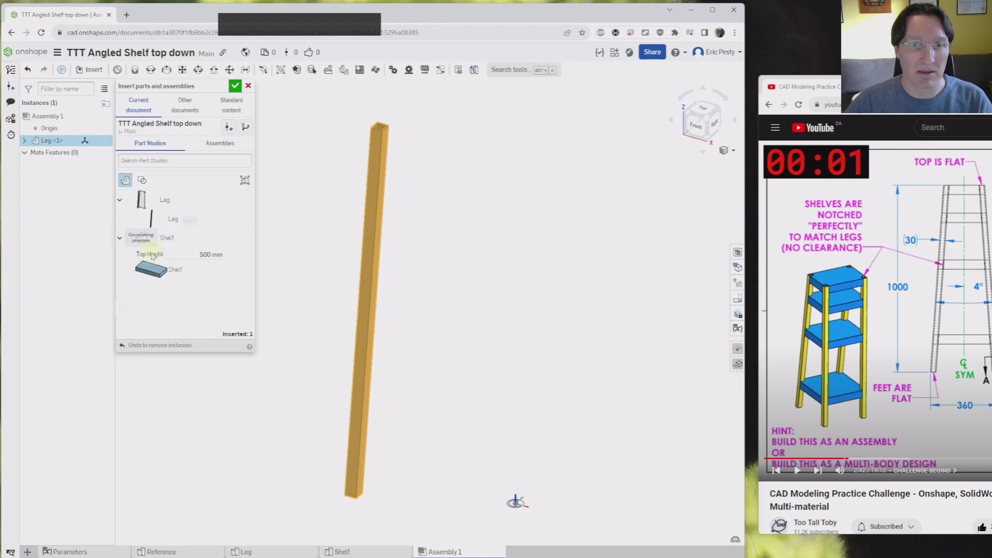
pyautogui.click(151, 269)
pyautogui.click(235, 86)
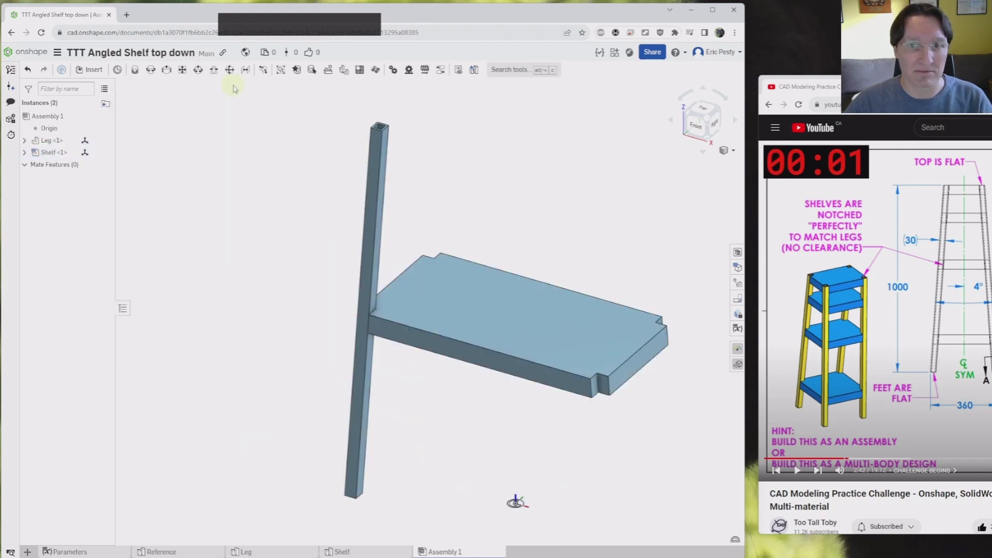
# - Move the leg and the shelf apart from each other and away from the assembly origin
pyautogui.moveTo(233, 310)
pyautogui.mouseDown(button='right')
pyautogui.moveTo(223, 345)
pyautogui.moveTo(249, 309)
pyautogui.moveTo(224, 326)
pyautogui.moveTo(224, 302)
pyautogui.mouseUp(button='right')
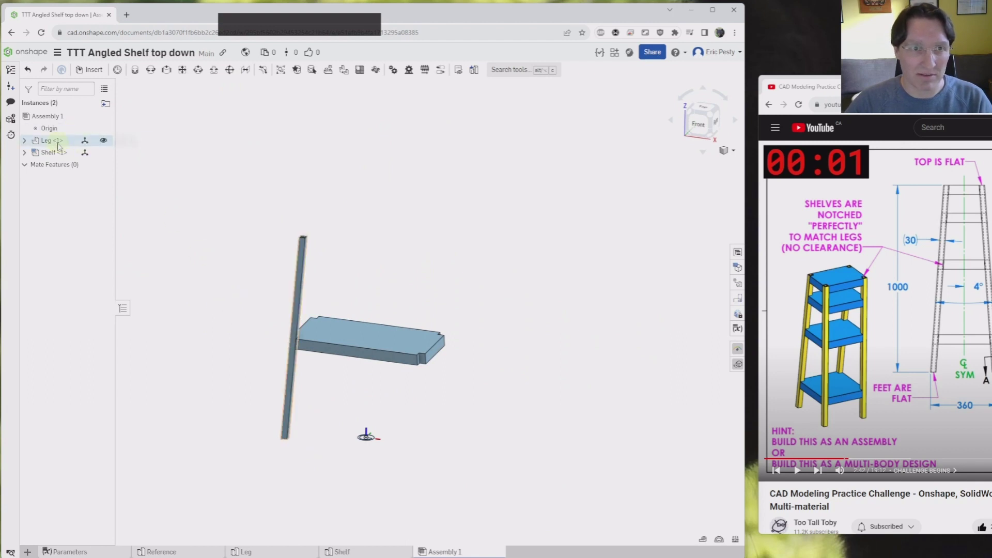
pyautogui.moveTo(295, 264); pyautogui.dragTo(235, 207)
pyautogui.moveTo(337, 321); pyautogui.dragTo(397, 247)
pyautogui.moveTo(386, 357); pyautogui.dragTo(355, 372, button='right')
# - Create a mate connector on the assembly origin and name it Ref
pyautogui.click(117, 70)
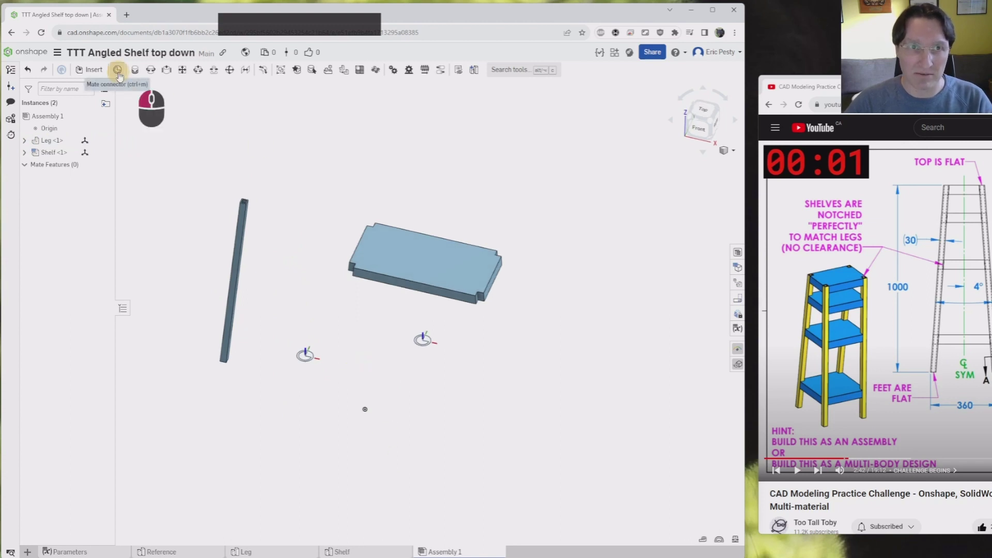
pyautogui.click(365, 409)
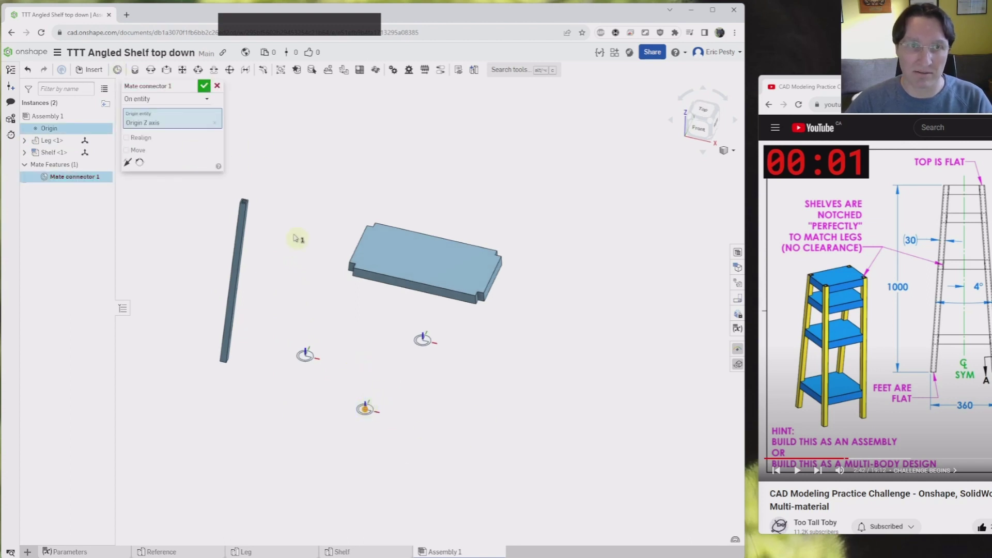
pyautogui.click(197, 84)
pyautogui.write('R')
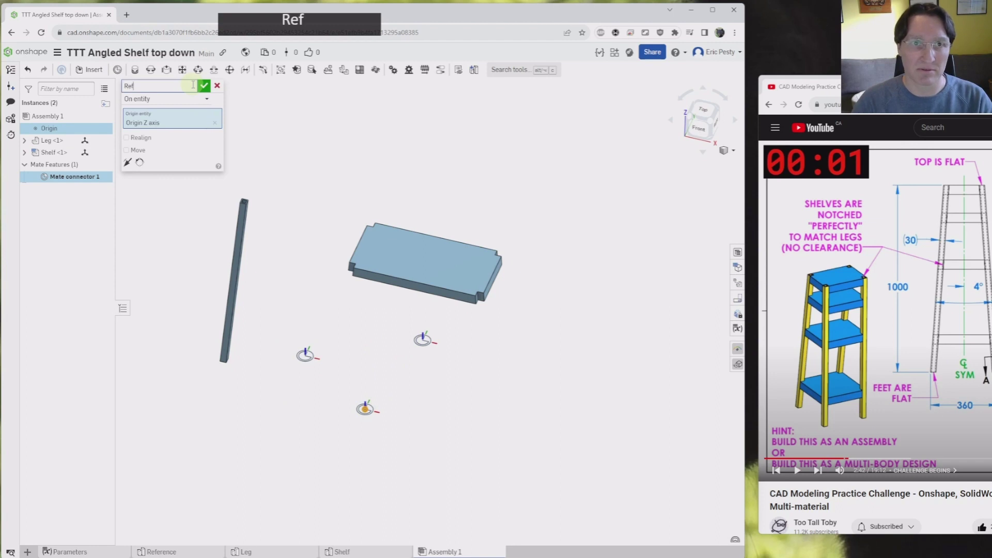
pyautogui.write('ef')
pyautogui.press('Return')
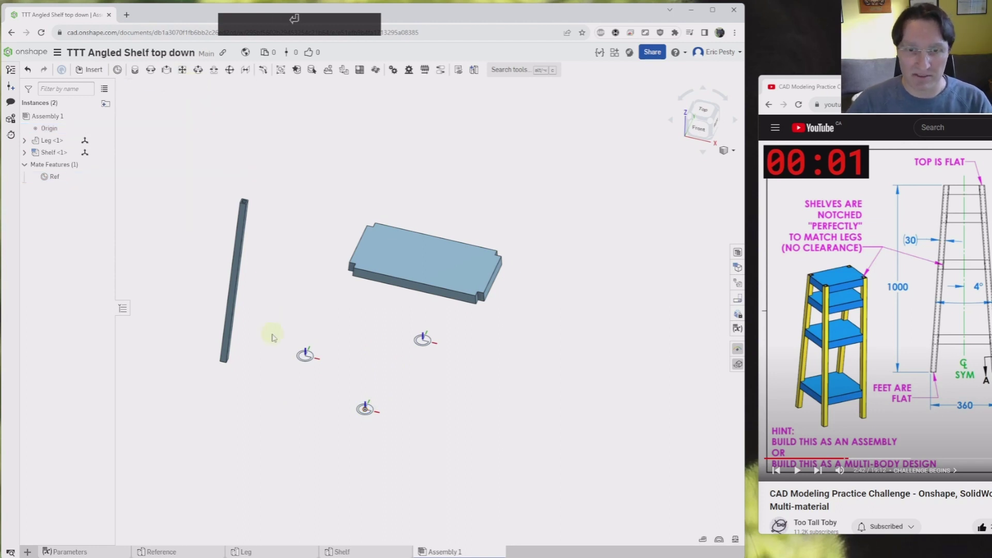
# - Fasten the leg's mate connector to the Ref connector at the origin and name the mate Leg
pyautogui.moveTo(270, 335); pyautogui.dragTo(259, 314, button='right')
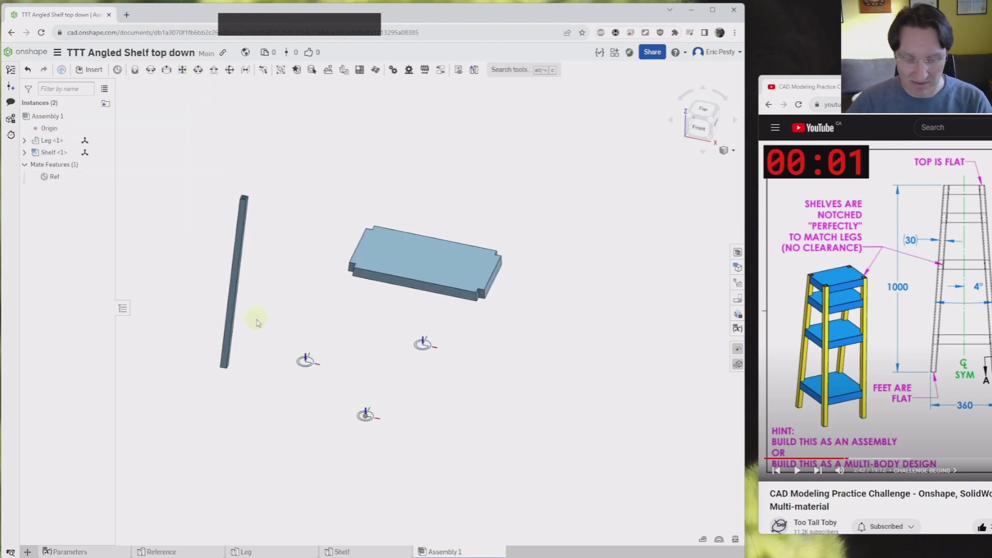
pyautogui.press('m')
pyautogui.click(306, 360)
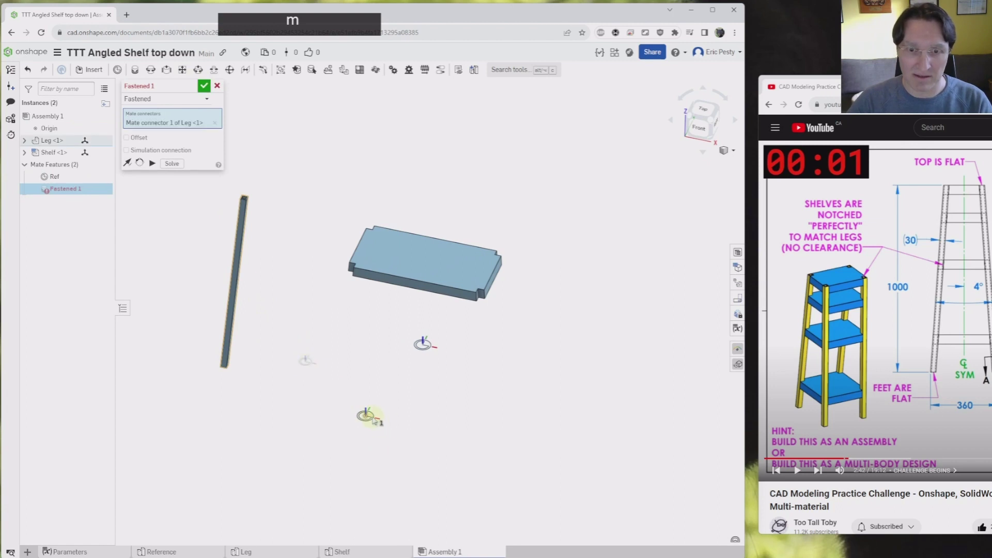
pyautogui.click(368, 416)
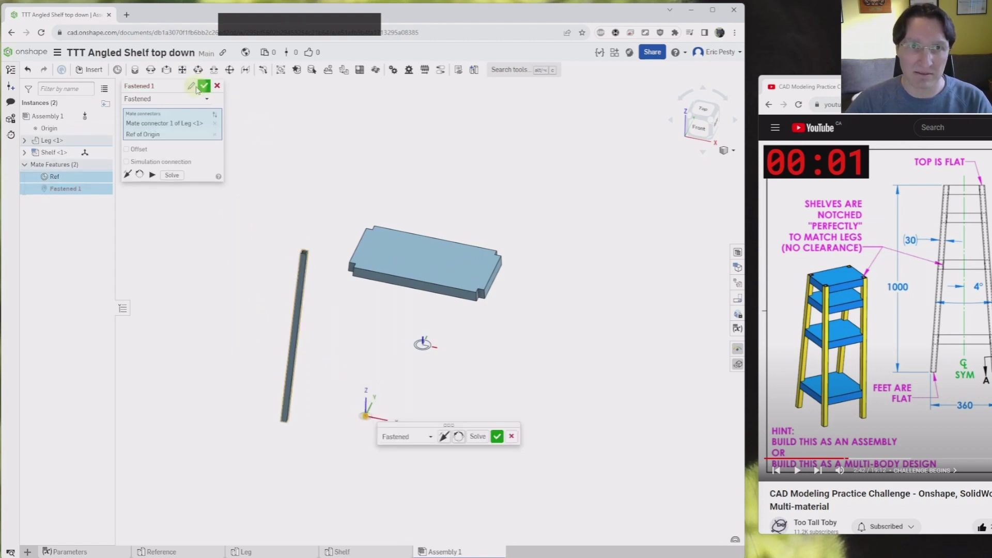
pyautogui.click(192, 86)
pyautogui.write('Leg')
pyautogui.press('Return')
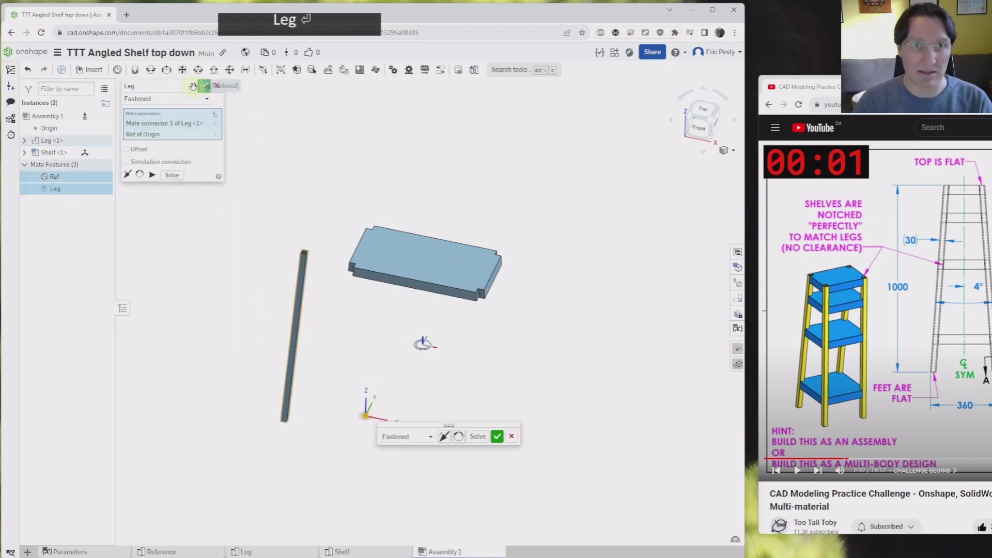
pyautogui.click(204, 86)
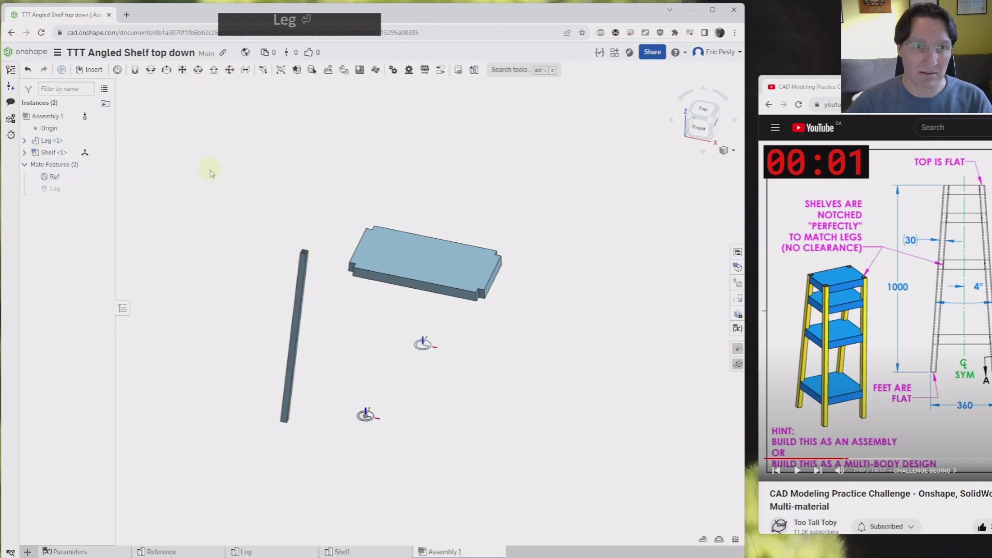
# - Hide the leg in the assembly so that only the shelf is displayed
pyautogui.moveTo(103, 188)
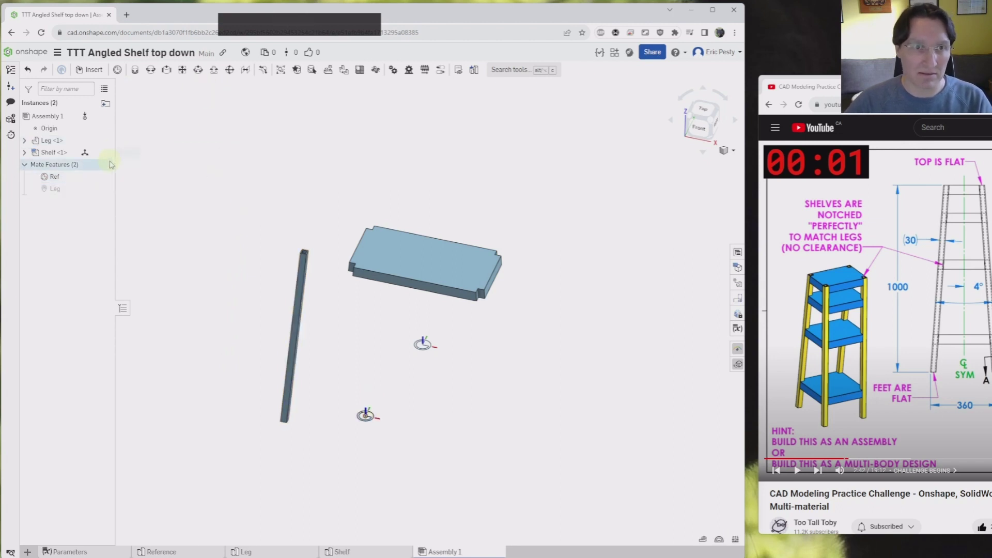
pyautogui.click(104, 140)
pyautogui.click(103, 152)
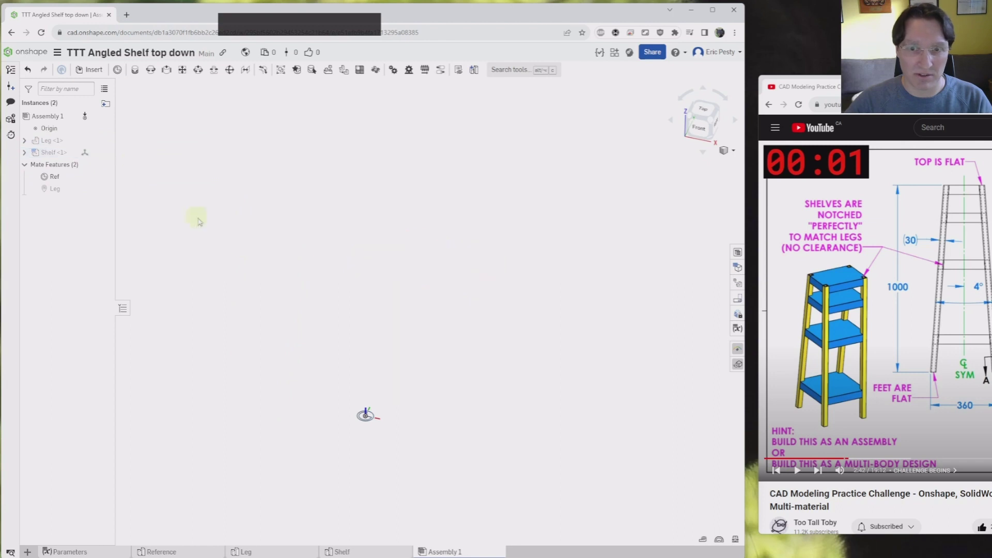
pyautogui.click(103, 153)
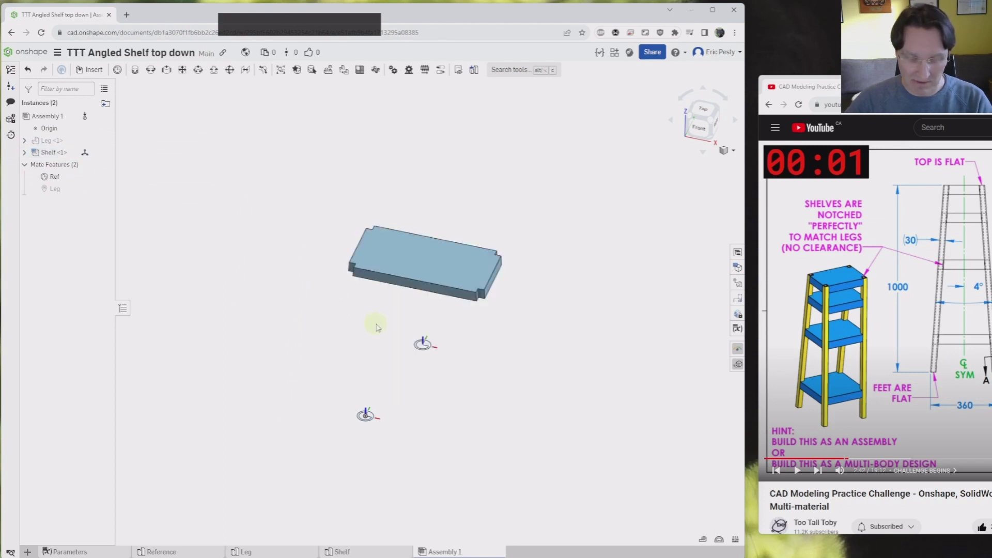
# - Fasten the shelf's mate connector to the Ref connector at the origin and name the mate Shelf
pyautogui.press('m')
pyautogui.click(422, 344)
pyautogui.click(370, 416)
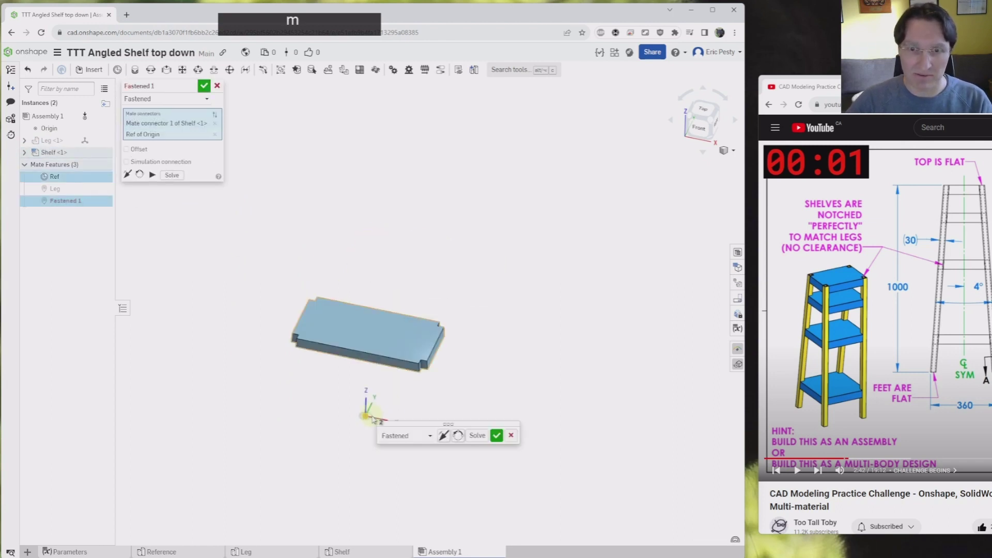
pyautogui.click(192, 86)
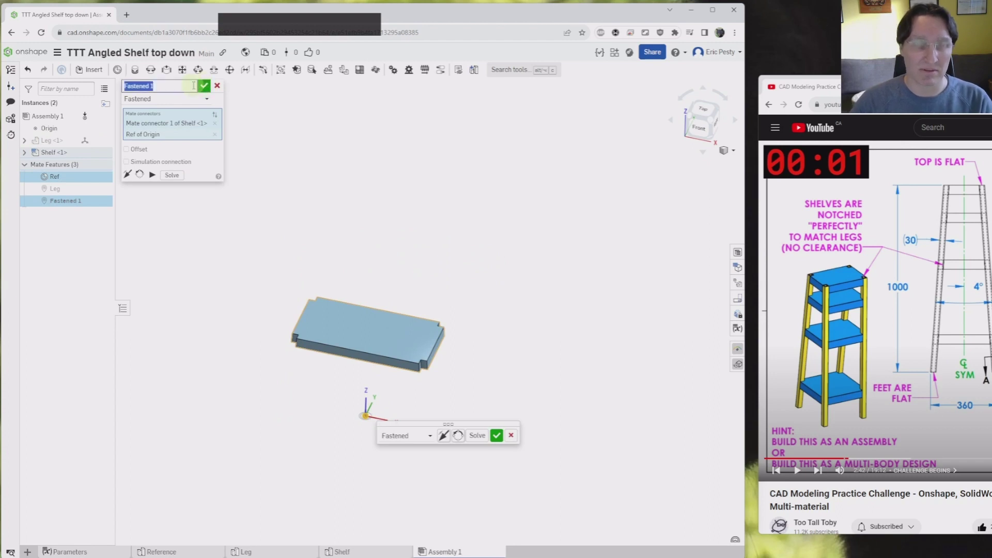
pyautogui.write('Shel')
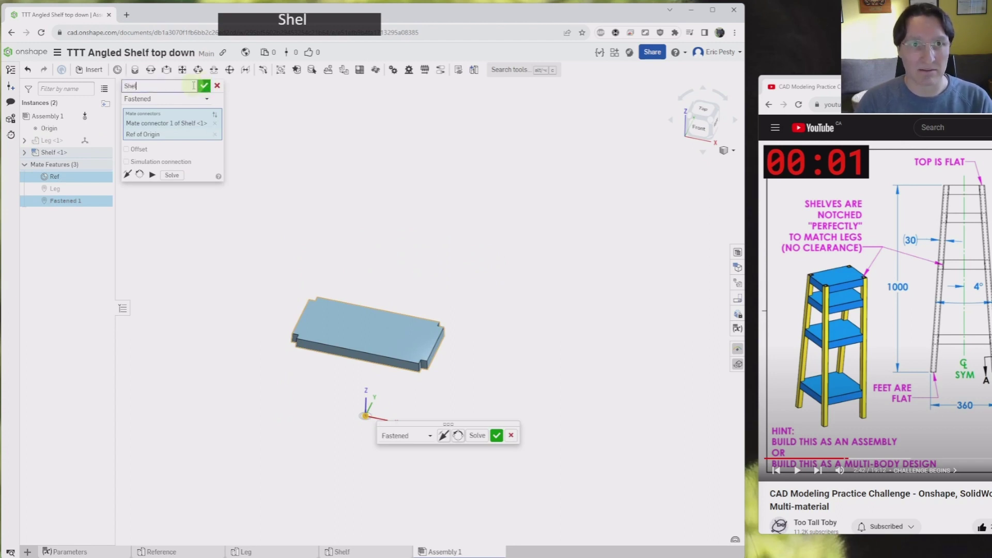
pyautogui.write('f')
pyautogui.press('Return')
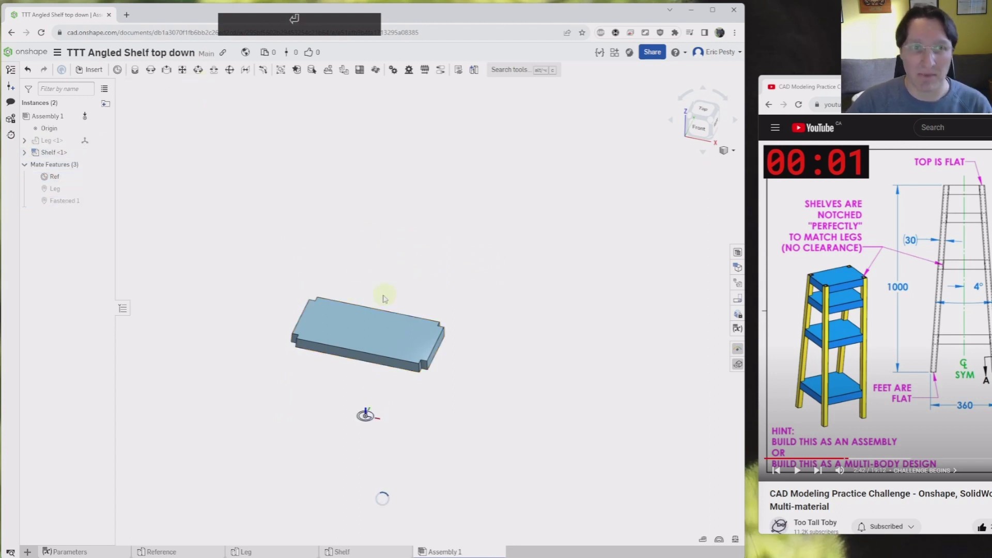
# - In the Reference part studio, set the Front Profile sketch's bottom width dimension to #Width/2
pyautogui.moveTo(434, 266); pyautogui.dragTo(360, 405, button='right')
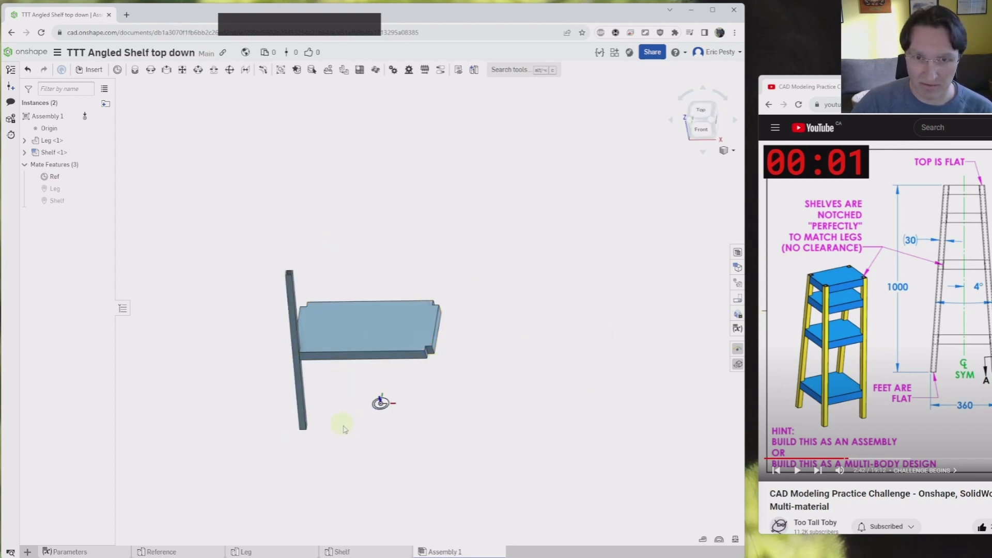
pyautogui.click(158, 552)
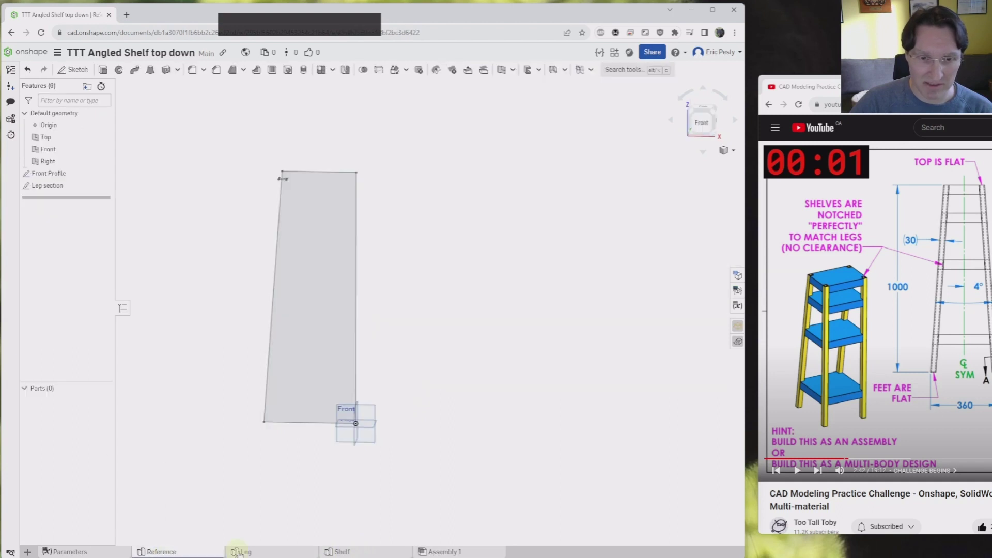
pyautogui.click(342, 552)
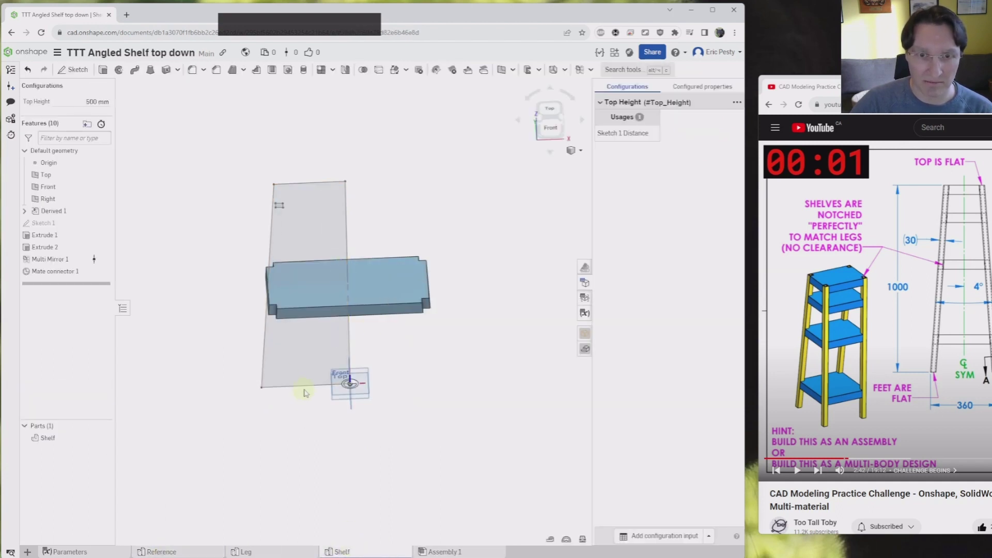
pyautogui.click(175, 553)
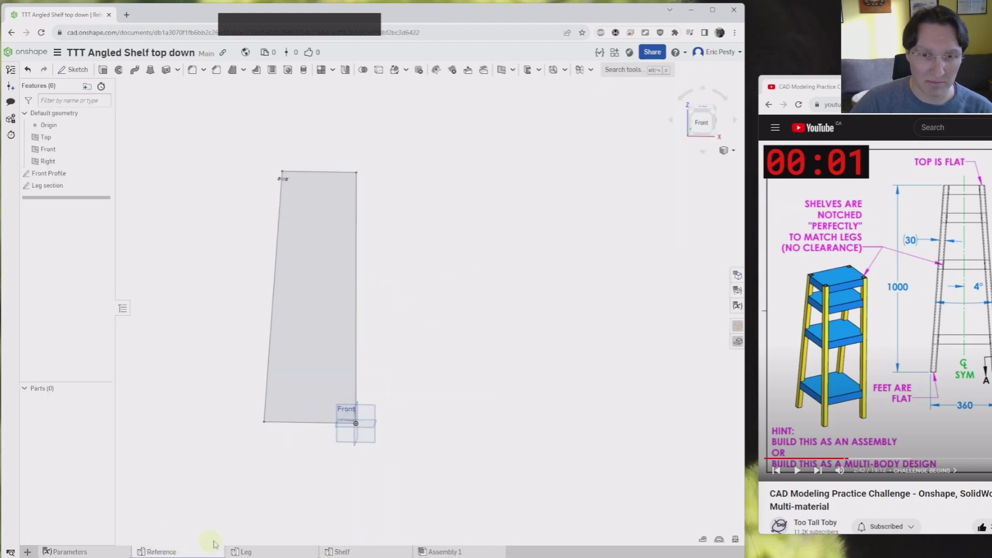
pyautogui.click(49, 175)
pyautogui.doubleClick(49, 176)
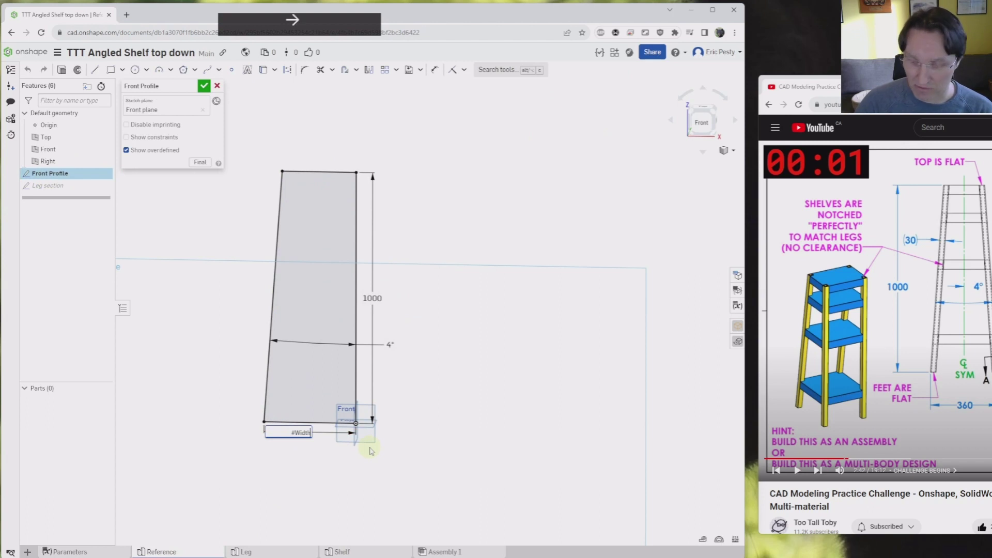
pyautogui.write('2')
pyautogui.press('Return')
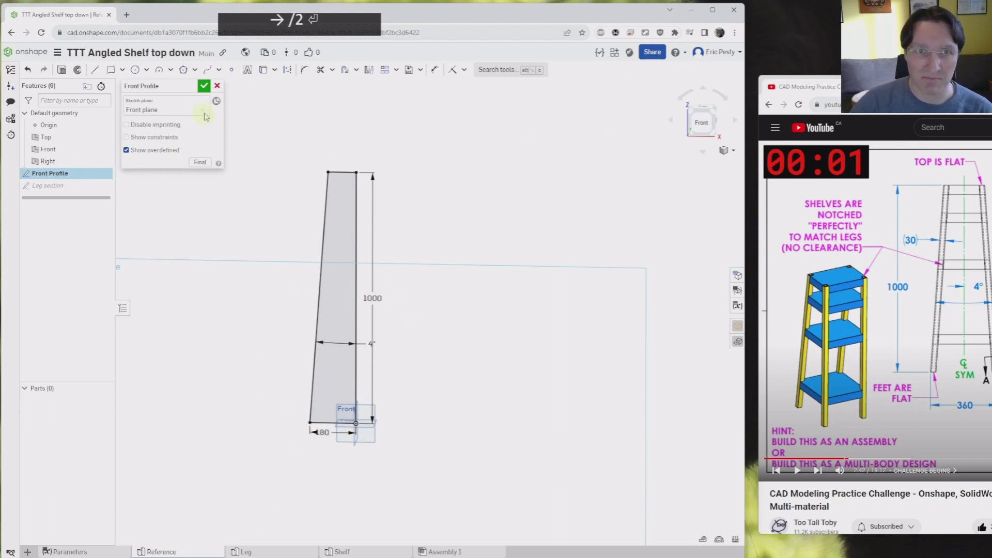
pyautogui.click(204, 86)
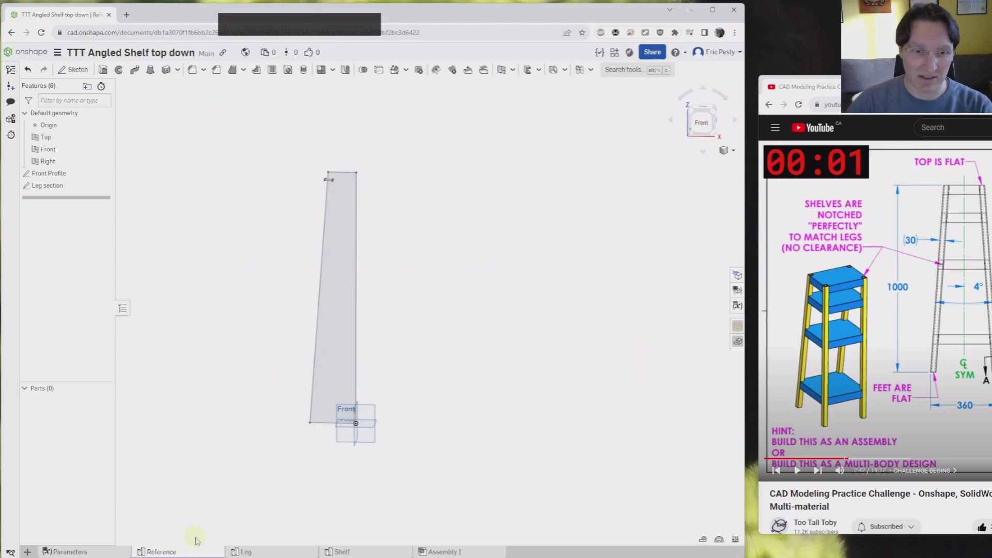
# - Inspect the Leg and Shelf part studios and Assembly 1 for the effect of the halved profile width
pyautogui.click(242, 551)
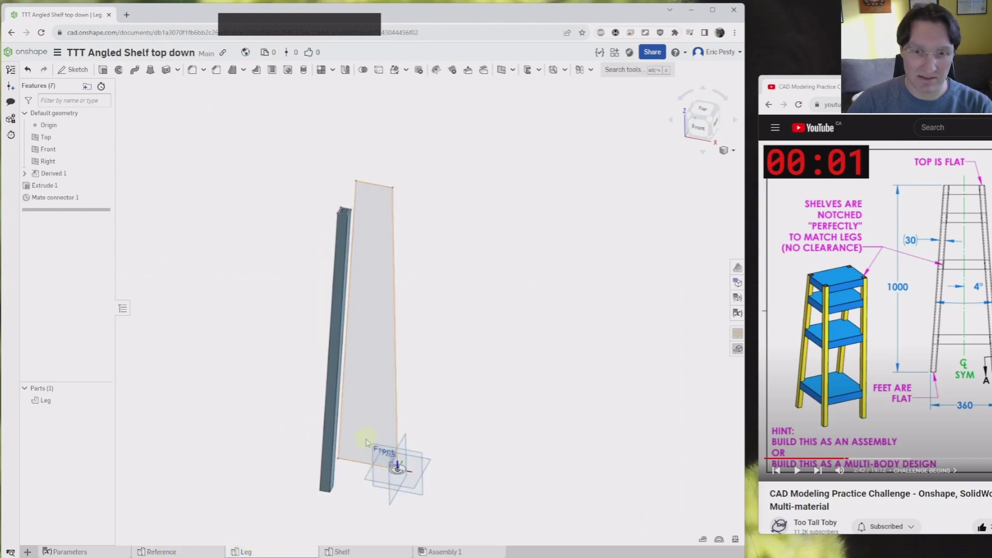
pyautogui.click(343, 552)
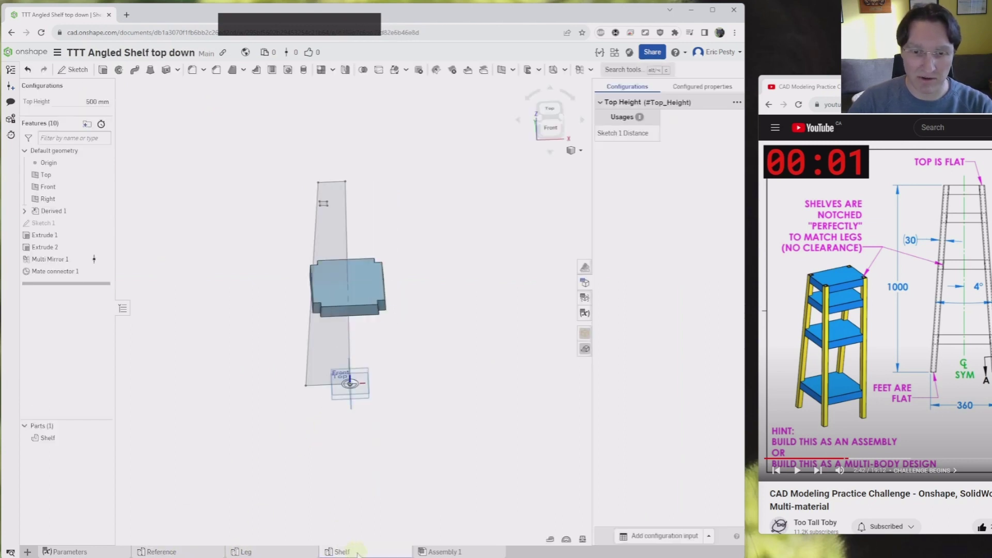
pyautogui.click(445, 551)
pyautogui.moveTo(416, 370); pyautogui.dragTo(382, 331, button='right')
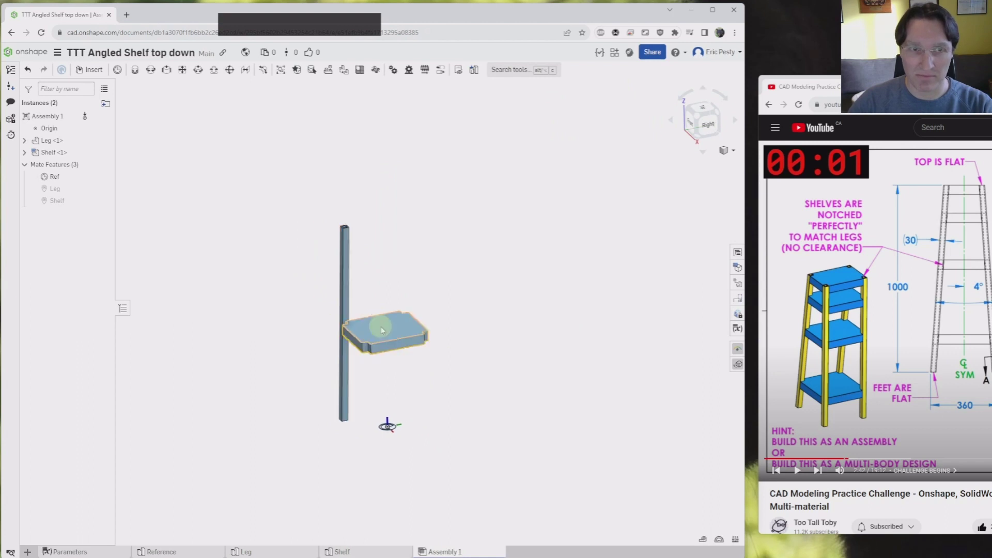
pyautogui.scroll(3, 382, 331)
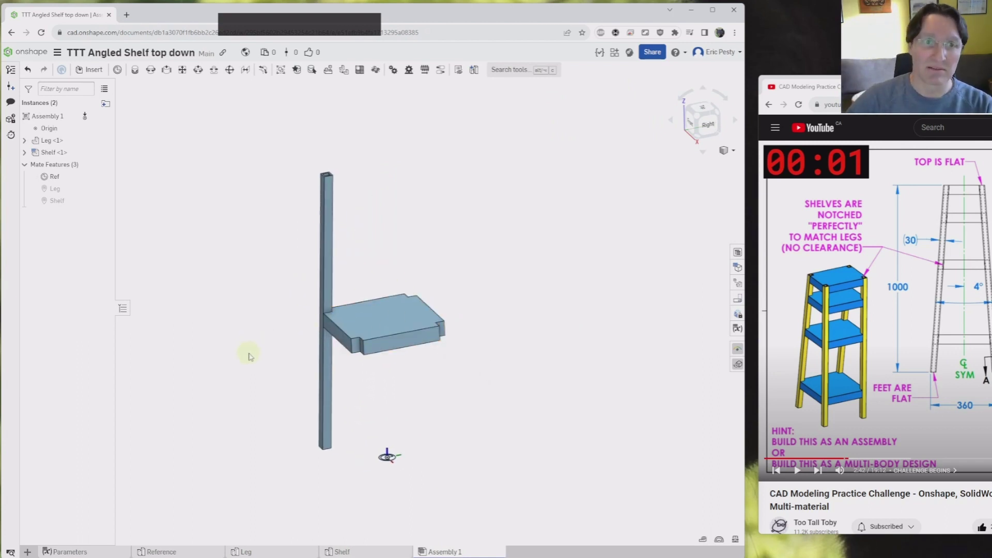
pyautogui.moveTo(313, 322); pyautogui.dragTo(289, 287, button='right')
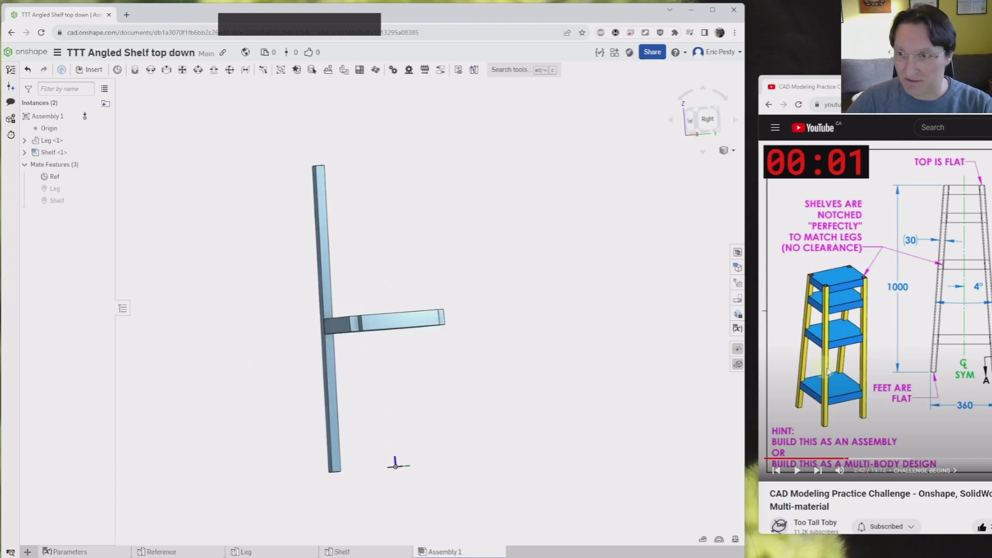
# - Add a variable named Shelves to the Parameters variable studio and set its variable type to Any
pyautogui.moveTo(406, 199)
pyautogui.mouseDown(button='right')
pyautogui.moveTo(401, 177)
pyautogui.moveTo(408, 195)
pyautogui.mouseUp(button='right')
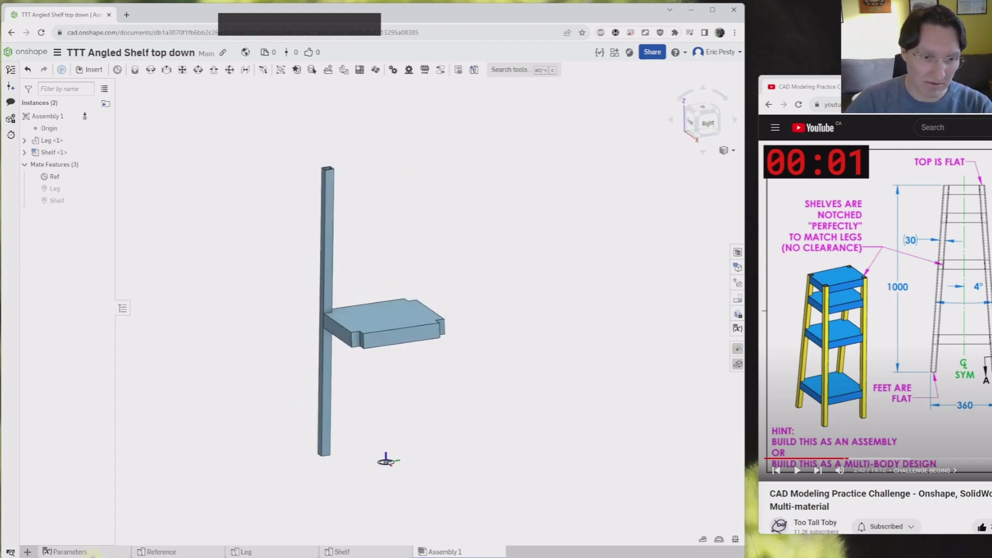
pyautogui.click(70, 552)
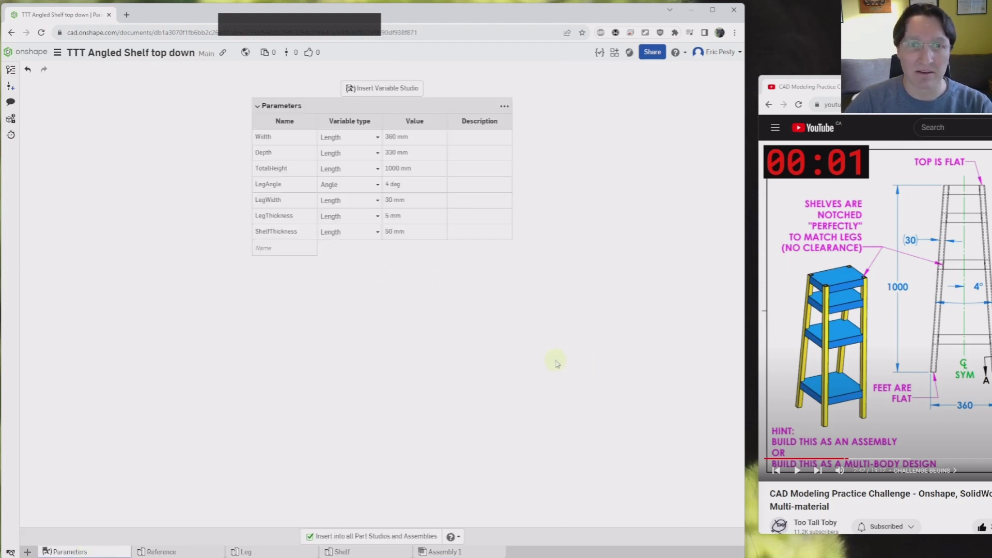
pyautogui.click(303, 249)
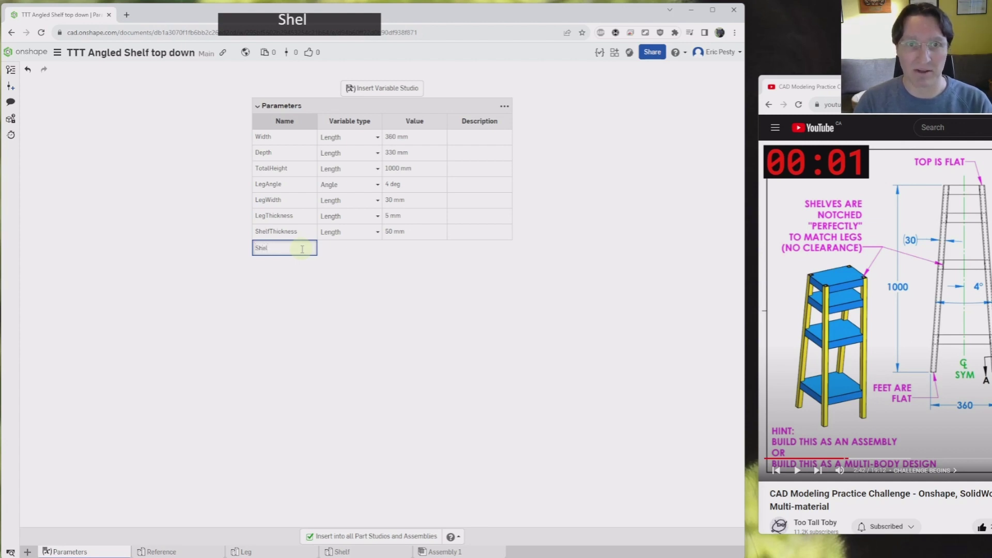
pyautogui.press('BackSpace')
pyautogui.write('ves')
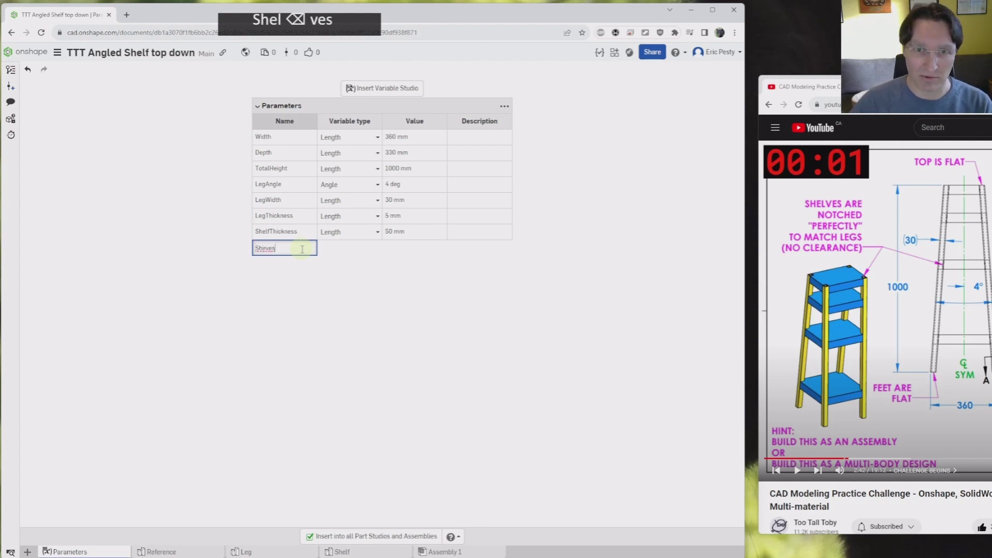
pyautogui.press('Return')
pyautogui.click(269, 248)
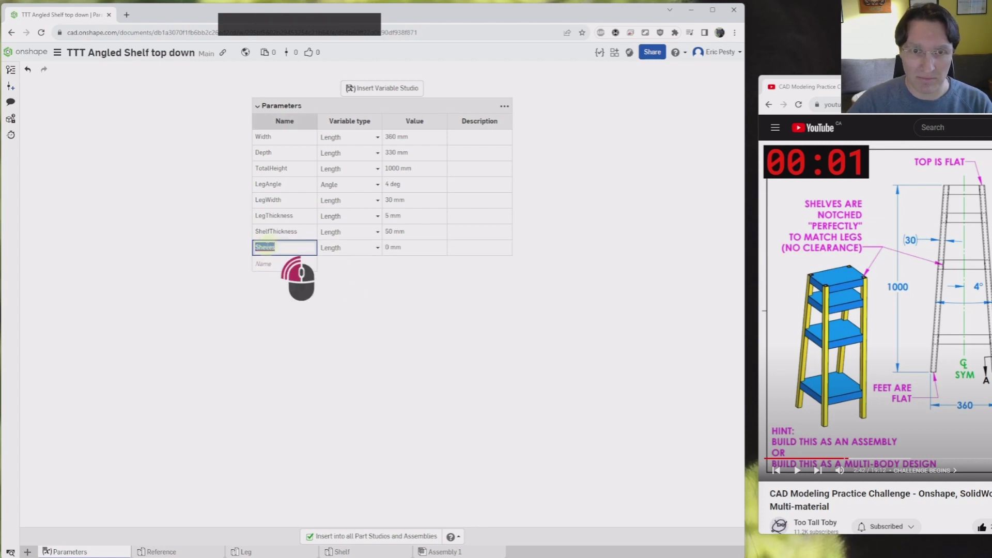
pyautogui.write('l')
pyautogui.press('Return')
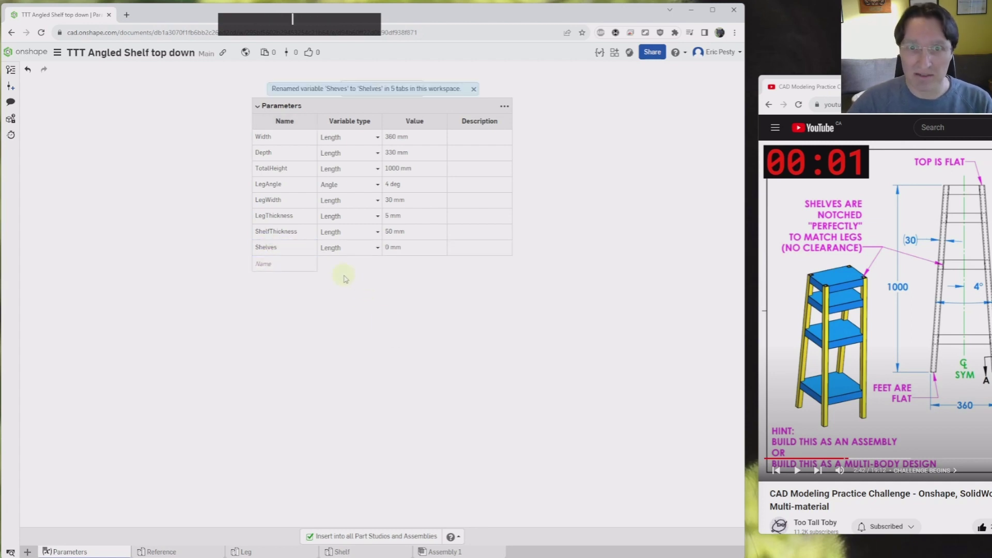
pyautogui.click(378, 249)
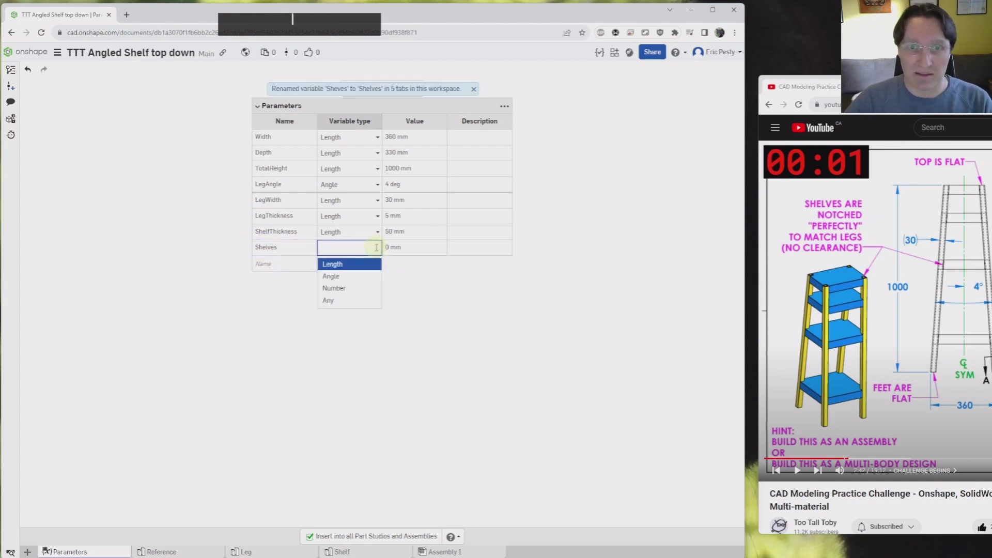
pyautogui.click(349, 300)
# - Begin the Shelves value as an array with #TotalHeight as first entry, and consult the drawing for the shelf spacings
pyautogui.click(411, 248)
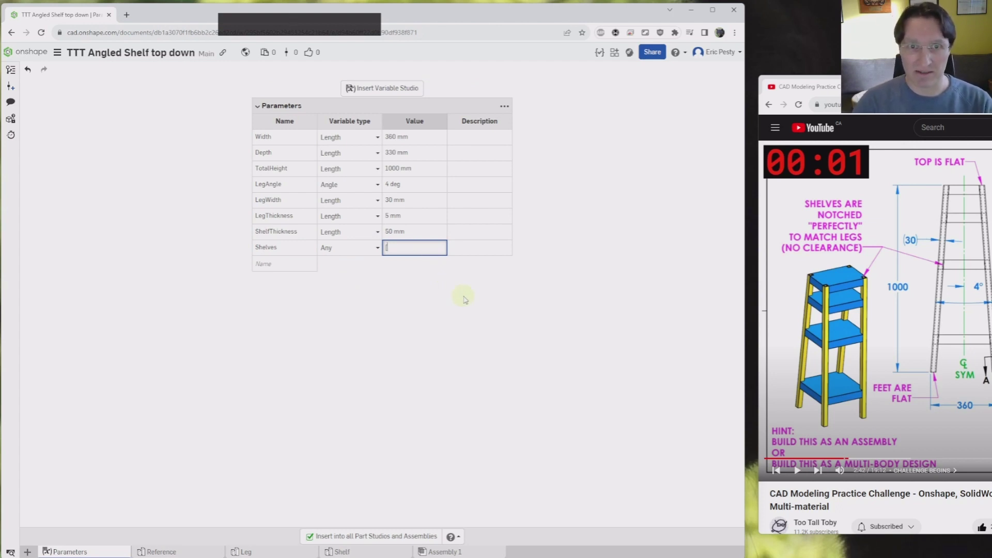
pyautogui.write('#')
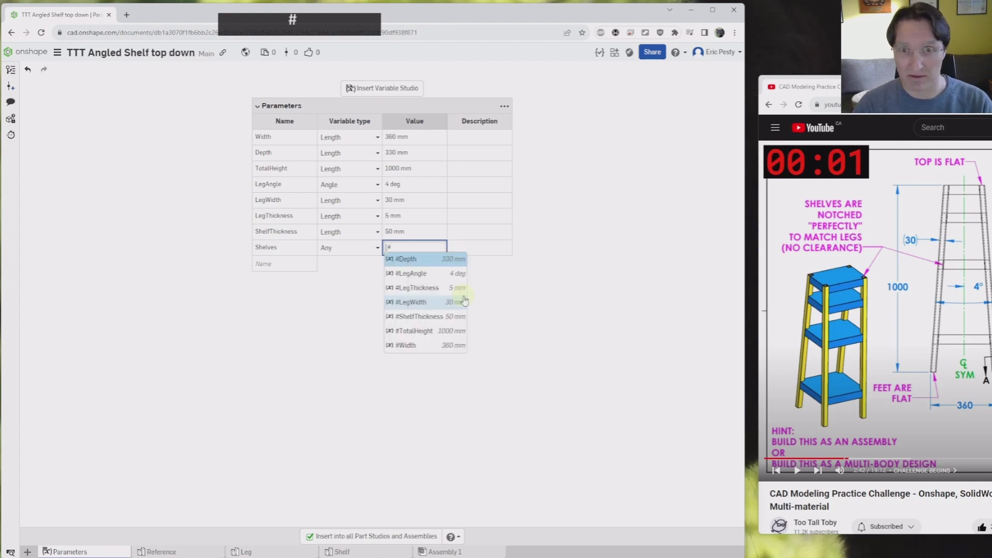
pyautogui.write('to')
pyautogui.press('Return')
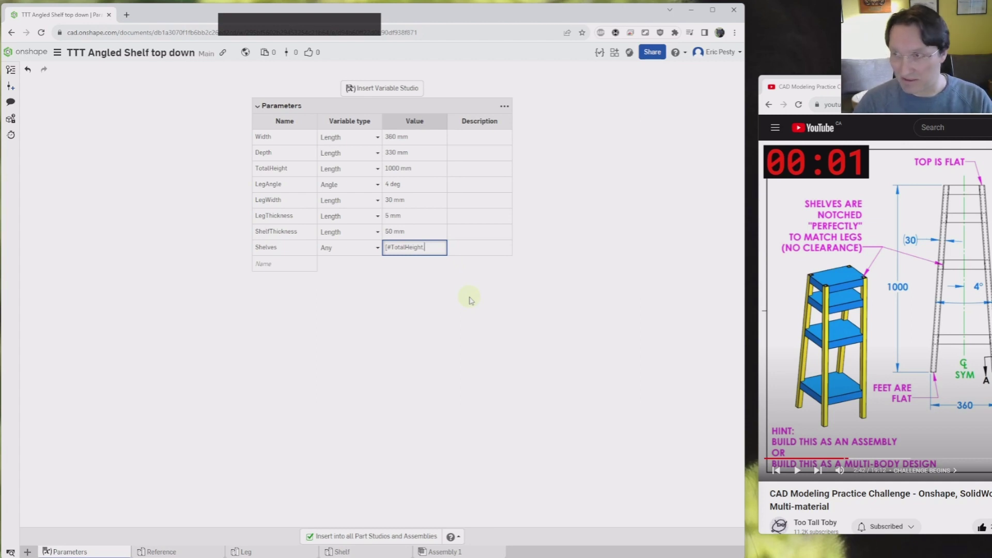
pyautogui.moveTo(816, 82); pyautogui.dragTo(557, 81)
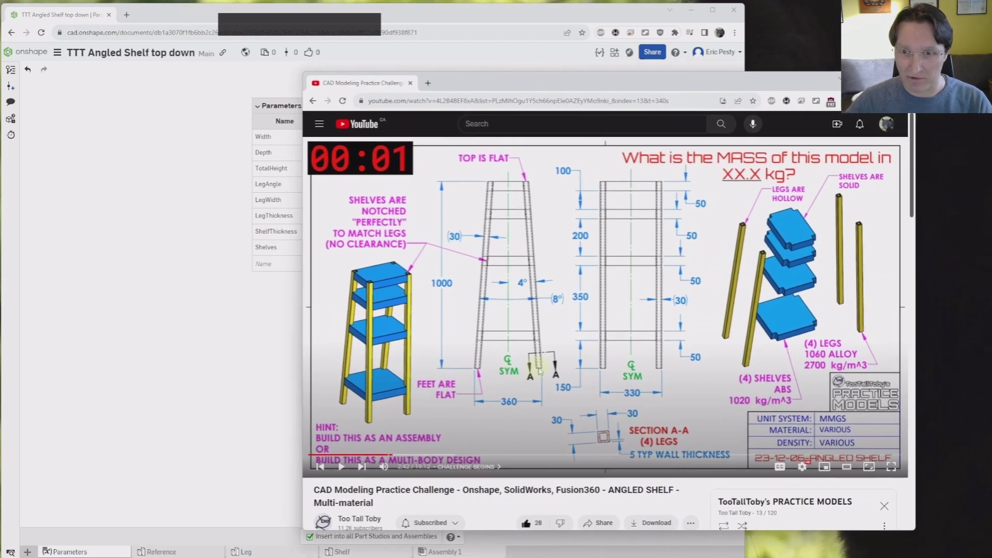
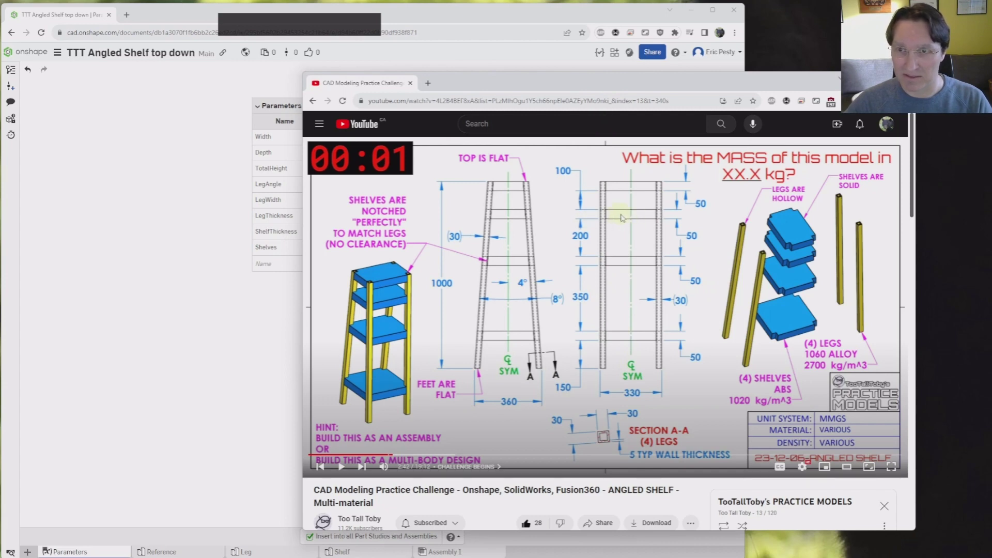
pyautogui.moveTo(601, 72); pyautogui.dragTo(901, 73)
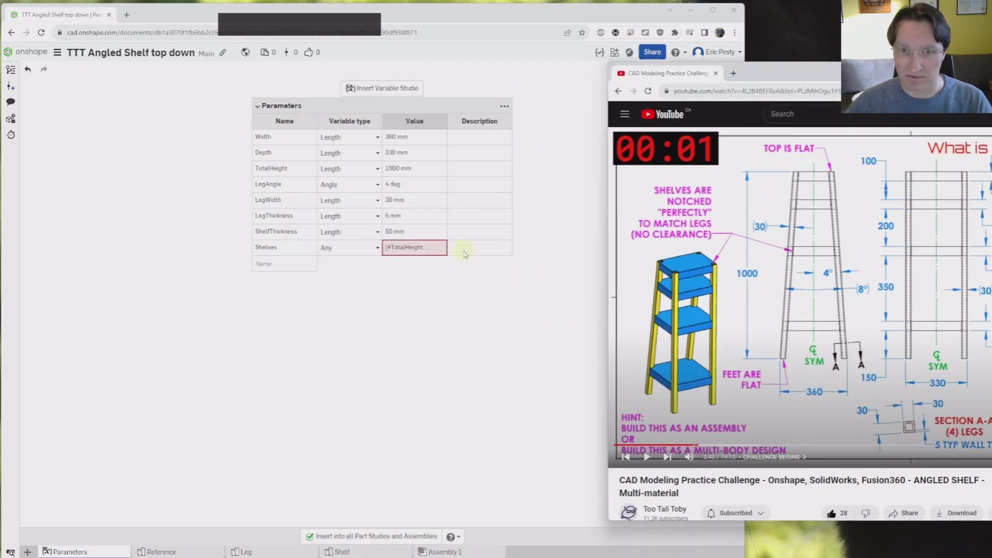
# - Complete the Shelves array with the entries 200mm, 600mm and 750mm, and widen the table's Value column
pyautogui.click(428, 246)
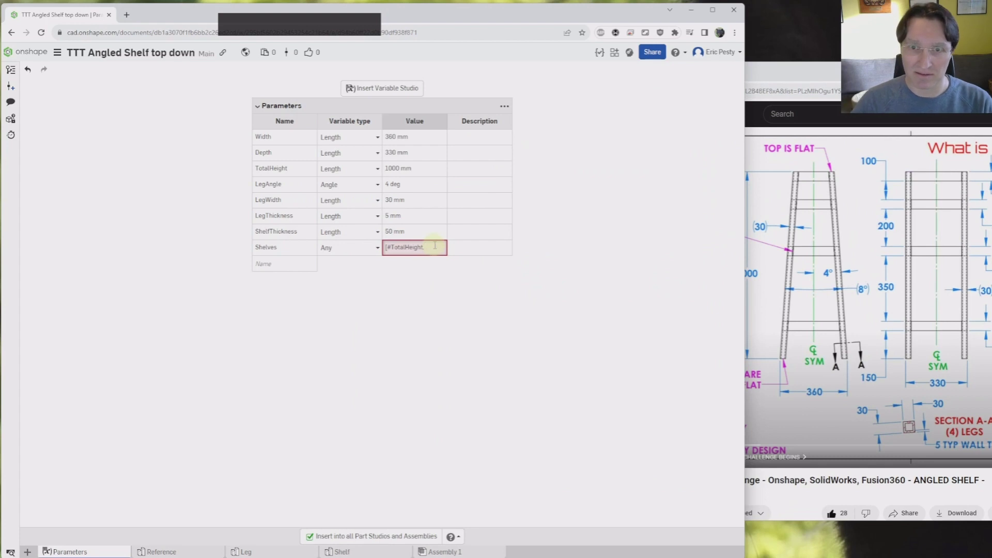
pyautogui.write('2')
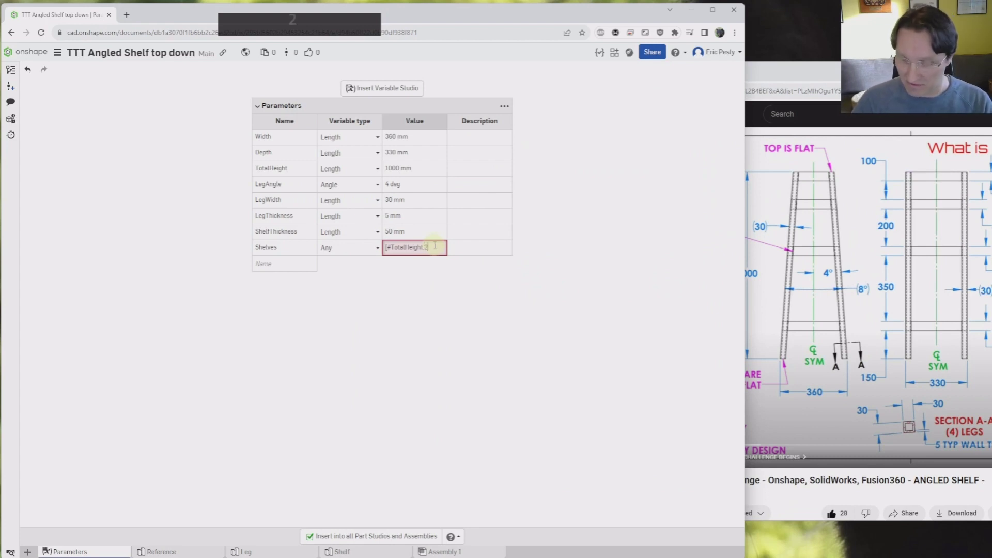
pyautogui.write('00mm,')
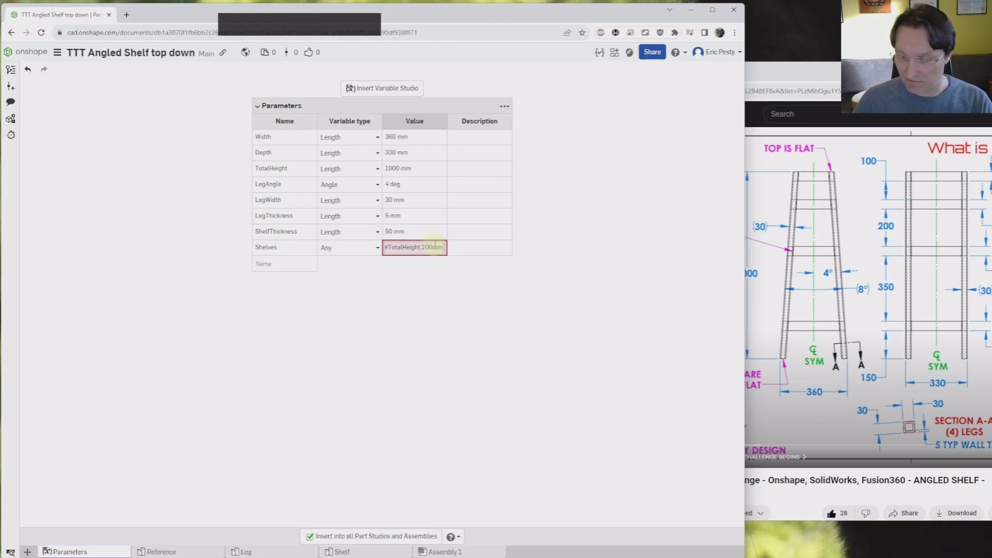
pyautogui.write('400mm')
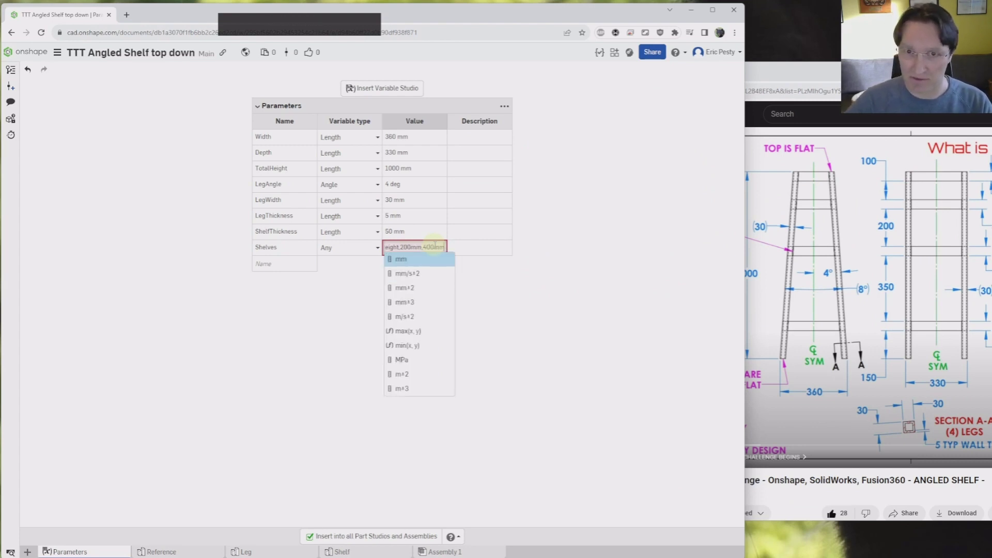
pyautogui.click(425, 247)
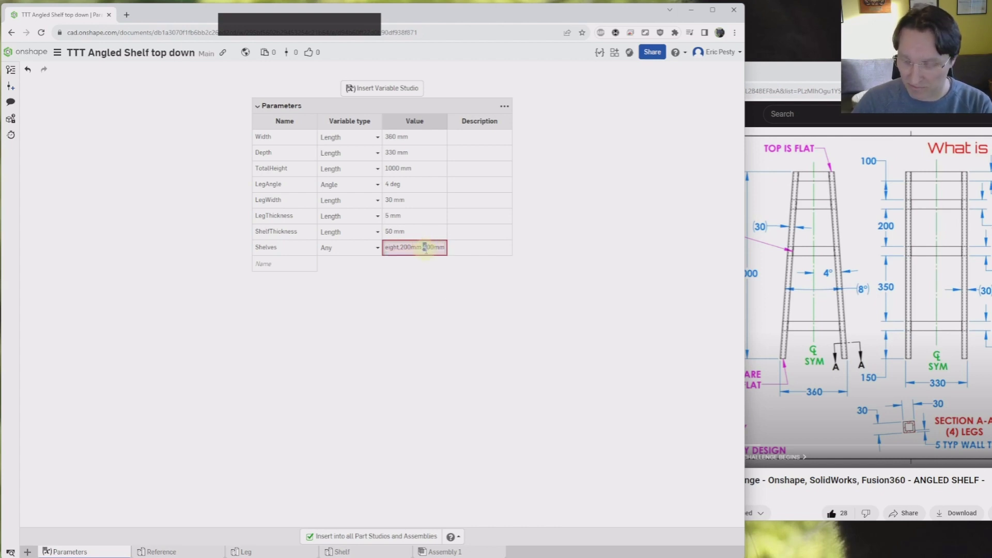
pyautogui.write('6')
pyautogui.press('Right')
pyautogui.press('Right')
pyautogui.press('Right')
pyautogui.press('Right')
pyautogui.press('Right')
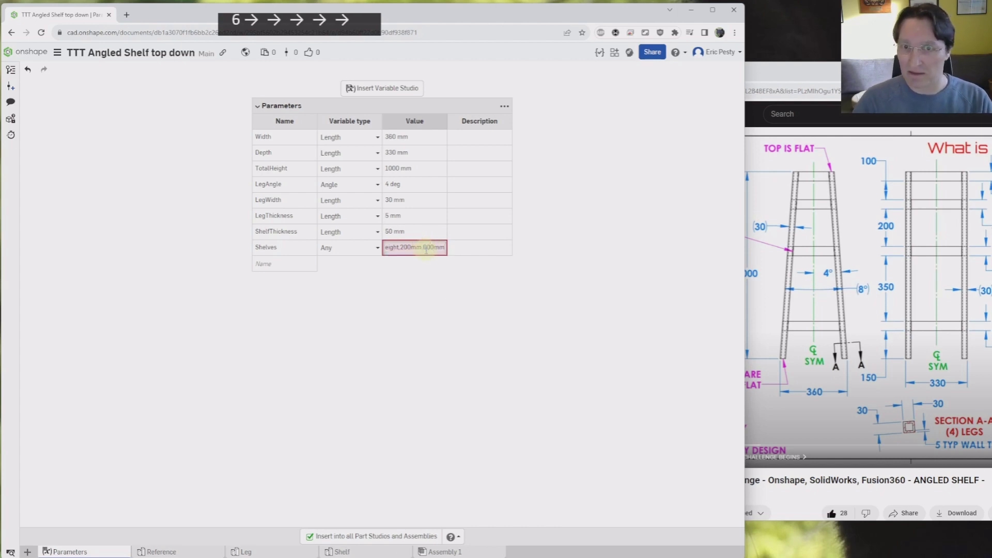
pyautogui.write(',')
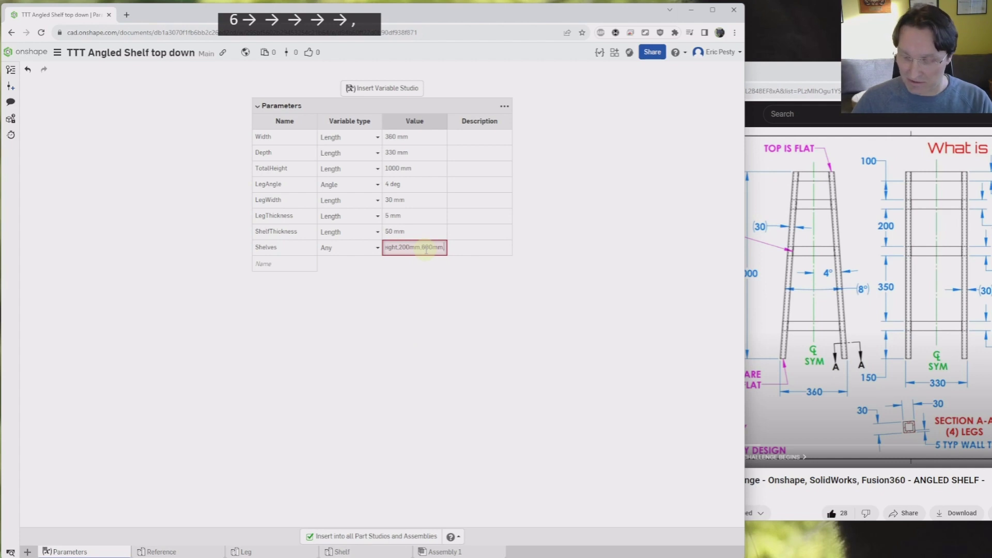
pyautogui.write('750mm')
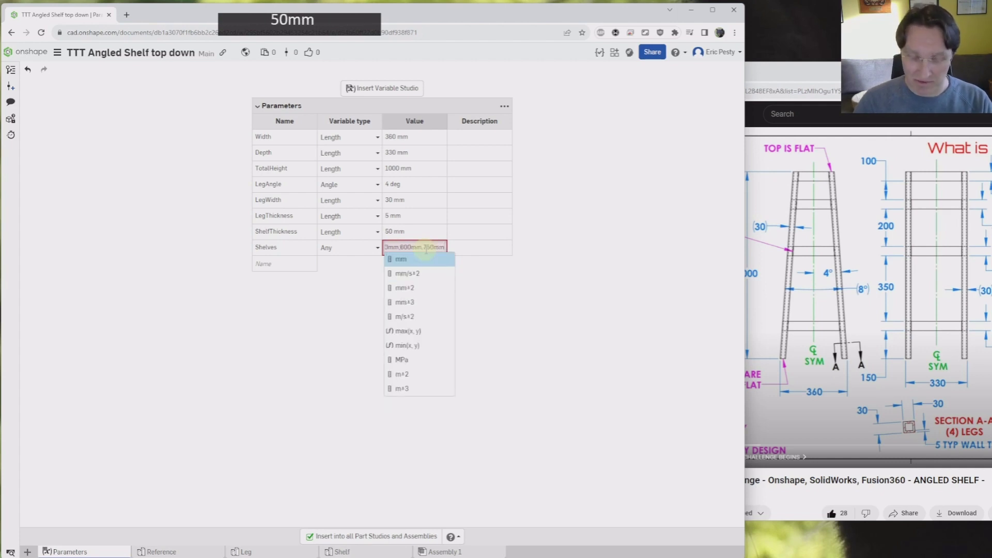
pyautogui.write(']')
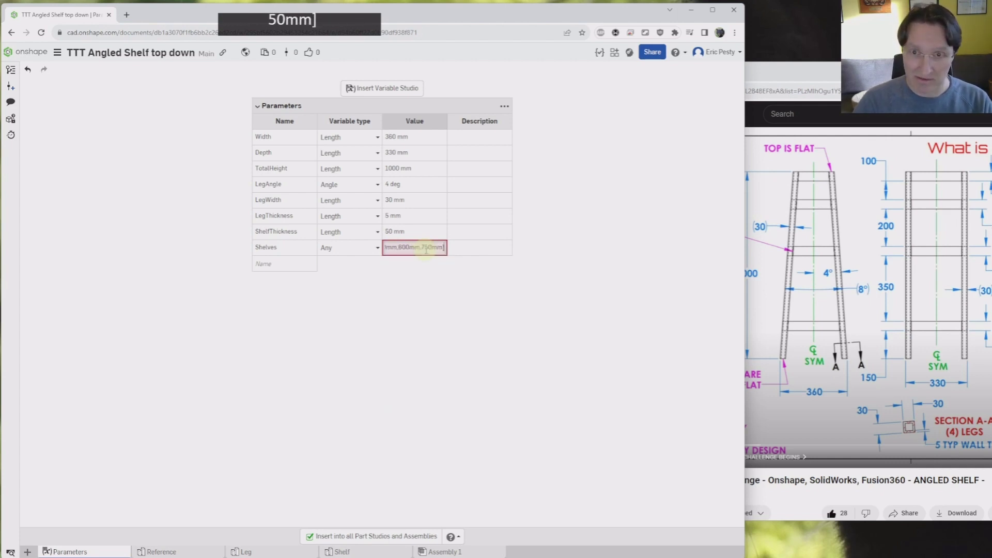
pyautogui.click(473, 252)
pyautogui.moveTo(447, 119); pyautogui.dragTo(500, 119)
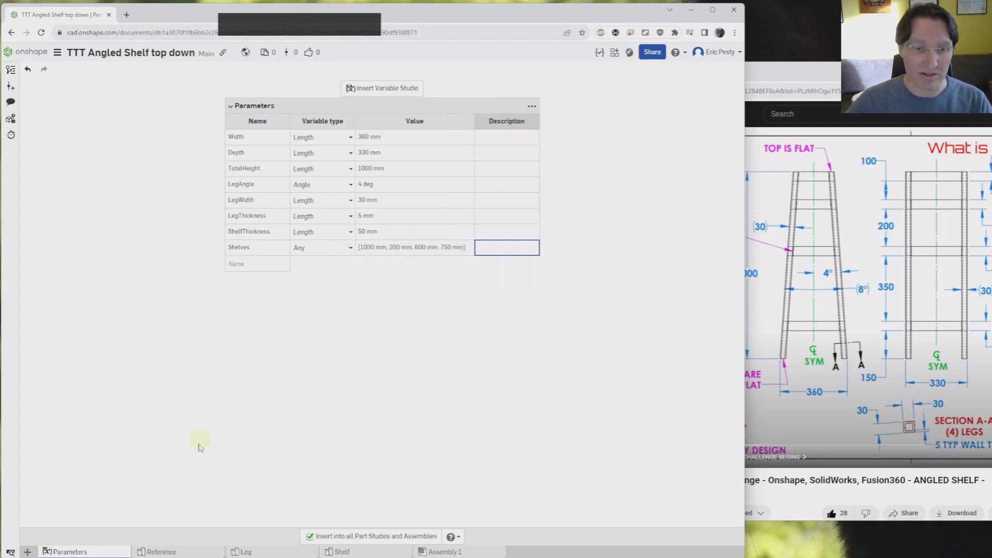
# - In Assembly 1, change the Shelf instance's Top Height configuration to #Shelves[0]
pyautogui.click(440, 552)
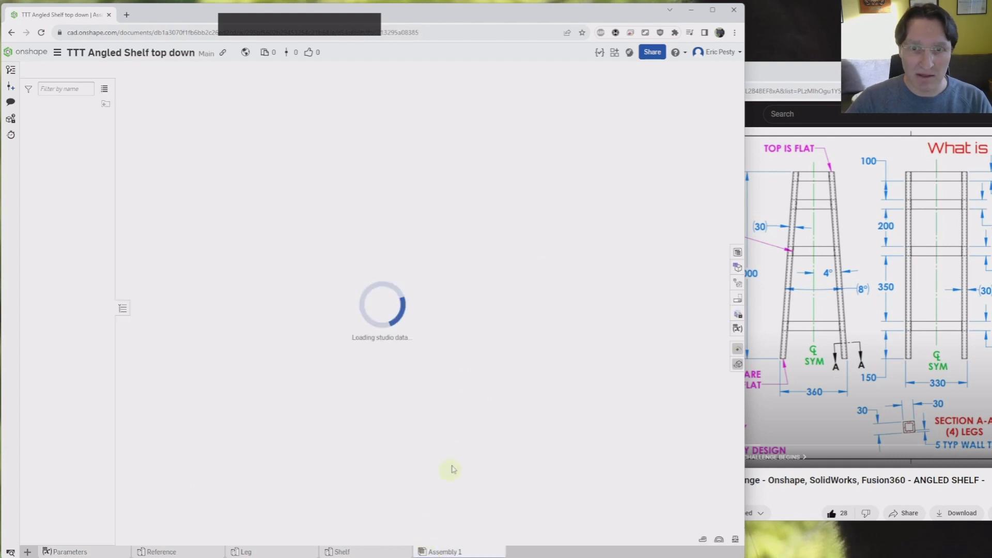
pyautogui.moveTo(462, 281); pyautogui.dragTo(454, 274, button='right')
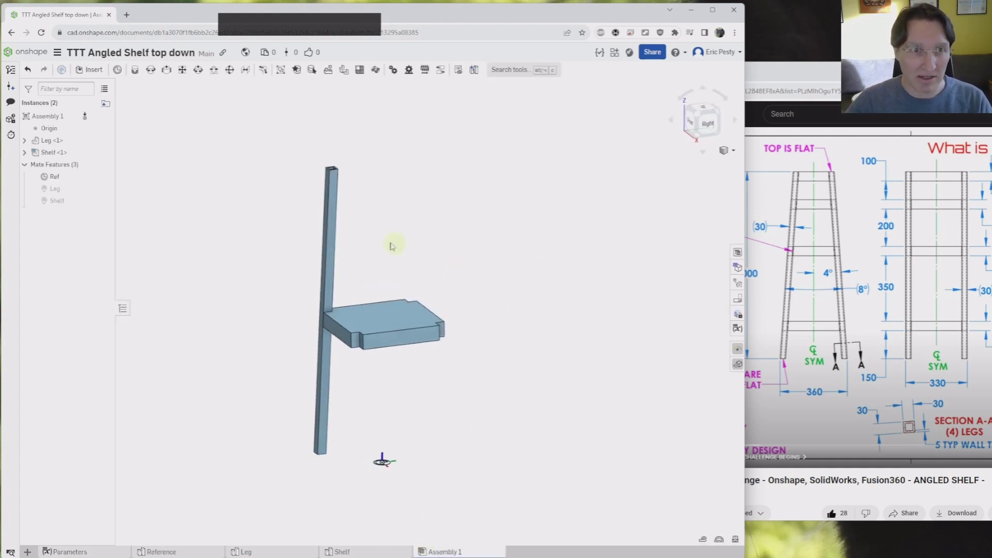
pyautogui.rightClick(56, 153)
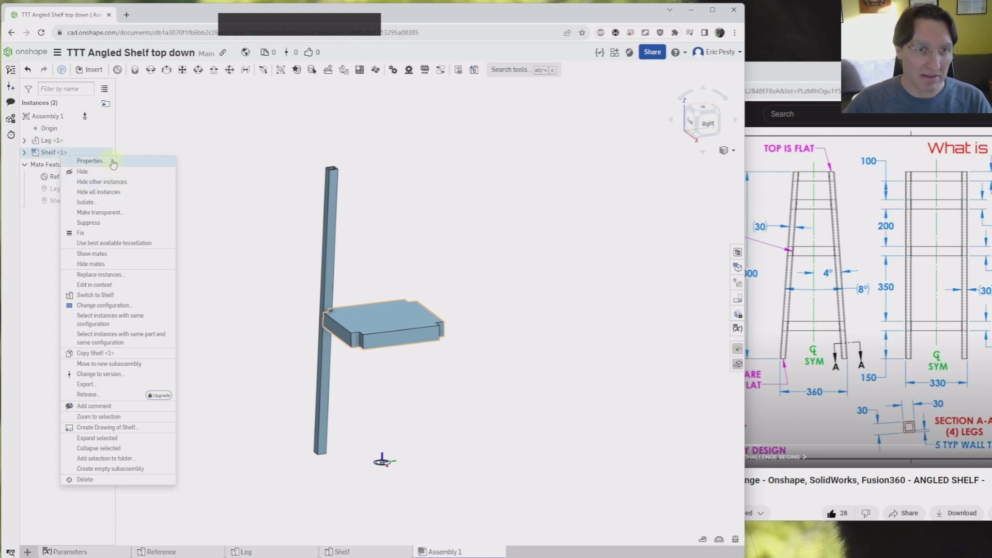
pyautogui.click(120, 305)
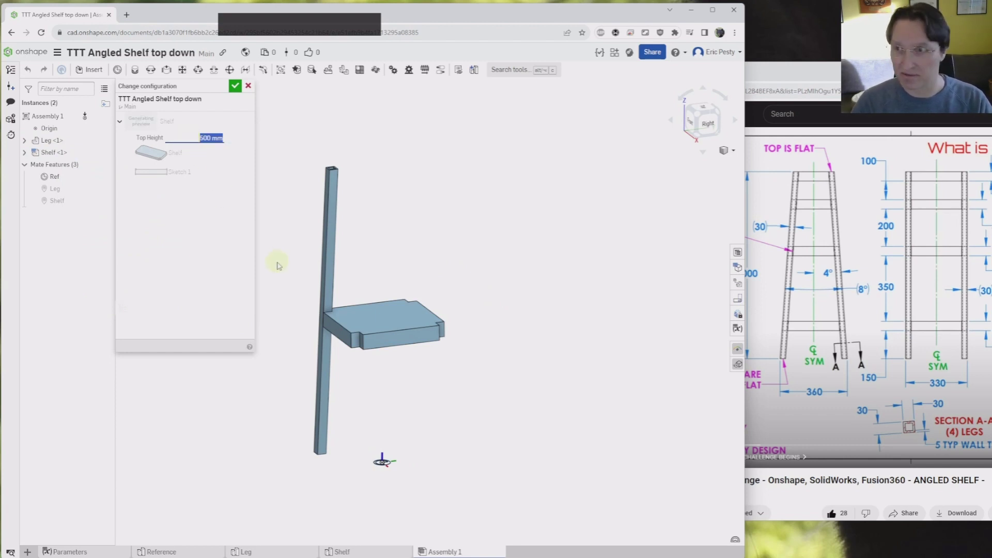
pyautogui.write('Sh')
pyautogui.press('Down')
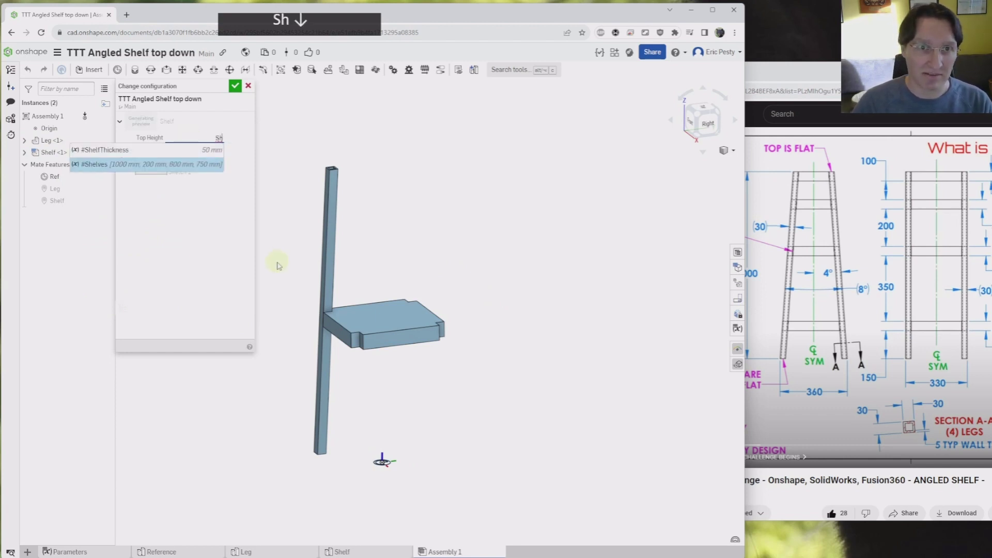
pyautogui.press('Return')
pyautogui.write('[')
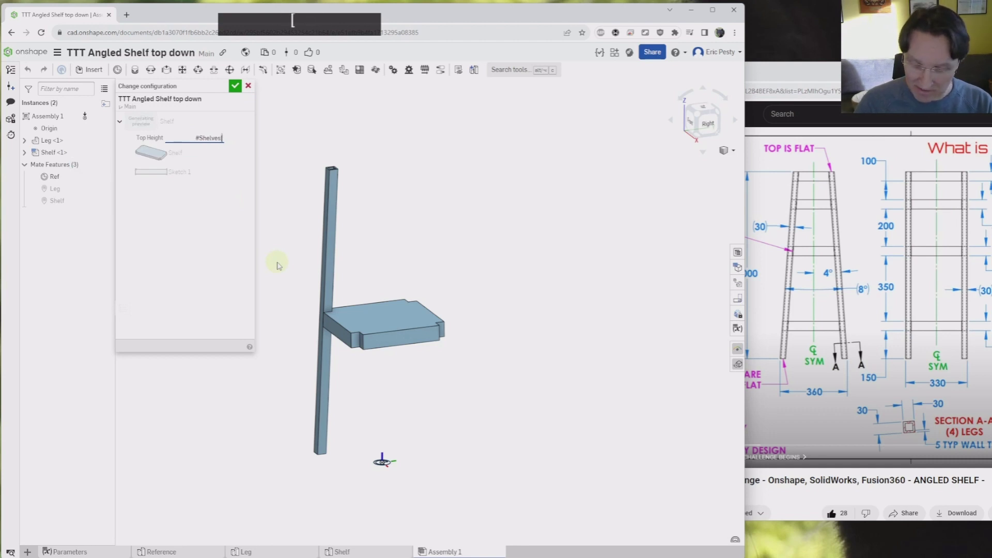
pyautogui.write('0]')
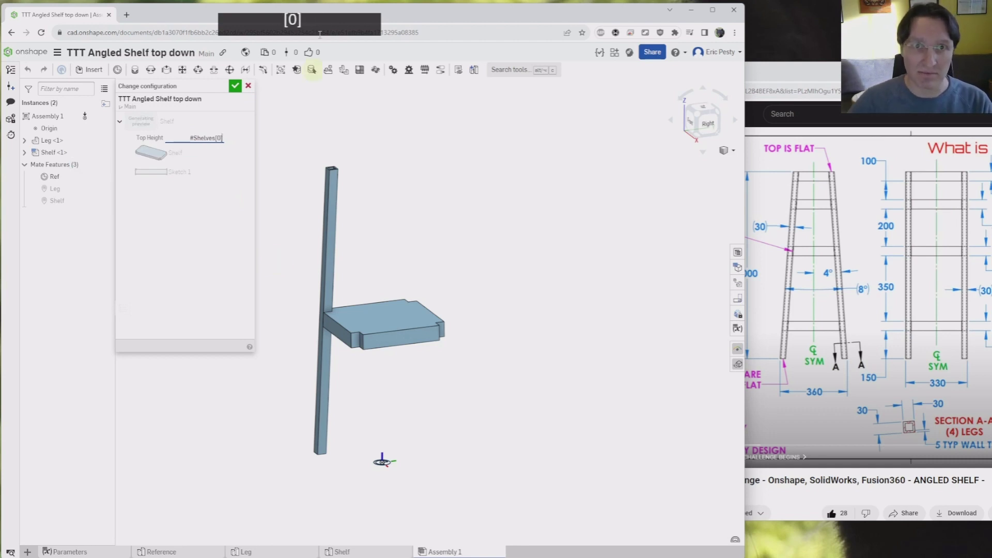
pyautogui.click(235, 86)
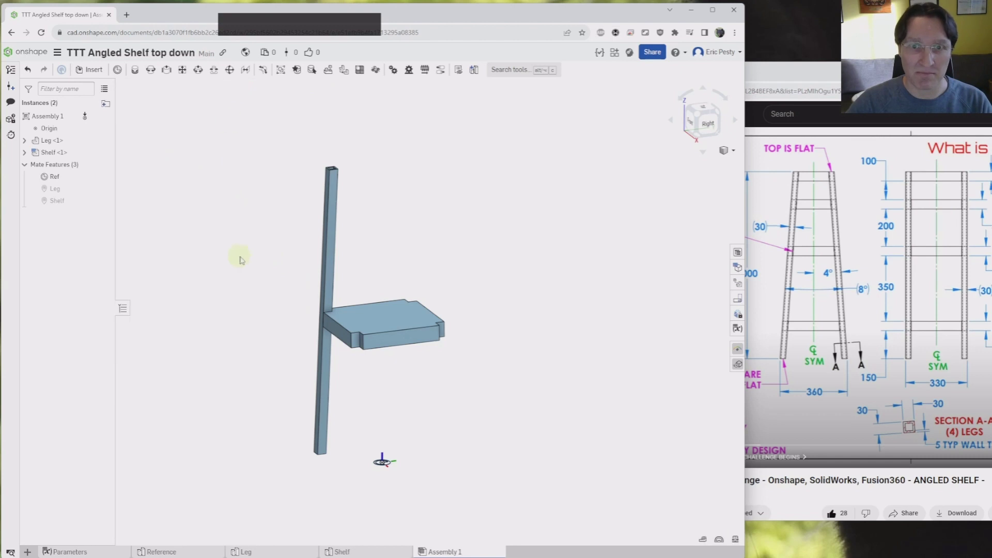
# - Check the shelf's height in the assembly and its Top Height configuration in the Shelf part studio, then return to Assembly 1
pyautogui.scroll(-3, 254, 259)
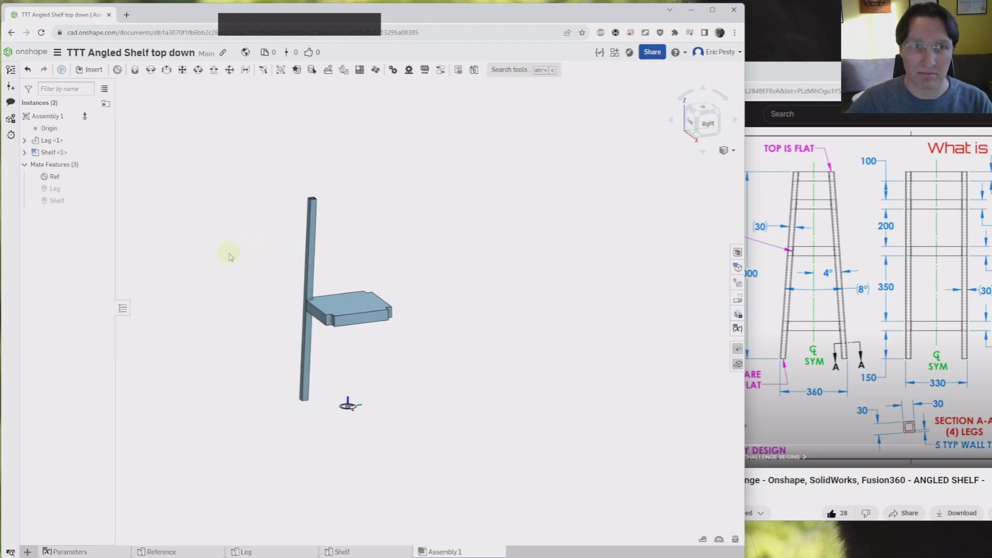
pyautogui.moveTo(230, 257); pyautogui.dragTo(235, 256, button='right')
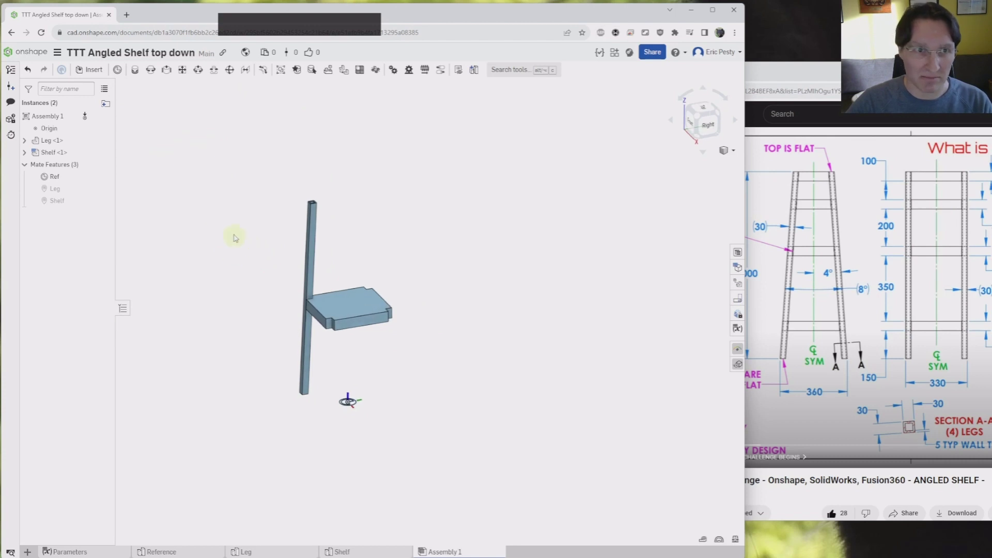
pyautogui.doubleClick(60, 153)
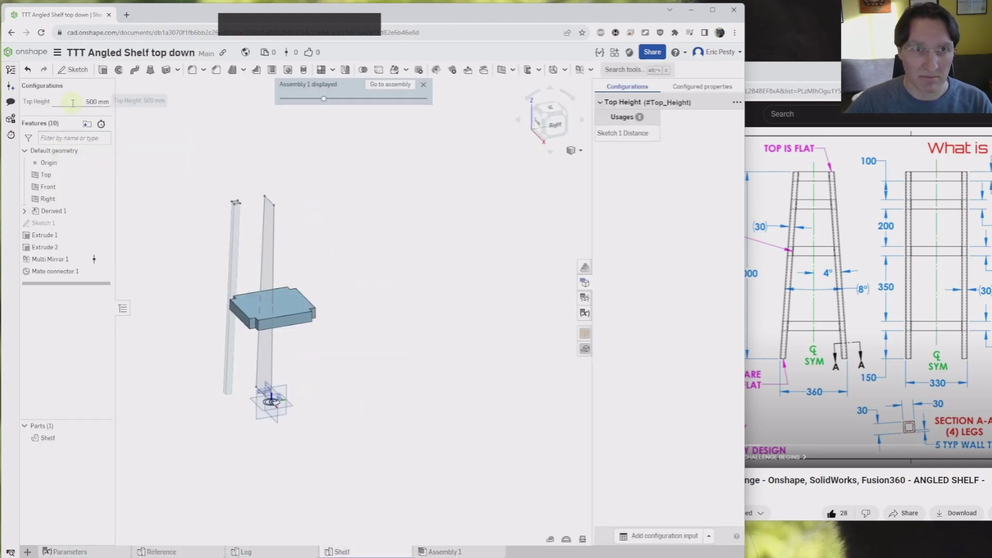
pyautogui.press('Escape')
pyautogui.press('Escape')
pyautogui.click(12, 32)
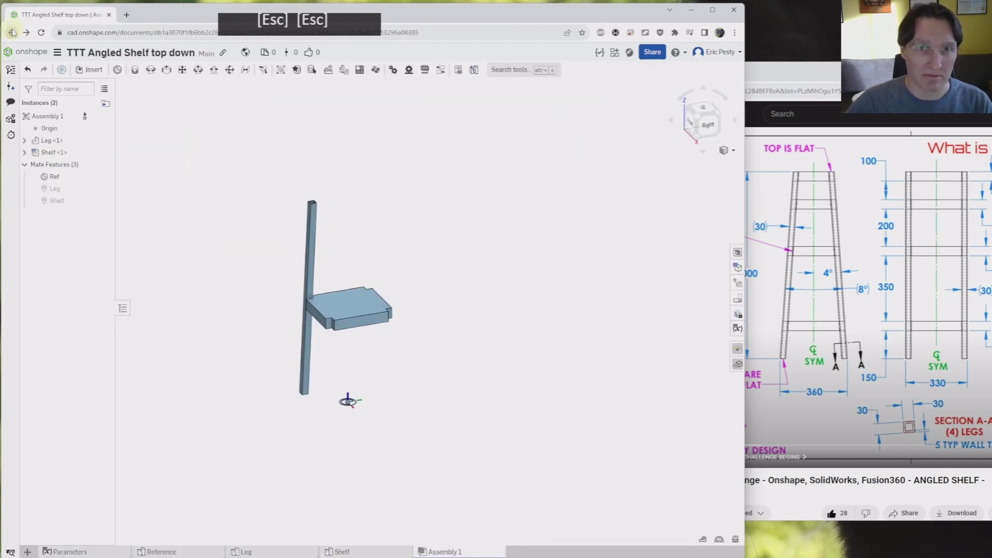
# - Set the Top Height configuration of the Shelf <1> instance to #Shelves[0]
pyautogui.rightClick(62, 152)
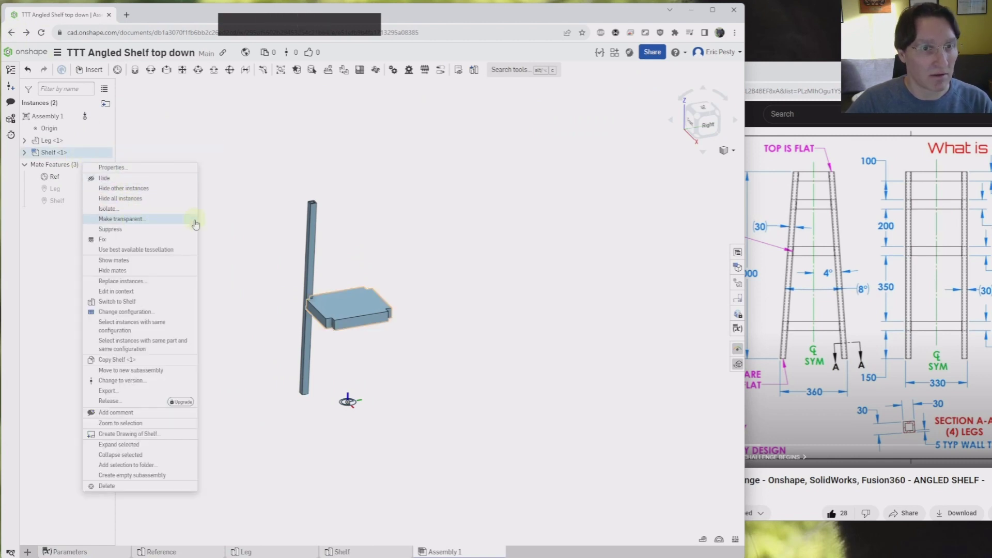
pyautogui.click(138, 312)
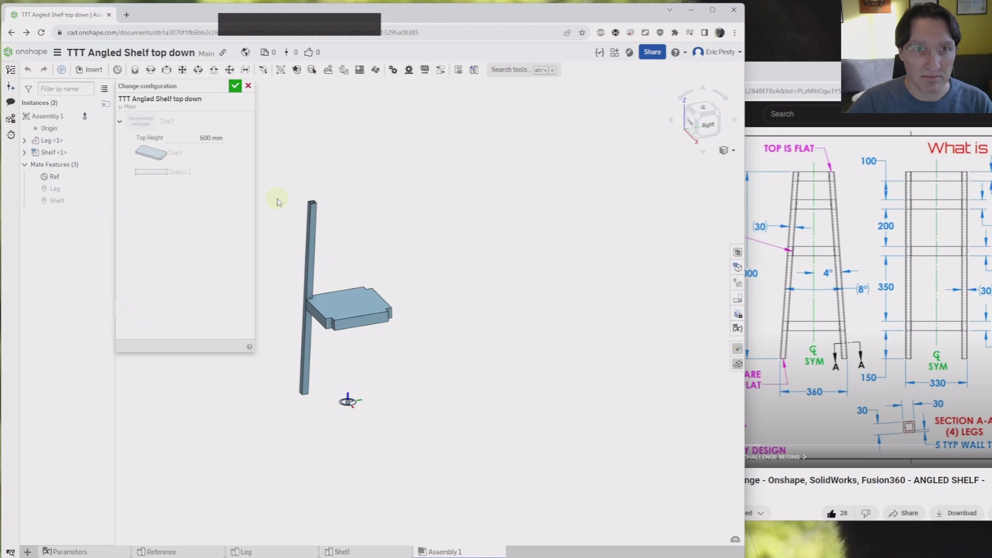
pyautogui.click(202, 138)
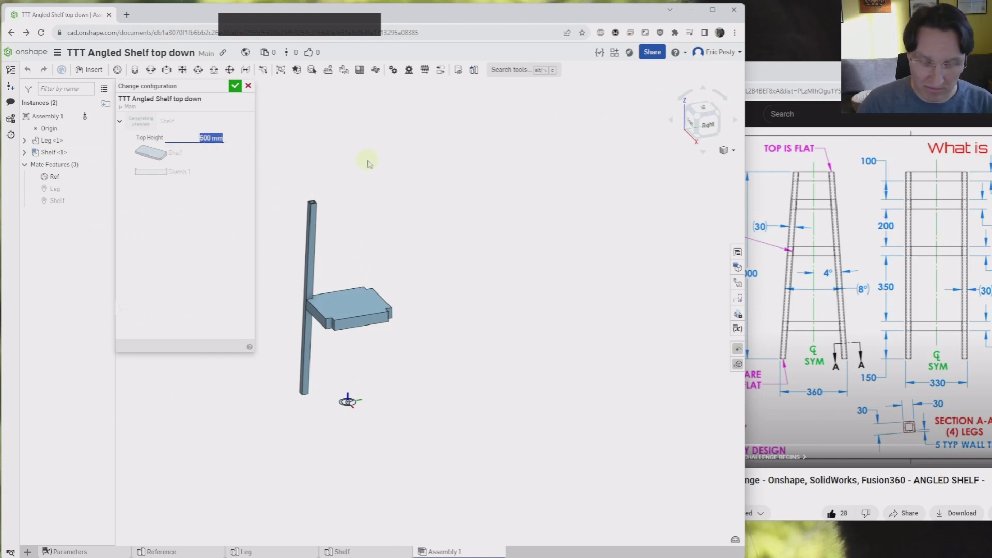
pyautogui.write('$')
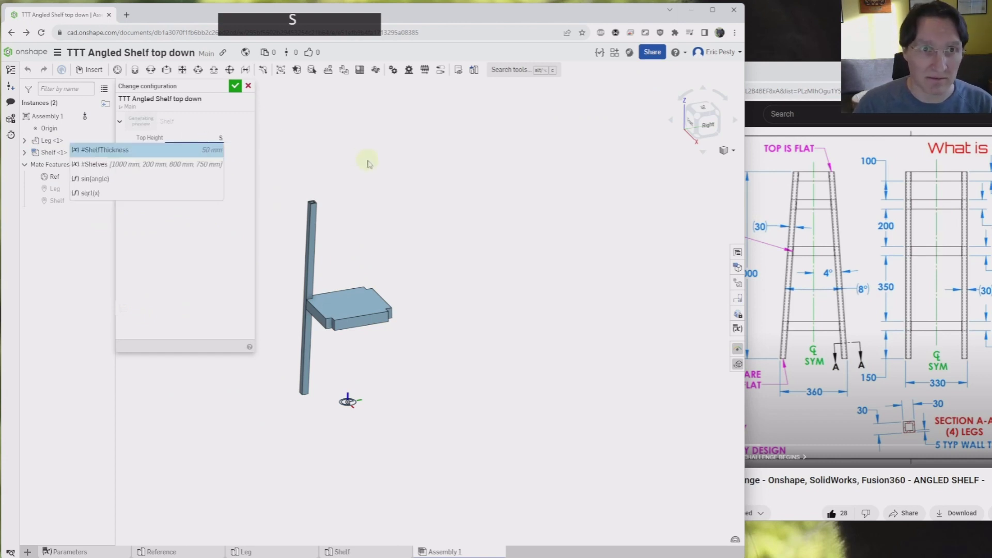
pyautogui.press('Down')
pyautogui.press('Return')
pyautogui.write('[0]')
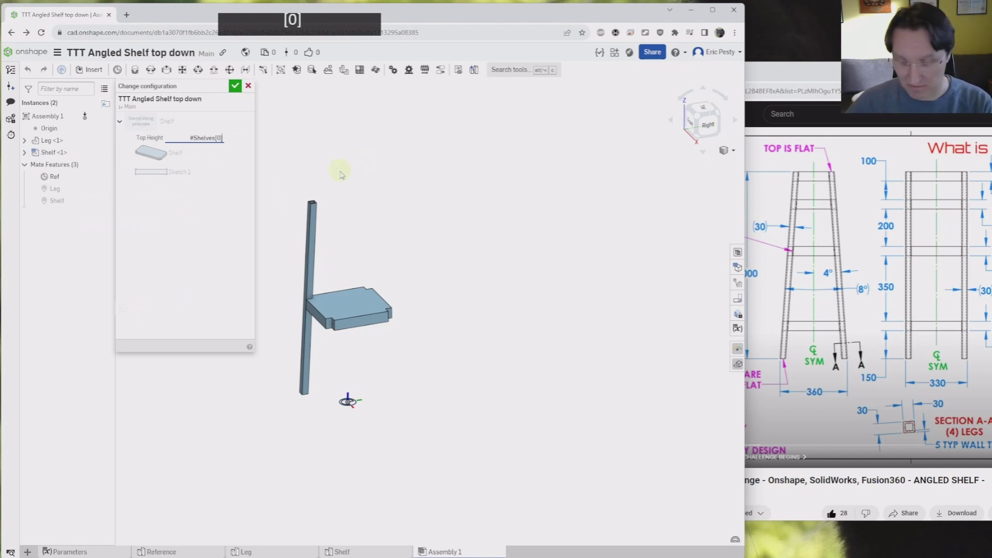
pyautogui.press('Return')
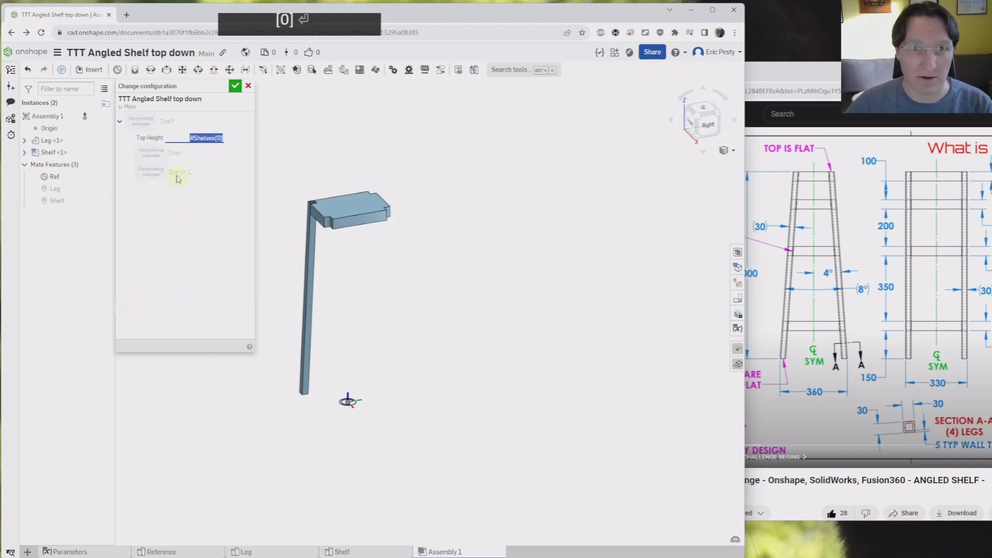
pyautogui.click(235, 88)
# - Copy the Shelf <1> instance and paste three copies of it into empty space beside the leg
pyautogui.moveTo(377, 159); pyautogui.dragTo(317, 157, button='right')
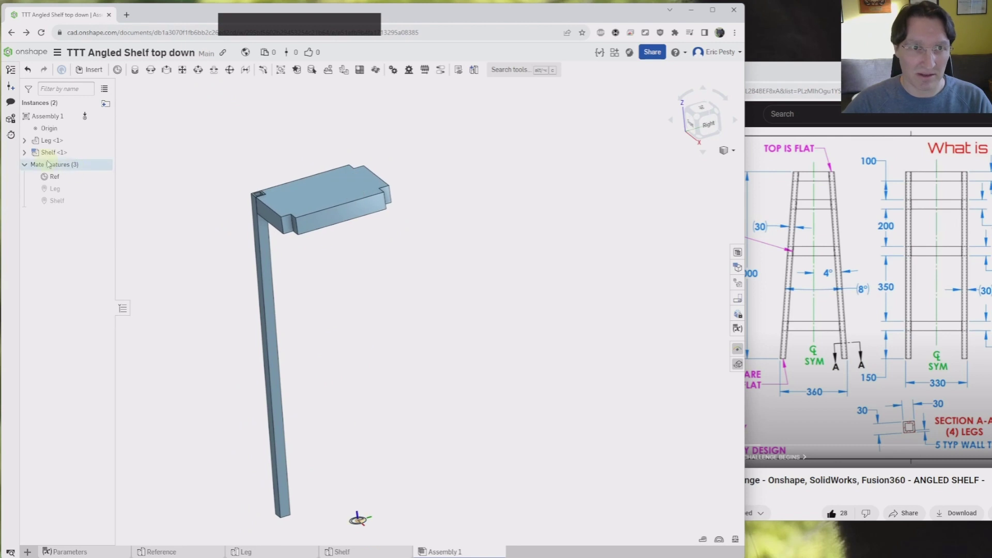
pyautogui.hotkey('ctrl', 'c')
pyautogui.hotkey('ctrl', 'v')
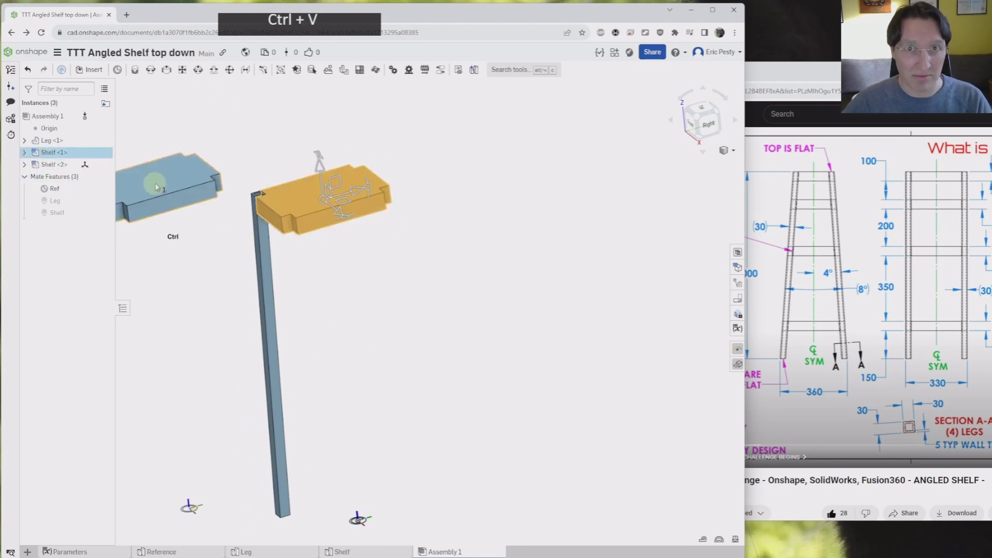
pyautogui.keyDown('ctrl'); pyautogui.moveTo(178, 284); pyautogui.dragTo(283, 246, button='right'); pyautogui.keyUp('ctrl')
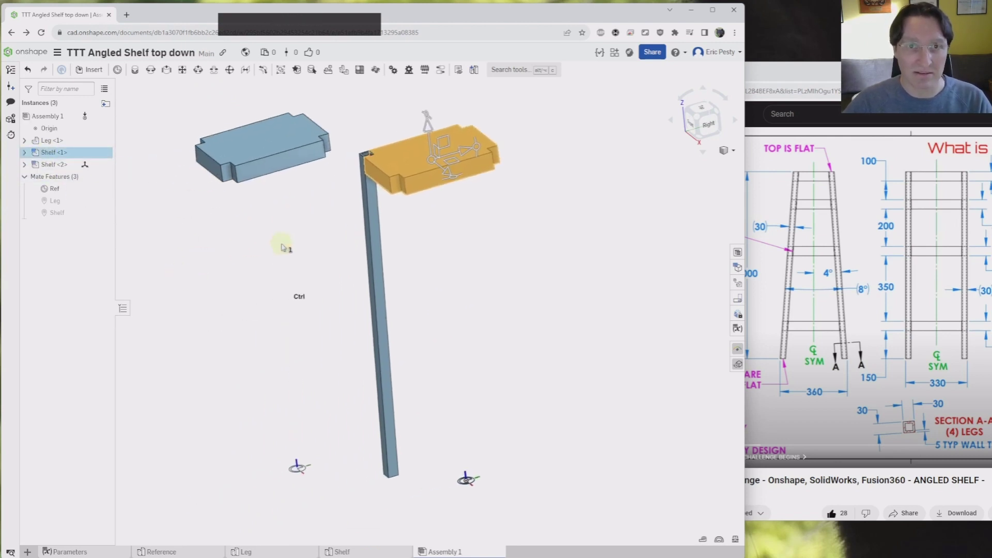
pyautogui.hotkey('ctrl', 'v')
pyautogui.click(493, 329)
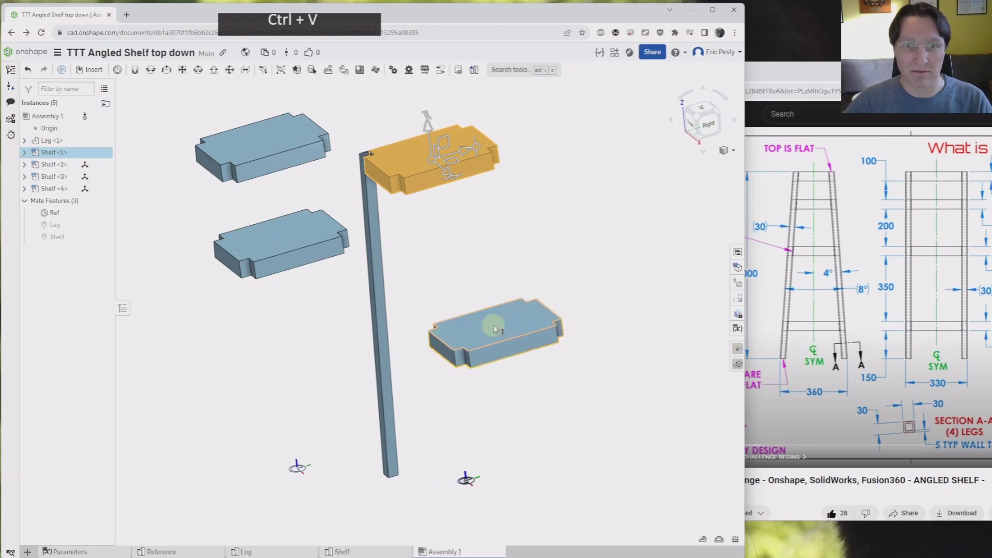
pyautogui.press('Escape')
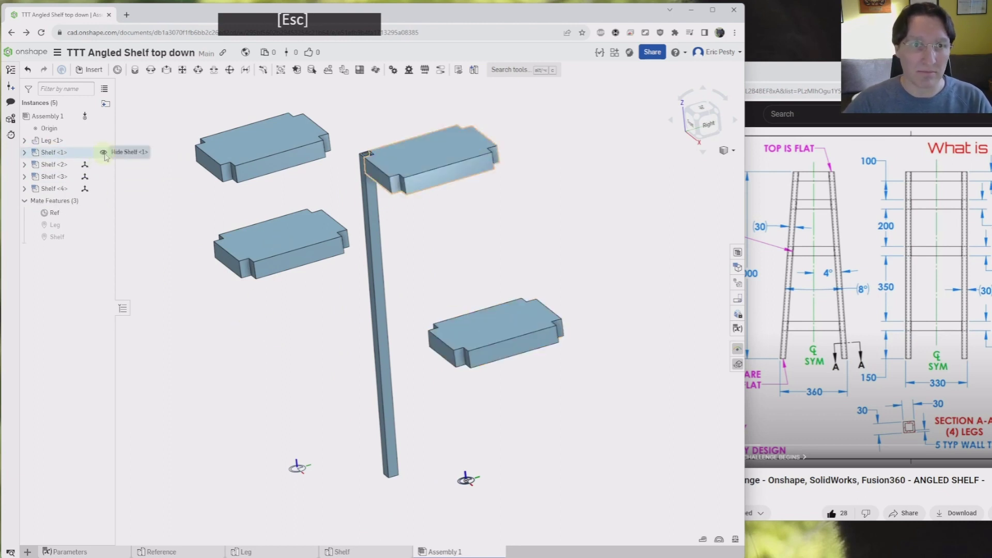
# - Hide the leg and Shelf <1>, and fasten the mate connector of Shelf <4> to the Ref connector with a Fastened mate
pyautogui.click(103, 152)
pyautogui.click(103, 141)
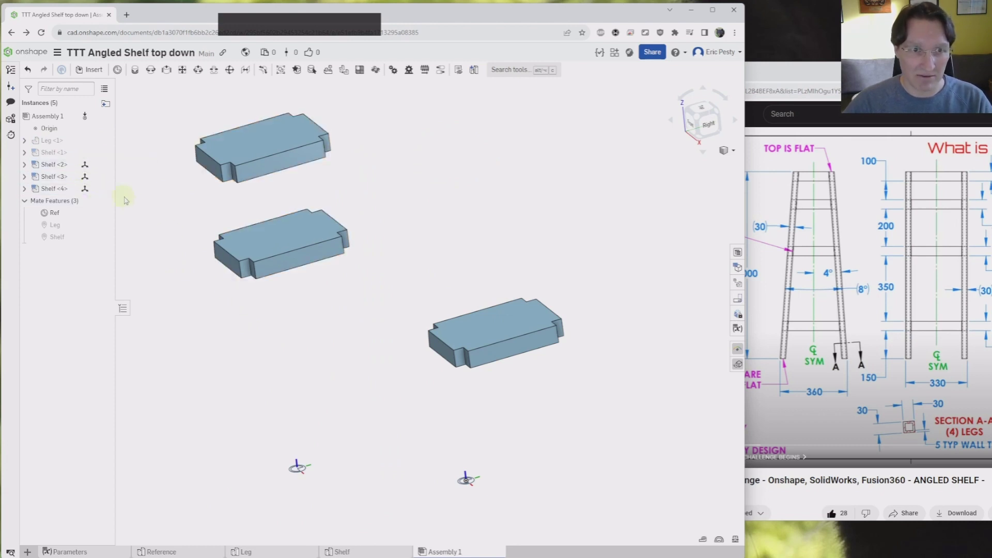
pyautogui.press('m')
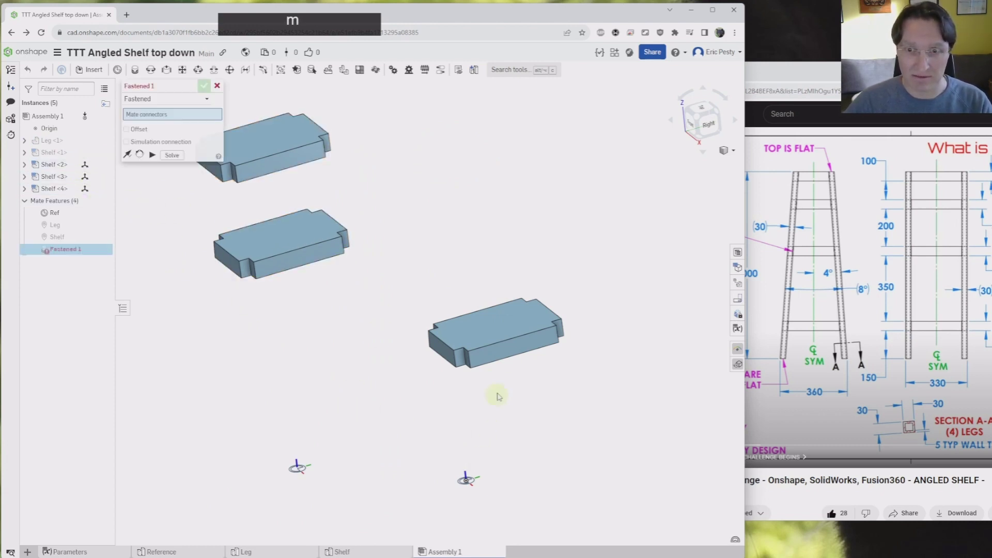
pyautogui.click(567, 296)
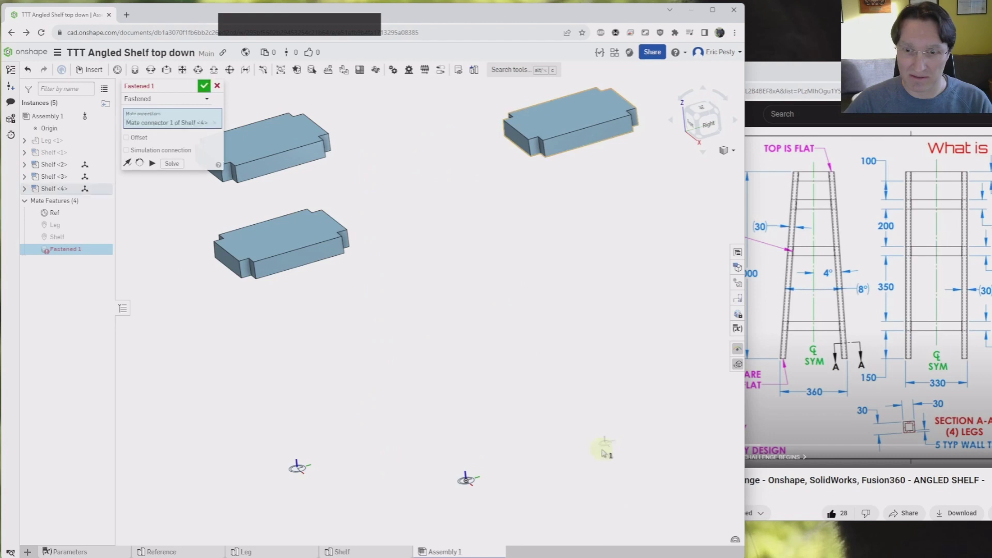
pyautogui.click(467, 481)
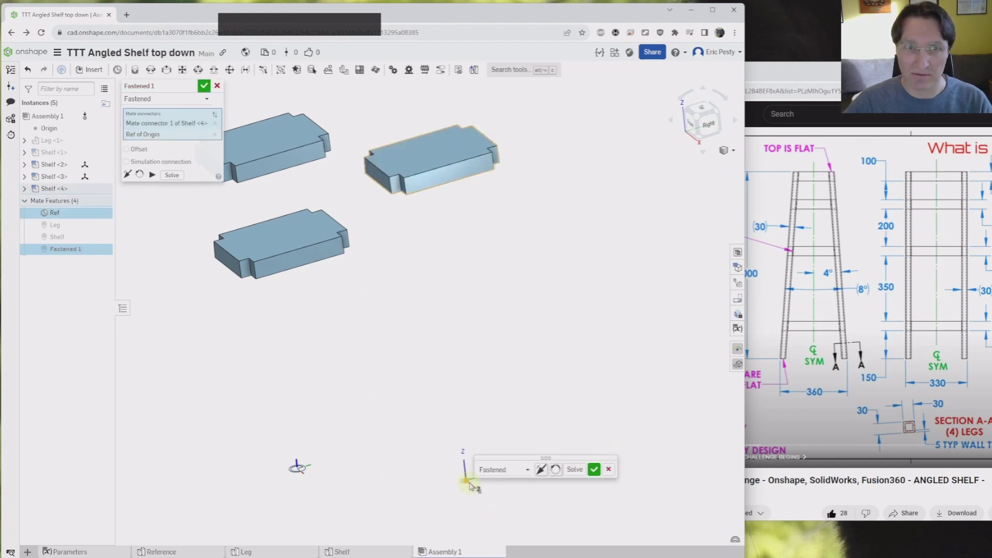
pyautogui.click(204, 86)
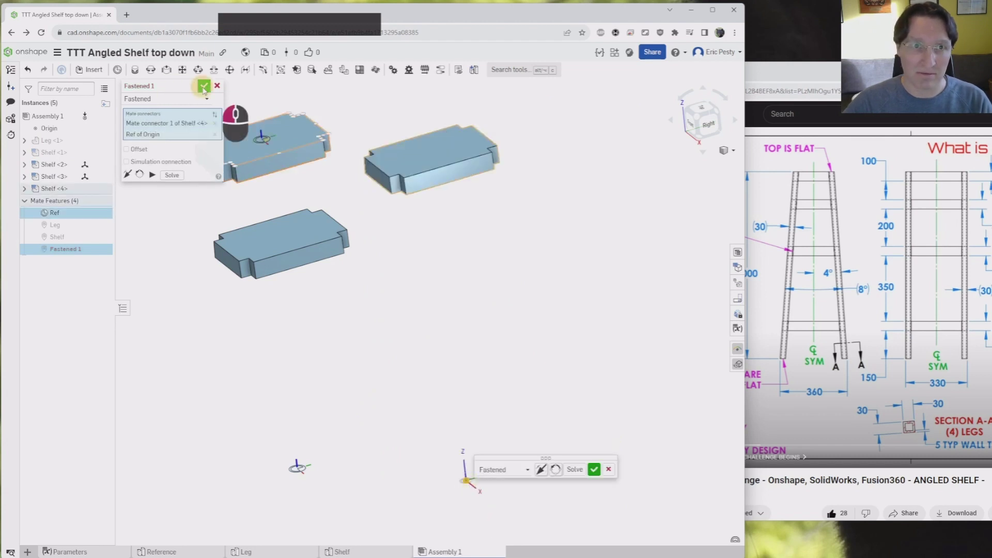
# - Change the Top Height configuration of Shelf <4> to #Shelves[1]
pyautogui.rightClick(50, 189)
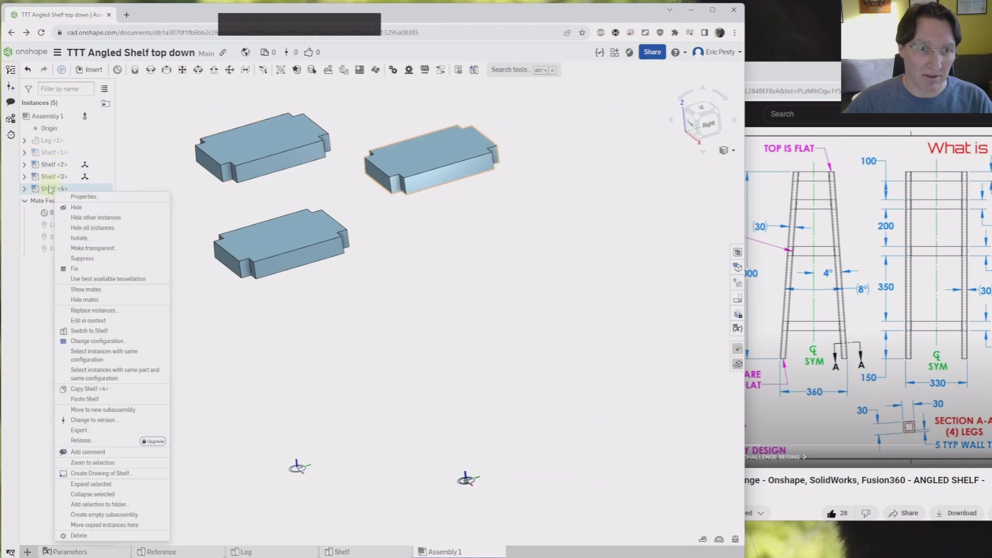
pyautogui.click(101, 341)
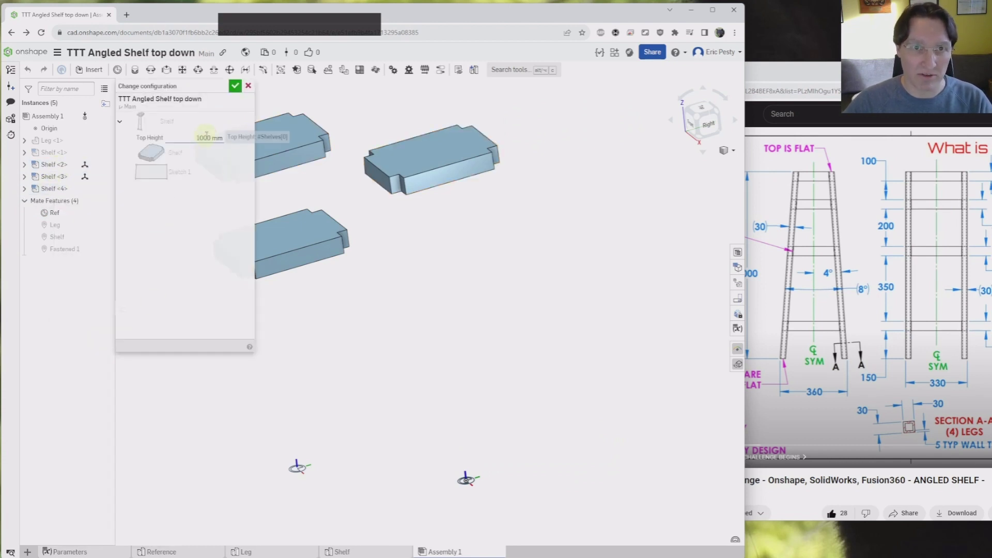
pyautogui.click(220, 137)
pyautogui.press('Delete')
pyautogui.write('1')
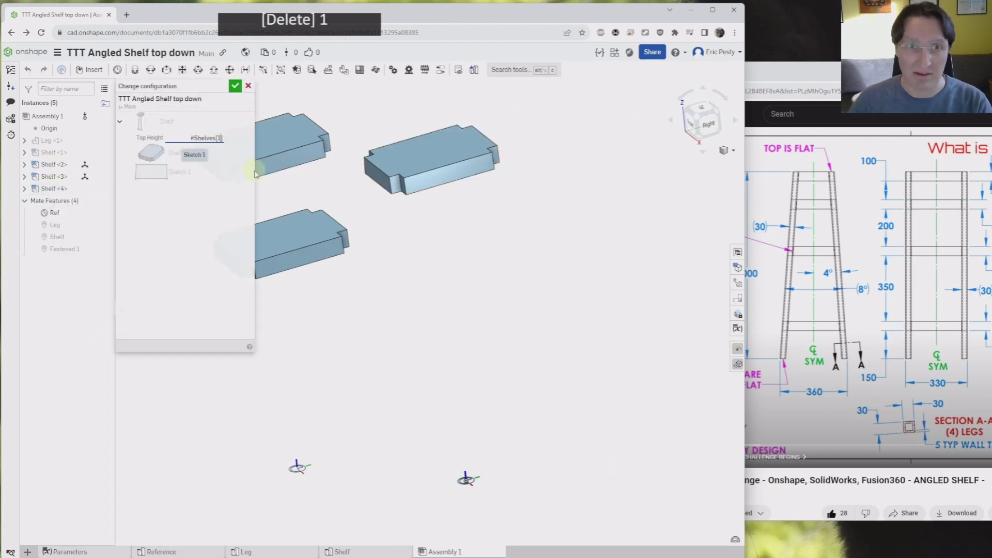
pyautogui.press('Return')
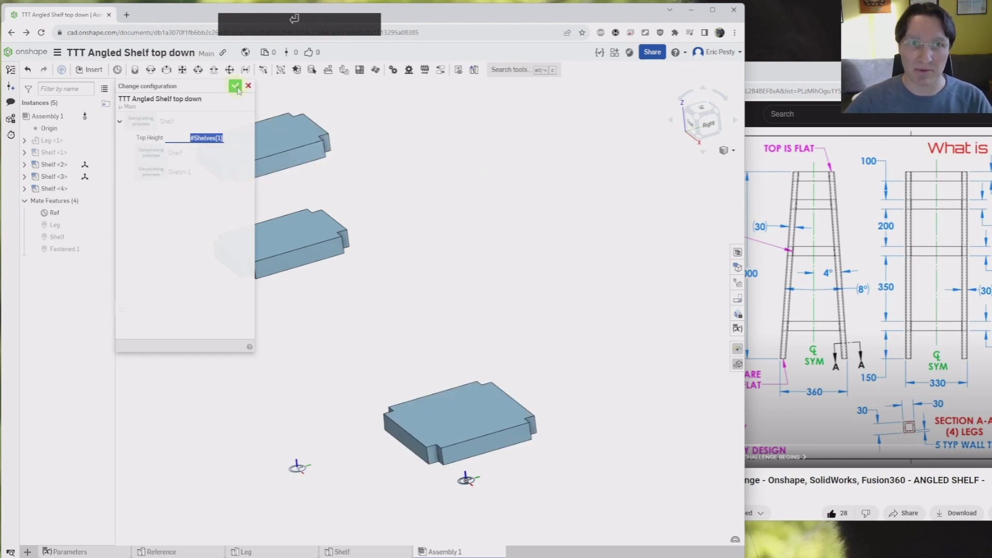
pyautogui.click(235, 86)
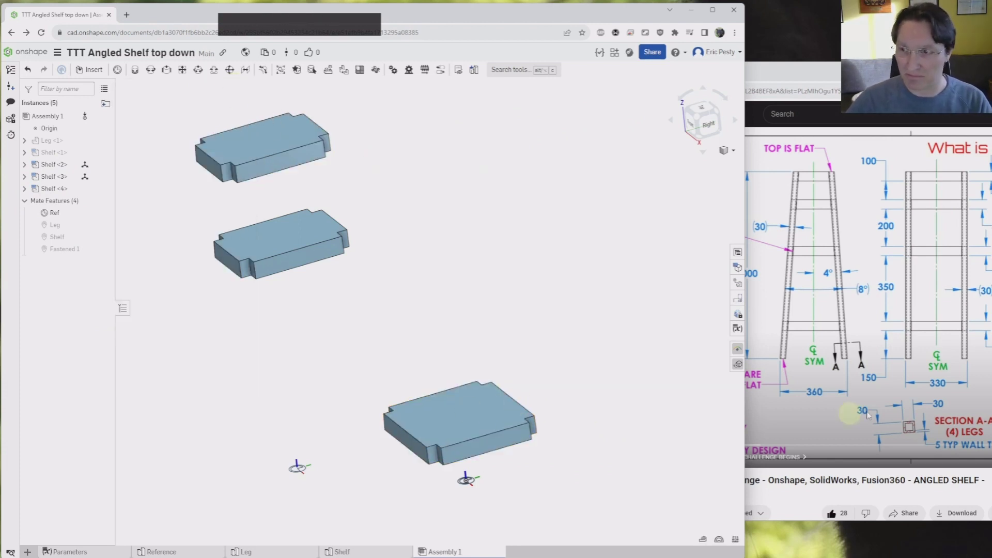
# - Hide Shelf <4>, and fasten the mate connector of Shelf <3> to the Ref connector with a Fastened mate
pyautogui.click(105, 188)
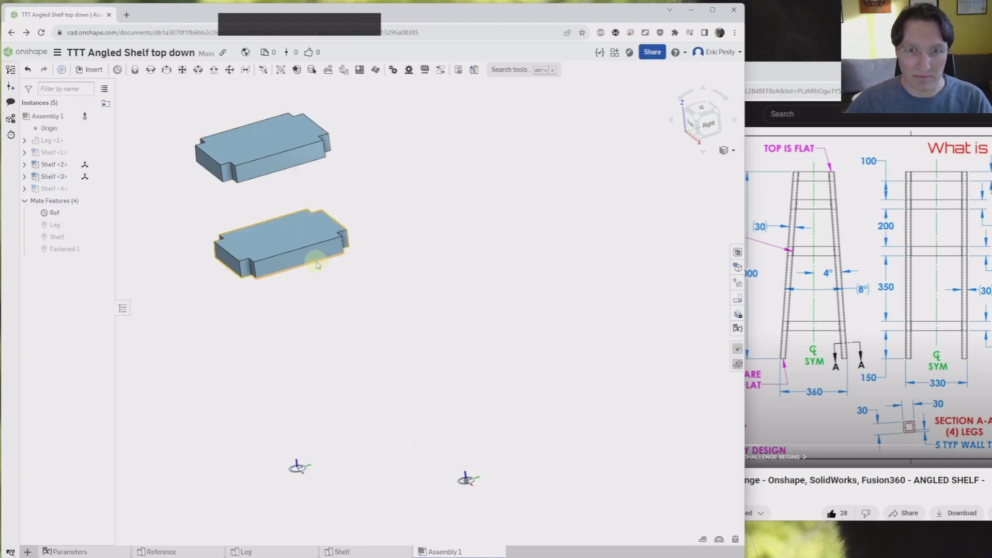
pyautogui.moveTo(318, 261); pyautogui.dragTo(451, 220)
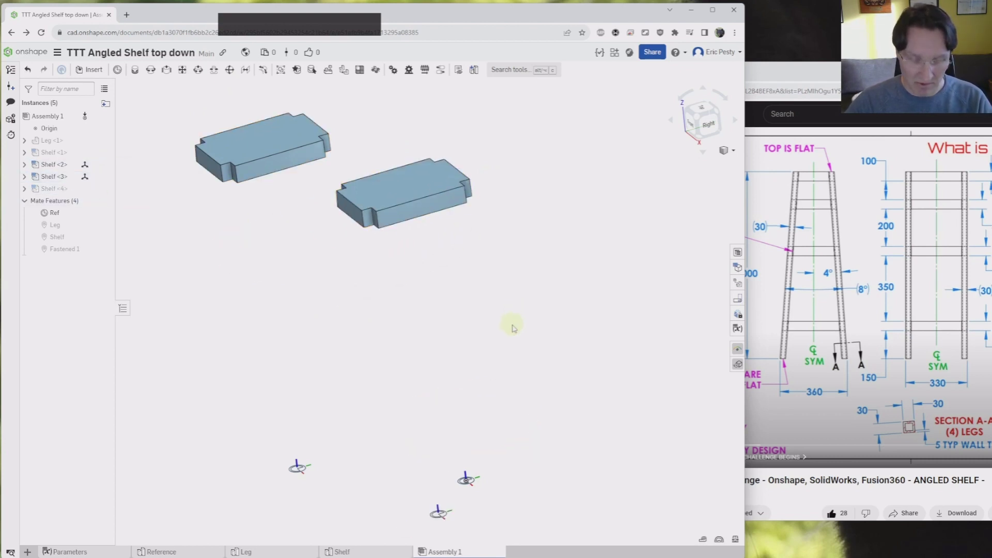
pyautogui.press('n')
pyautogui.press('m')
pyautogui.click(439, 513)
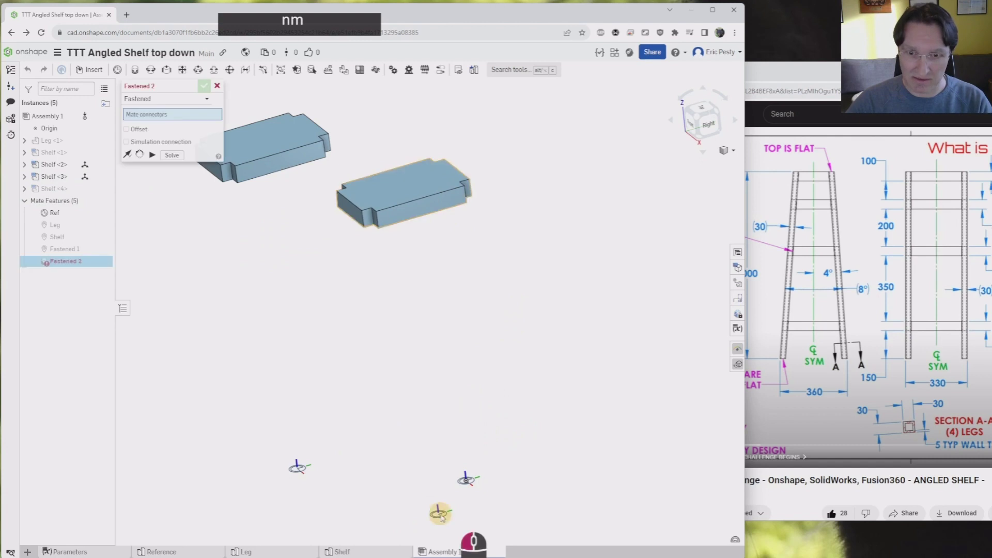
pyautogui.click(465, 480)
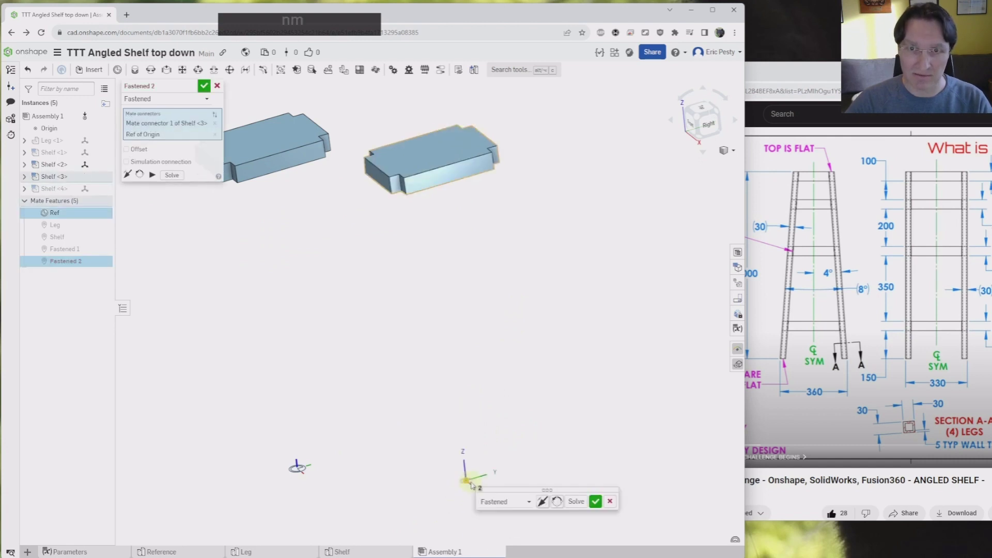
pyautogui.click(204, 85)
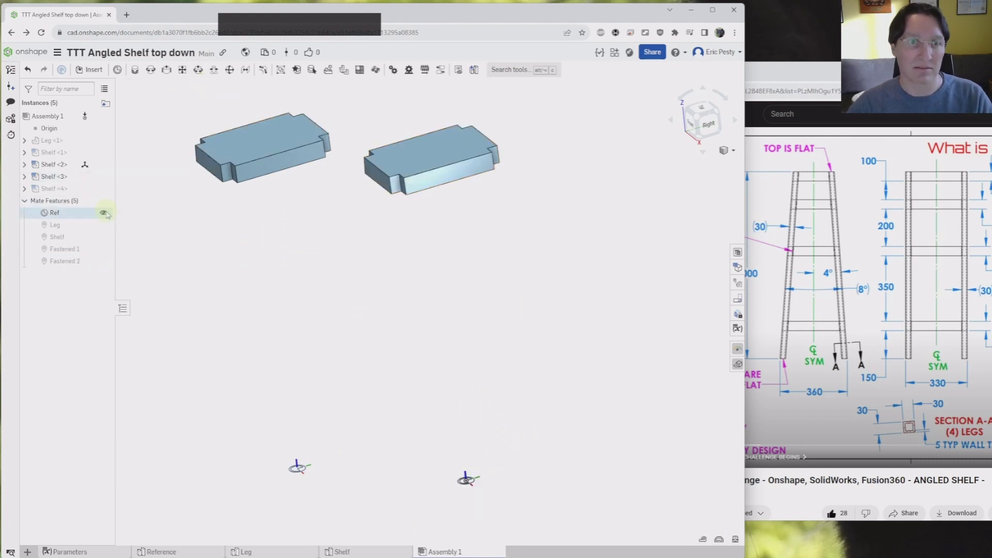
# - Change the Top Height configuration of Shelf <3> to #Shelves[2]
pyautogui.rightClick(62, 175)
pyautogui.click(124, 333)
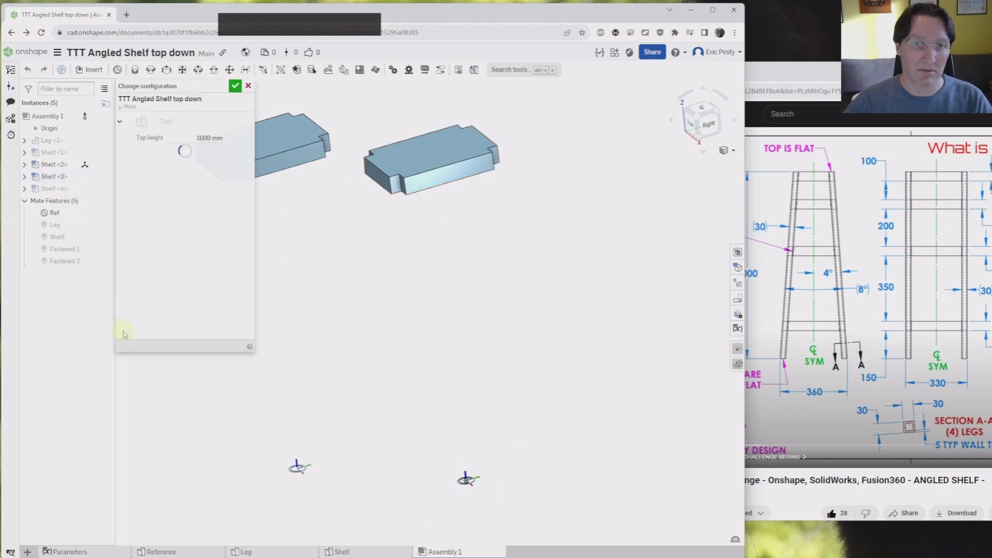
pyautogui.click(205, 138)
pyautogui.click(220, 138)
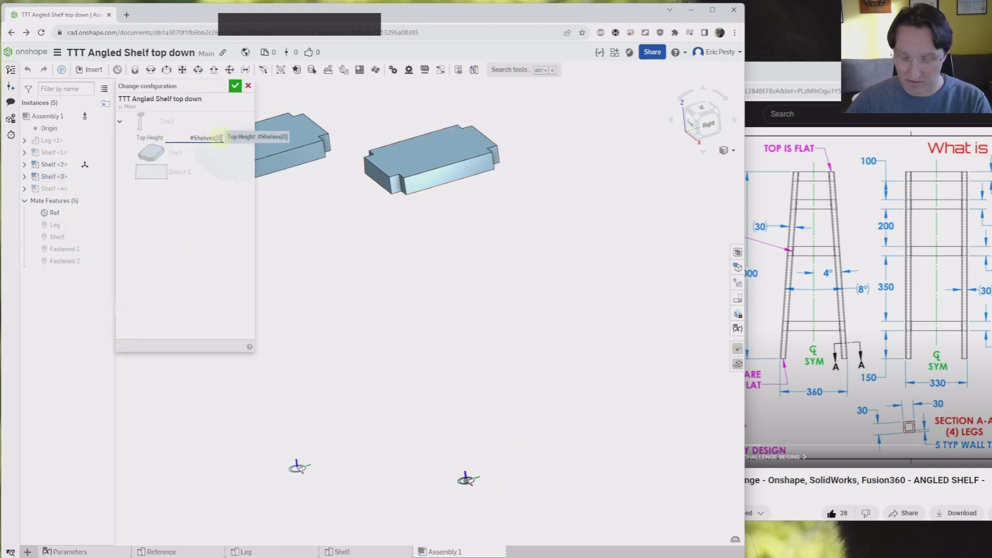
pyautogui.press('BackSpace')
pyautogui.write('2')
pyautogui.press('Return')
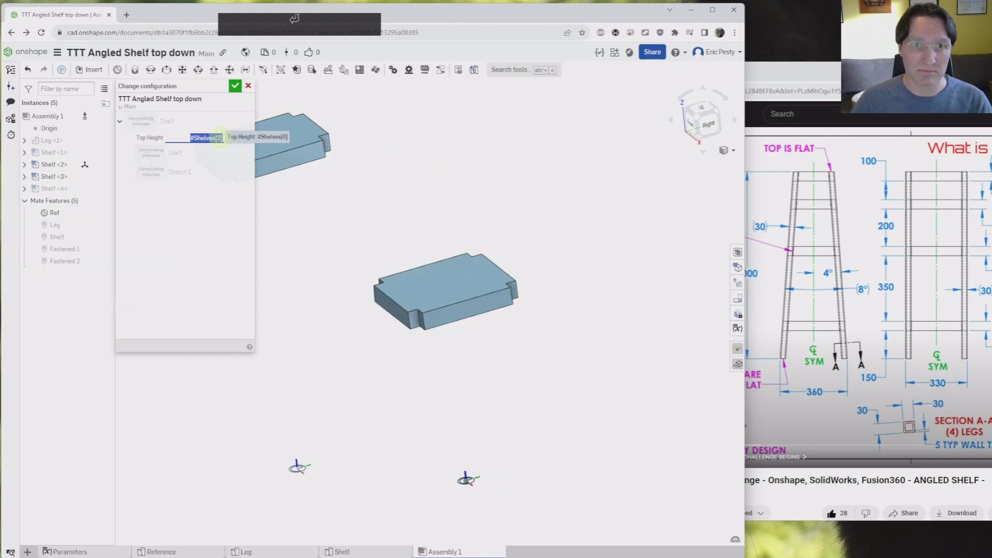
pyautogui.click(235, 86)
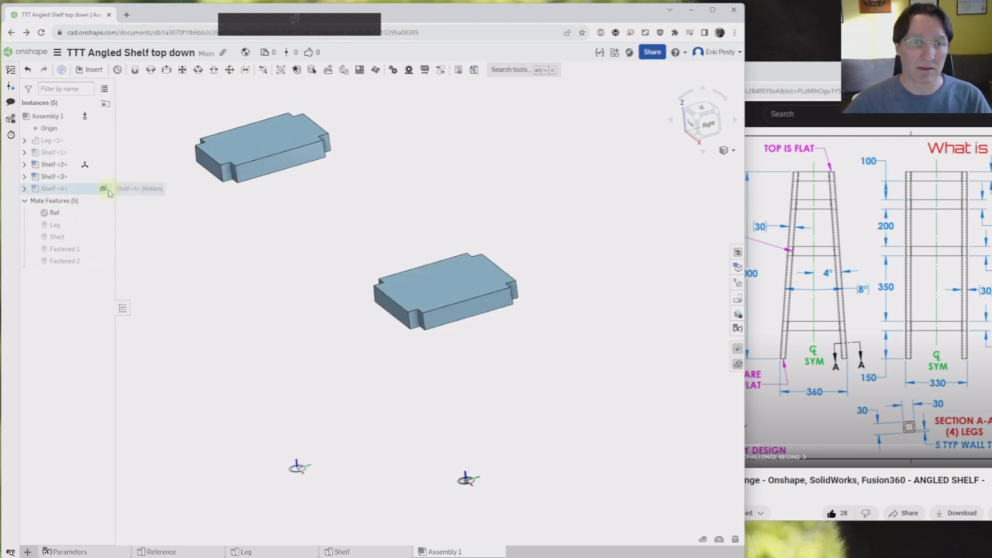
# - Hide Shelf <3>, and fasten the mate connector of Shelf <2> to the Ref connector with a Fastened mate
pyautogui.click(106, 179)
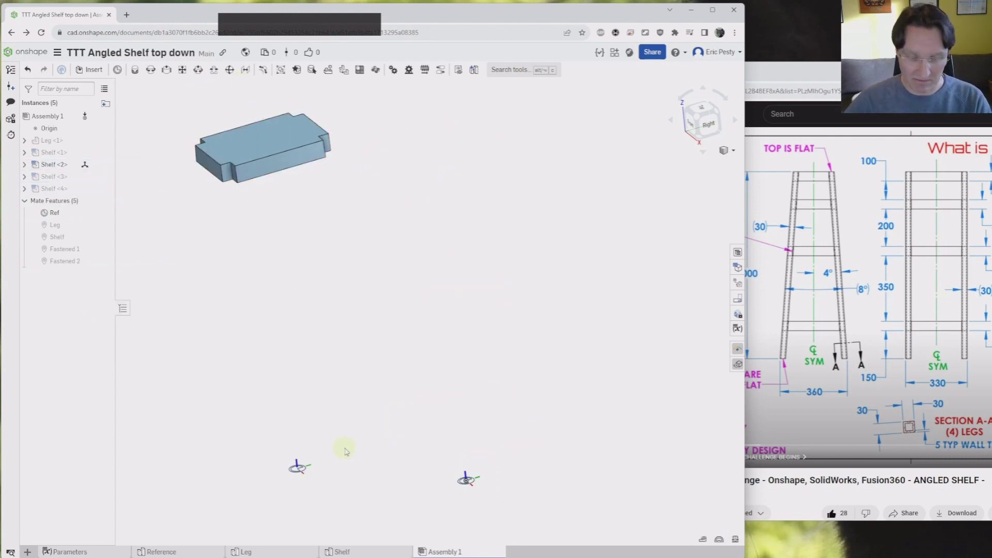
pyautogui.press('m')
pyautogui.click(298, 467)
pyautogui.click(466, 478)
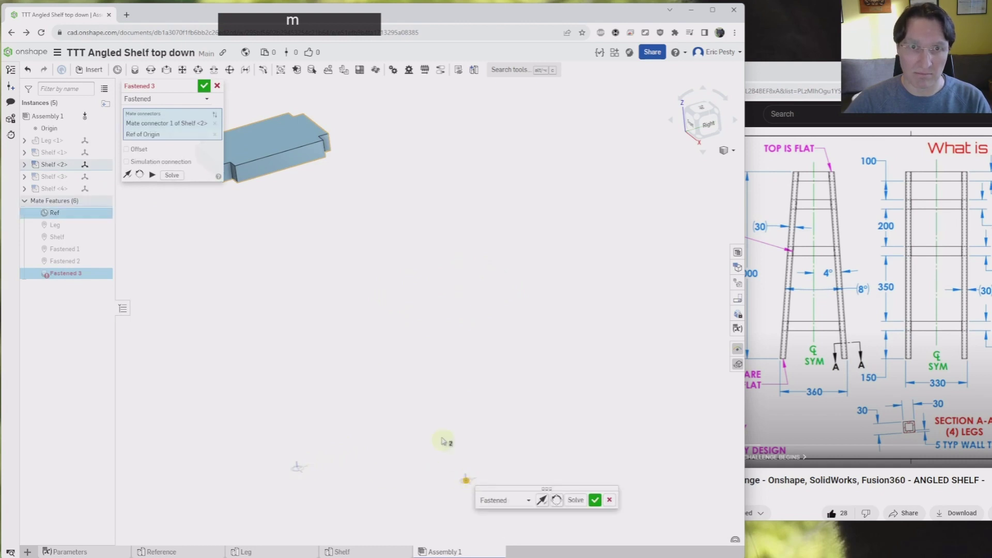
pyautogui.click(204, 86)
# - Change the Top Height configuration of Shelf <2> to #Shelves[3]
pyautogui.rightClick(65, 165)
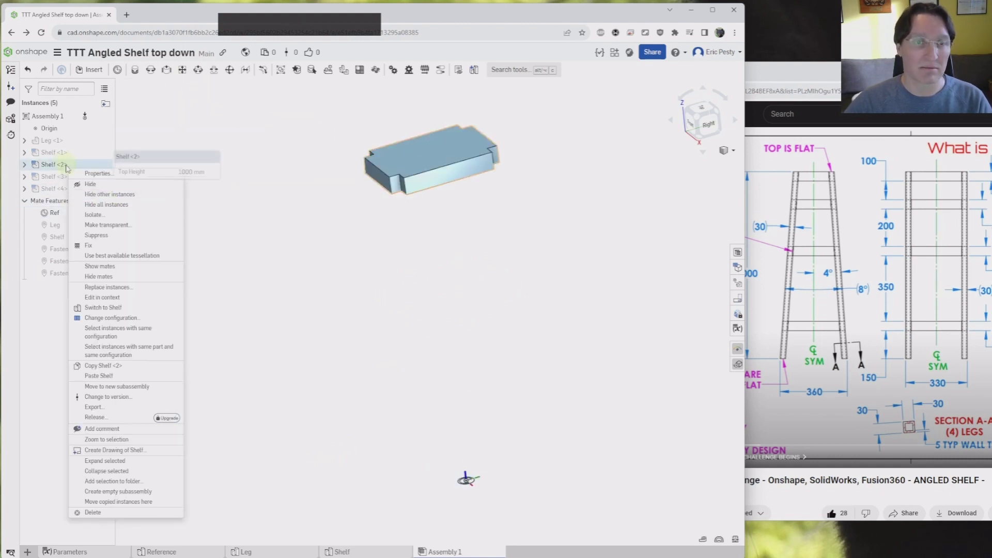
pyautogui.click(111, 318)
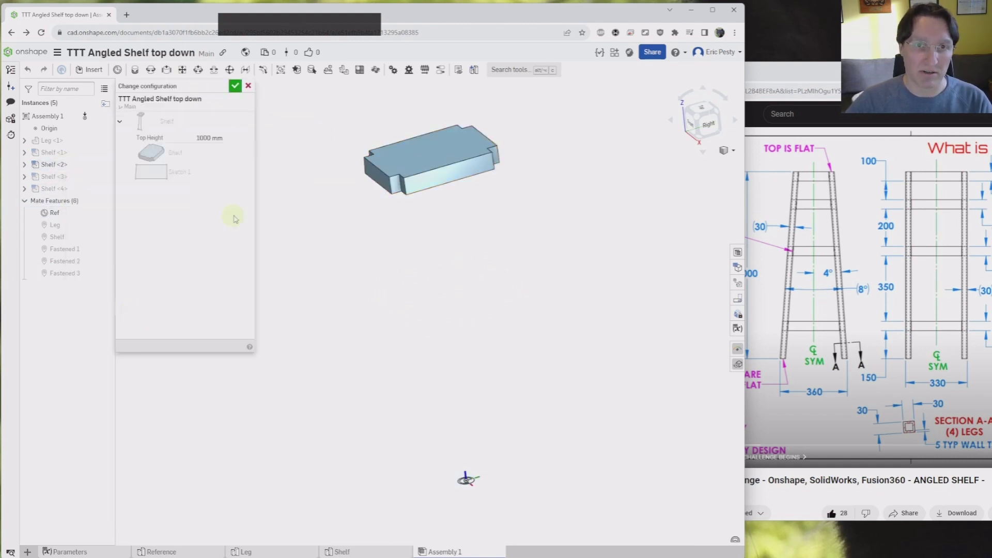
pyautogui.click(209, 138)
pyautogui.press('Delete')
pyautogui.write('3')
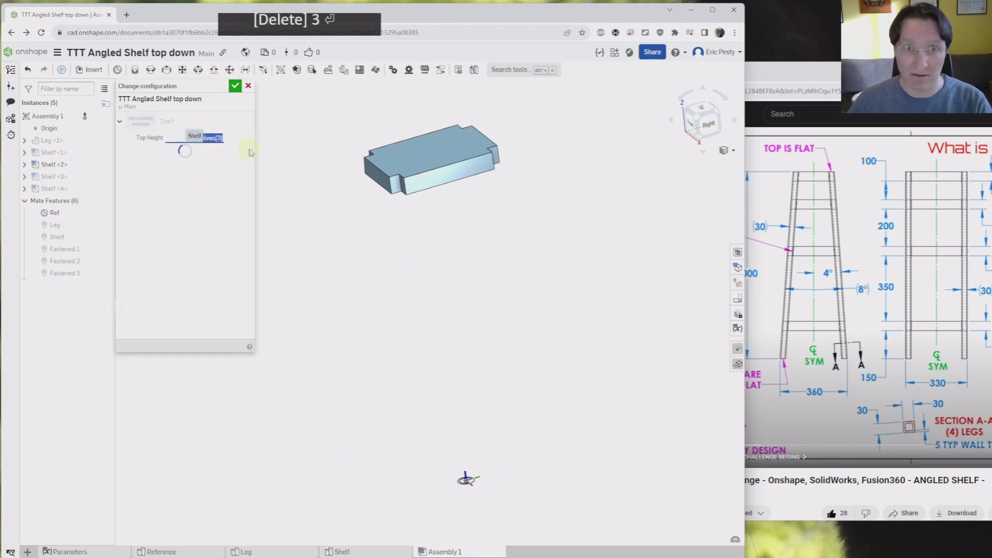
pyautogui.press('Return')
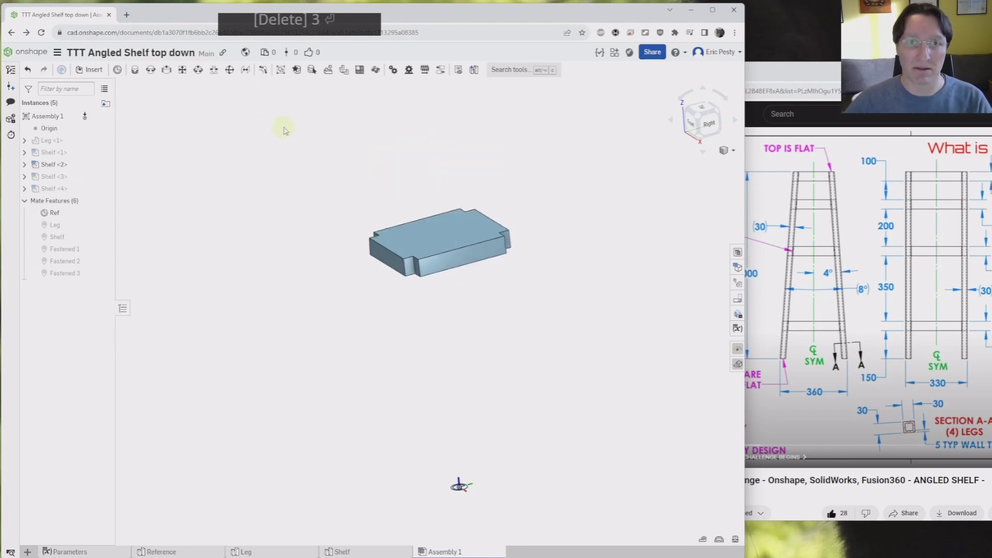
# - Show all hidden instances and view the assembly from the front
pyautogui.rightClick(284, 126)
pyautogui.click(331, 142)
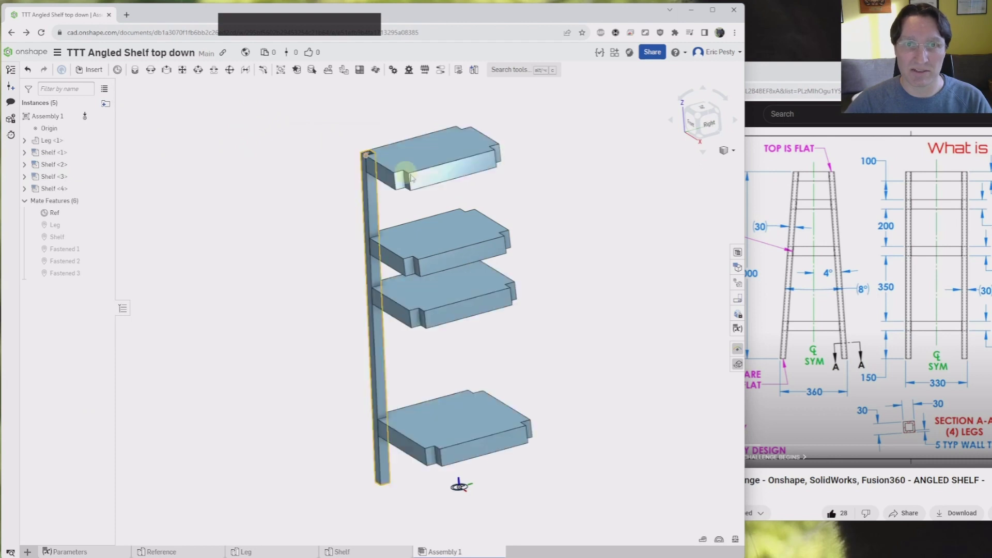
pyautogui.scroll(-3, 531, 284)
pyautogui.moveTo(542, 287); pyautogui.dragTo(392, 333, button='middle')
pyautogui.moveTo(393, 334)
pyautogui.mouseDown(button='right')
pyautogui.moveTo(450, 317)
pyautogui.moveTo(354, 348)
pyautogui.moveTo(350, 332)
pyautogui.moveTo(323, 333)
pyautogui.moveTo(393, 320)
pyautogui.mouseUp(button='right')
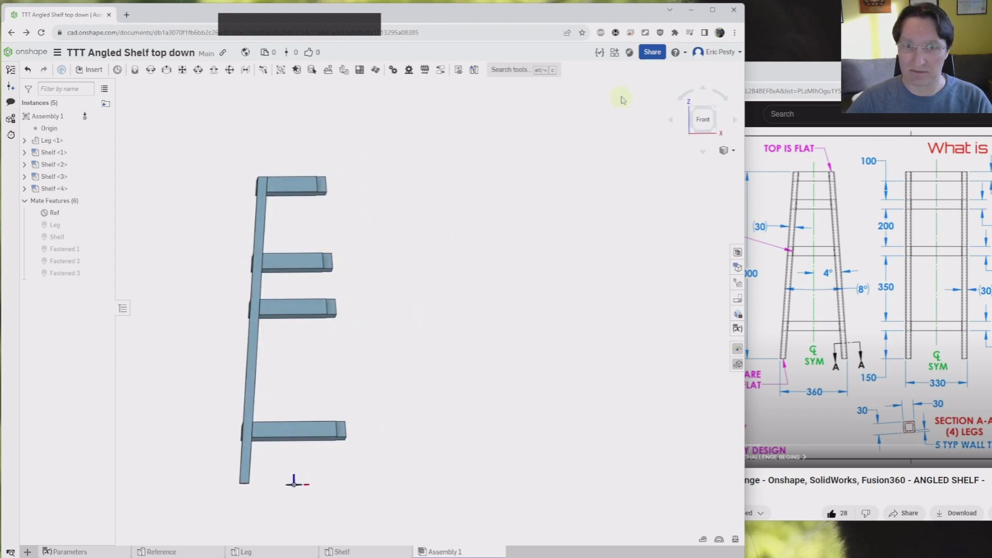
pyautogui.click(703, 118)
pyautogui.scroll(-3, 411, 319)
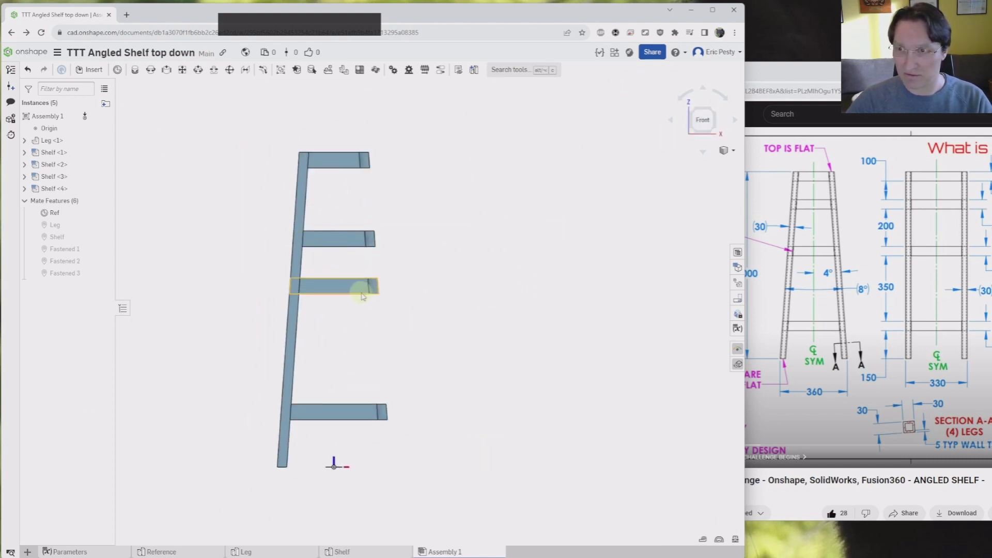
# - Examine the heights of the middle shelves relative to the origin and compare their spacing with the reference drawing
pyautogui.click(332, 239)
pyautogui.click(454, 264)
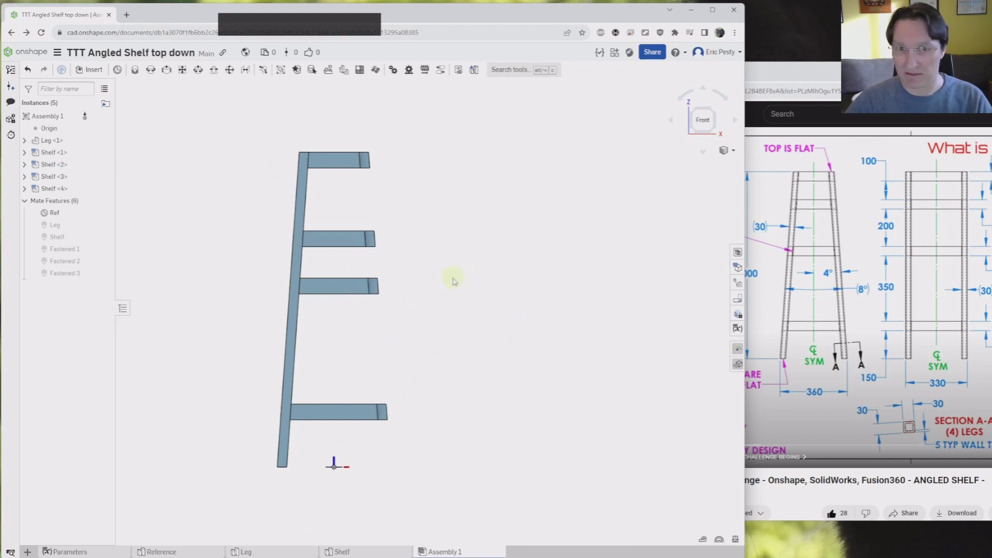
pyautogui.click(336, 285)
pyautogui.click(505, 365)
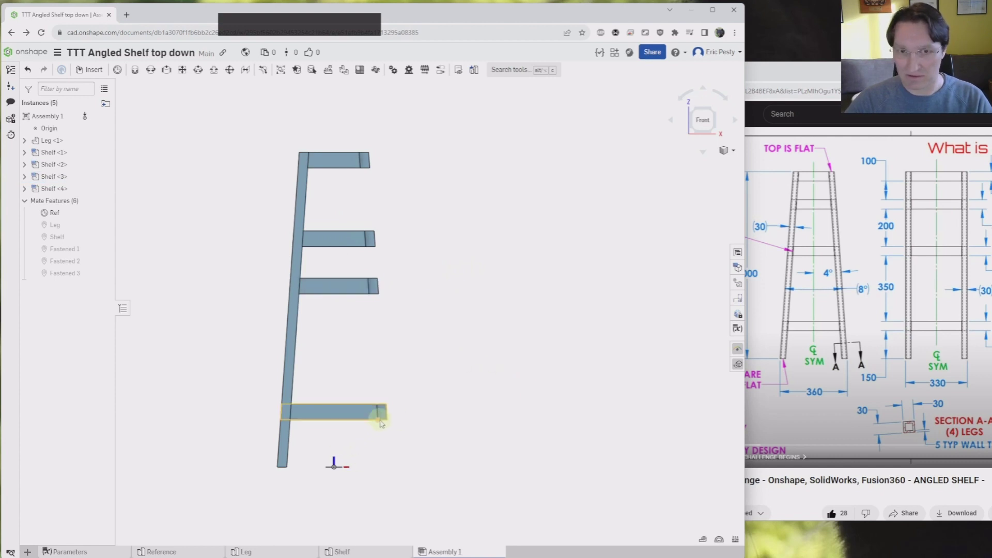
pyautogui.moveTo(370, 321); pyautogui.dragTo(371, 354, button='right')
pyautogui.click(352, 272)
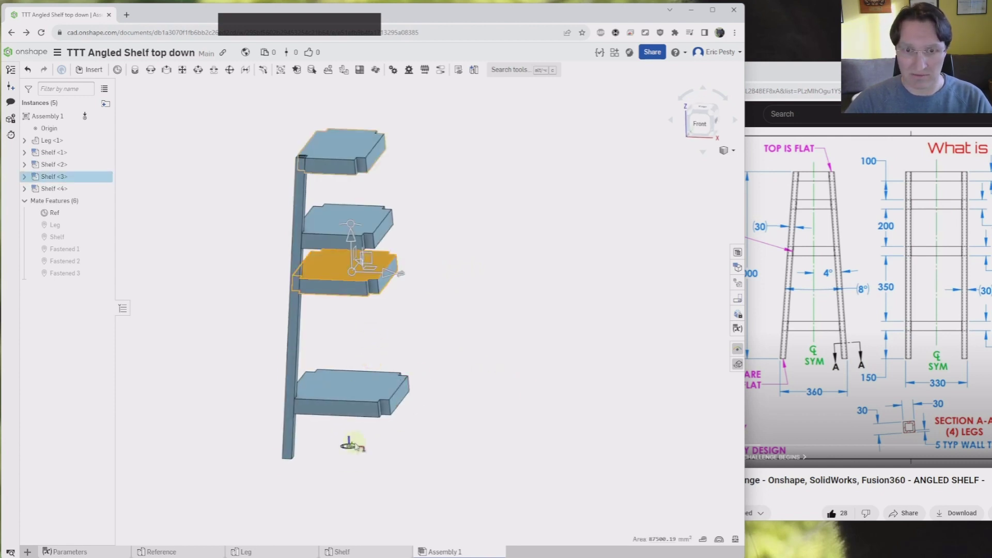
pyautogui.click(350, 446)
pyautogui.click(460, 455)
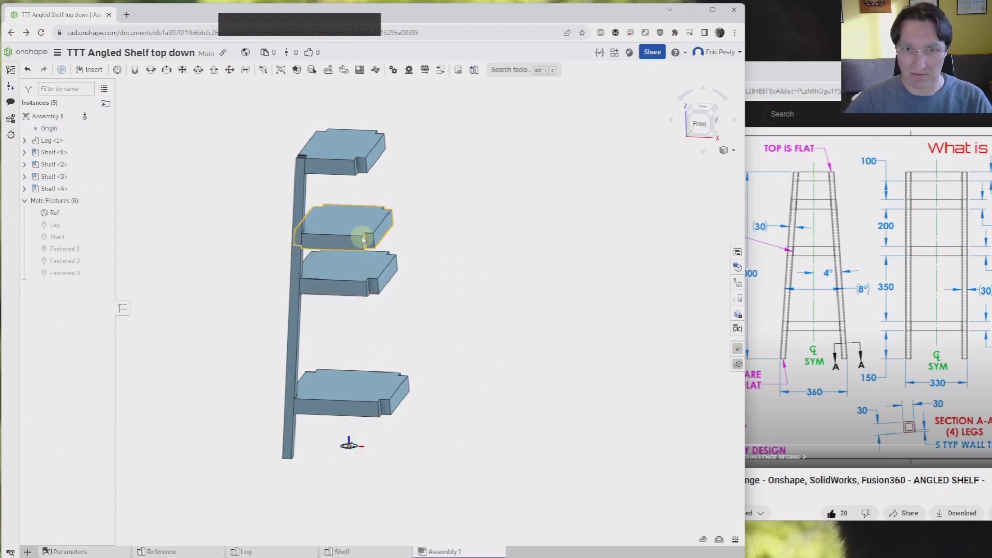
pyautogui.click(376, 241)
pyautogui.click(352, 445)
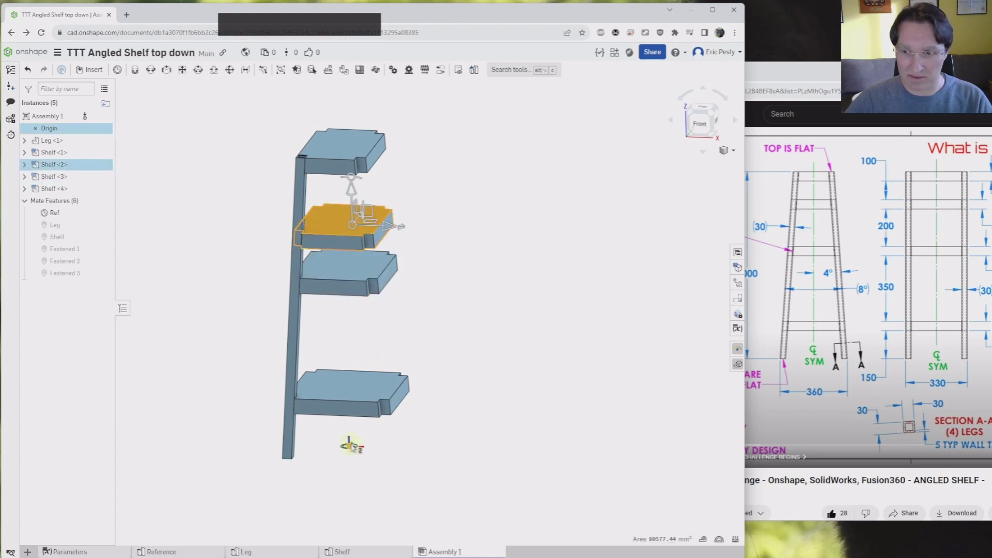
pyautogui.click(455, 437)
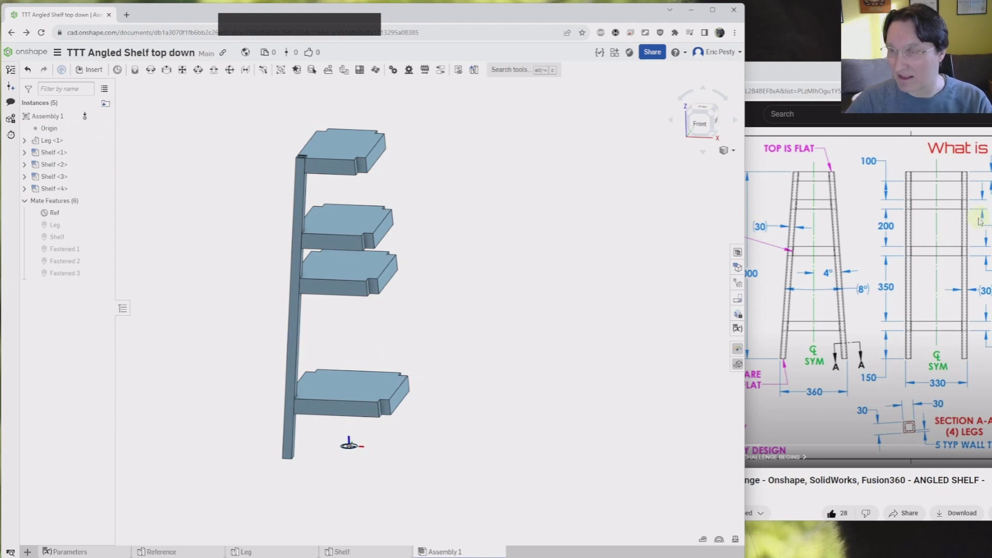
pyautogui.click(343, 228)
pyautogui.click(189, 264)
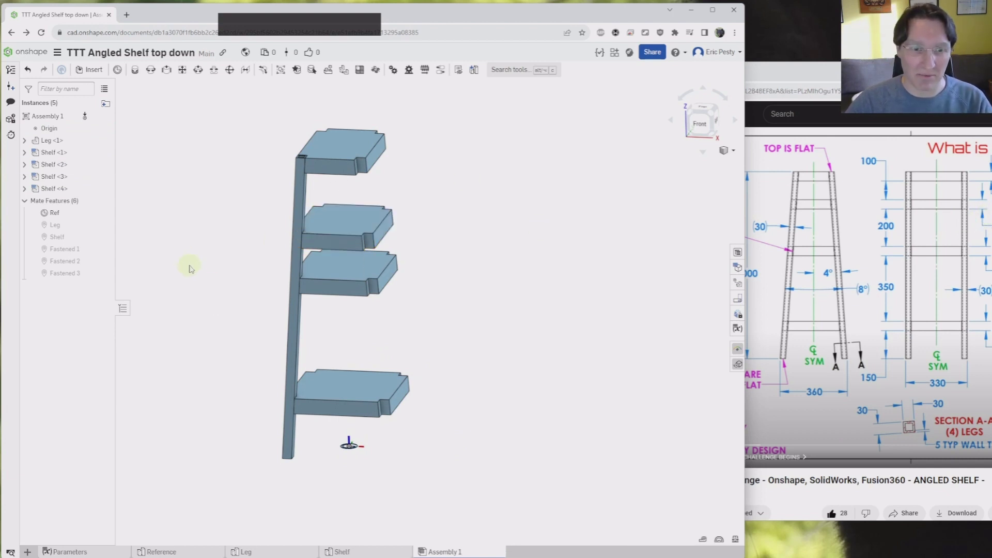
# - Open the Parameters variable studio in its own smaller browser window and place it beside the assembly model
pyautogui.rightClick(97, 552)
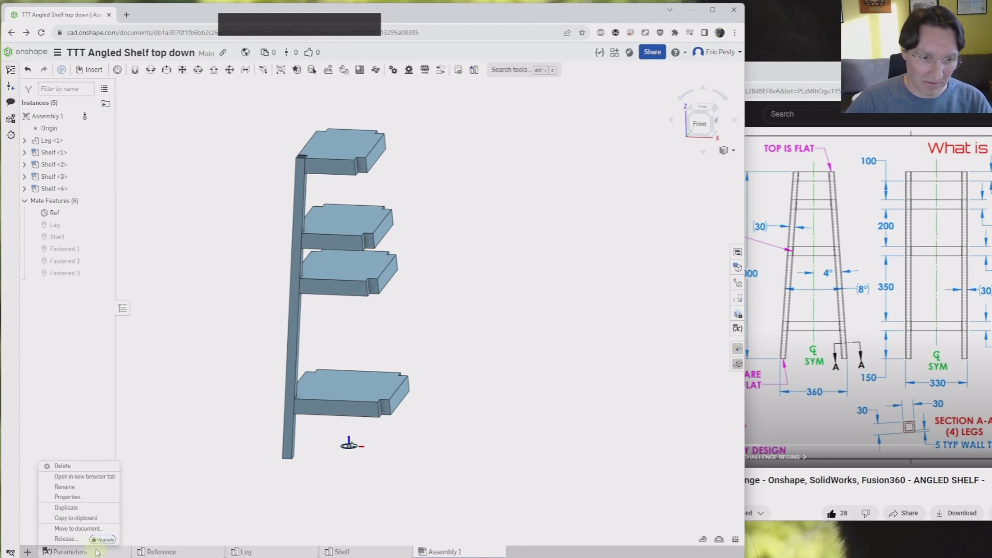
pyautogui.click(73, 472)
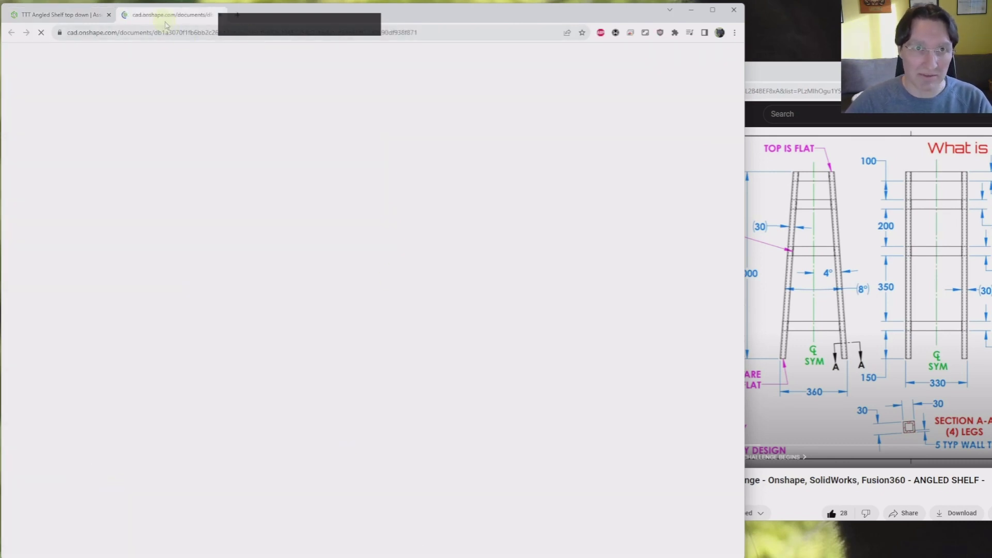
pyautogui.moveTo(181, 15); pyautogui.dragTo(200, 97)
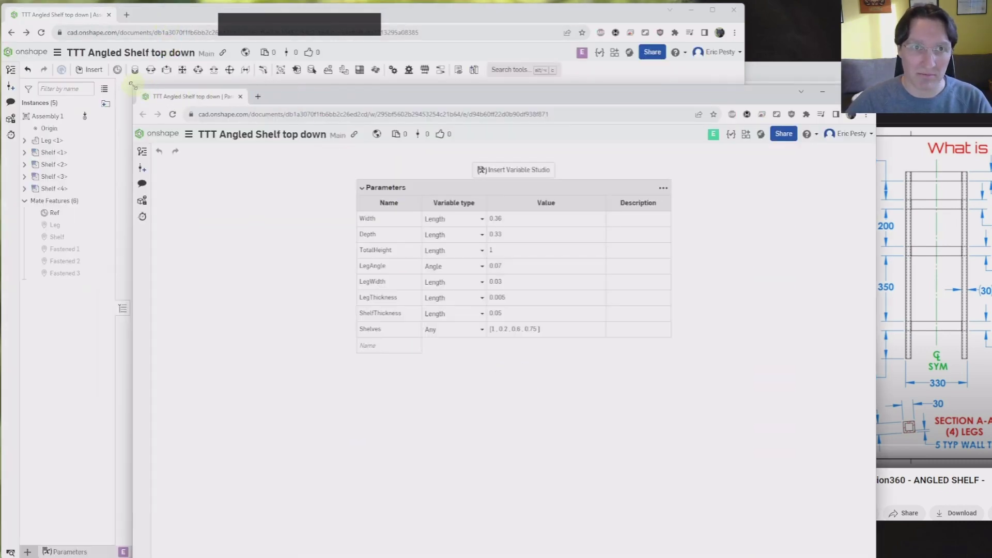
pyautogui.moveTo(132, 85); pyautogui.dragTo(558, 194)
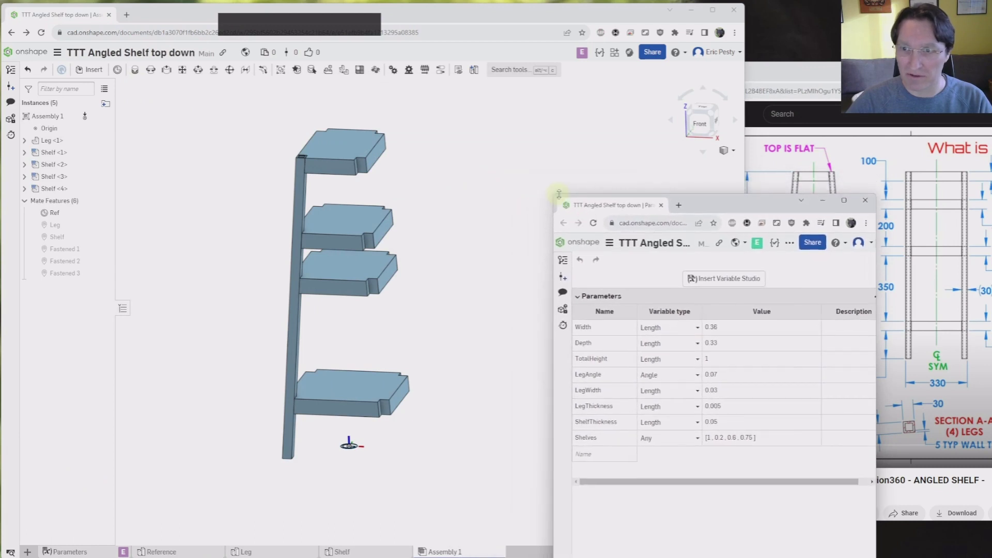
pyautogui.moveTo(733, 205); pyautogui.dragTo(654, 134)
# - Change the last entry of the Shelves array variable to 850mm
pyautogui.click(662, 373)
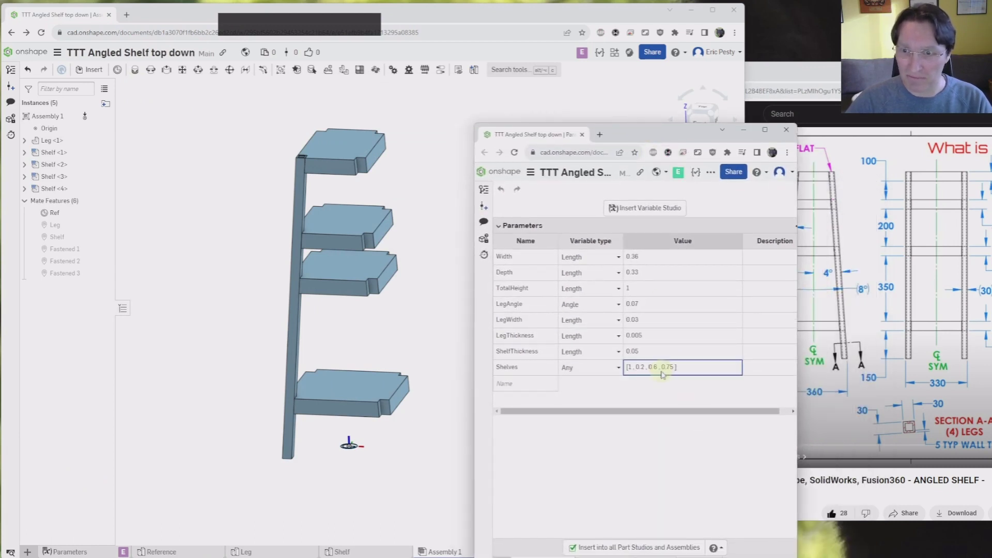
pyautogui.doubleClick(663, 373)
pyautogui.press('Escape')
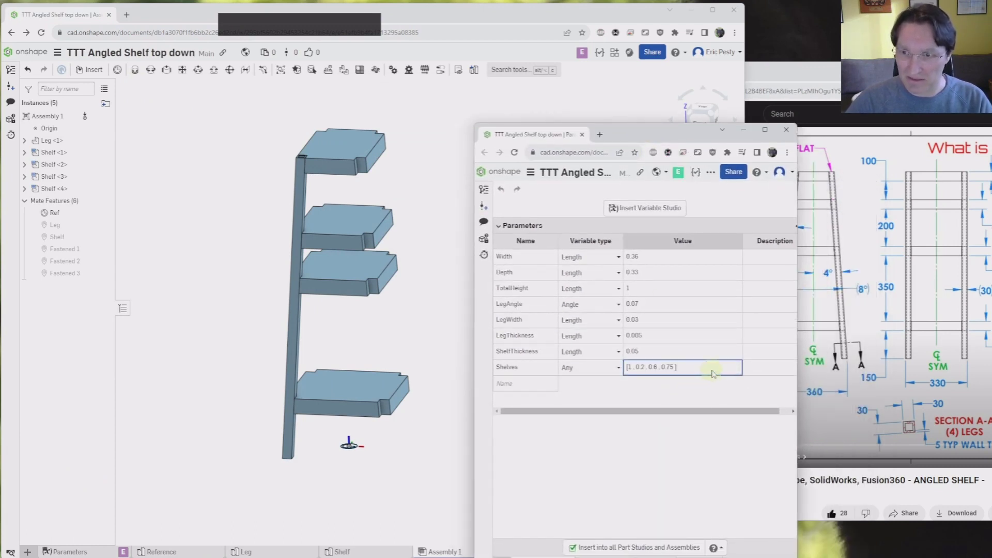
pyautogui.doubleClick(672, 368)
pyautogui.click(712, 366)
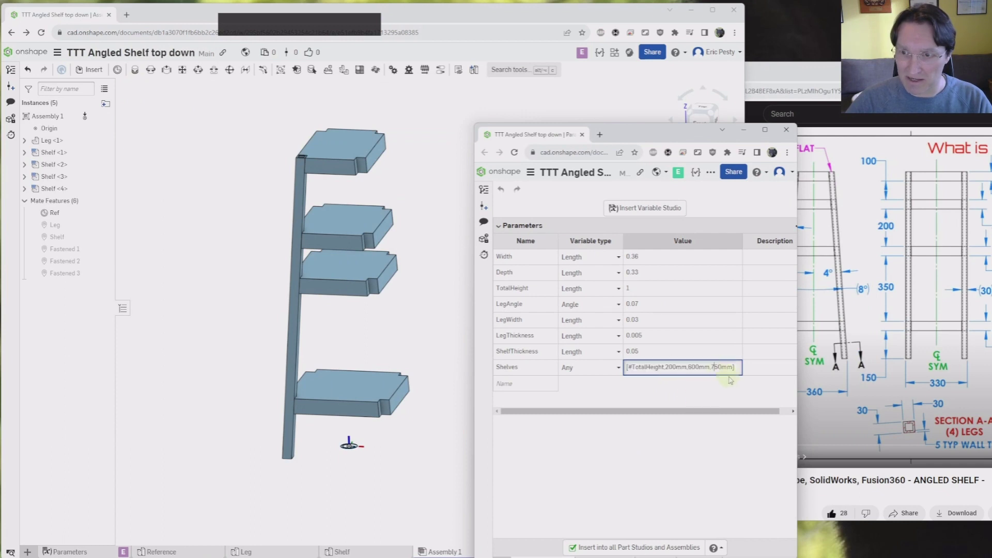
pyautogui.write('8')
pyautogui.press('Return')
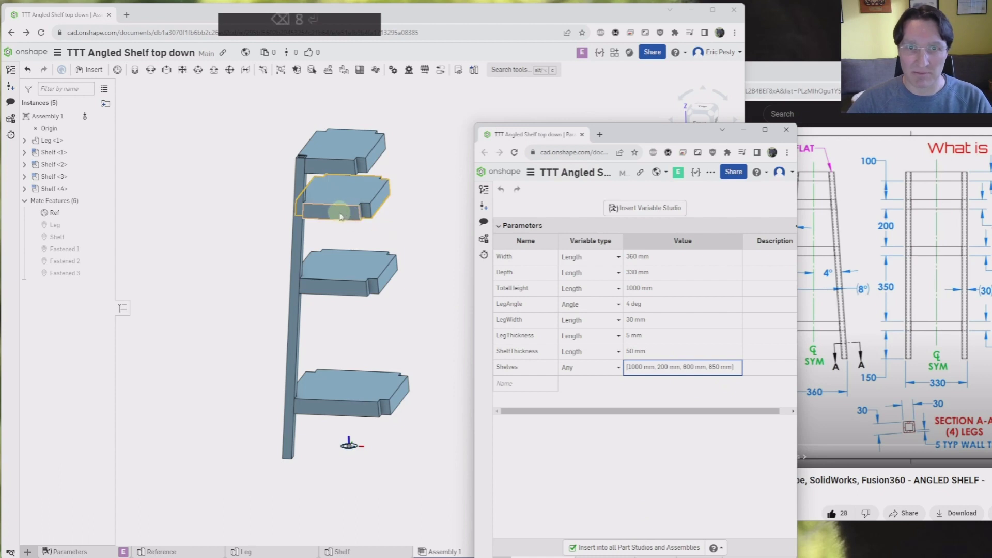
# - Examine the updated shelf spacing and the leg's position in the assembly from several angles and from the top
pyautogui.moveTo(415, 224)
pyautogui.mouseDown(button='right')
pyautogui.moveTo(400, 220)
pyautogui.moveTo(407, 232)
pyautogui.mouseUp(button='right')
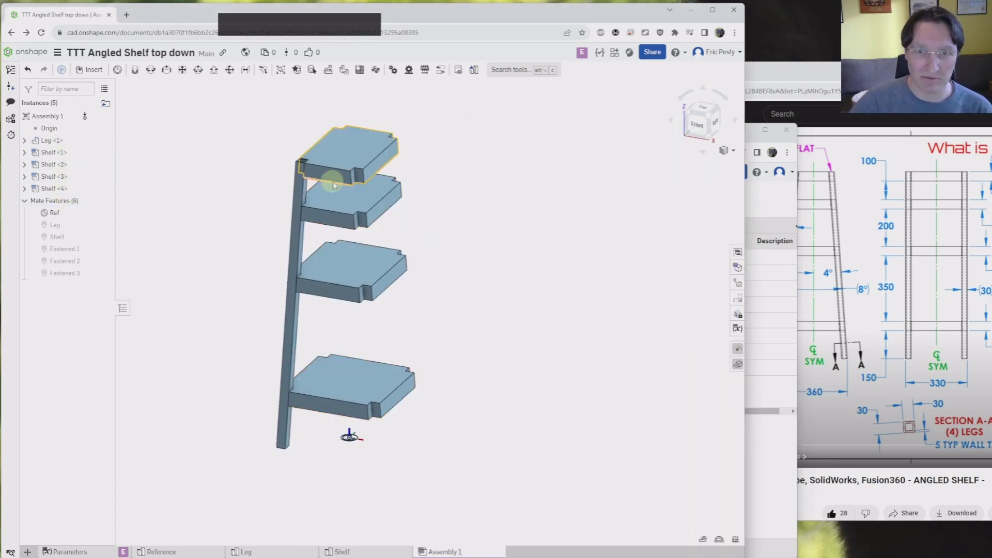
pyautogui.moveTo(478, 343)
pyautogui.mouseDown(button='right')
pyautogui.moveTo(460, 312)
pyautogui.moveTo(469, 339)
pyautogui.mouseUp(button='right')
pyautogui.moveTo(470, 338); pyautogui.dragTo(403, 339, button='middle')
pyautogui.moveTo(402, 338); pyautogui.dragTo(303, 363, button='right')
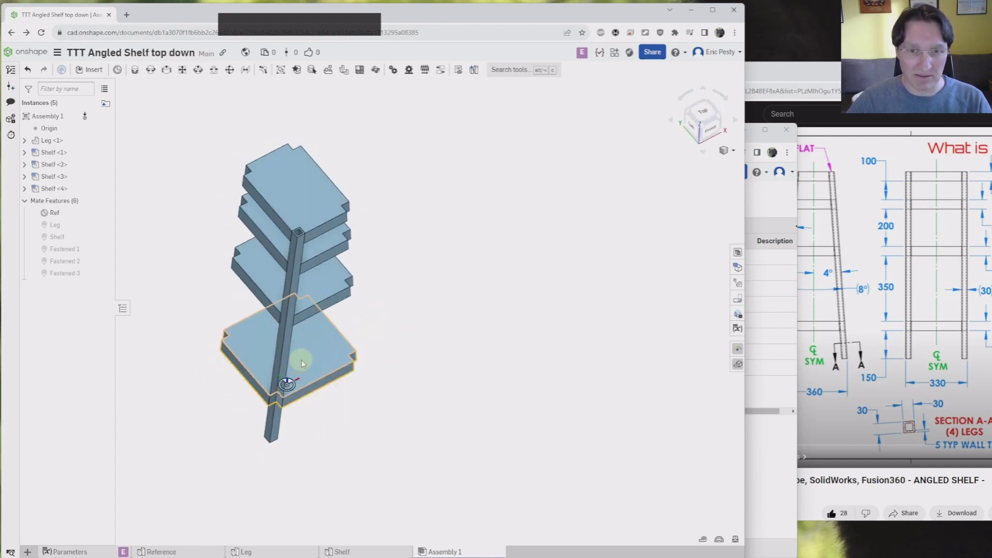
pyautogui.click(703, 113)
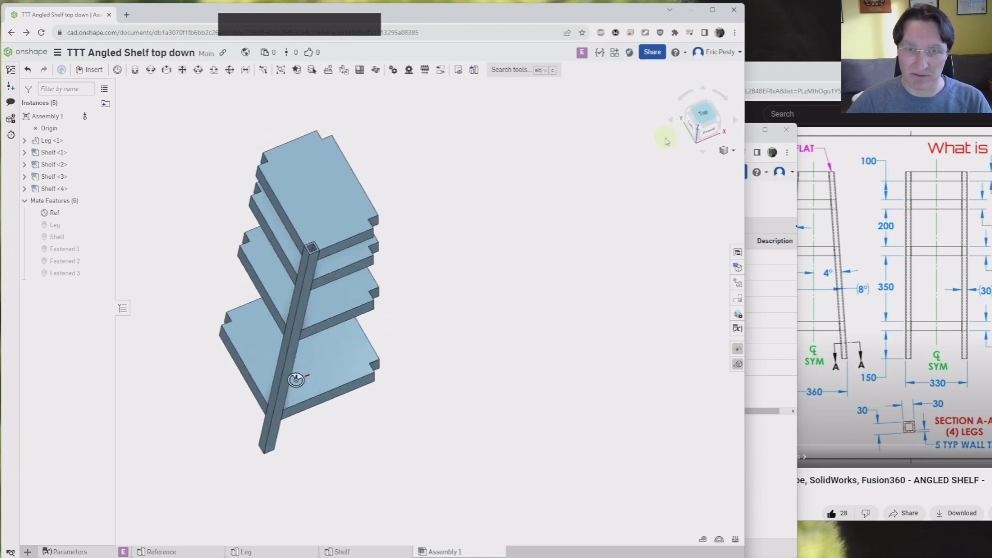
pyautogui.scroll(5, 438, 310)
pyautogui.scroll(-5, 442, 302)
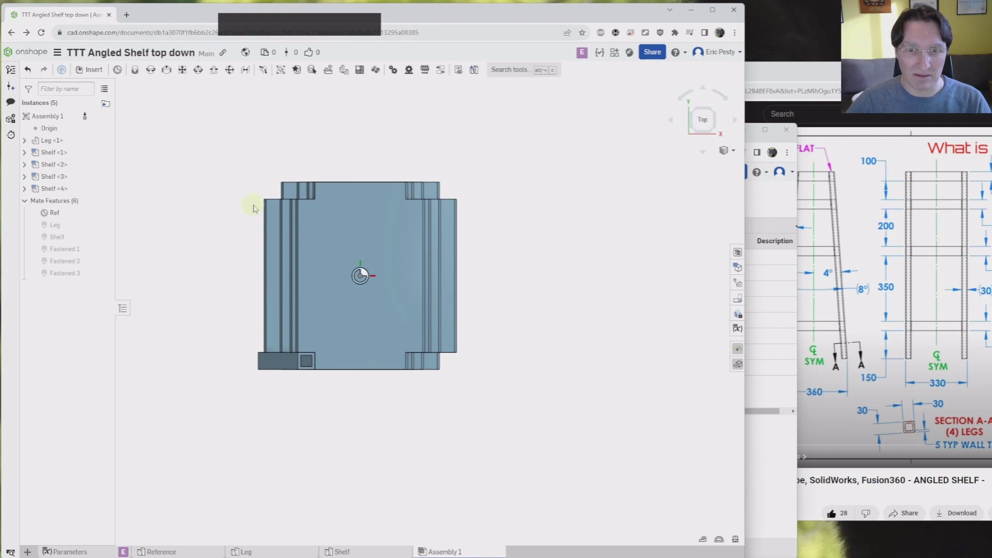
# - Switch to the Leg part studio and try to add another mate connector
pyautogui.click(246, 552)
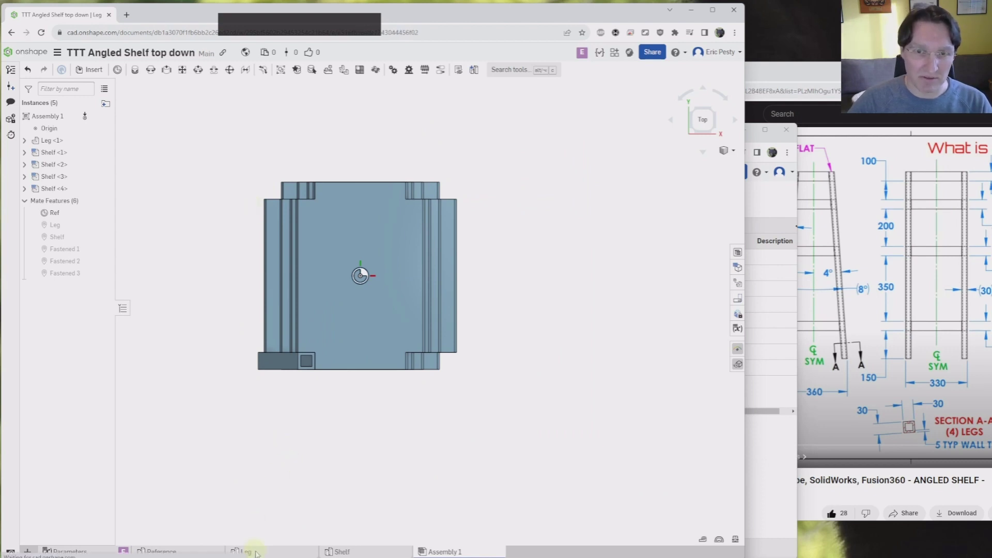
pyautogui.moveTo(454, 306); pyautogui.dragTo(210, 222, button='right')
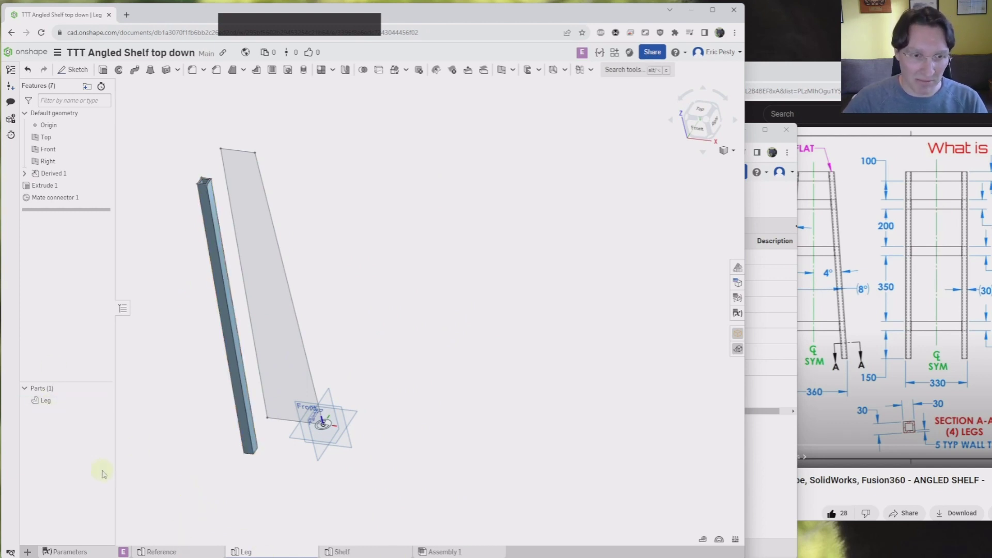
pyautogui.moveTo(182, 267)
pyautogui.mouseDown(button='right')
pyautogui.moveTo(188, 253)
pyautogui.moveTo(192, 266)
pyautogui.mouseUp(button='right')
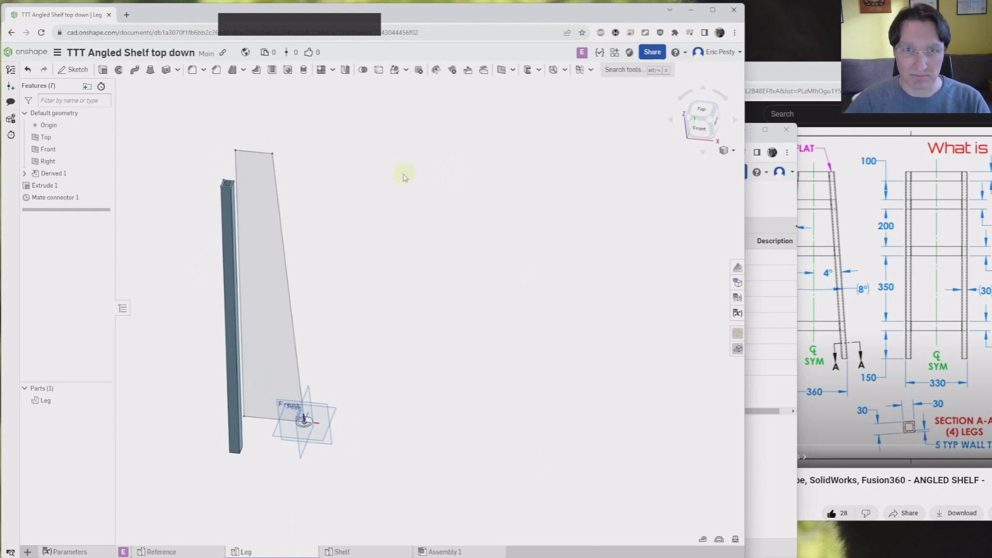
pyautogui.hotkey('ctrl', 'm')
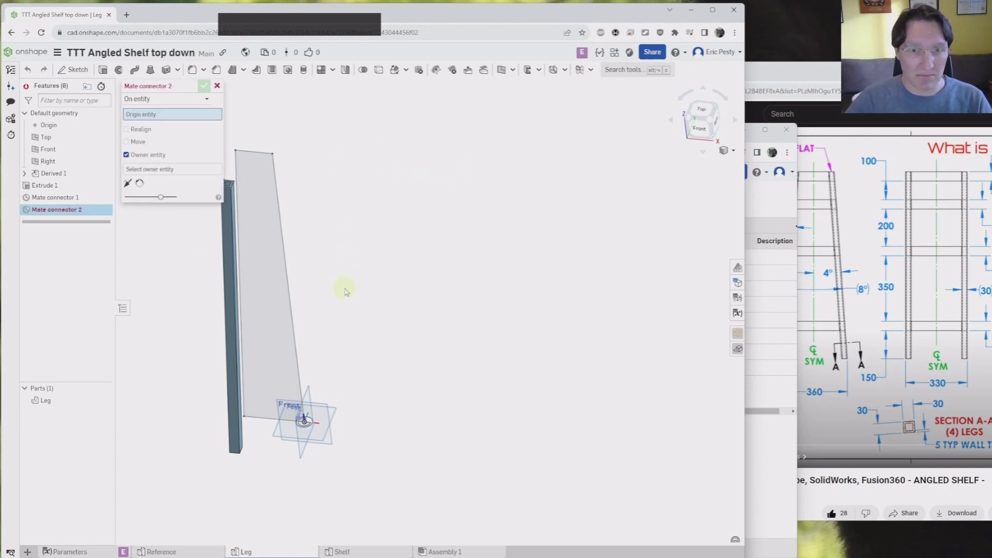
pyautogui.press('Escape')
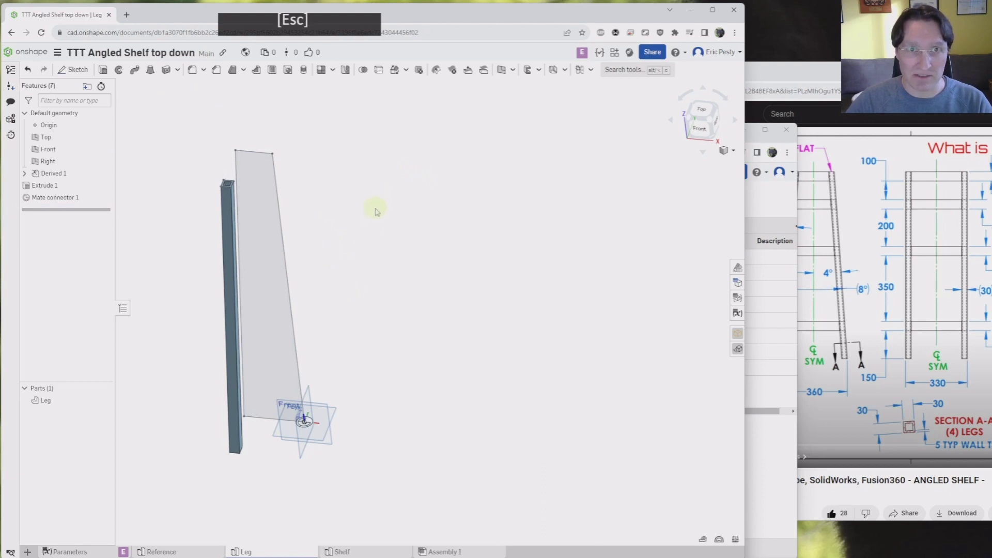
# - Start a feature mirror in the Leg part studio with Mate connector 1 as the feature to mirror
pyautogui.click(344, 72)
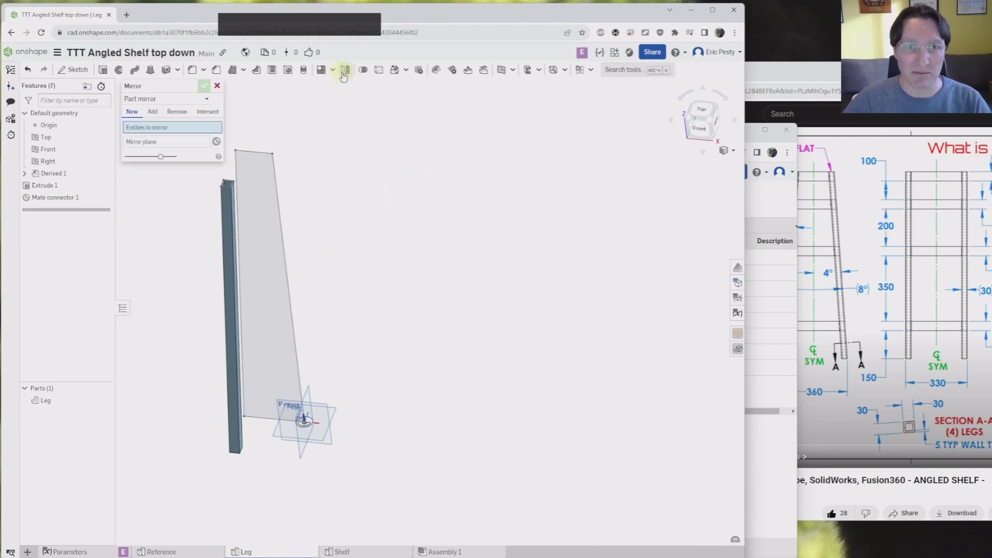
pyautogui.click(199, 99)
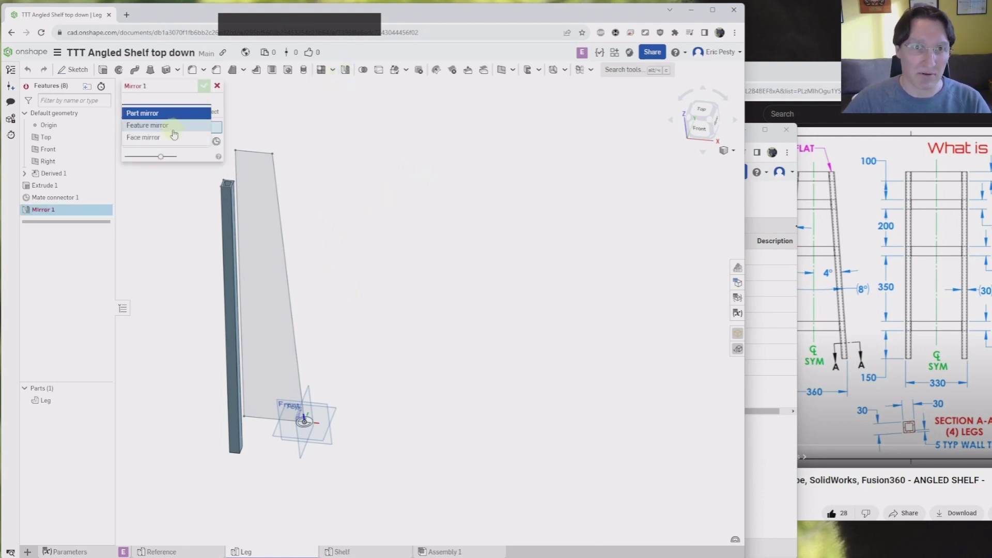
pyautogui.click(155, 122)
pyautogui.click(51, 197)
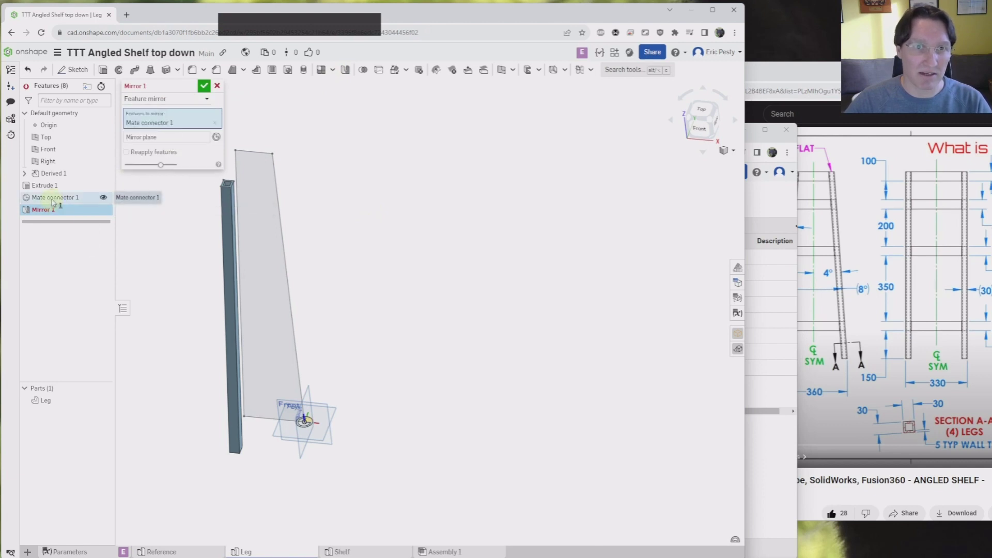
pyautogui.moveTo(294, 458); pyautogui.dragTo(299, 328, button='right')
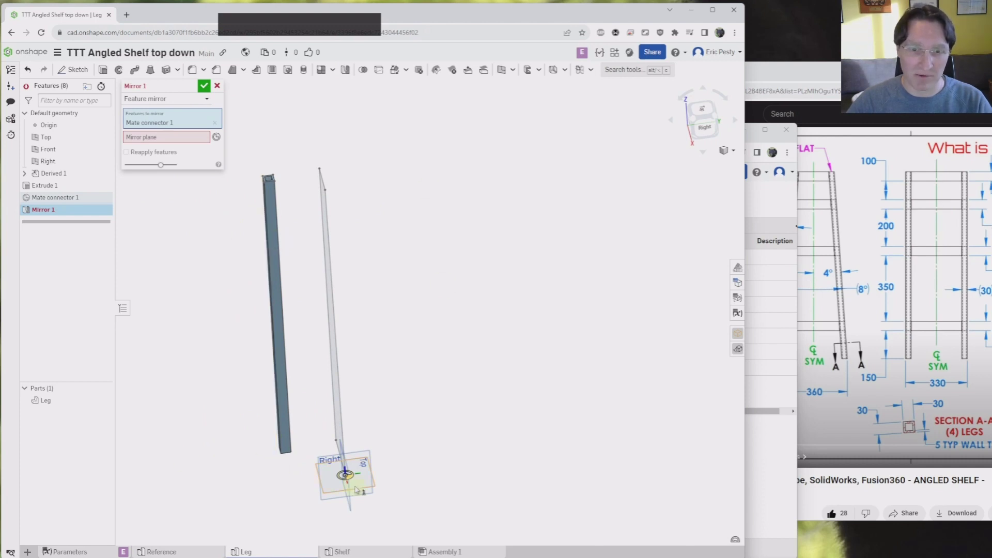
pyautogui.scroll(2, 356, 488)
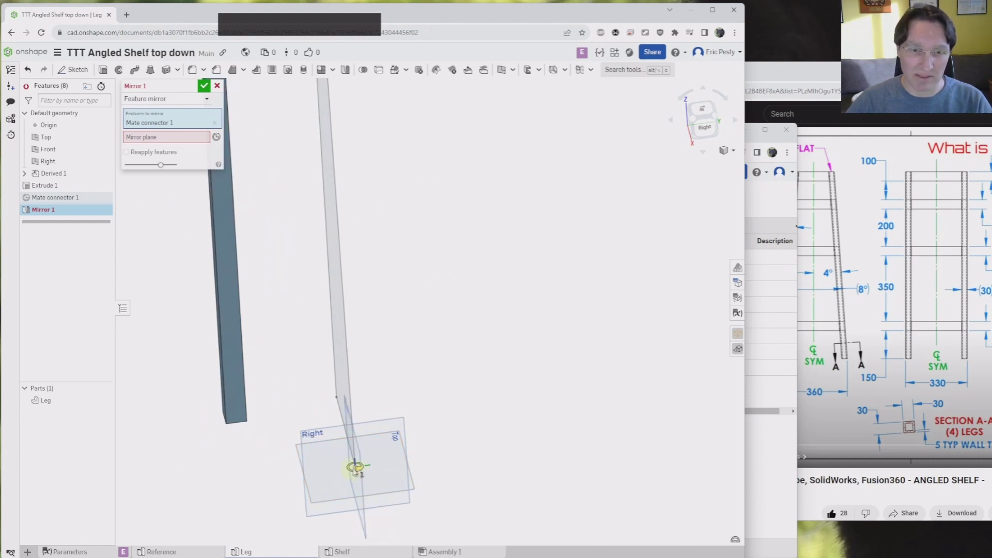
pyautogui.moveTo(213, 450)
pyautogui.mouseDown(button='right')
pyautogui.moveTo(209, 437)
pyautogui.moveTo(218, 459)
pyautogui.mouseUp(button='right')
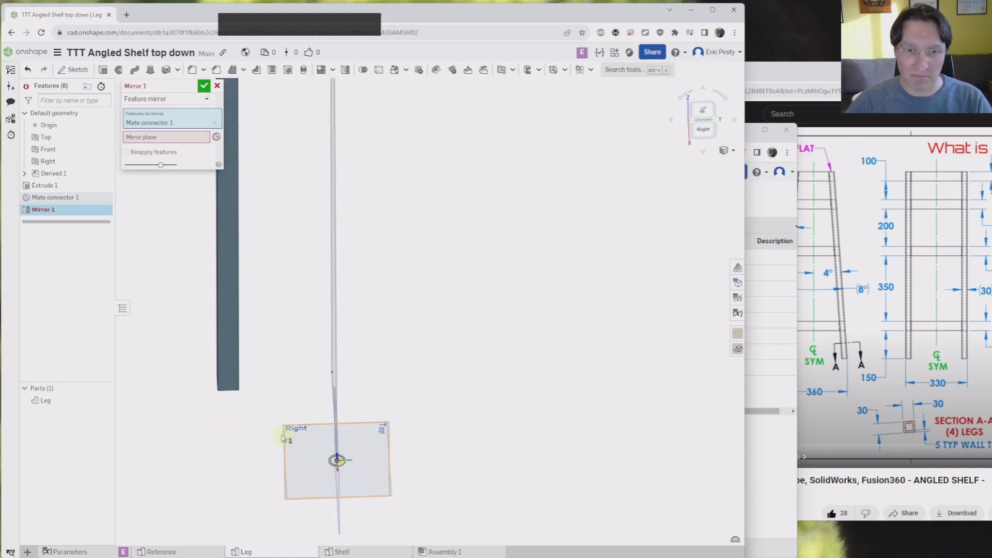
pyautogui.moveTo(227, 413)
pyautogui.mouseDown(button='right')
pyautogui.moveTo(218, 433)
pyautogui.moveTo(228, 409)
pyautogui.mouseUp(button='right')
pyautogui.moveTo(274, 399); pyautogui.dragTo(330, 310, button='middle')
# - Use an implicit mate connector at the midpoint of the leg's bottom edge as the mirror plane and accept the mirror
pyautogui.click(214, 140)
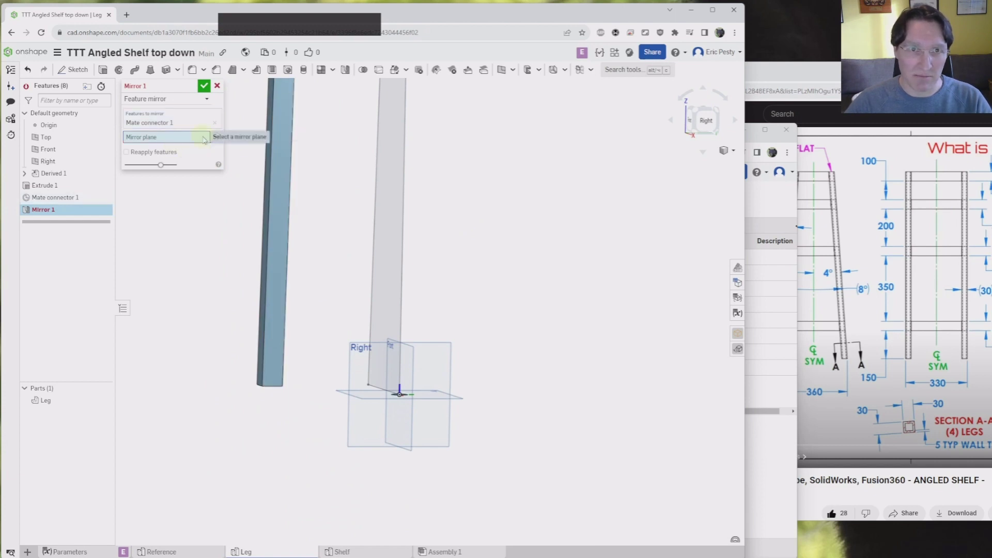
pyautogui.scroll(5, 266, 442)
pyautogui.click(279, 312)
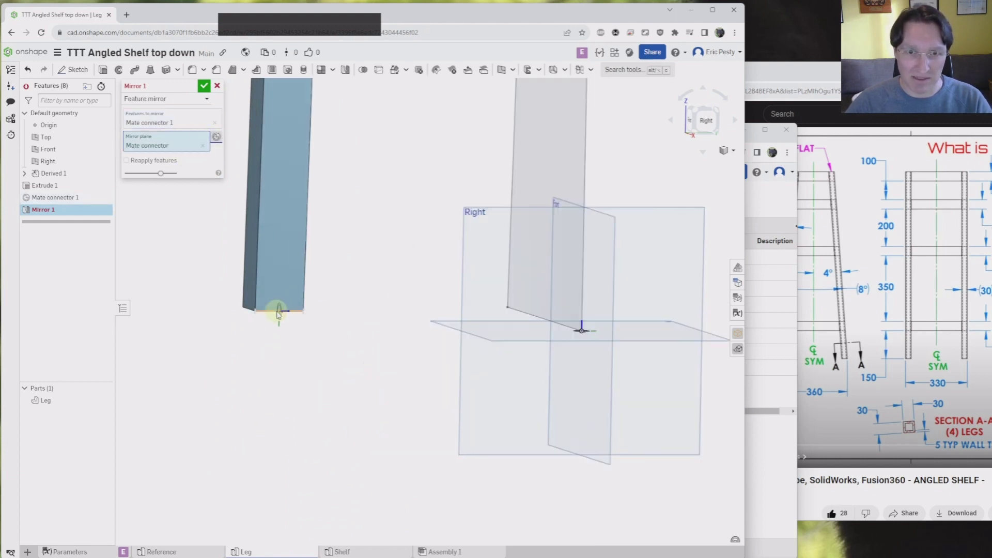
pyautogui.scroll(-4, 317, 365)
pyautogui.moveTo(316, 365); pyautogui.dragTo(330, 442, button='right')
pyautogui.moveTo(331, 442); pyautogui.dragTo(333, 446, button='middle')
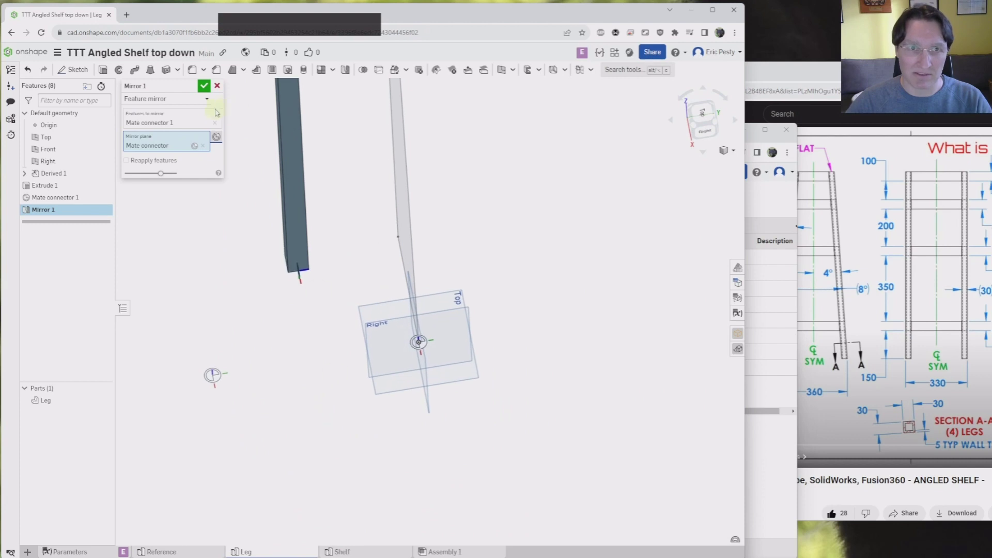
pyautogui.click(204, 86)
pyautogui.moveTo(296, 360)
pyautogui.mouseDown(button='right')
pyautogui.moveTo(332, 334)
pyautogui.moveTo(284, 377)
pyautogui.moveTo(284, 367)
pyautogui.mouseUp(button='right')
pyautogui.moveTo(282, 366); pyautogui.dragTo(287, 336, button='middle')
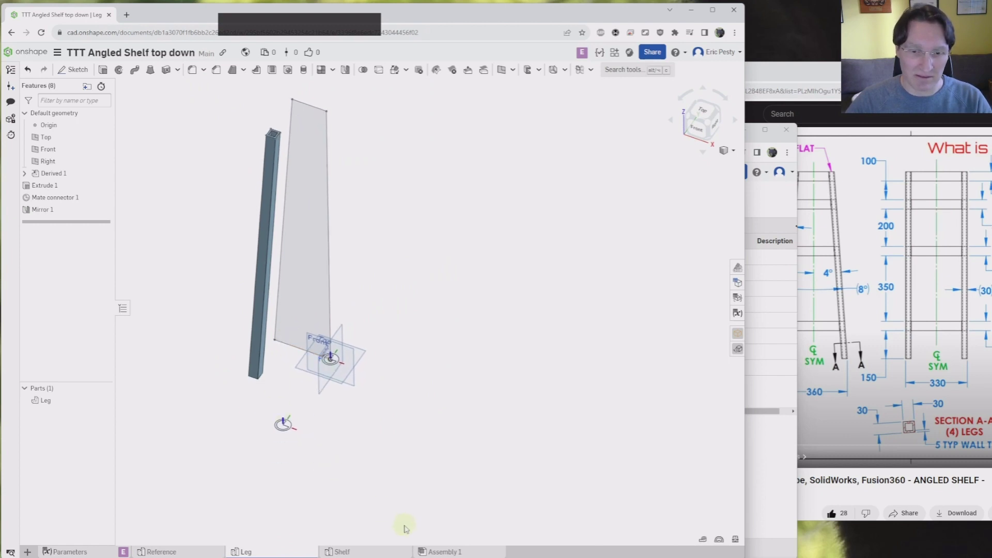
# - Return to Assembly 1 and paste a second copy of the Leg instance
pyautogui.click(442, 552)
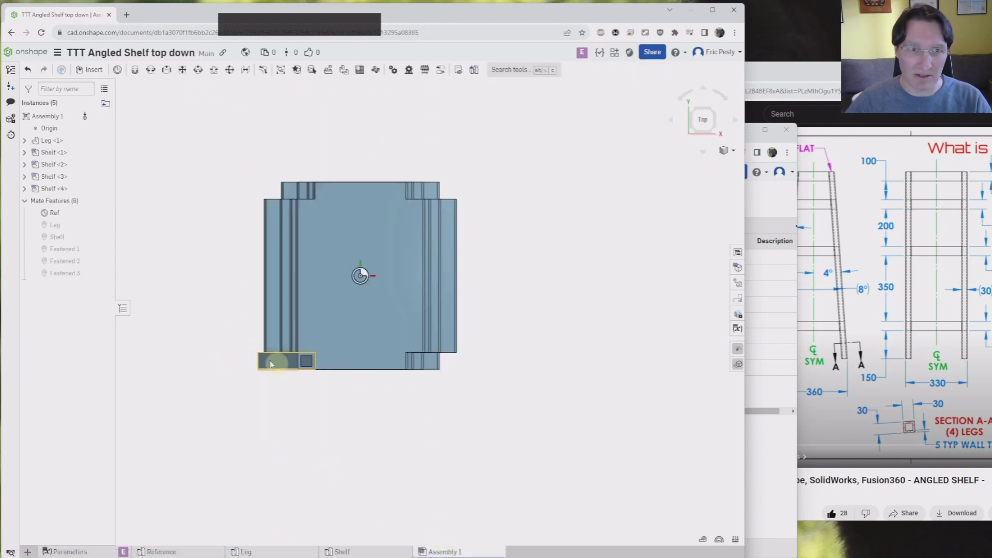
pyautogui.moveTo(361, 272); pyautogui.dragTo(487, 327, button='right')
pyautogui.press('Escape')
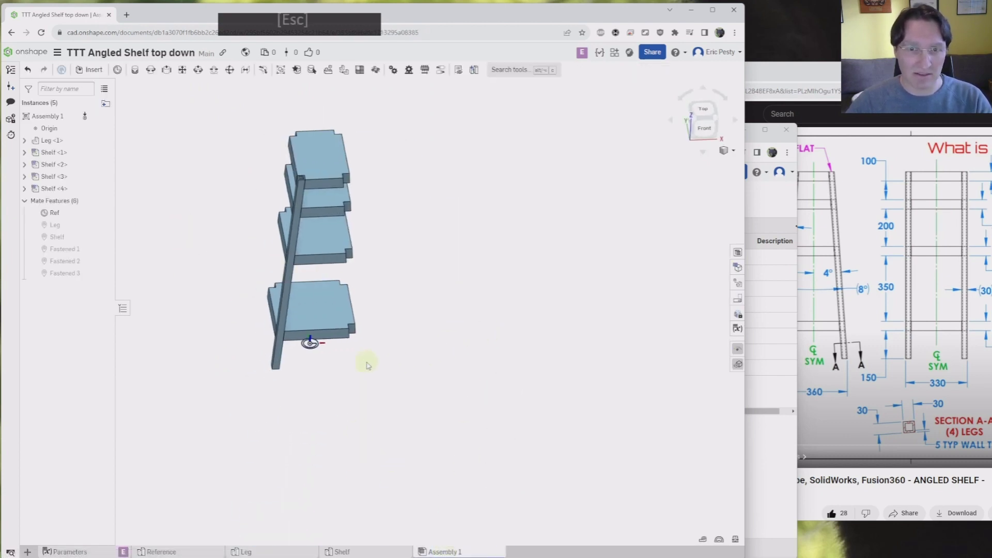
pyautogui.click(51, 141)
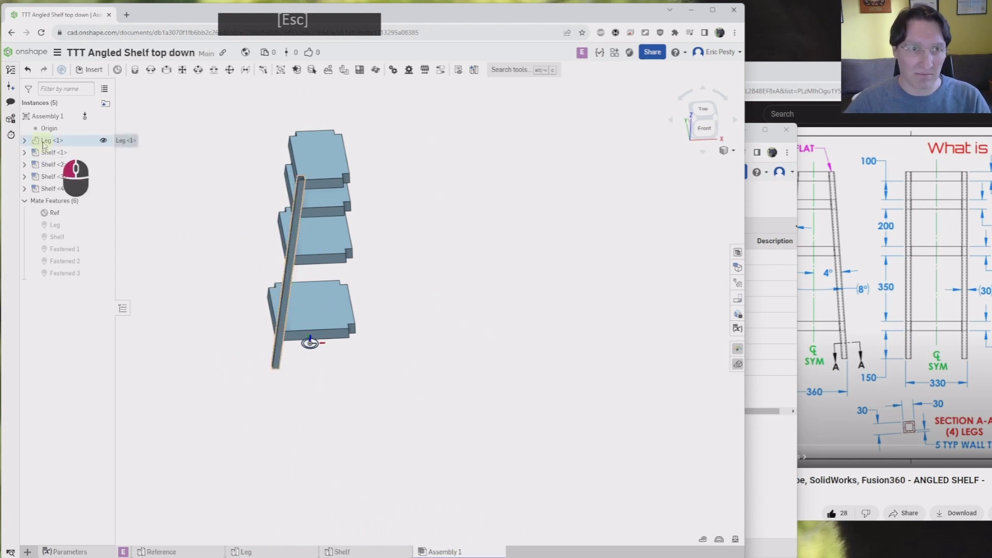
pyautogui.hotkey('ctrl', 'v')
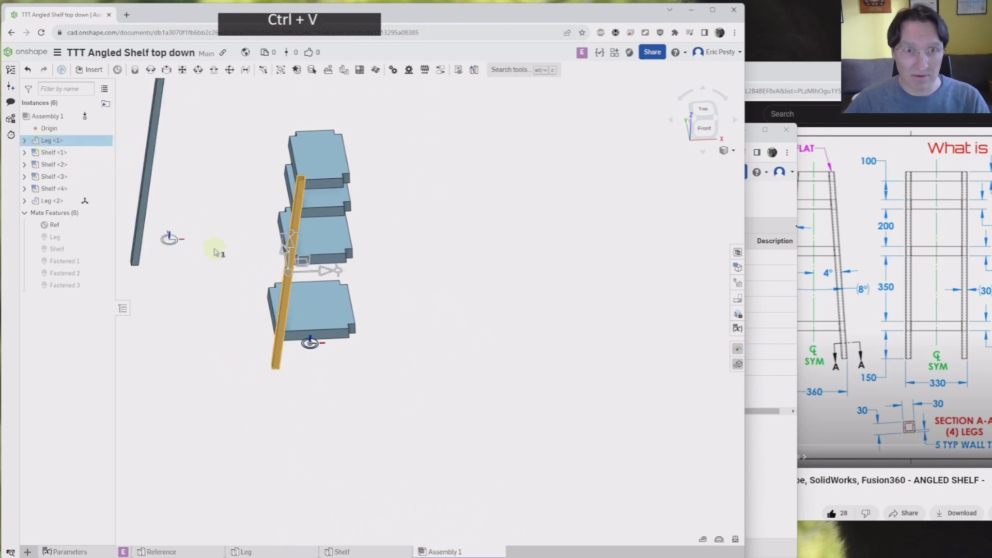
pyautogui.moveTo(200, 284); pyautogui.dragTo(353, 400, button='middle')
pyautogui.moveTo(354, 401)
pyautogui.mouseDown(button='right')
pyautogui.moveTo(354, 418)
pyautogui.moveTo(349, 398)
pyautogui.mouseUp(button='right')
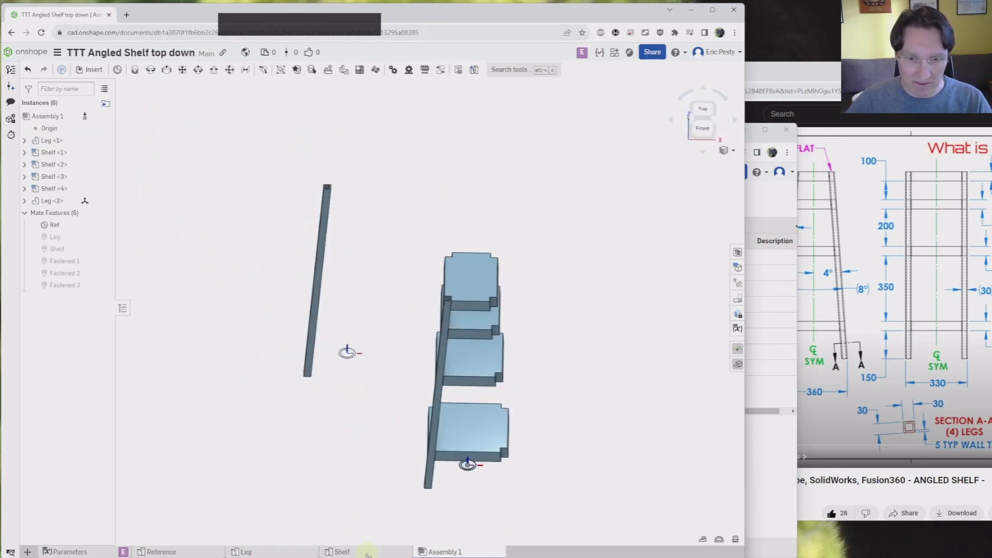
# - Compare the mate connectors in the Leg part studio with those listed under Leg <2> in the assembly
pyautogui.click(247, 551)
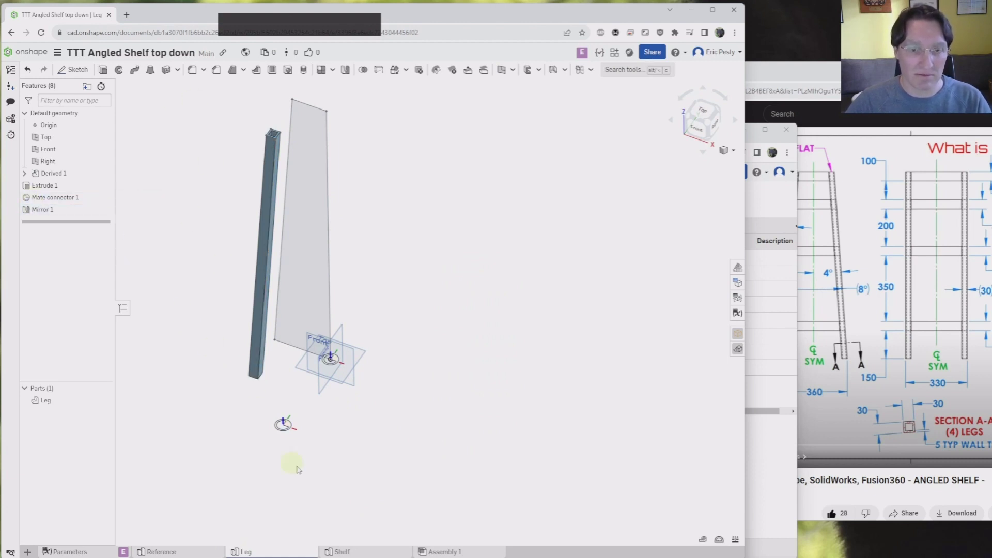
pyautogui.click(454, 551)
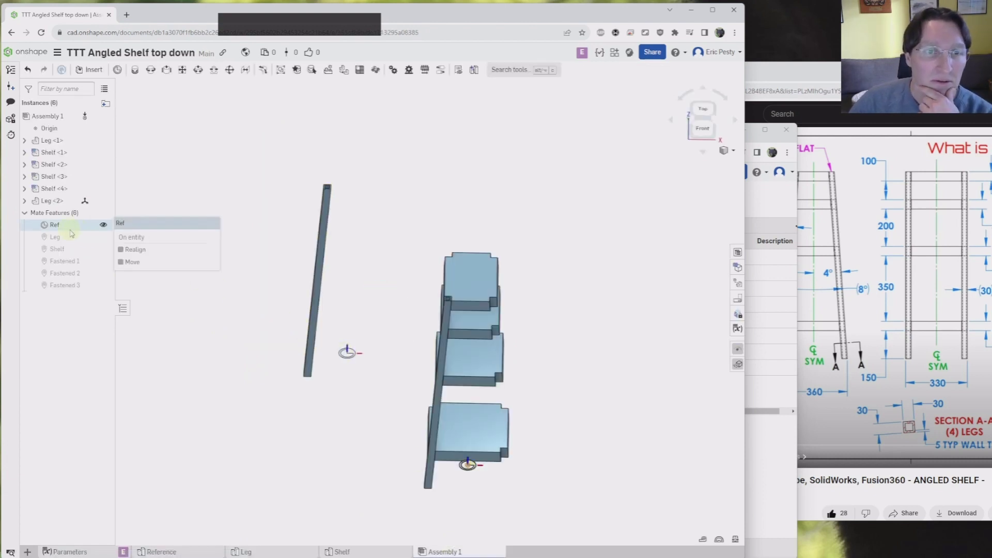
pyautogui.click(24, 201)
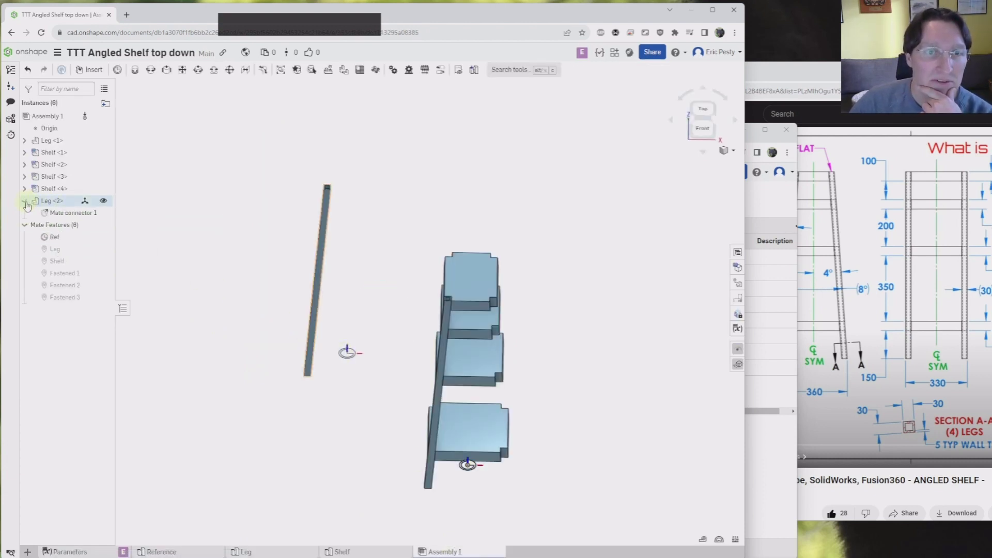
pyautogui.click(71, 212)
pyautogui.click(169, 241)
pyautogui.moveTo(169, 241); pyautogui.dragTo(181, 266, button='right')
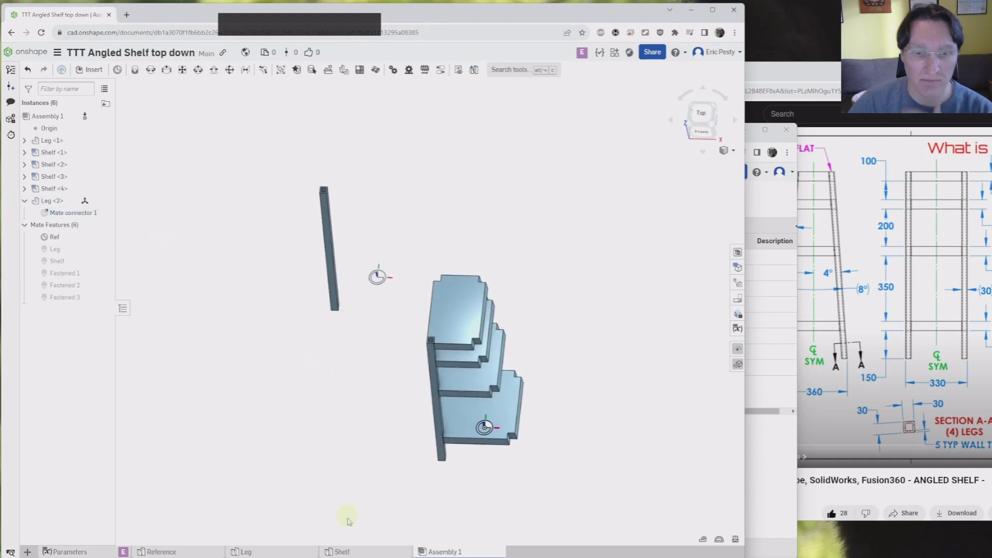
# - Enable Reapply features in the Leg part studio's Mirror 1 feature and return to Assembly 1
pyautogui.click(284, 552)
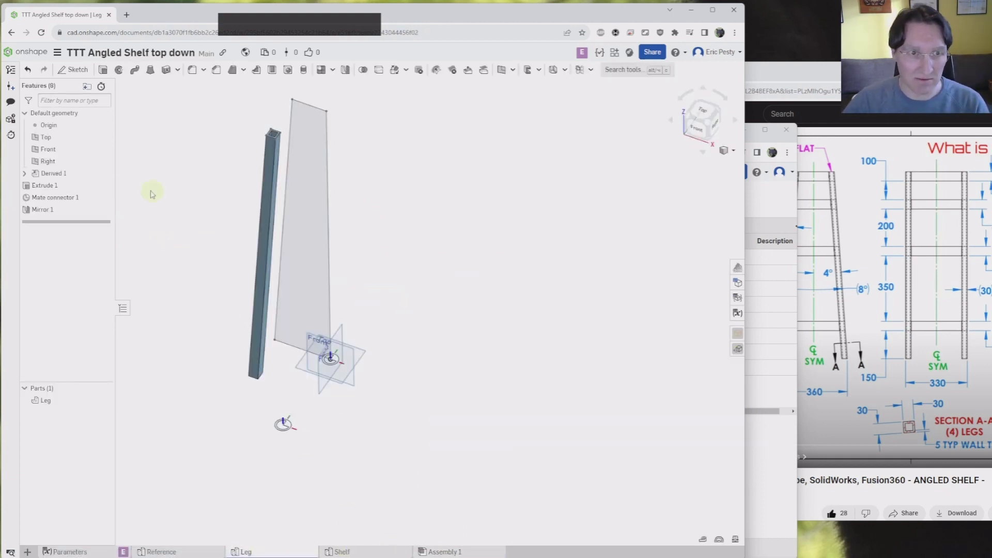
pyautogui.click(45, 212)
pyautogui.doubleClick(45, 212)
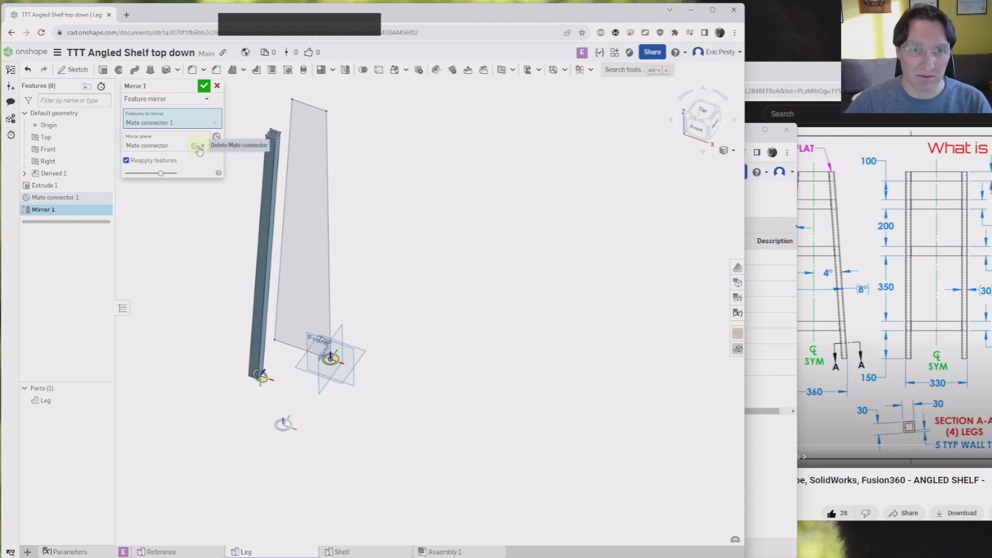
pyautogui.click(203, 86)
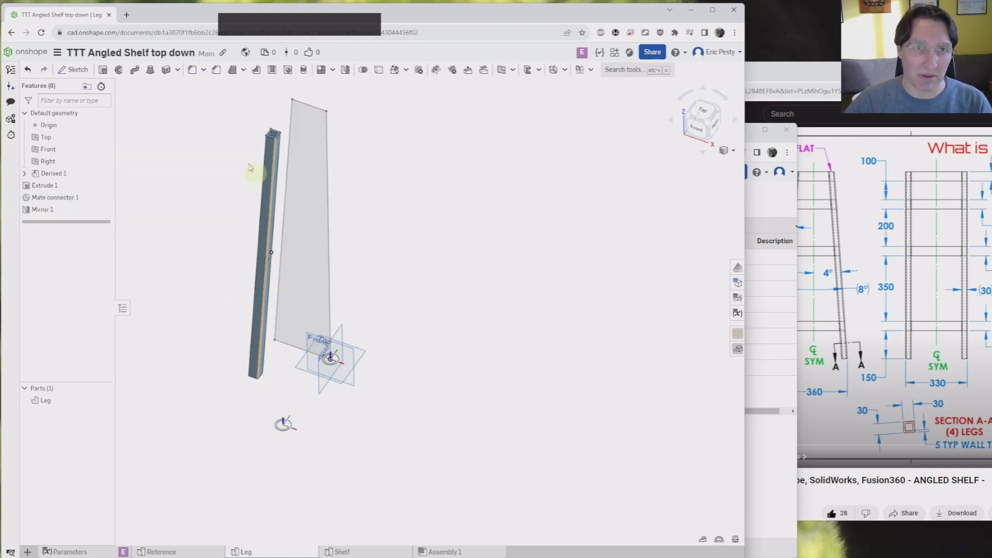
pyautogui.click(428, 552)
pyautogui.moveTo(331, 447)
pyautogui.mouseDown(button='right')
pyautogui.moveTo(343, 450)
pyautogui.moveTo(335, 429)
pyautogui.mouseUp(button='right')
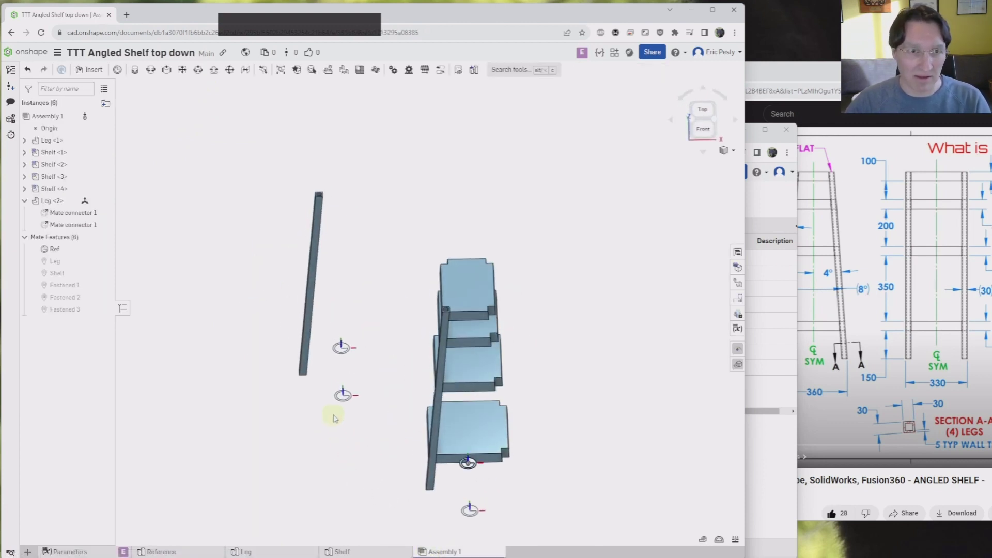
# - Add a Fastened mate between the mirrored mate connector of Leg <2> and the Ref connector at the origin
pyautogui.click(135, 70)
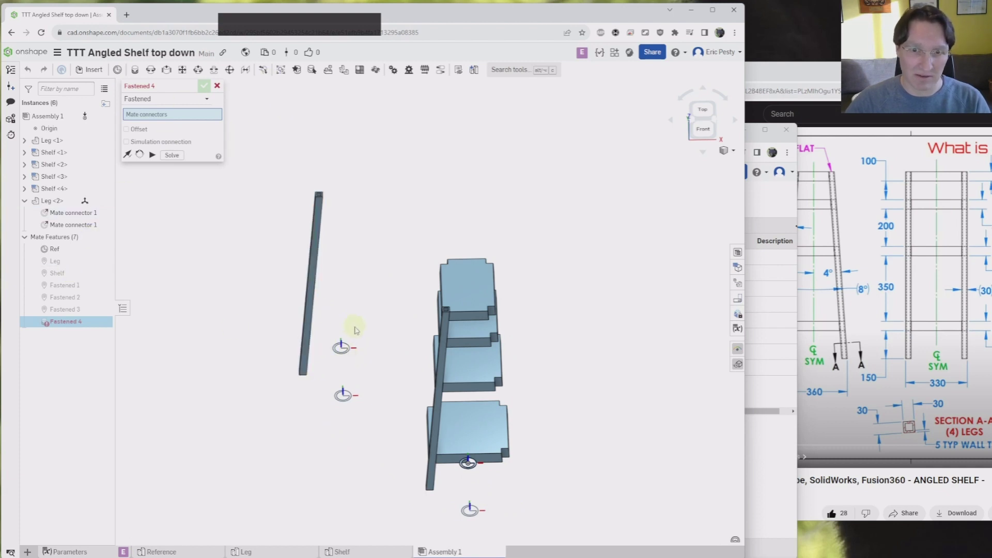
pyautogui.moveTo(355, 330); pyautogui.dragTo(349, 365, button='right')
pyautogui.click(350, 337)
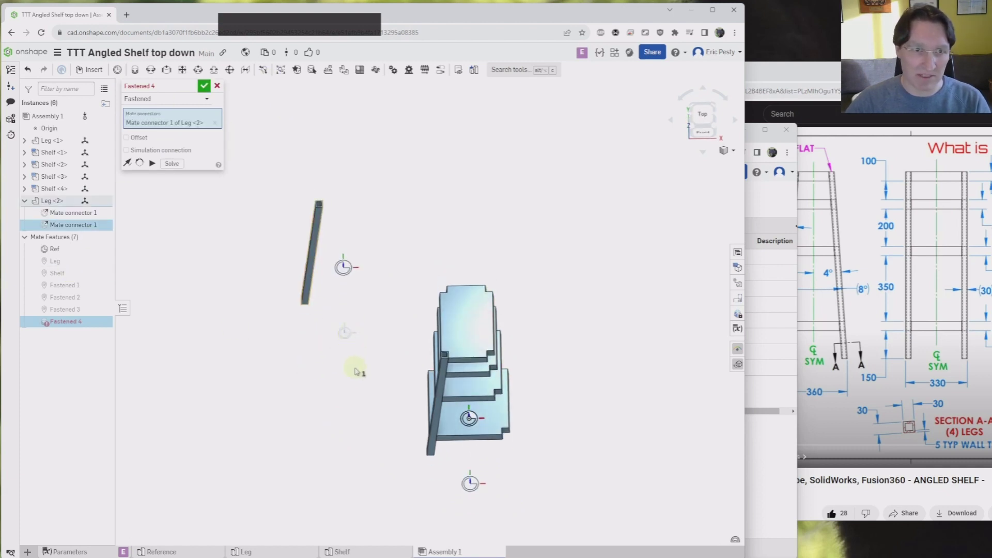
pyautogui.click(51, 249)
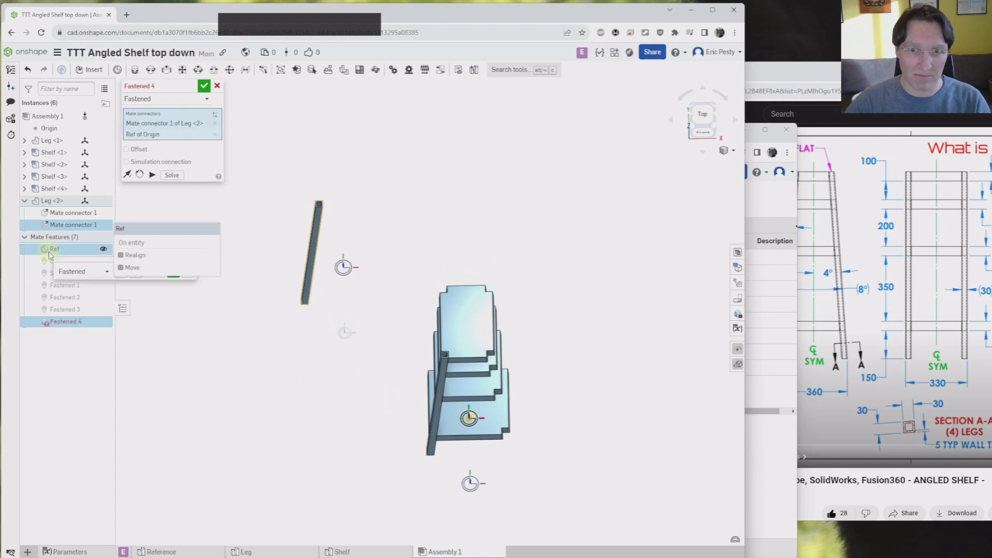
pyautogui.click(204, 86)
# - Move the new fastened mate directly below the Leg mate in the mate features and rename it Leg2
pyautogui.rightClick(63, 321)
pyautogui.moveTo(63, 320); pyautogui.dragTo(66, 273)
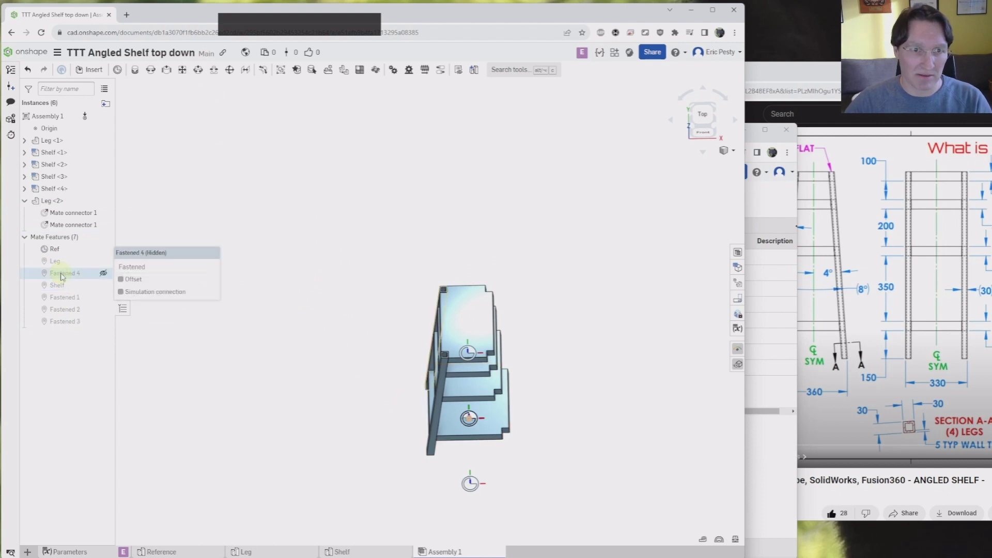
pyautogui.rightClick(61, 277)
pyautogui.click(107, 286)
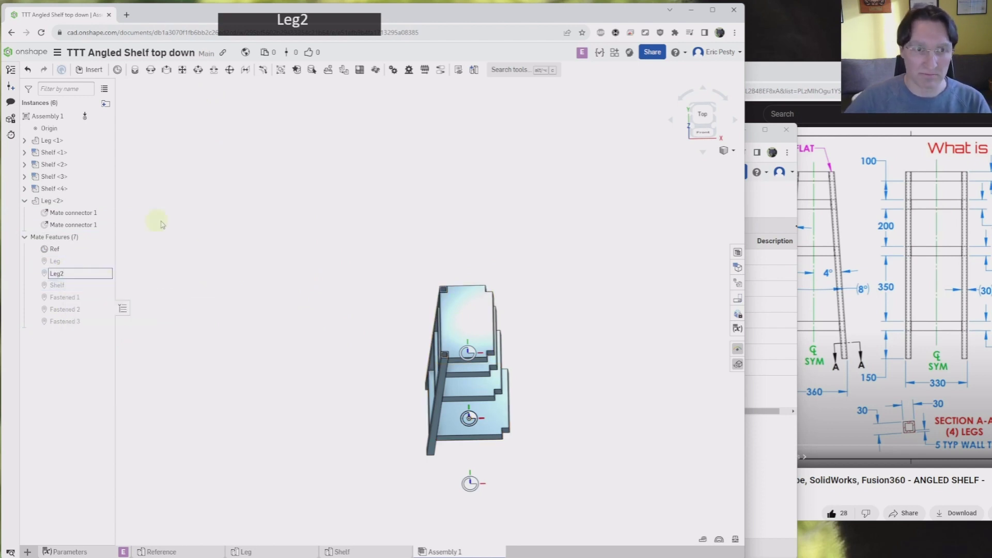
# - Create a circular pattern of Leg <1> and Leg <2> about the Ref connector with 2 instances equally spaced over 360 degrees
pyautogui.moveTo(321, 298)
pyautogui.mouseDown(button='right')
pyautogui.moveTo(321, 272)
pyautogui.moveTo(321, 281)
pyautogui.mouseUp(button='right')
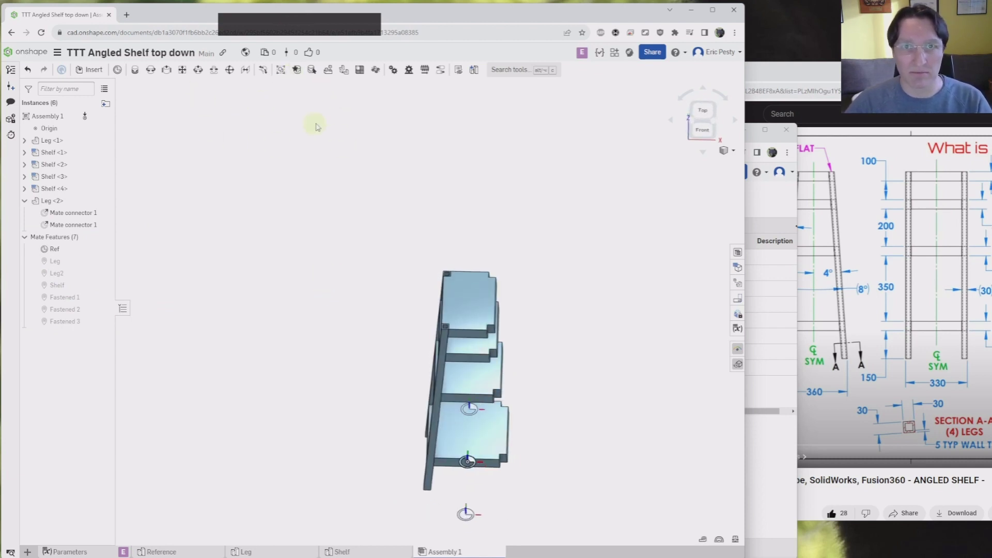
pyautogui.click(376, 70)
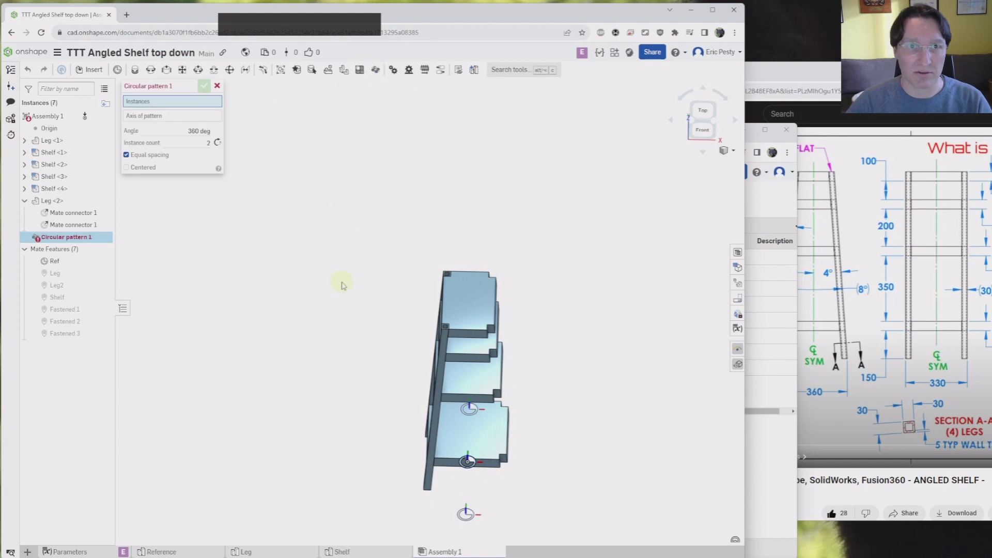
pyautogui.click(442, 372)
pyautogui.moveTo(416, 365); pyautogui.dragTo(433, 343, button='right')
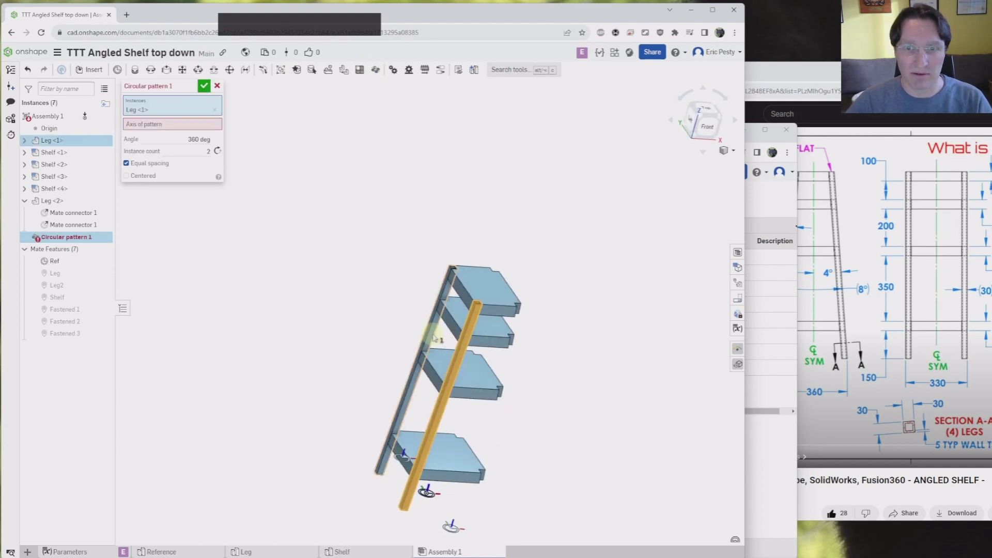
pyautogui.click(431, 338)
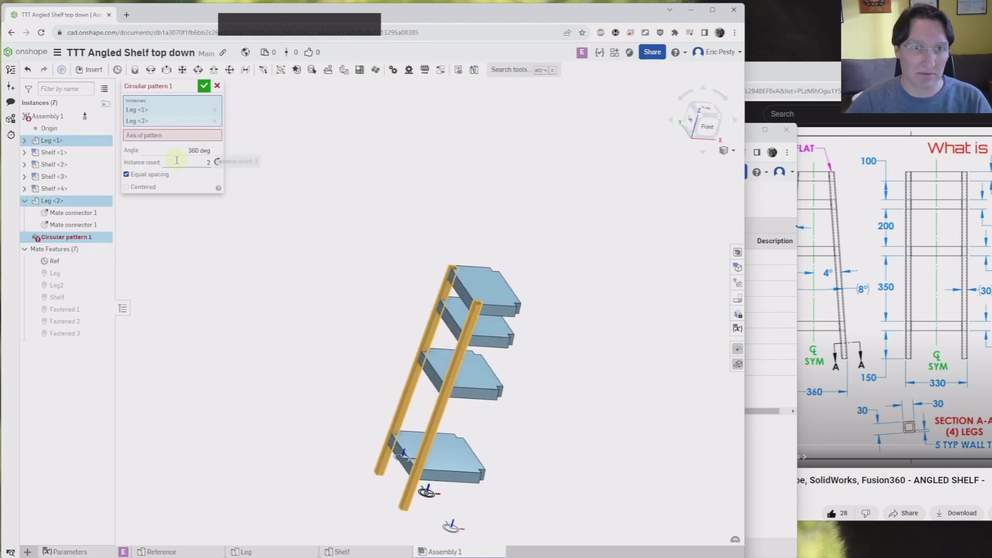
pyautogui.click(189, 136)
pyautogui.click(54, 262)
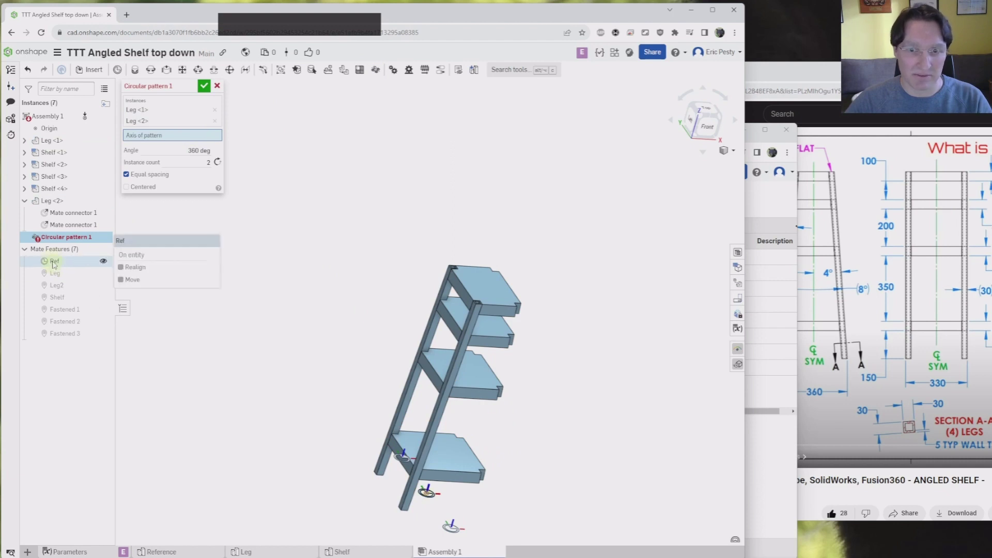
pyautogui.moveTo(362, 310); pyautogui.dragTo(346, 330, button='right')
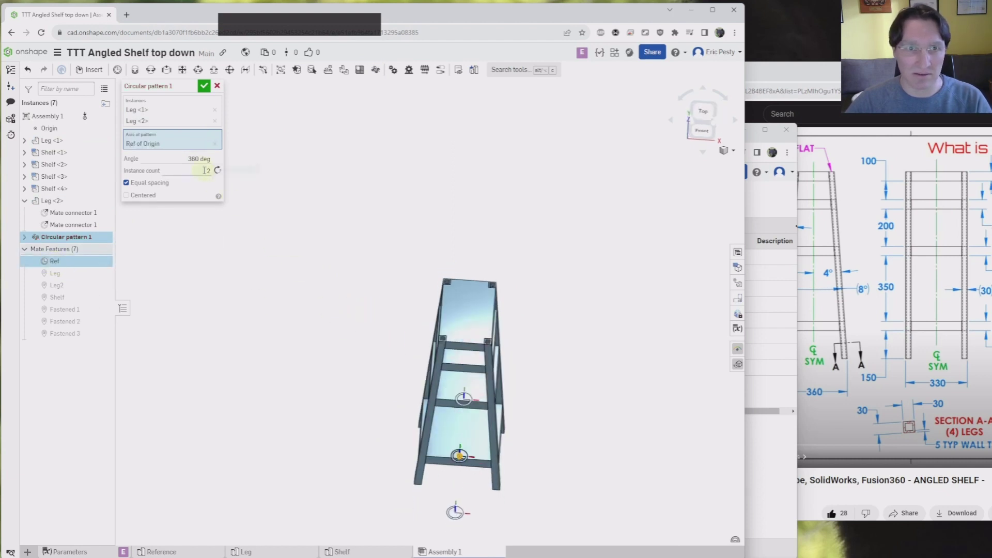
pyautogui.click(204, 85)
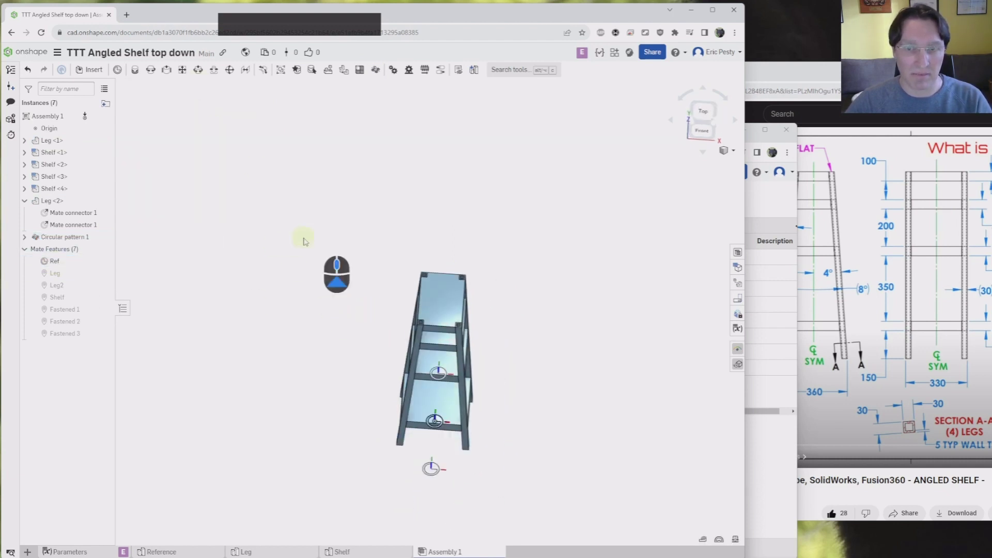
# - Hide the mate connectors in the assembly and view the shelf from the front
pyautogui.moveTo(303, 237); pyautogui.dragTo(531, 297, button='right')
pyautogui.press('k')
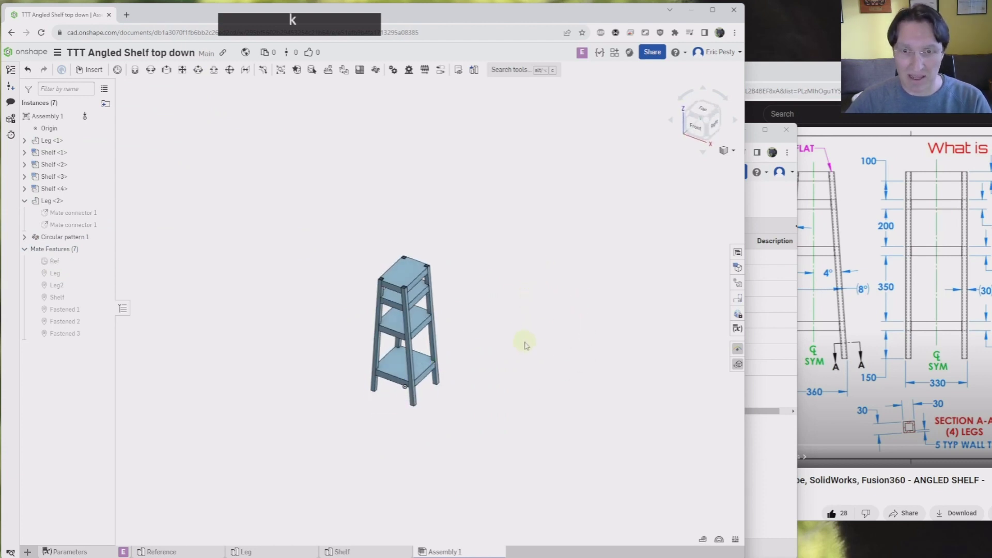
pyautogui.moveTo(422, 376); pyautogui.dragTo(457, 338, button='right')
pyautogui.scroll(3, 422, 369)
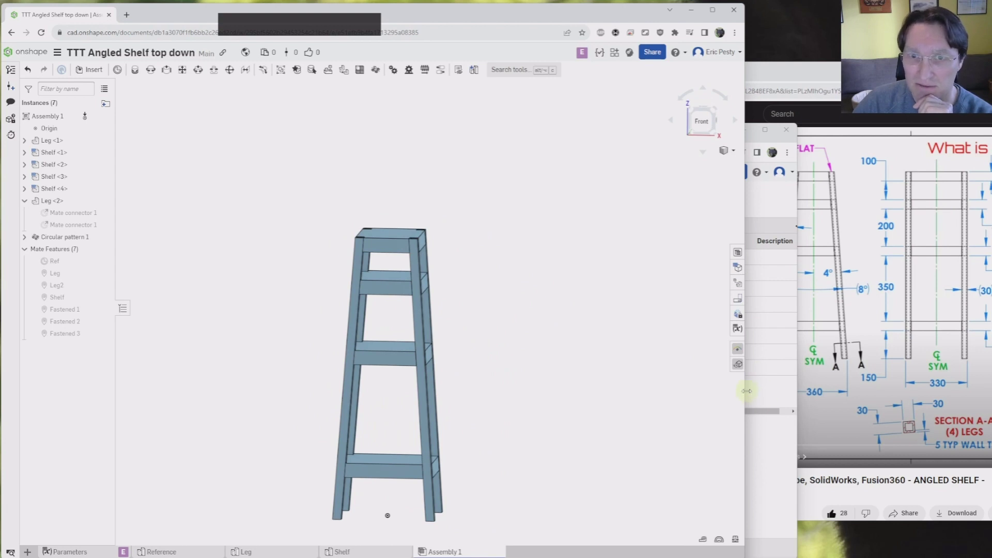
# - Arrange the assembly window and the Parameters variable studio window side by side so both are fully visible
pyautogui.moveTo(746, 391); pyautogui.dragTo(559, 391)
pyautogui.moveTo(429, 362); pyautogui.dragTo(291, 274, button='right')
pyautogui.moveTo(340, 282); pyautogui.dragTo(372, 287, button='middle')
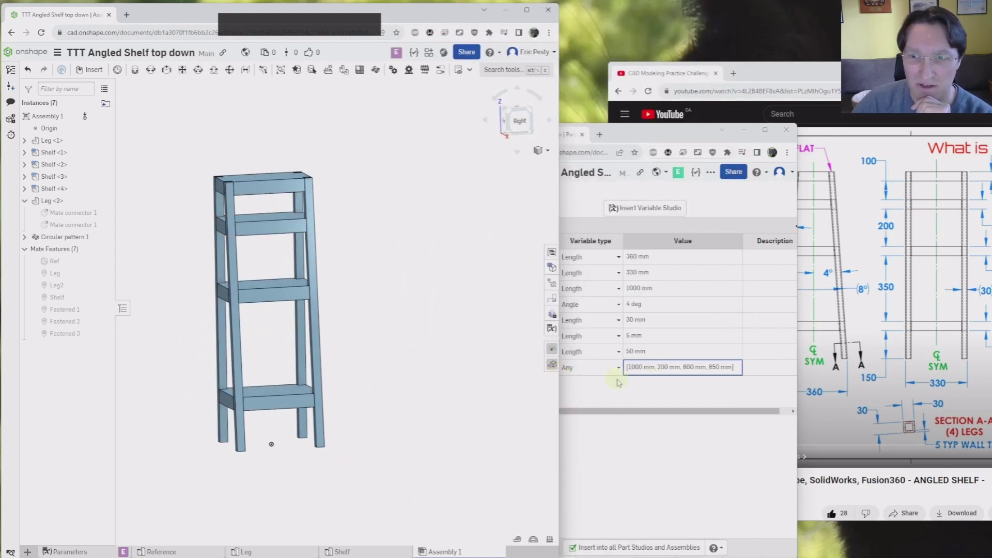
pyautogui.moveTo(650, 133); pyautogui.dragTo(865, 120)
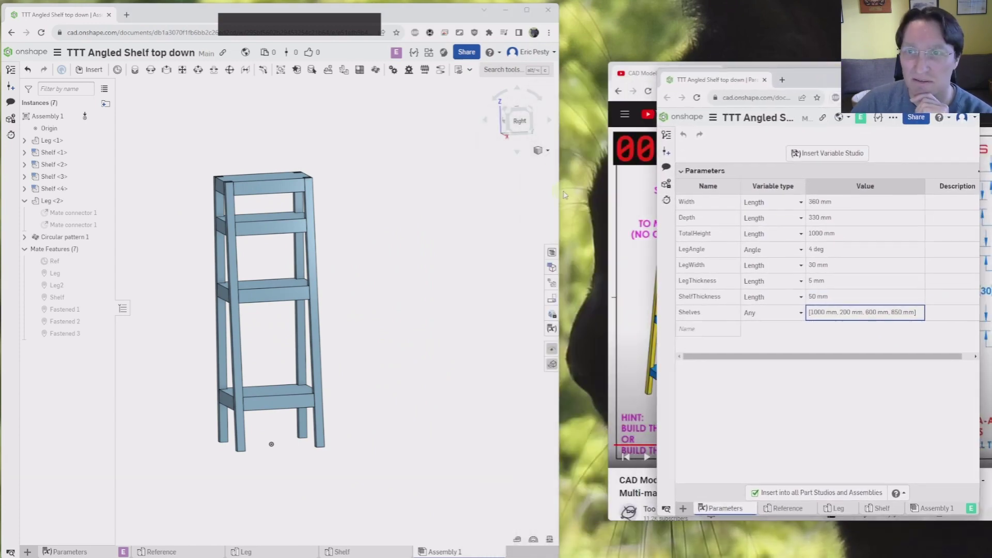
pyautogui.moveTo(563, 195); pyautogui.dragTo(650, 197)
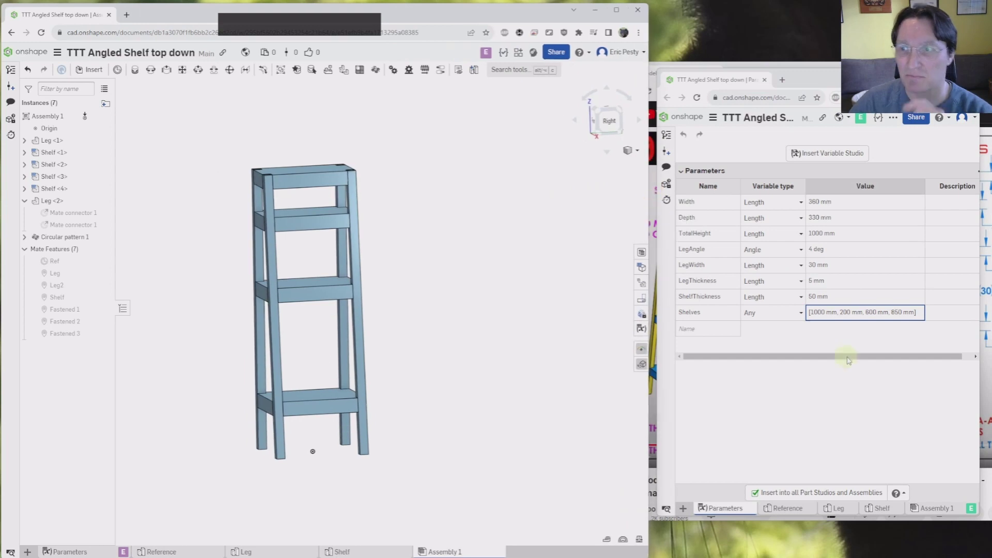
# - Change the last height in the Shelves array variable to 800 mm
pyautogui.doubleClick(896, 313)
pyautogui.click(896, 313)
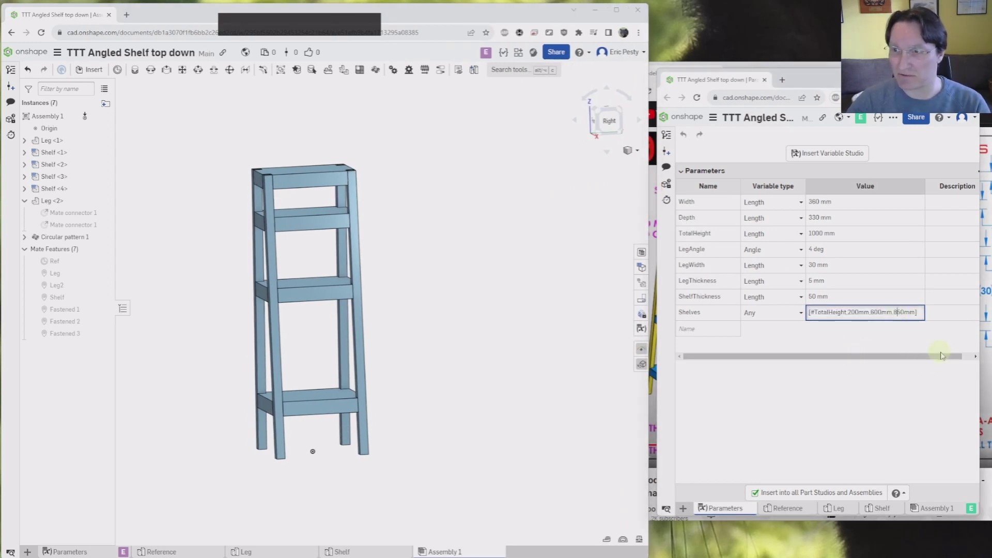
pyautogui.press('Delete')
pyautogui.write('0')
pyautogui.press('Return')
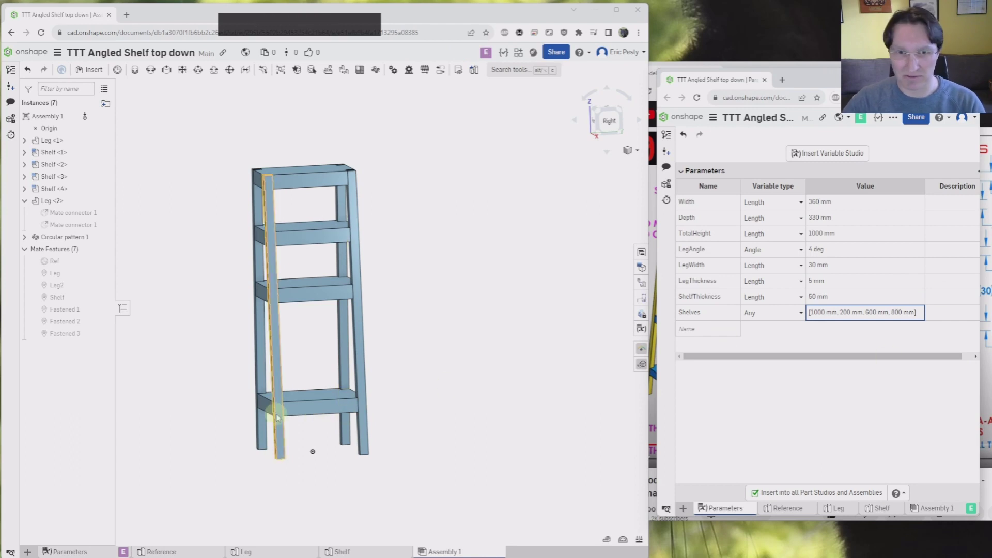
# - Change the second height in the Shelves array variable to 250 mm and view the updated assembly
pyautogui.click(847, 313)
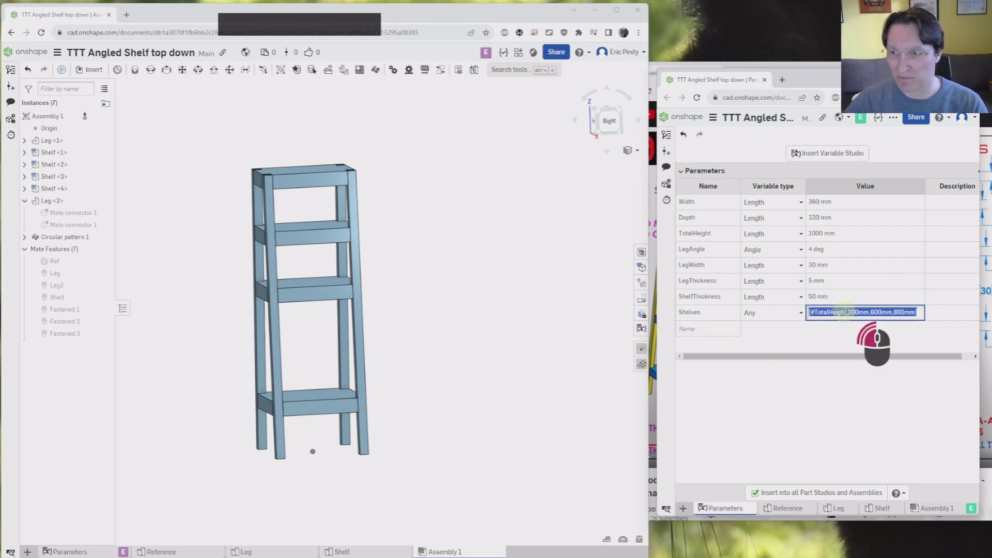
pyautogui.click(856, 313)
pyautogui.press('BackSpace')
pyautogui.write('5')
pyautogui.press('Return')
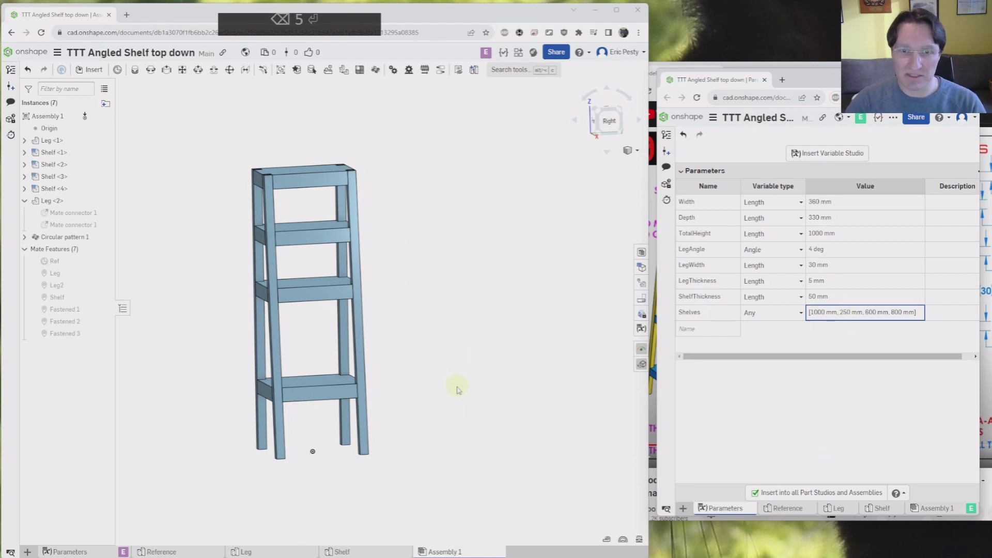
pyautogui.moveTo(416, 391); pyautogui.dragTo(339, 369, button='right')
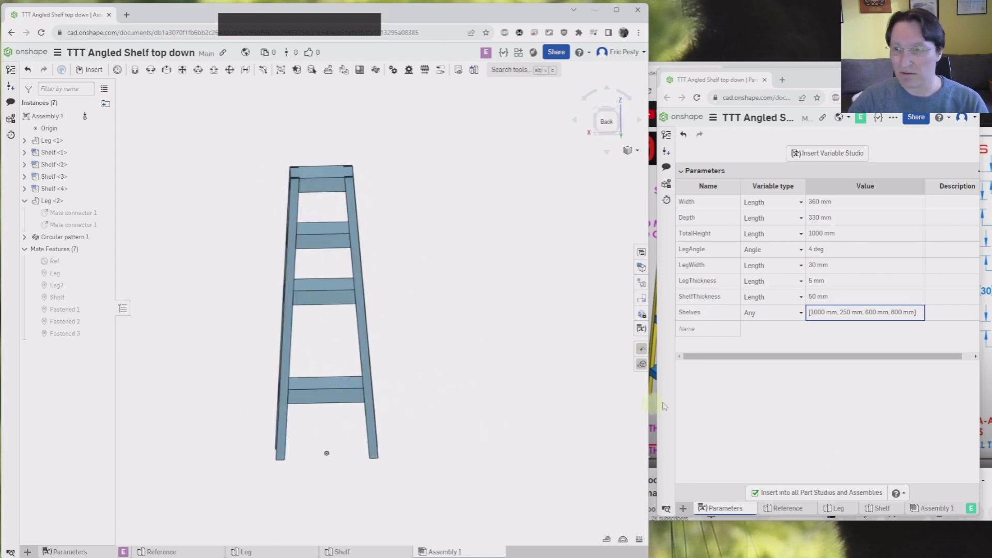
# - Set the LegAngle variable to 3 deg and check the legs in the assembly
pyautogui.doubleClick(828, 250)
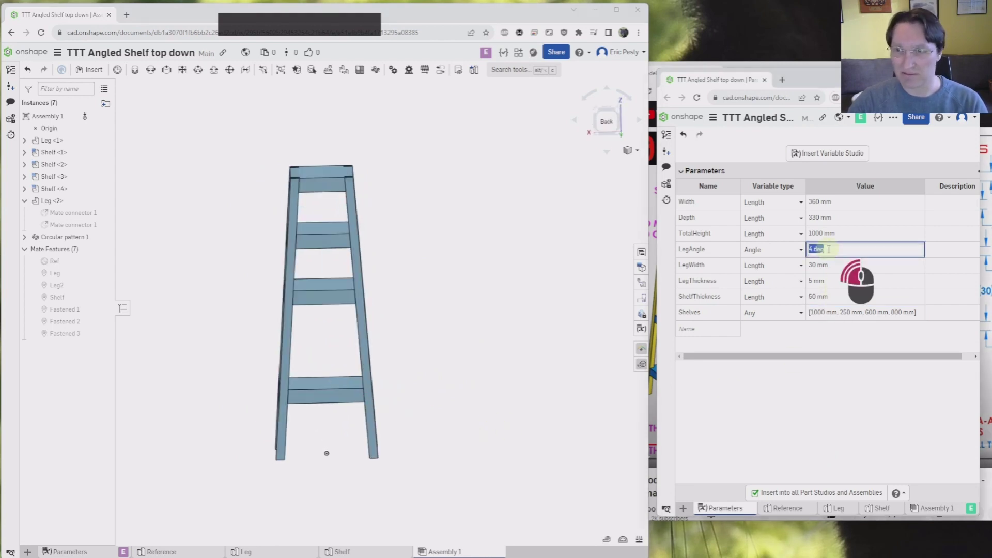
pyautogui.write('3')
pyautogui.press('Return')
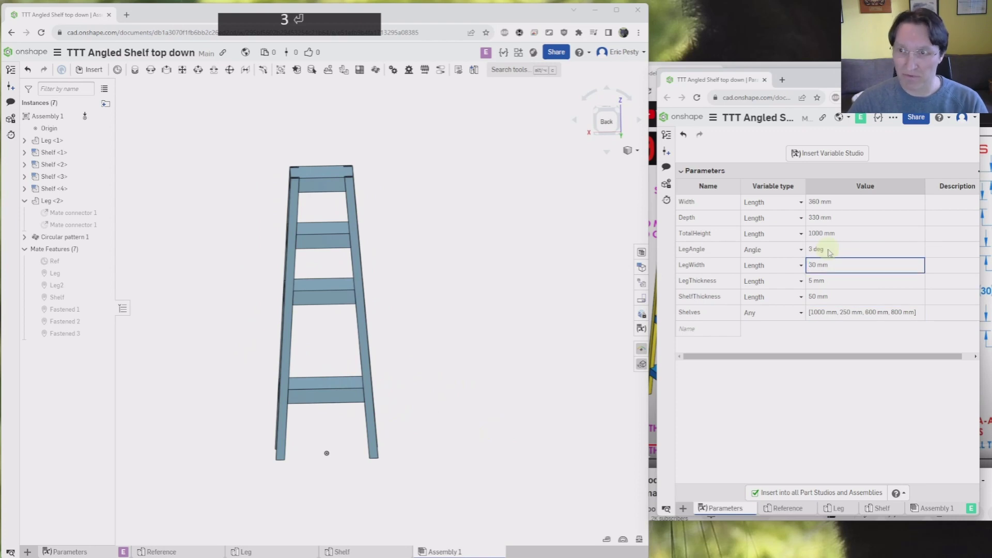
pyautogui.moveTo(399, 390); pyautogui.dragTo(427, 388, button='right')
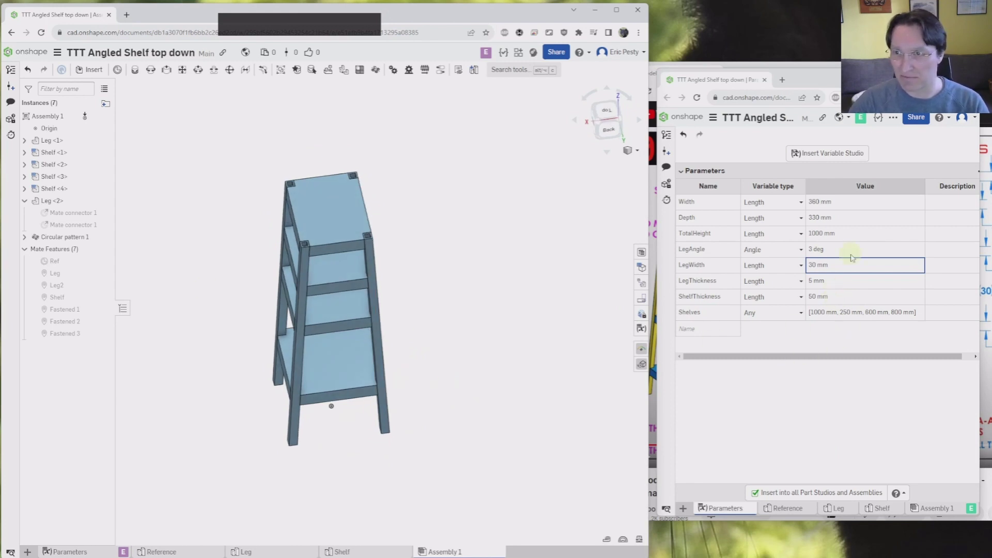
pyautogui.scroll(-2, 847, 303)
pyautogui.scroll(2, 851, 328)
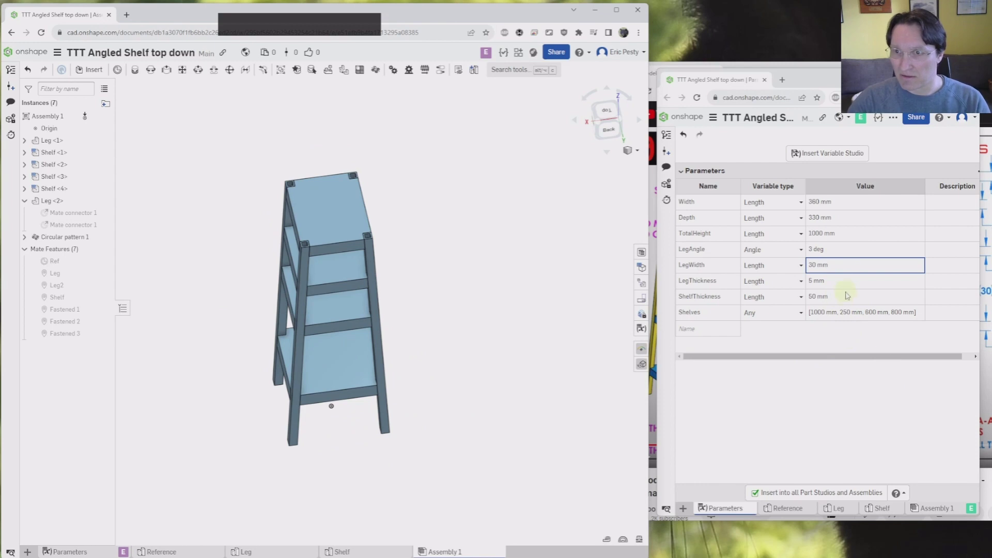
# - Set the LegWidth variable to 50 mm and LegThickness to 3 mm, and inspect the updated legs
pyautogui.doubleClick(823, 270)
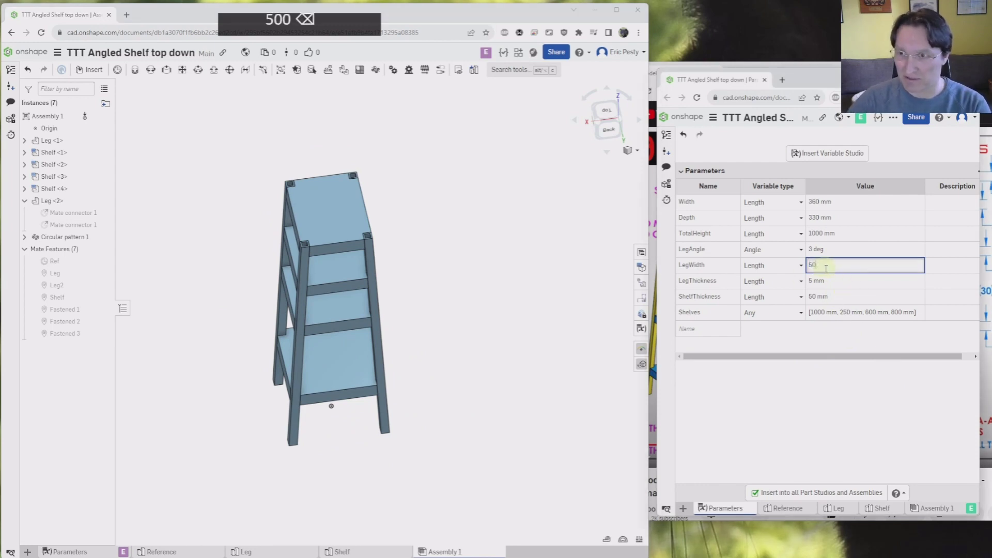
pyautogui.doubleClick(821, 282)
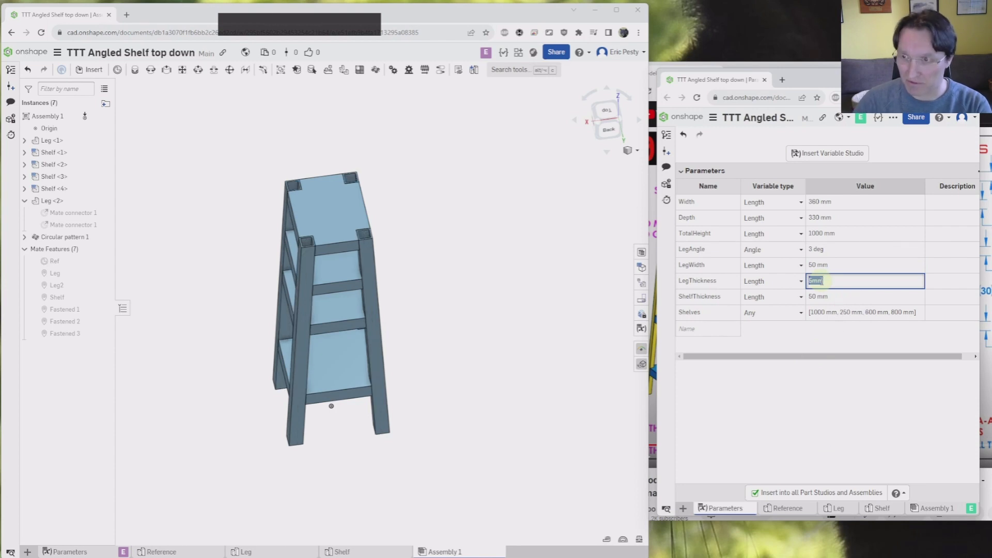
pyautogui.write('3 mm')
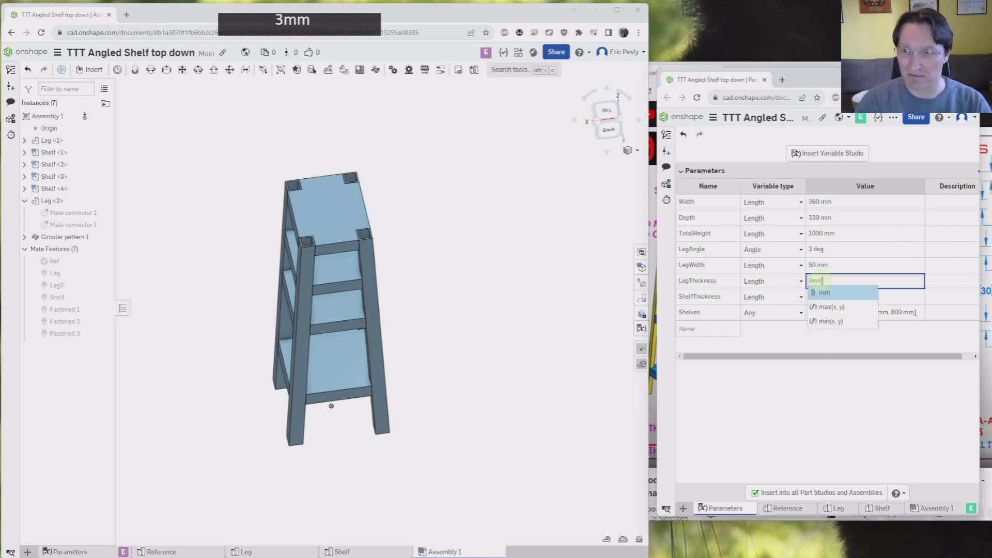
pyautogui.press('Return')
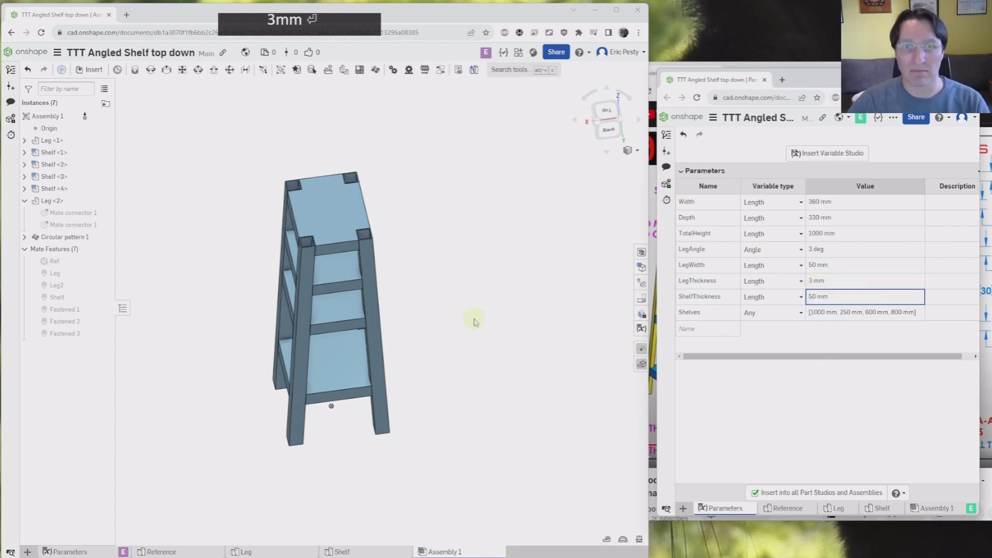
pyautogui.scroll(4, 357, 268)
pyautogui.moveTo(321, 255); pyautogui.dragTo(278, 246, button='right')
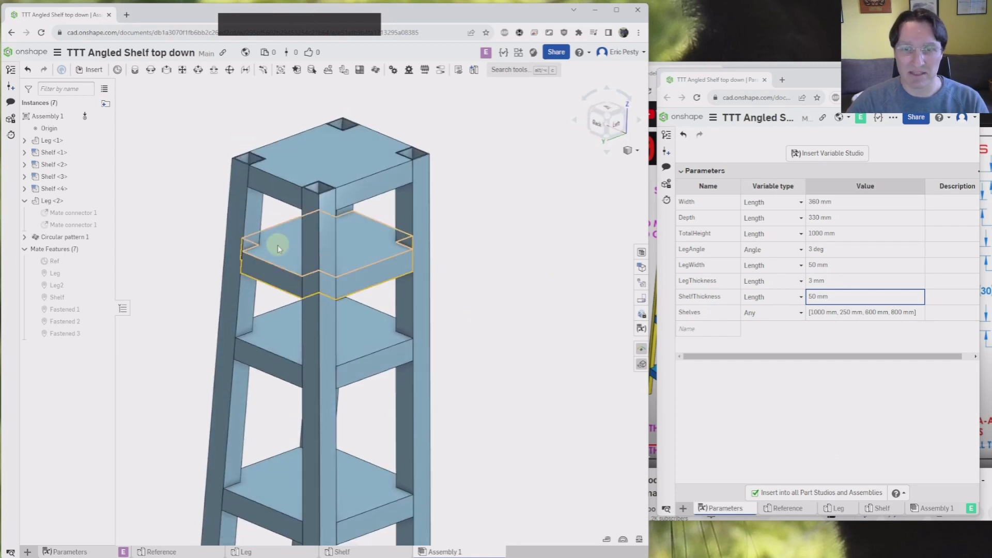
pyautogui.scroll(-5, 278, 248)
pyautogui.moveTo(355, 287); pyautogui.dragTo(413, 269, button='right')
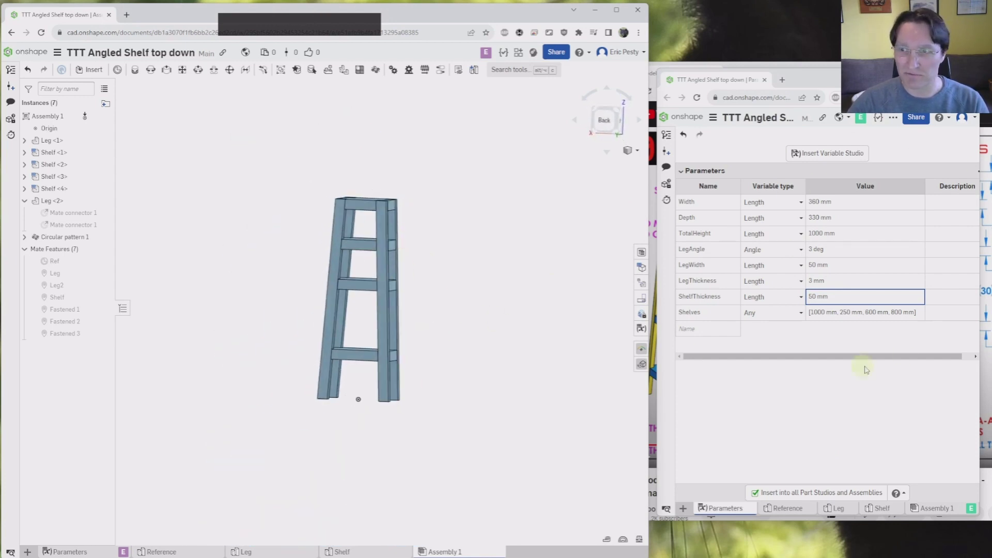
# - Move and resize the Parameters window to nearly full height and narrow the assembly window to fit beside it
pyautogui.moveTo(773, 82); pyautogui.dragTo(775, 25)
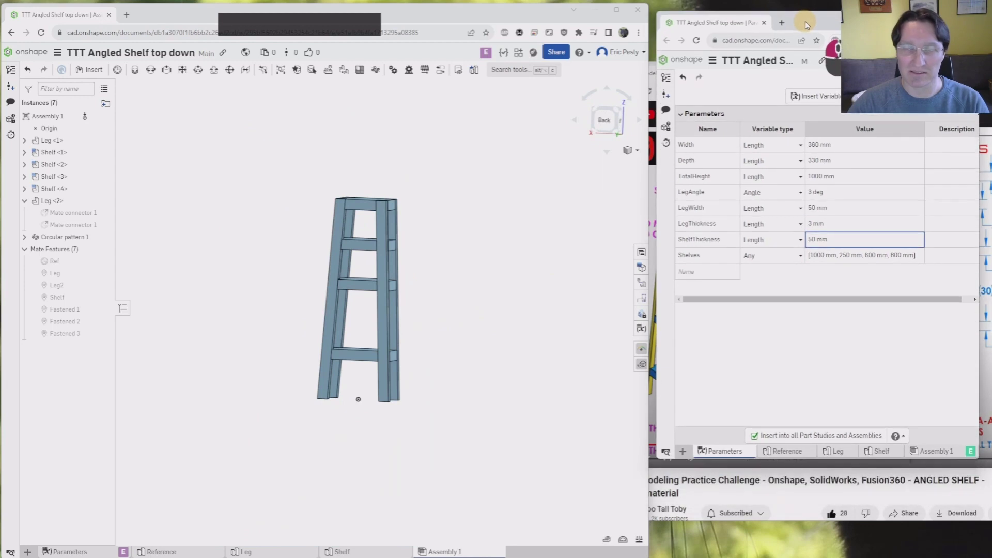
pyautogui.moveTo(980, 462); pyautogui.dragTo(888, 555)
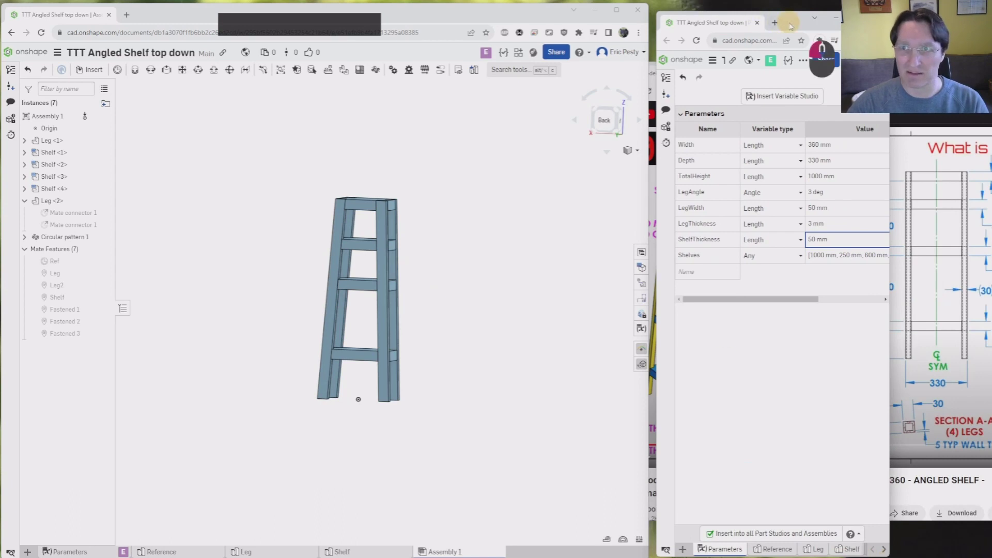
pyautogui.moveTo(787, 23); pyautogui.dragTo(749, 15)
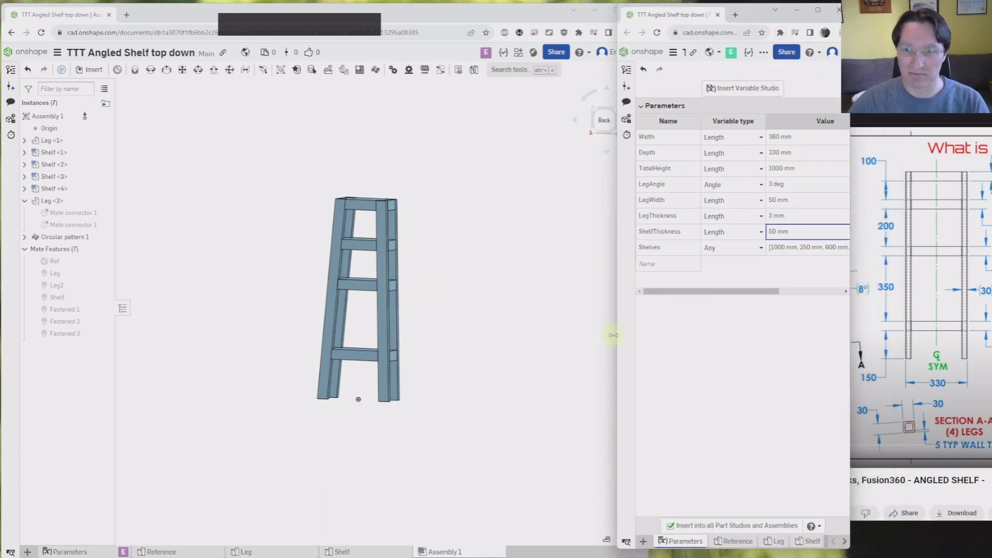
pyautogui.moveTo(613, 336); pyautogui.dragTo(526, 330)
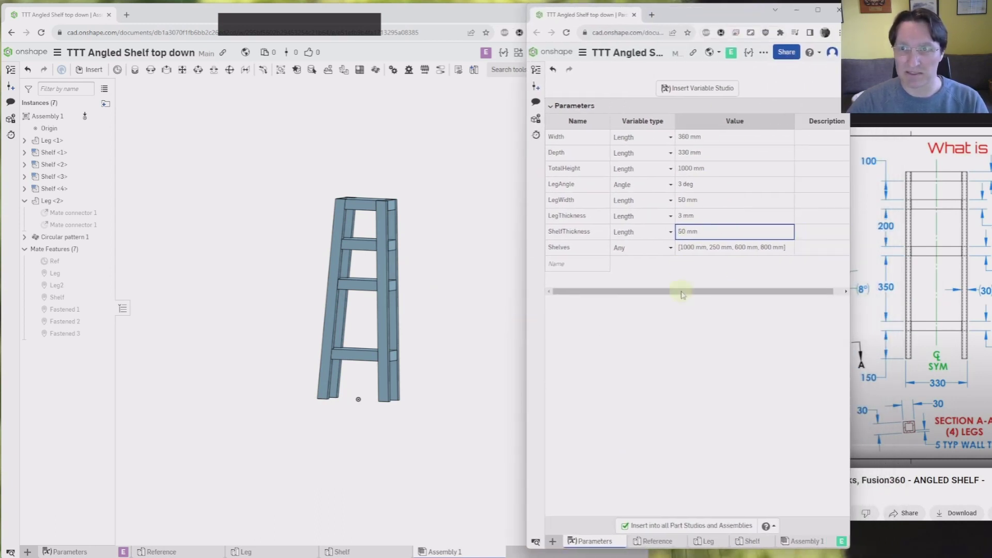
pyautogui.moveTo(481, 314); pyautogui.dragTo(461, 299, button='right')
pyautogui.moveTo(647, 365); pyautogui.dragTo(529, 363)
# - Set the LegAngle variable to 10 deg and inspect the tops of the legs up close
pyautogui.click(723, 186)
pyautogui.click(711, 185)
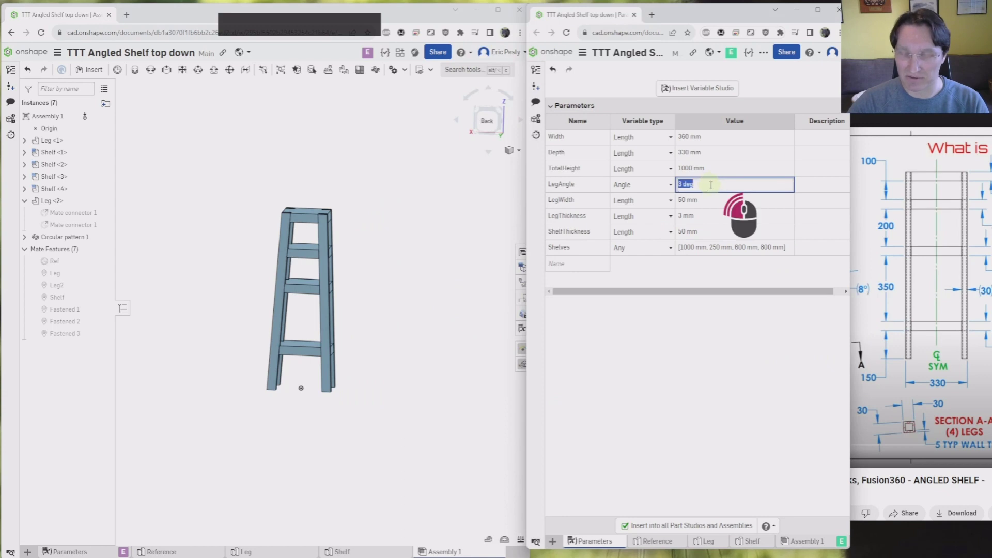
pyautogui.press('Return')
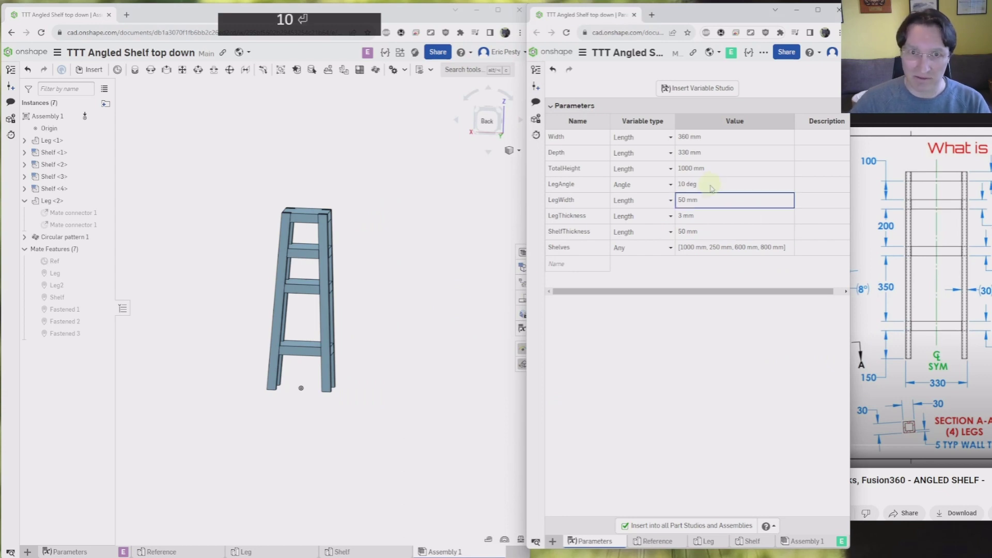
pyautogui.moveTo(305, 243); pyautogui.dragTo(245, 227, button='right')
pyautogui.scroll(-6, 357, 261)
pyautogui.scroll(-8, 246, 227)
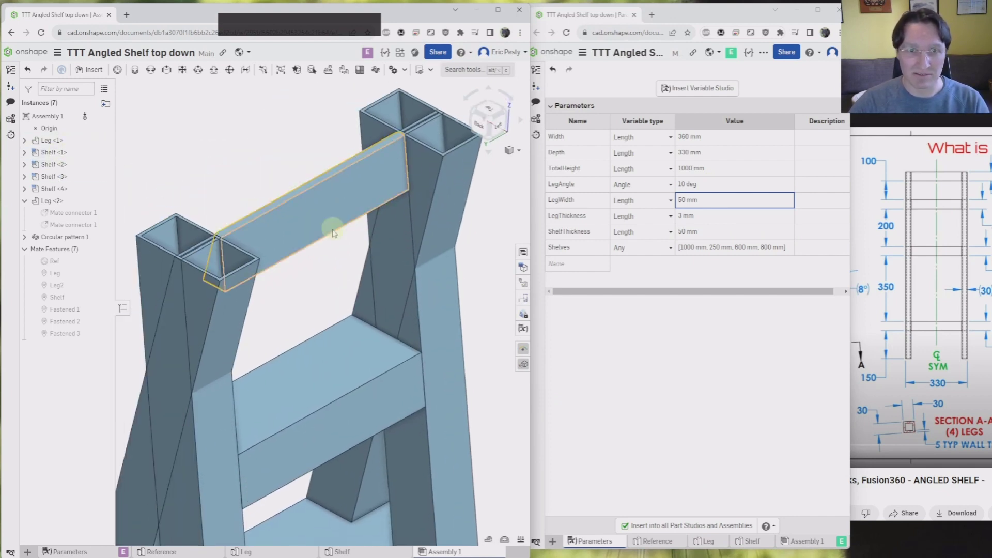
# - Set the LegAngle variable to 8 deg and check the whole shelf
pyautogui.click(705, 185)
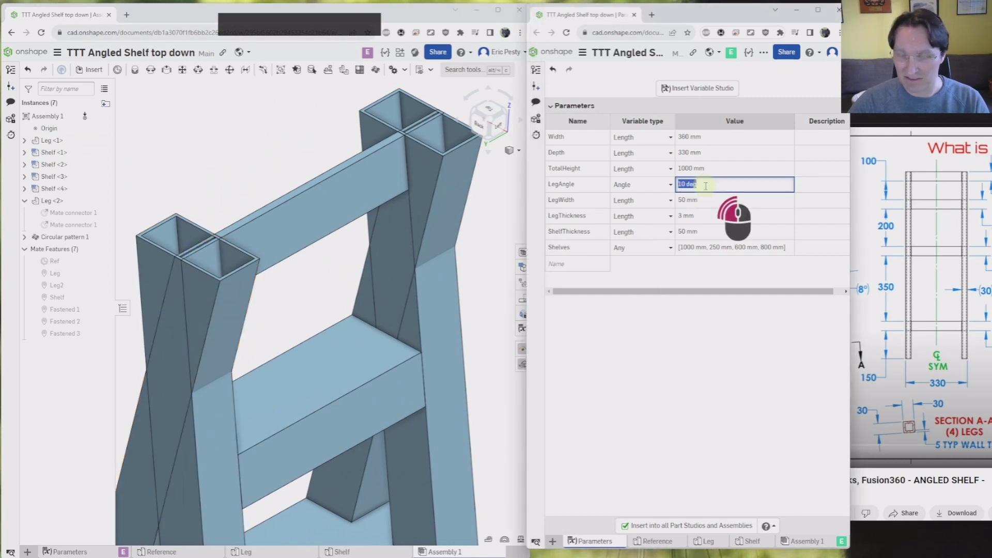
pyautogui.press('Return')
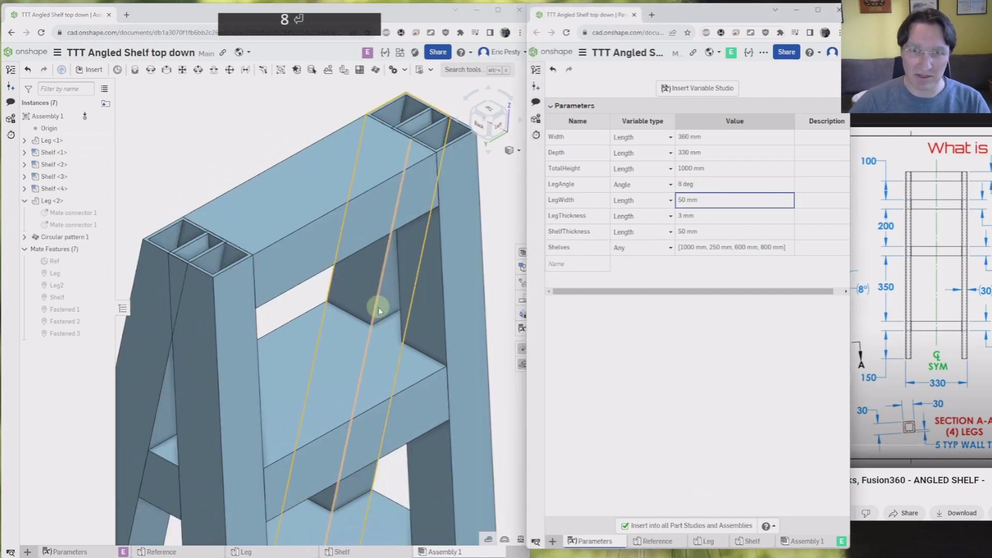
pyautogui.scroll(-5, 382, 320)
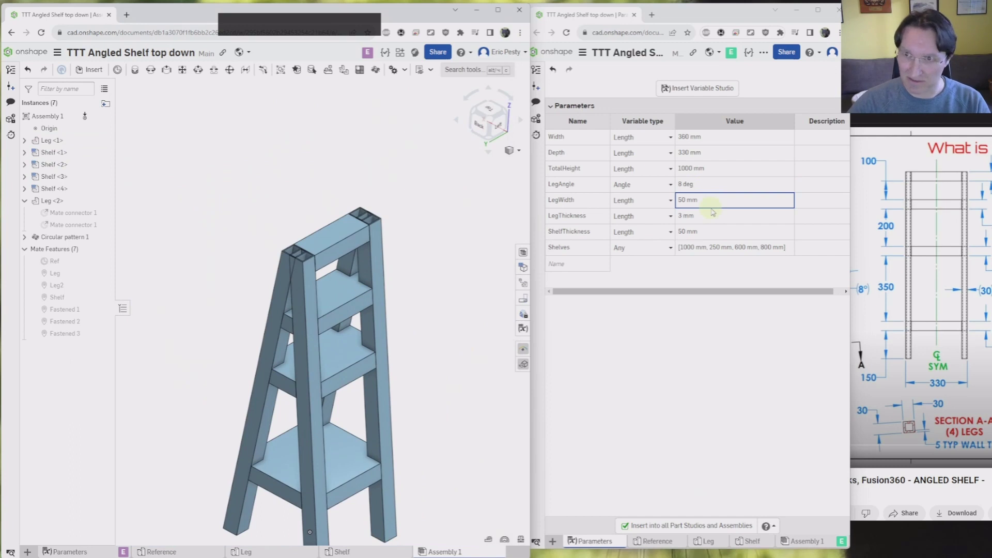
# - Set the LegAngle variable to 6 deg and view the updated shelf from the back
pyautogui.click(708, 186)
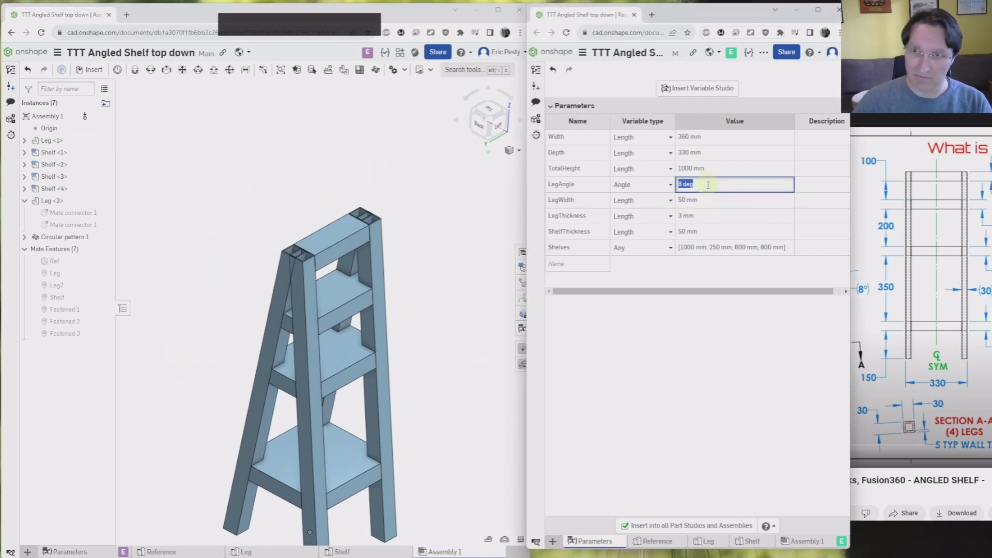
pyautogui.write('6')
pyautogui.press('Return')
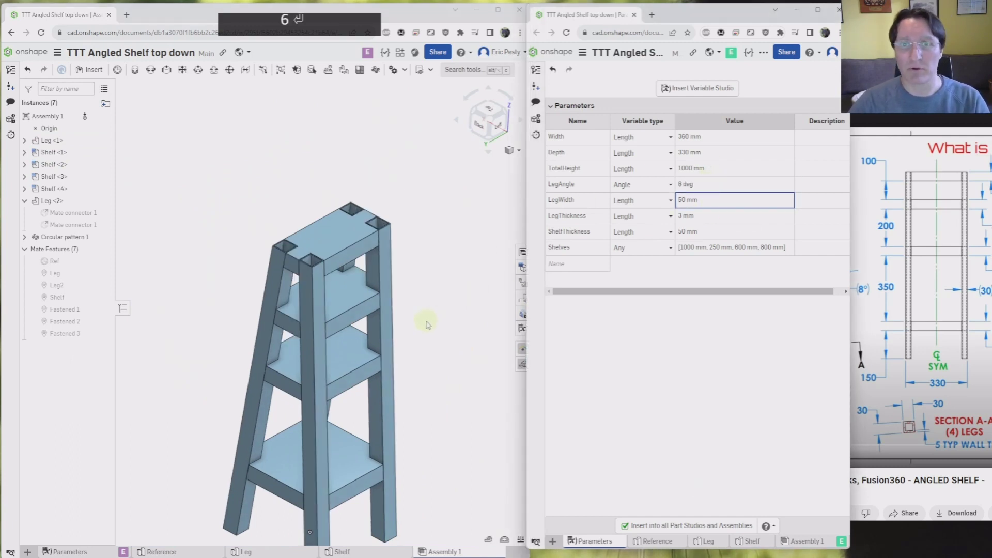
pyautogui.moveTo(421, 321); pyautogui.dragTo(465, 303, button='right')
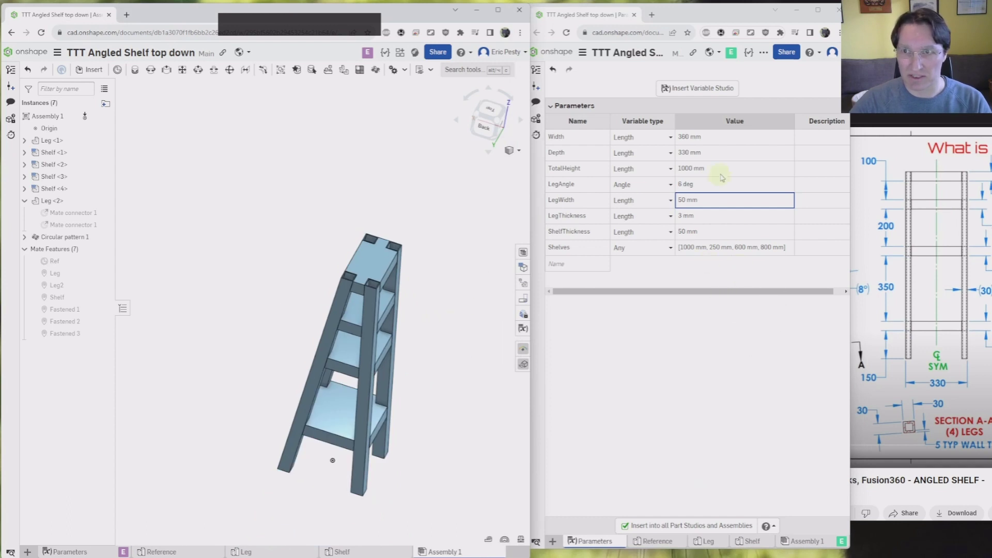
# - Set the Width variable to 400 mm
pyautogui.click(723, 138)
pyautogui.write('400')
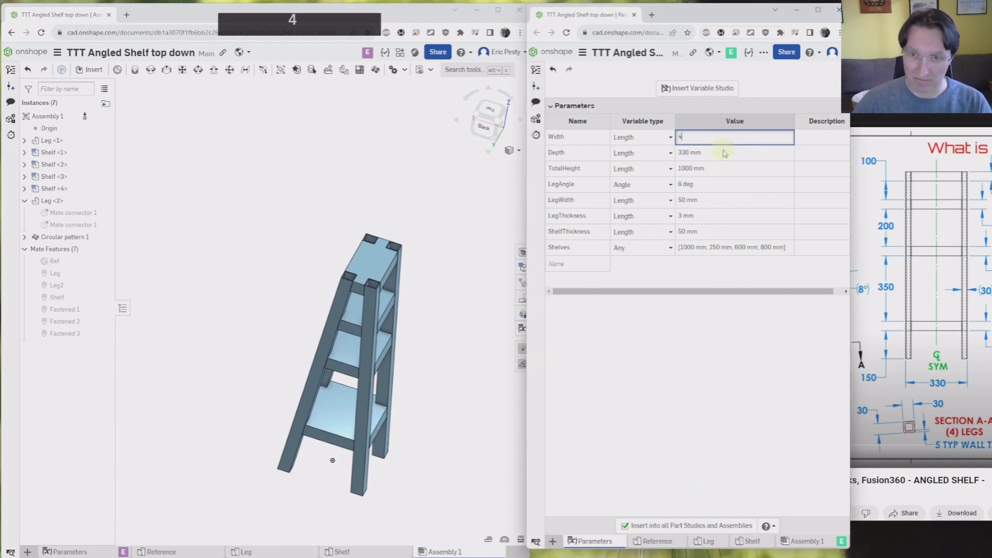
pyautogui.press('Return')
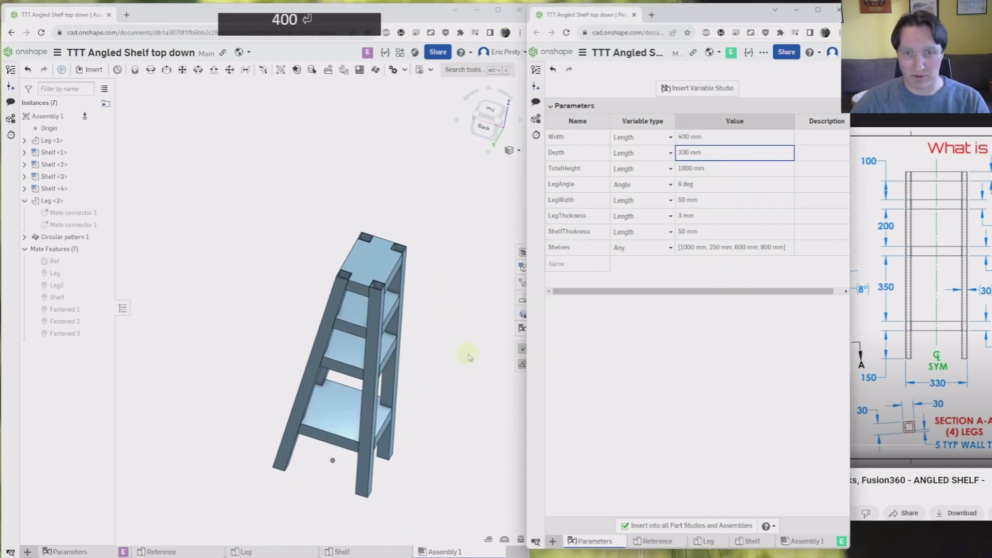
# - Set the Width variable to 600 mm and check the updated shelf from the back
pyautogui.click(692, 138)
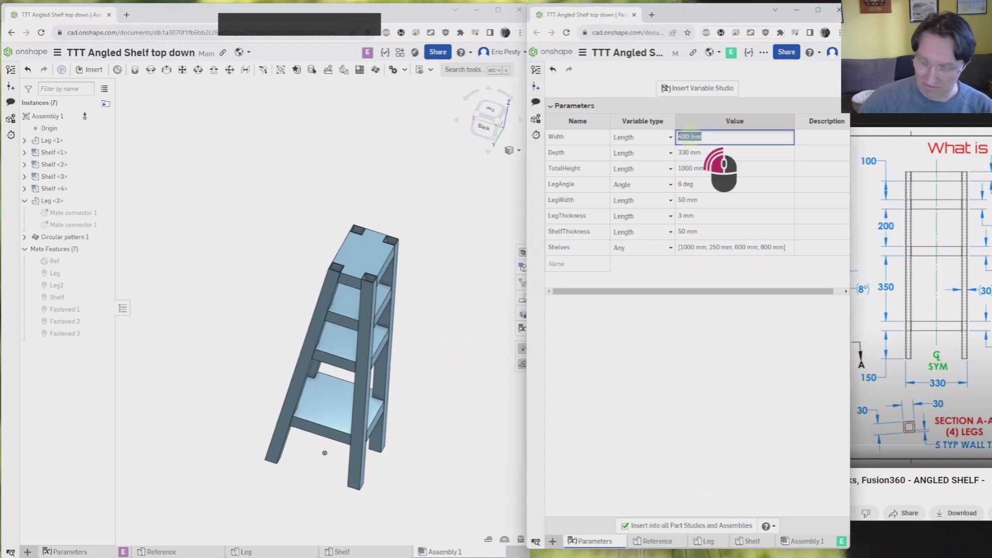
pyautogui.write('600')
pyautogui.press('Return')
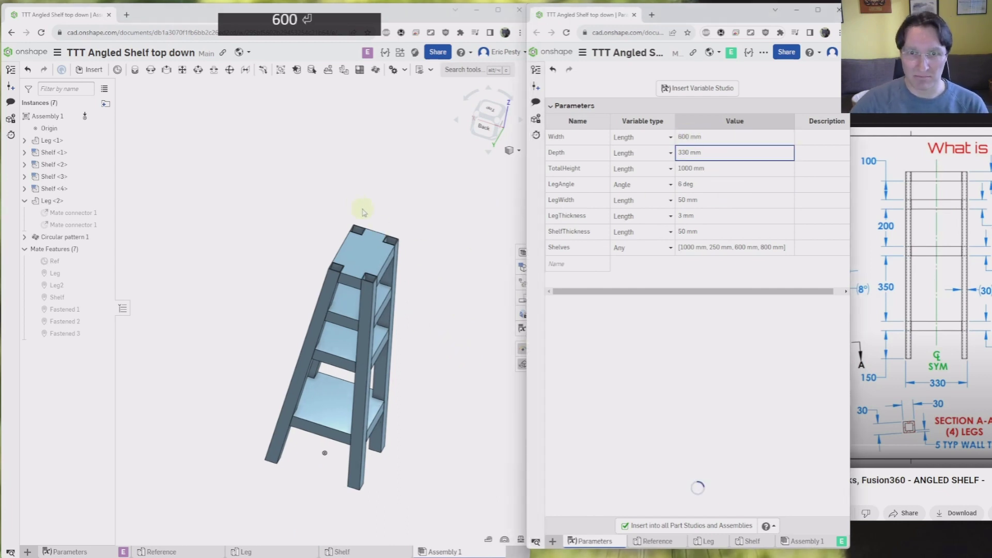
pyautogui.moveTo(361, 210); pyautogui.dragTo(324, 196, button='right')
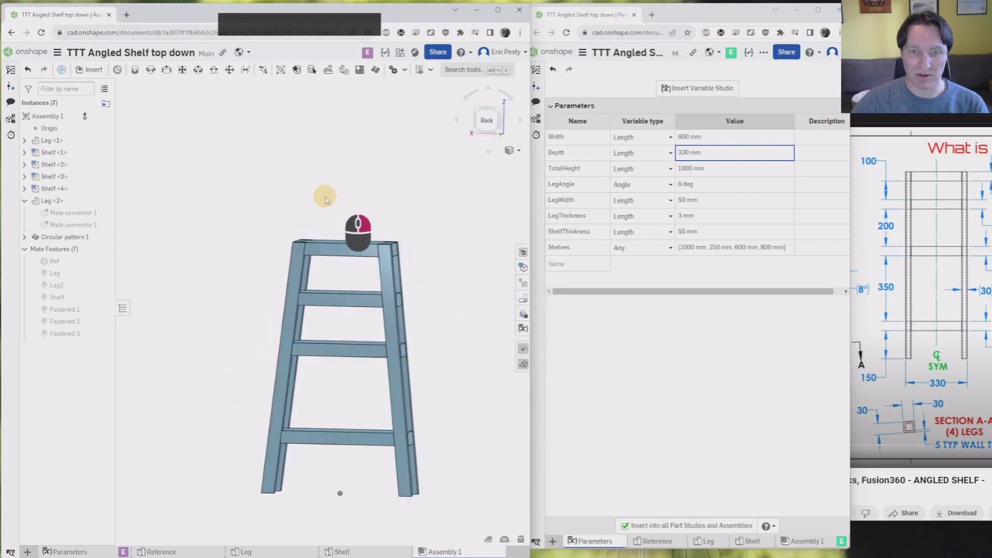
# - Set the Depth variable to 750 mm and inspect the deeper shelf from an angled view
pyautogui.click(717, 153)
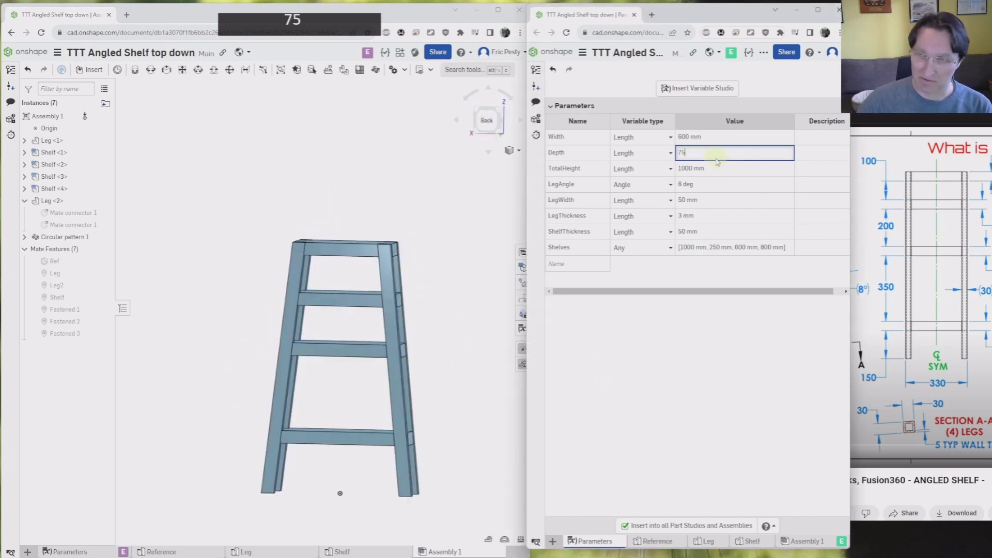
pyautogui.write('750')
pyautogui.press('Return')
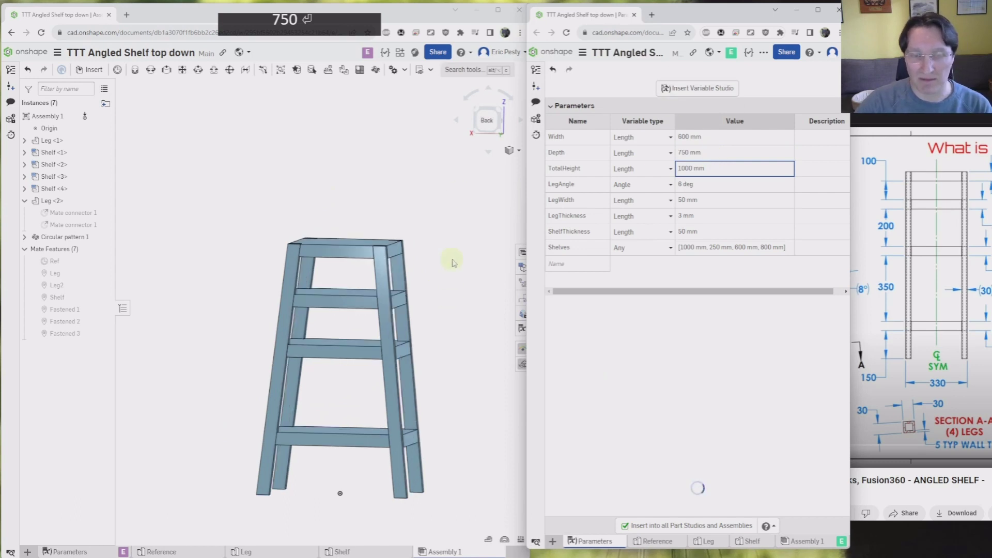
pyautogui.scroll(-3, 459, 271)
pyautogui.moveTo(460, 272); pyautogui.dragTo(408, 294, button='right')
pyautogui.scroll(-3, 413, 274)
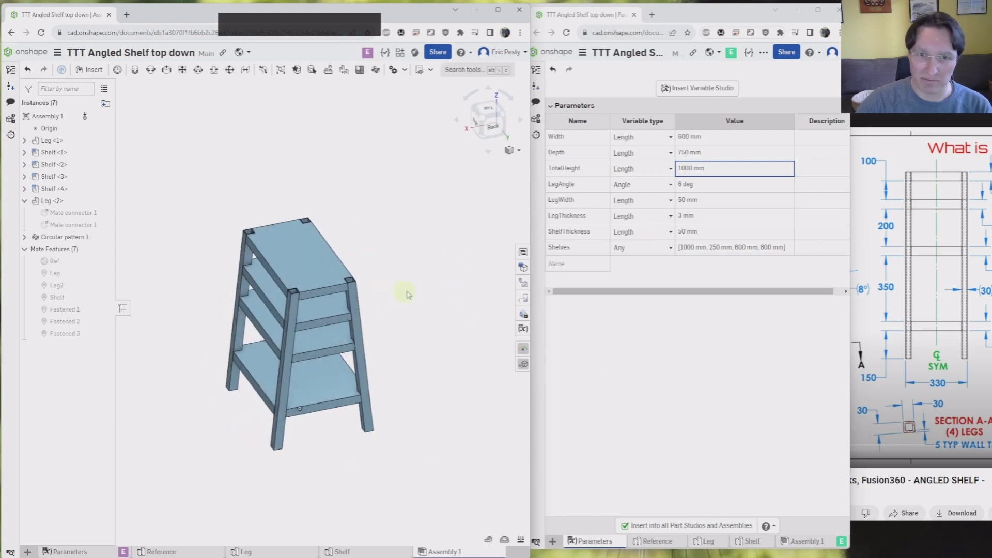
# - Set the Depth variable to 300 mm
pyautogui.press('Up')
pyautogui.write('3')
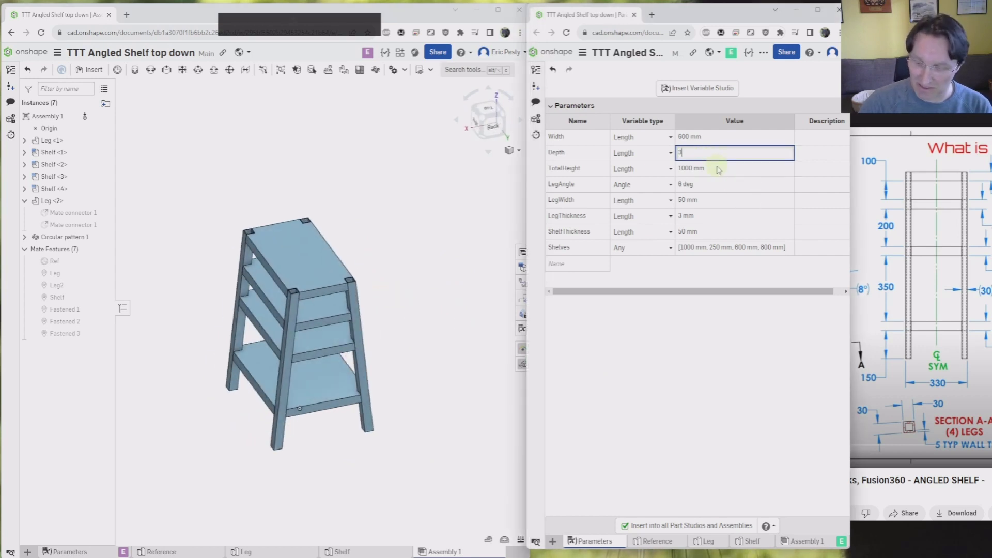
pyautogui.press('Return')
# - Set the Width variable to 1000 mm and inspect the whole widened shelf from several angles
pyautogui.doubleClick(733, 139)
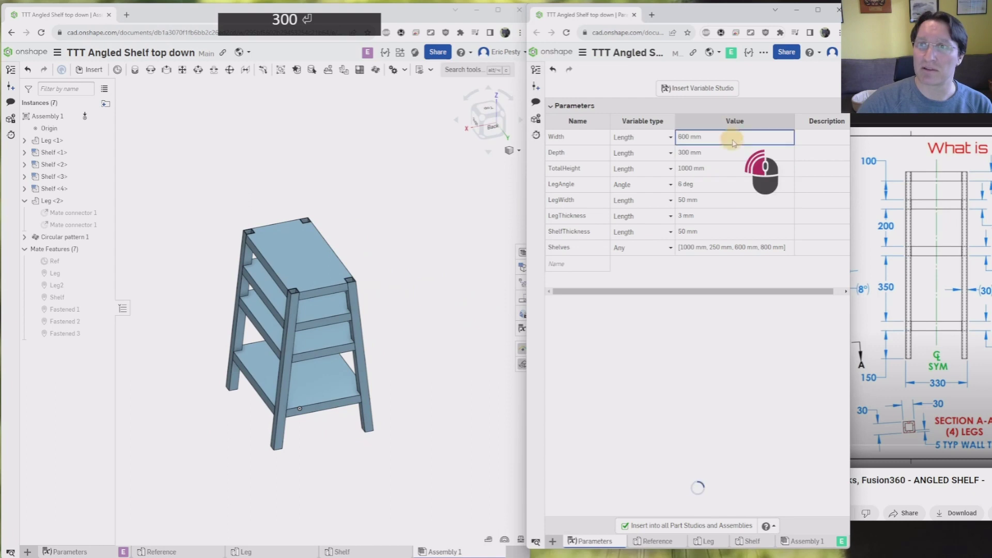
pyautogui.write('1000')
pyautogui.press('Return')
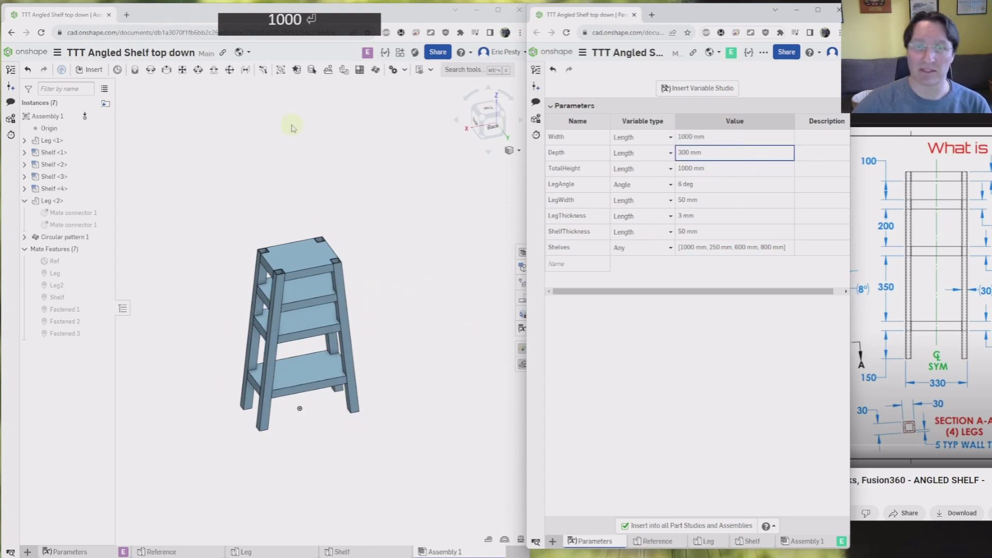
pyautogui.moveTo(389, 251); pyautogui.dragTo(360, 251, button='right')
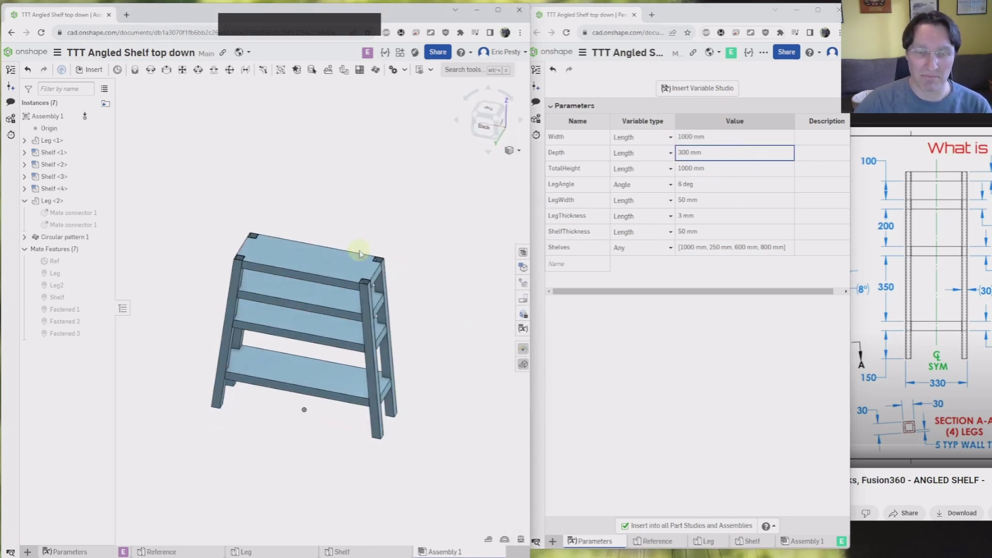
pyautogui.moveTo(259, 337); pyautogui.dragTo(257, 310, button='middle')
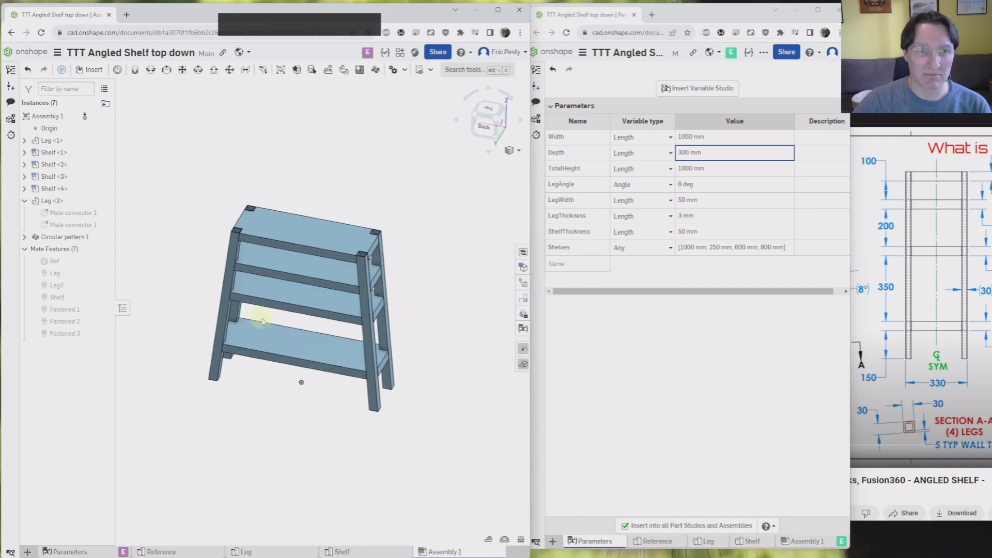
pyautogui.moveTo(398, 233); pyautogui.dragTo(317, 248, button='right')
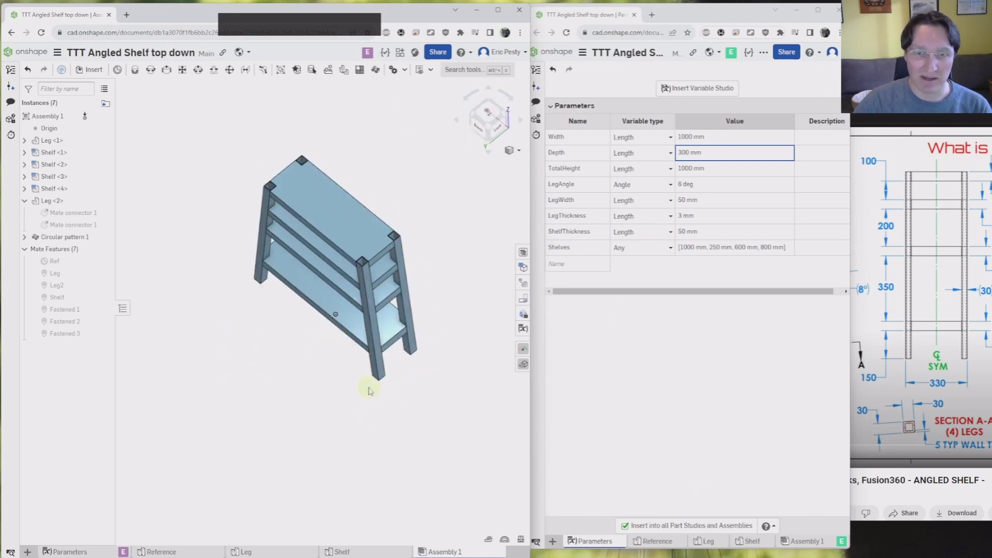
pyautogui.moveTo(369, 391); pyautogui.dragTo(341, 366, button='right')
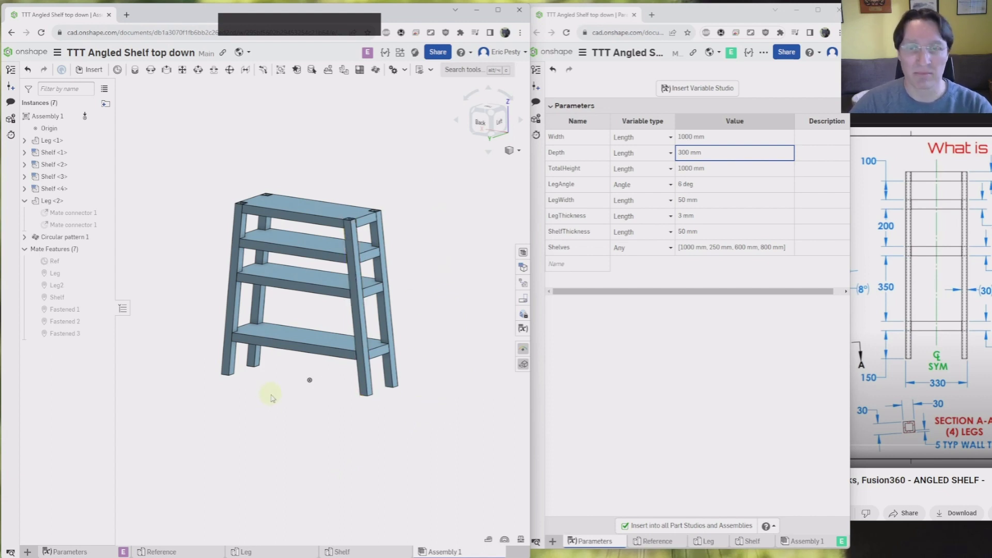
pyautogui.moveTo(284, 364); pyautogui.dragTo(305, 360, button='right')
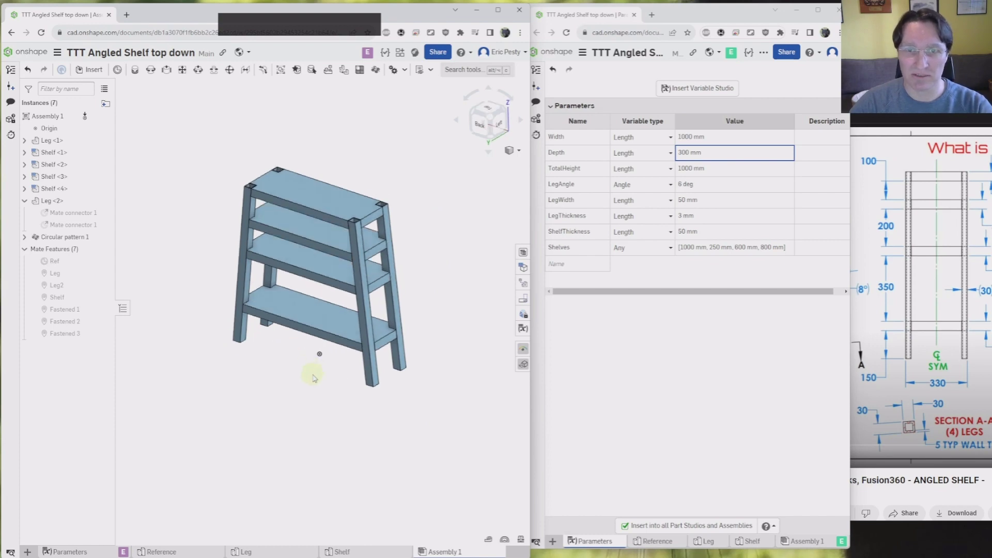